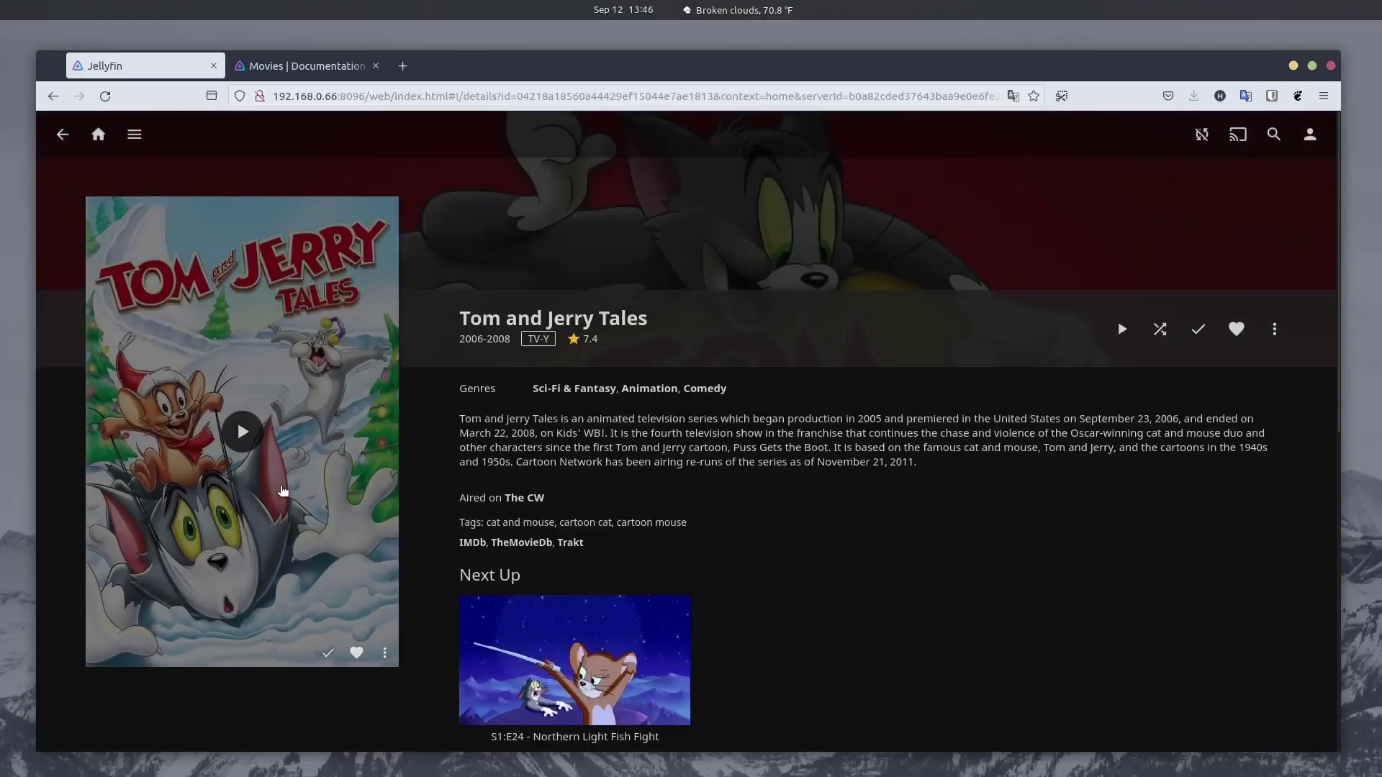
Step: Browse the Tom and Jerry Tales series details and open the Season 1 episode list
scroll(283, 491, "down", 5)
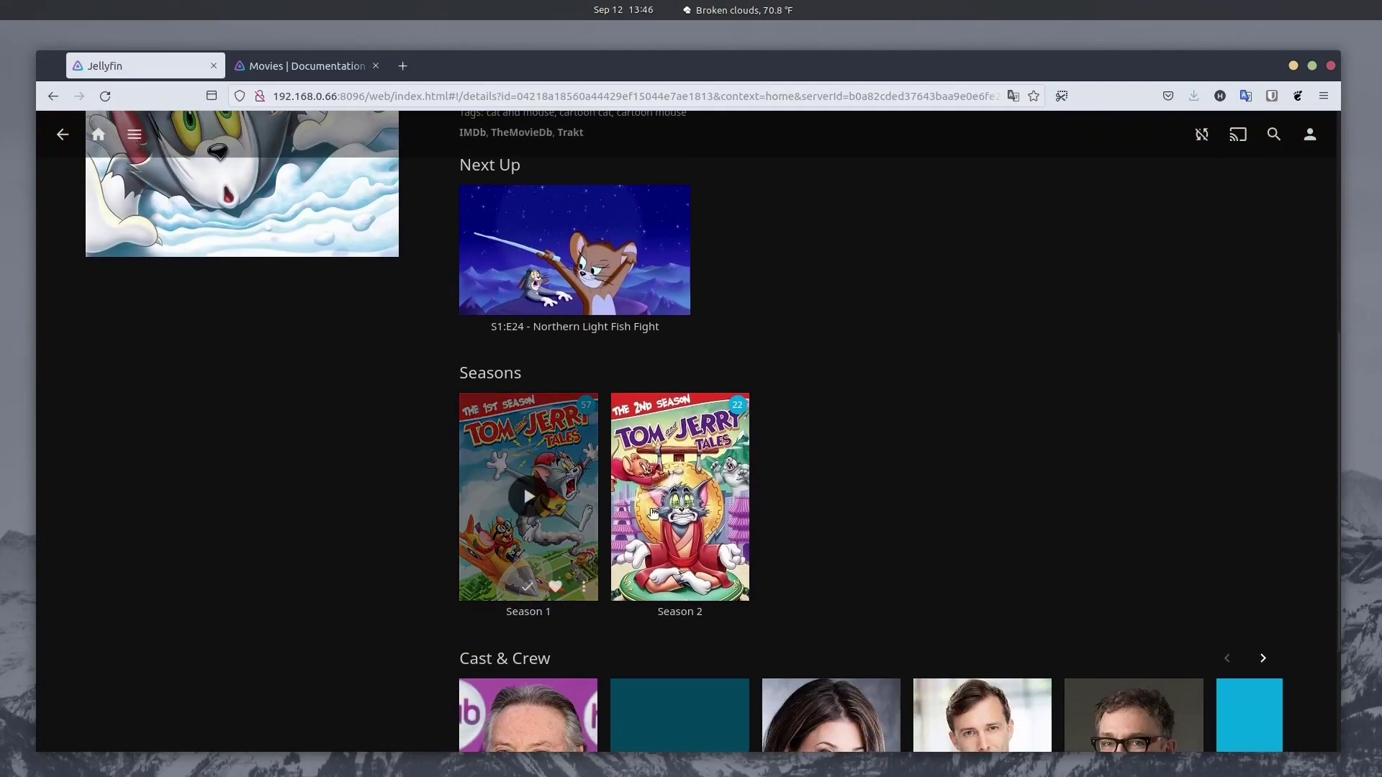
scroll(676, 583, "down", 3)
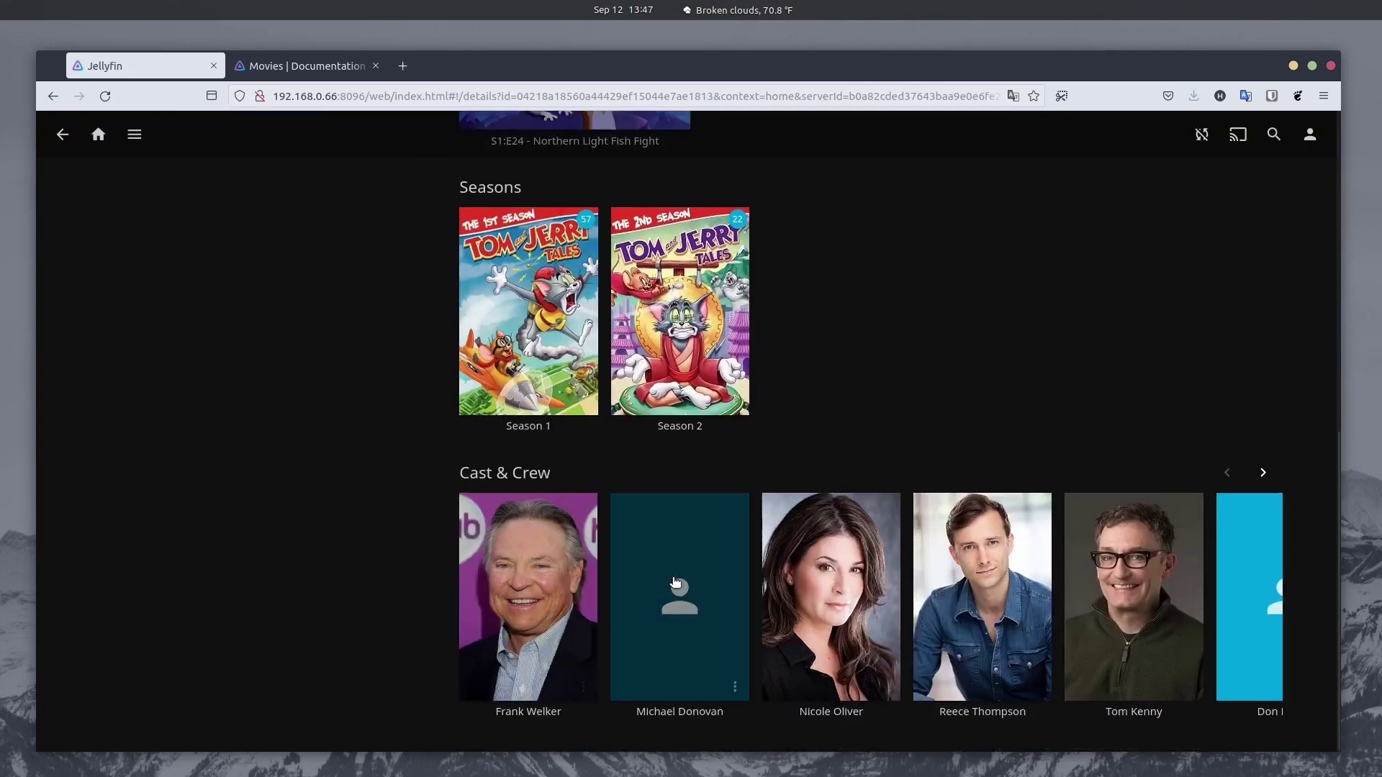
left_click(499, 401)
scroll(808, 420, "down", 2)
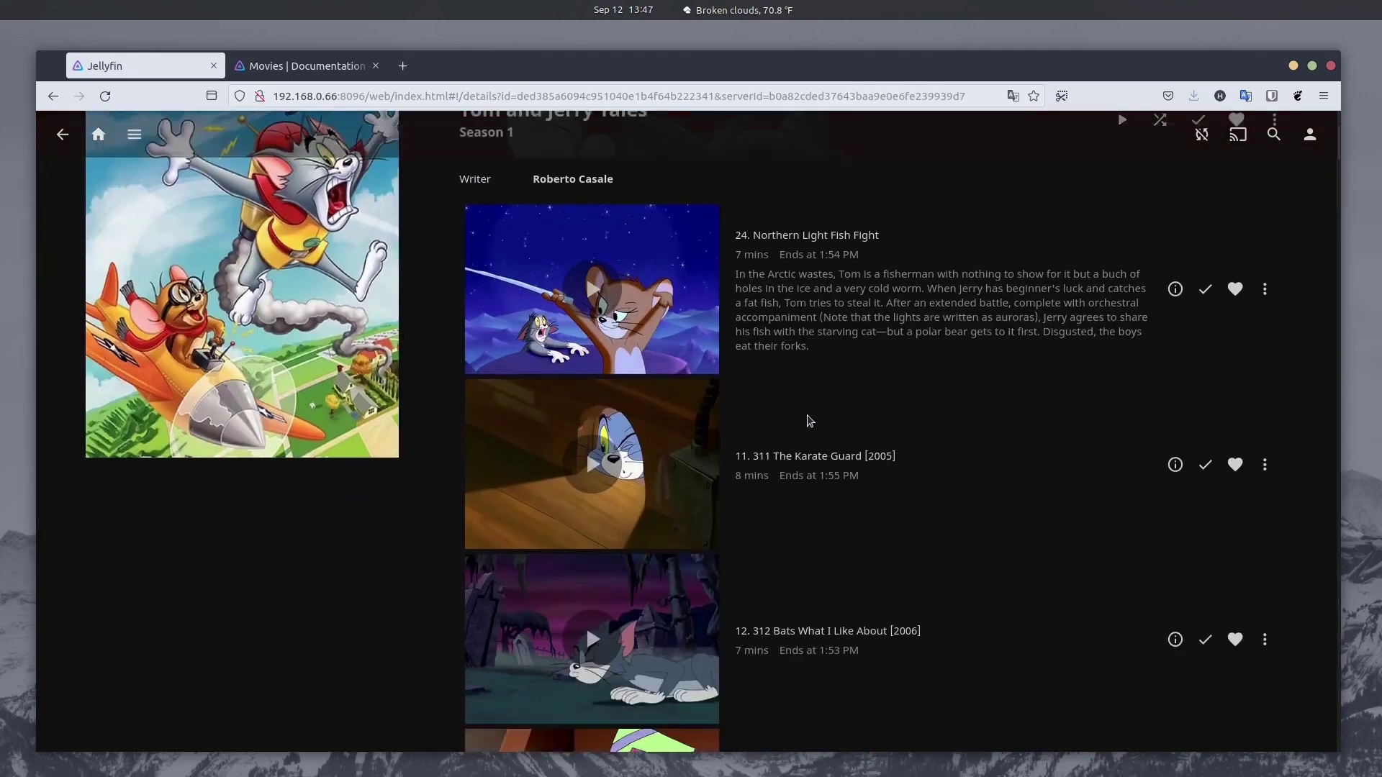
scroll(809, 419, "up", 1)
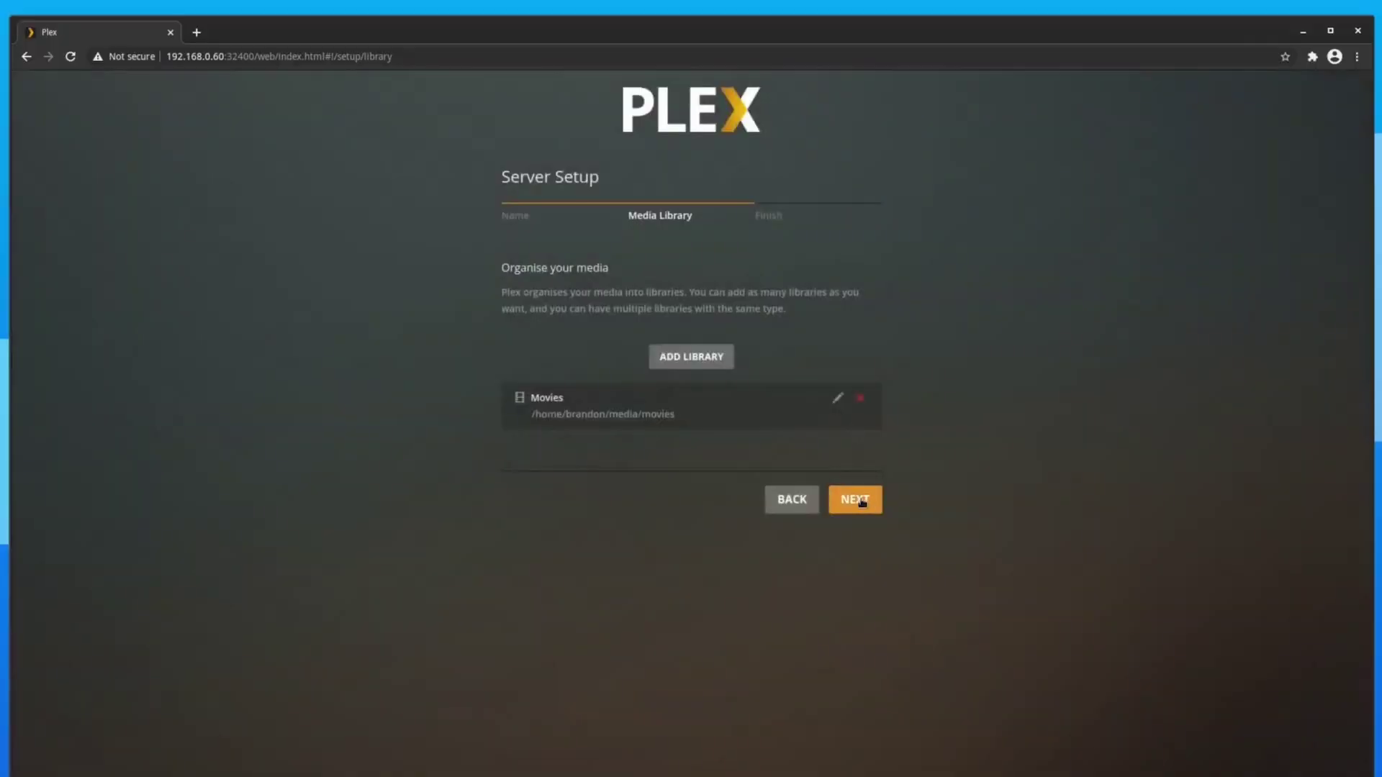
Step: Finish the Plex server setup with the Movies library in place
left_click(862, 502)
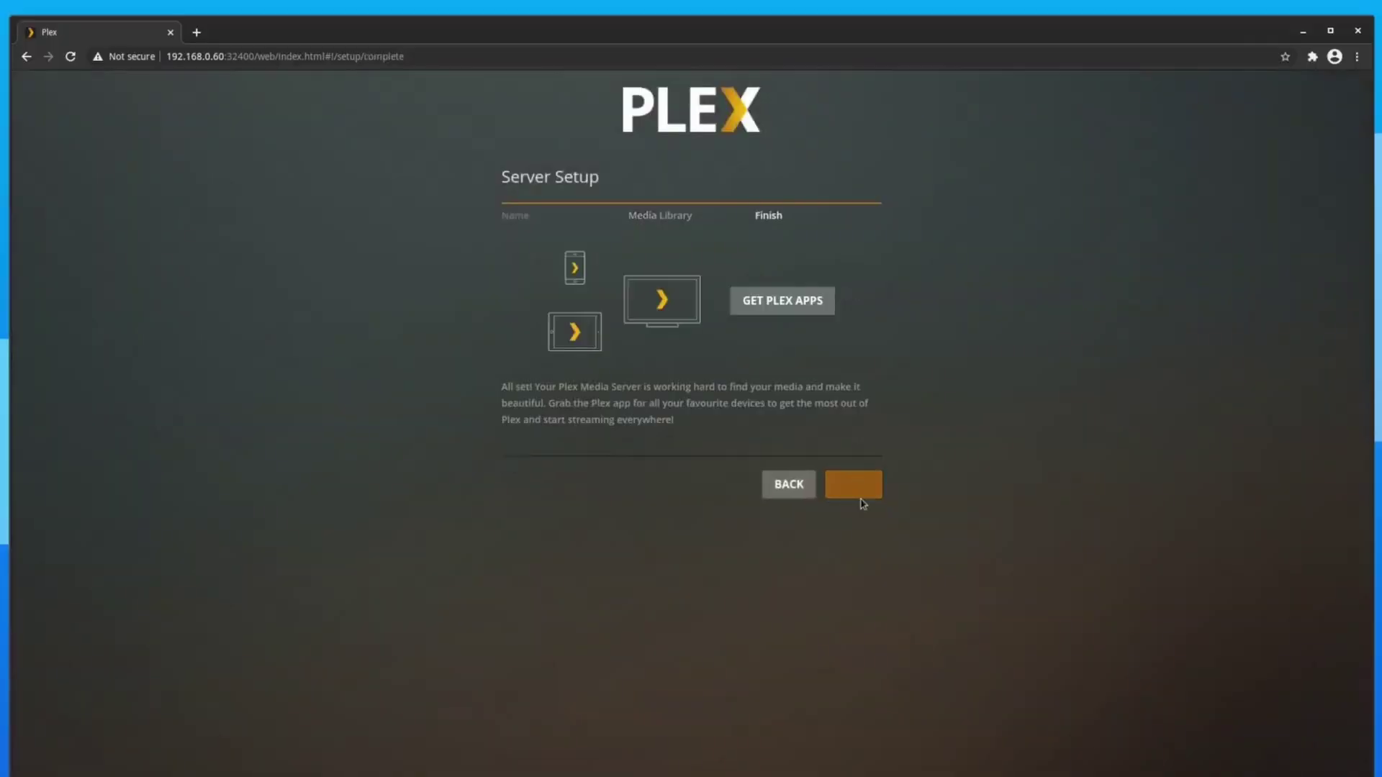
left_click(851, 482)
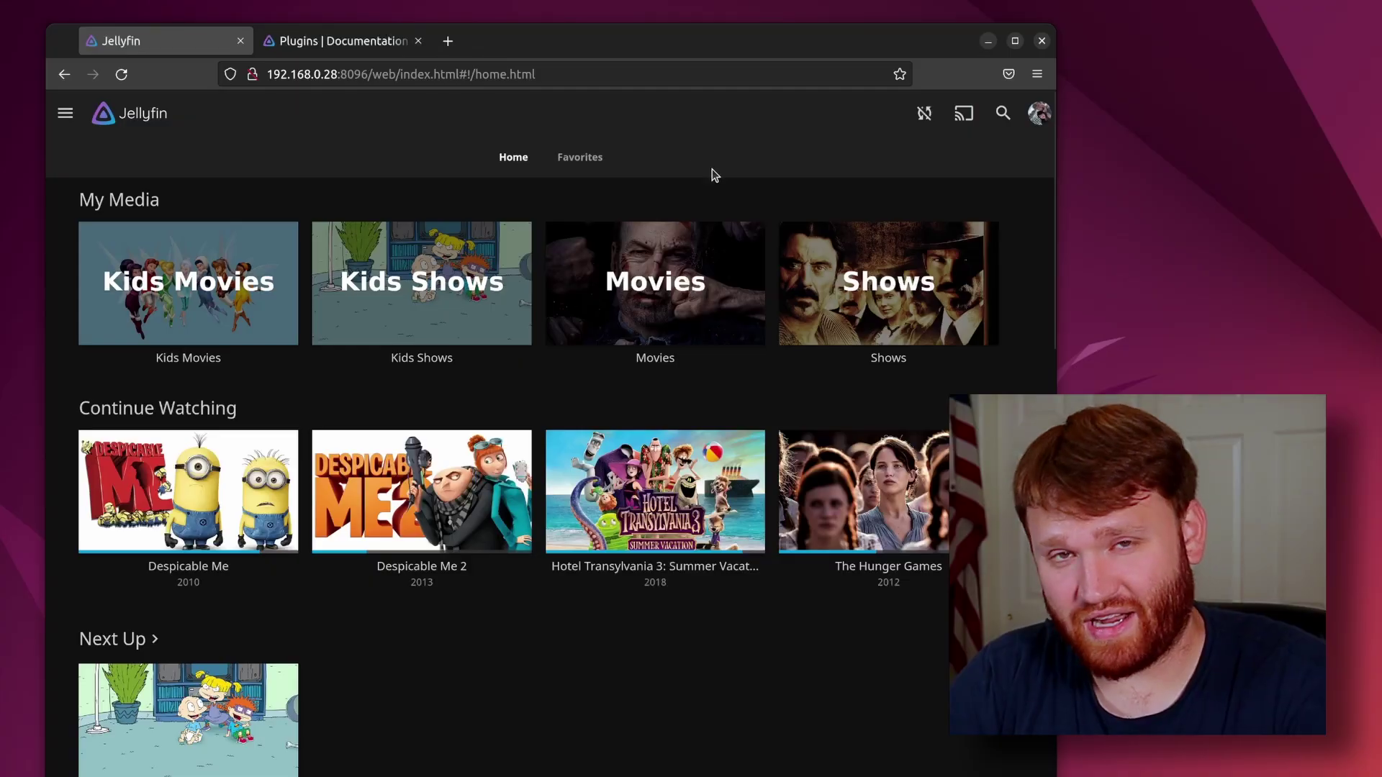
Step: Open the installed plugins page in the Jellyfin server's administration dashboard
left_click(66, 113)
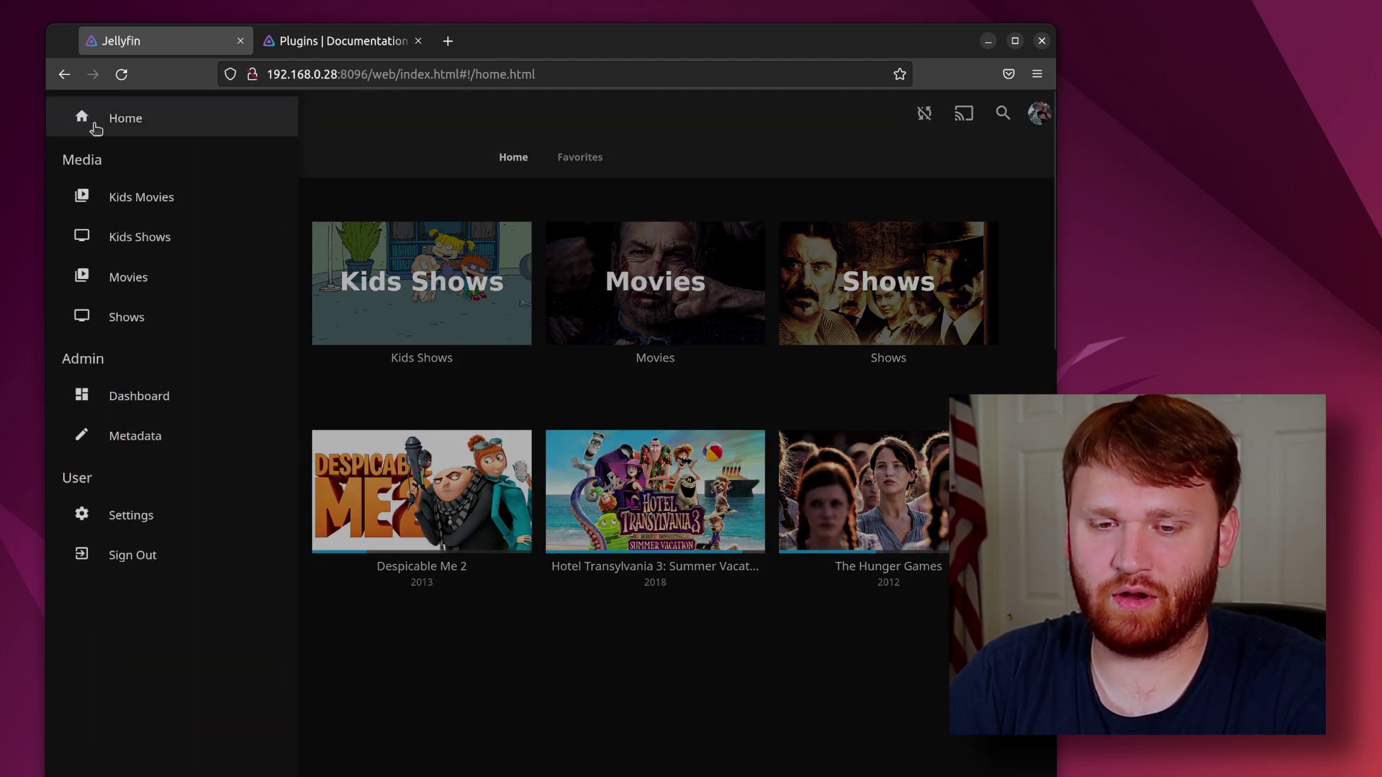
left_click(125, 397)
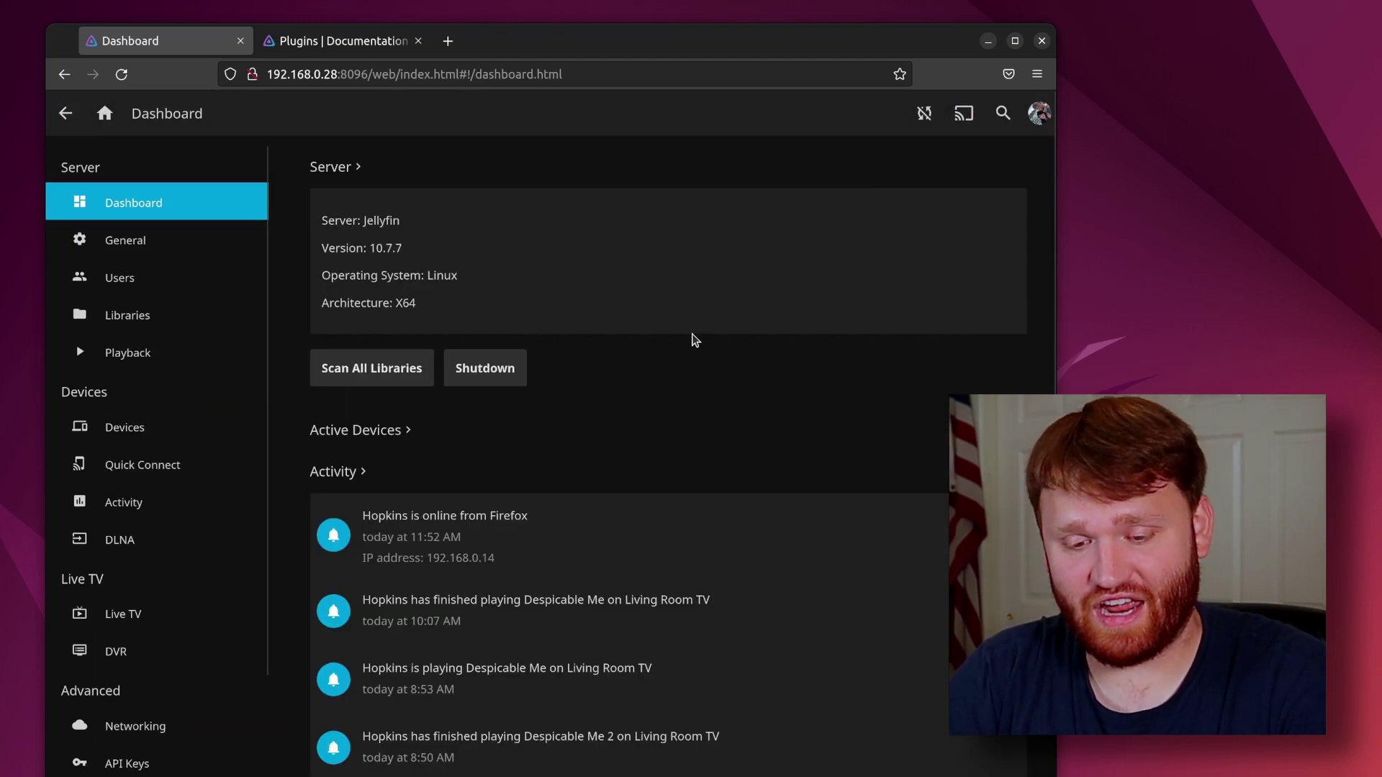
scroll(220, 411, "down", 3)
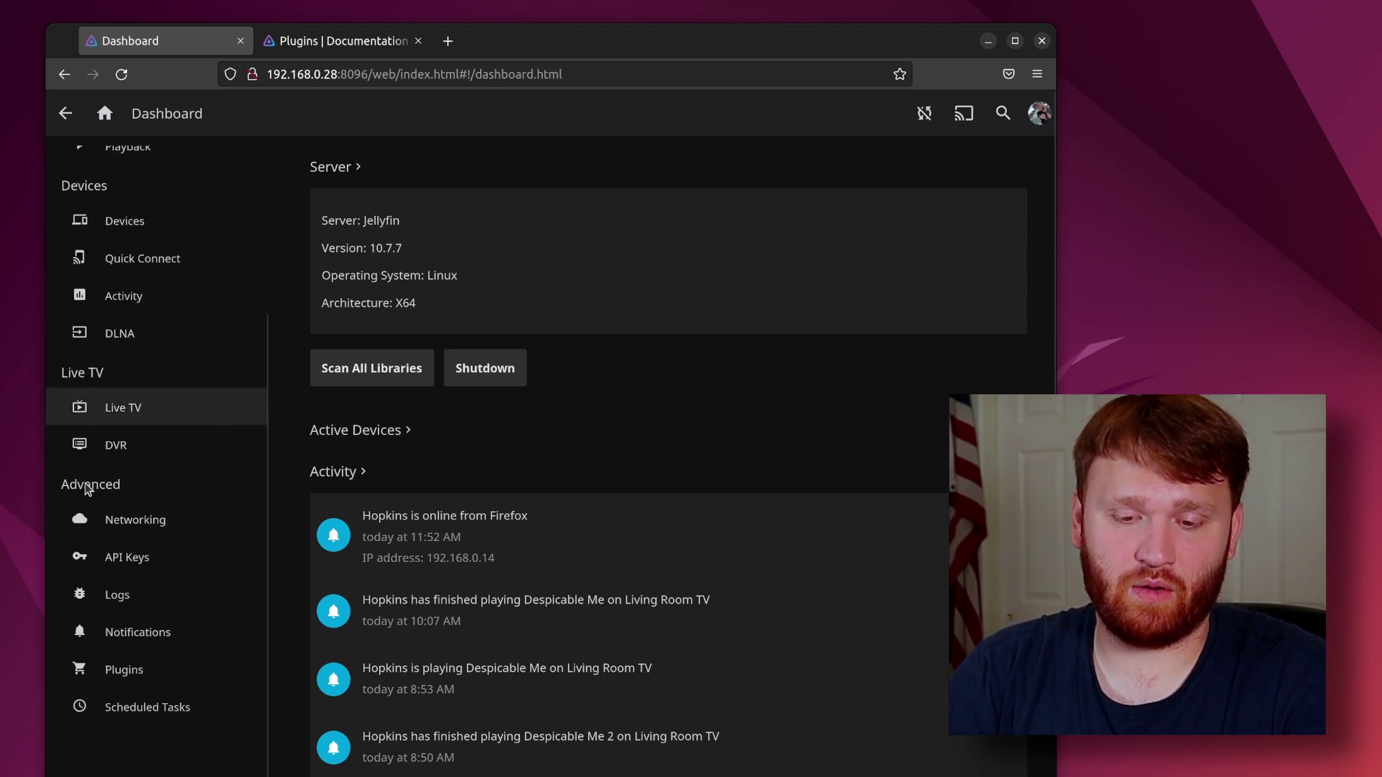
left_click(120, 673)
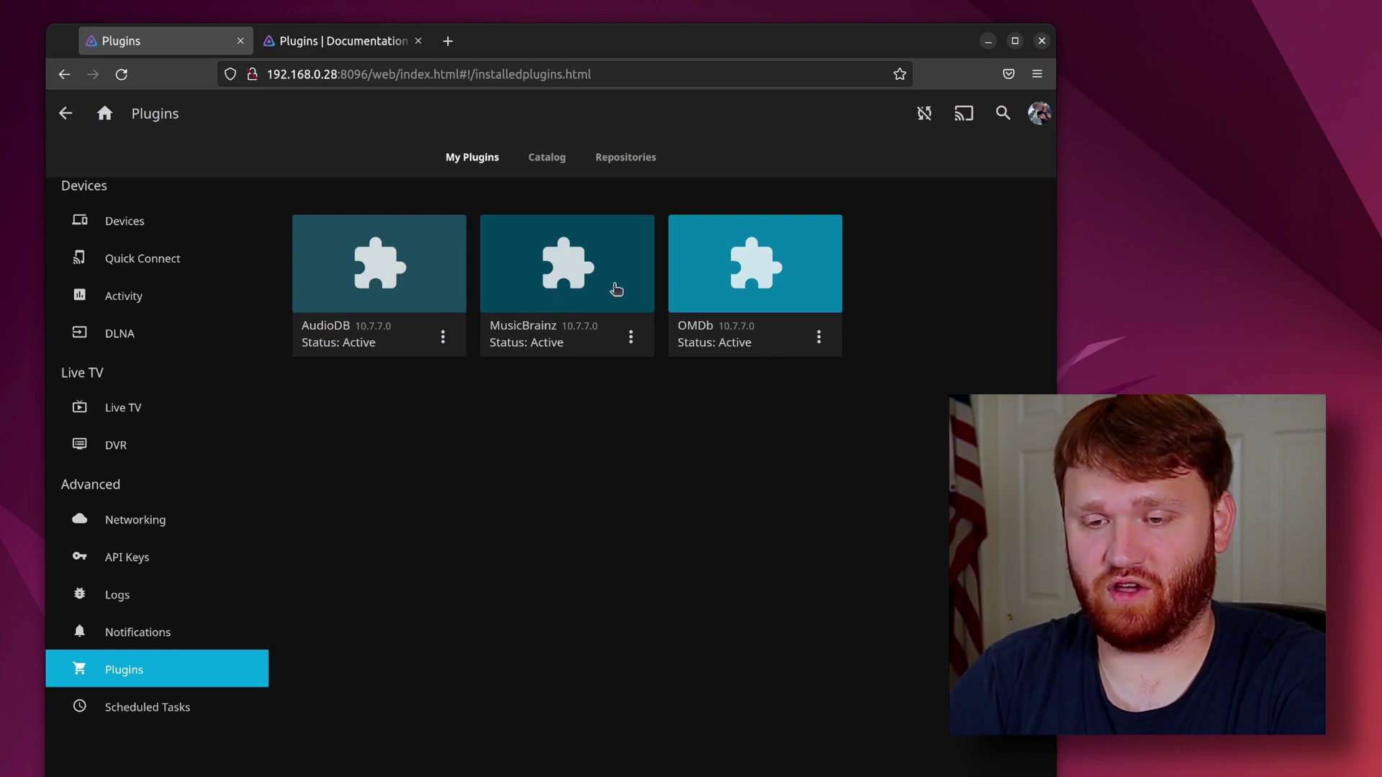
Step: Read the Jellyfin plugin documentation, covering installation, the official plugins and the third-party plugins
left_click(363, 43)
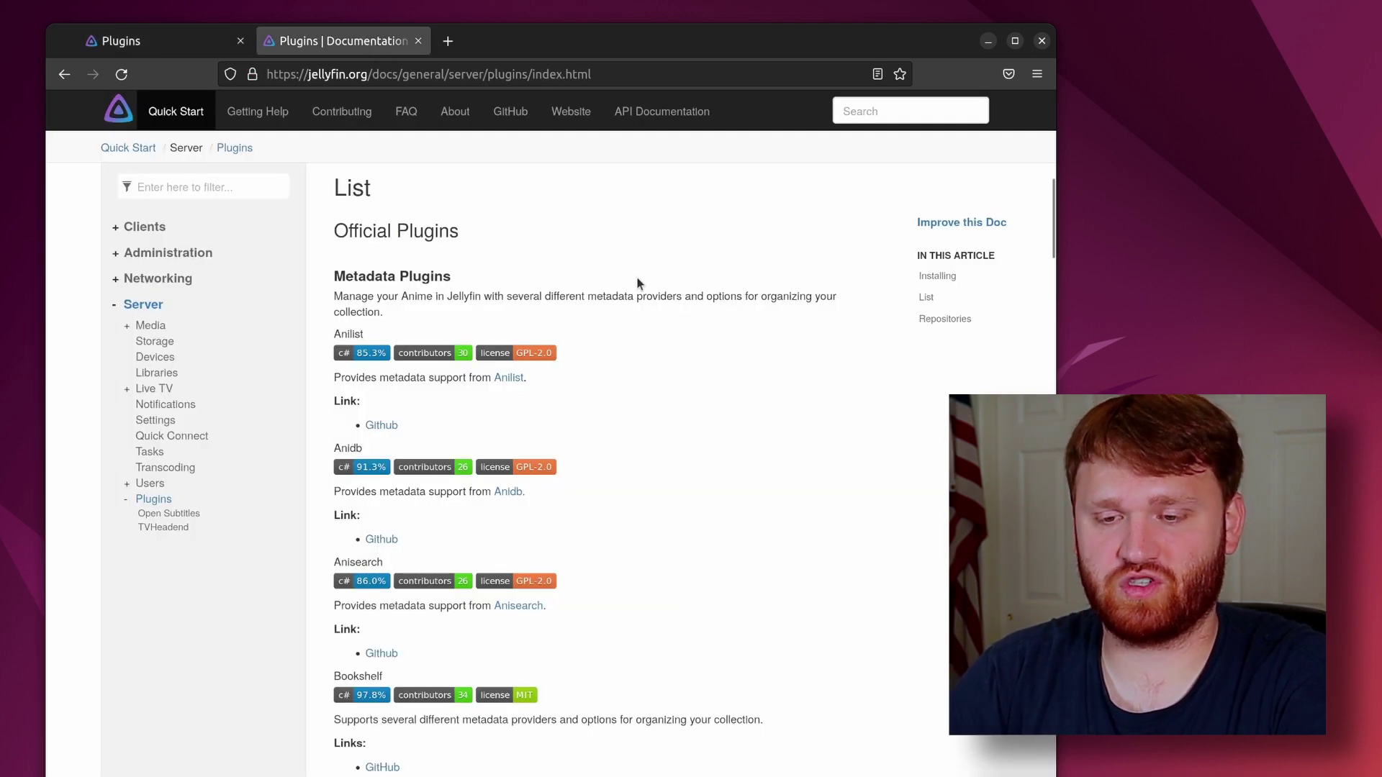
scroll(593, 237, "up", 10)
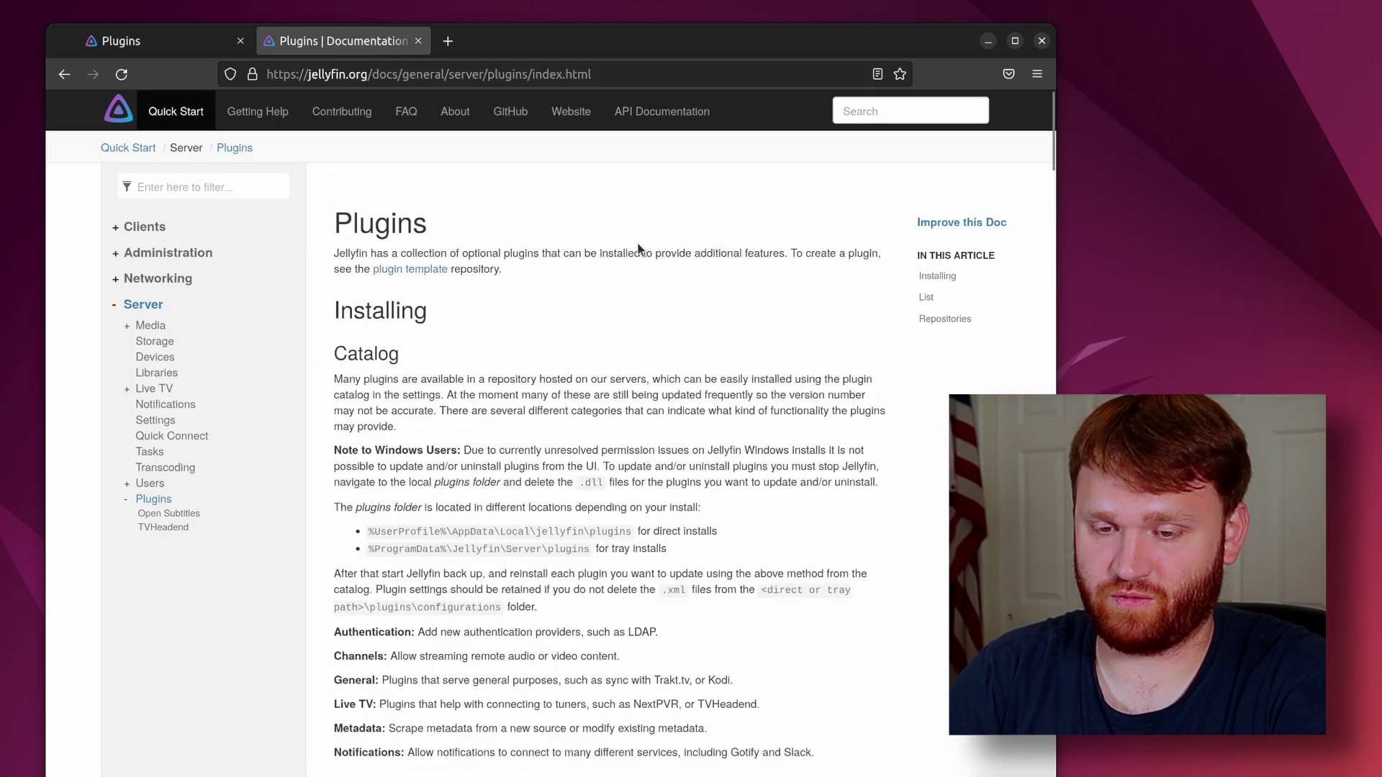
scroll(660, 290, "down", 6)
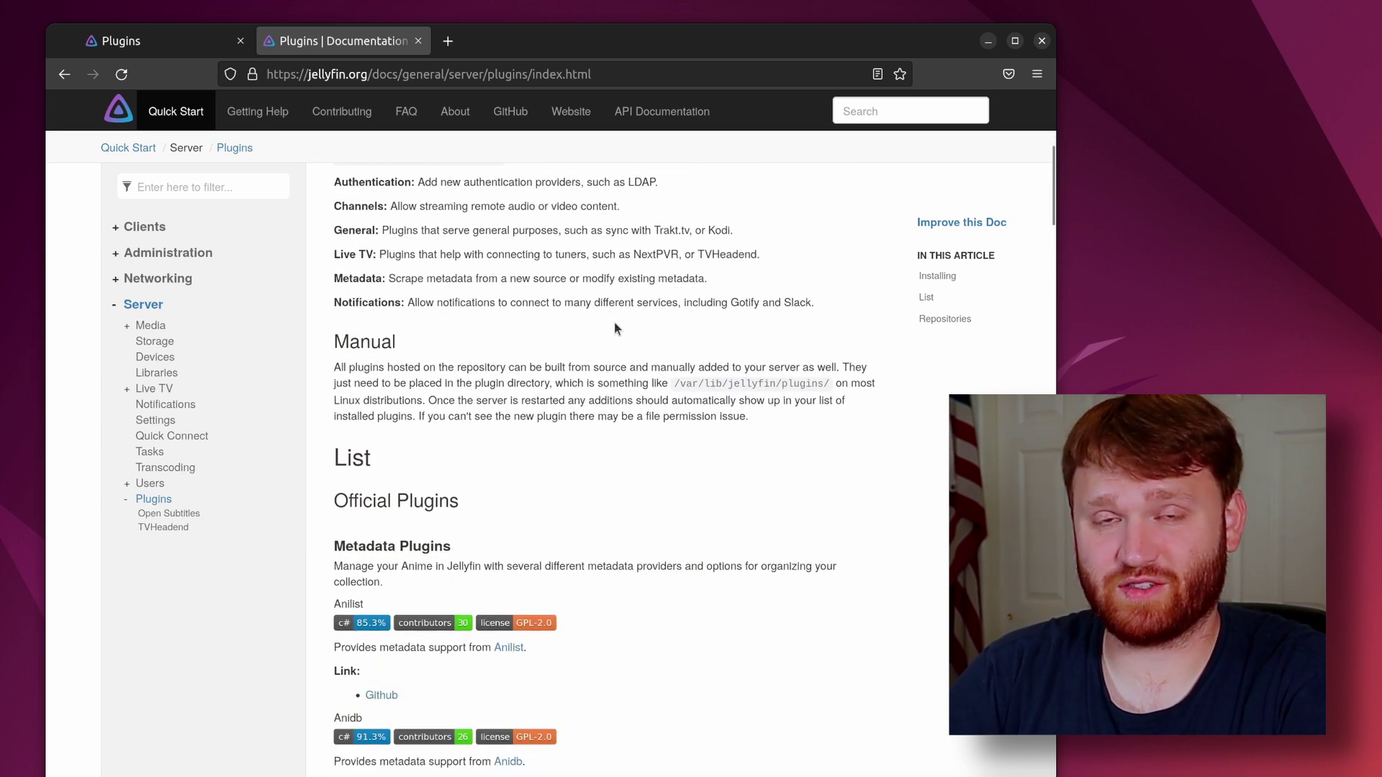
scroll(624, 331, "down", 7)
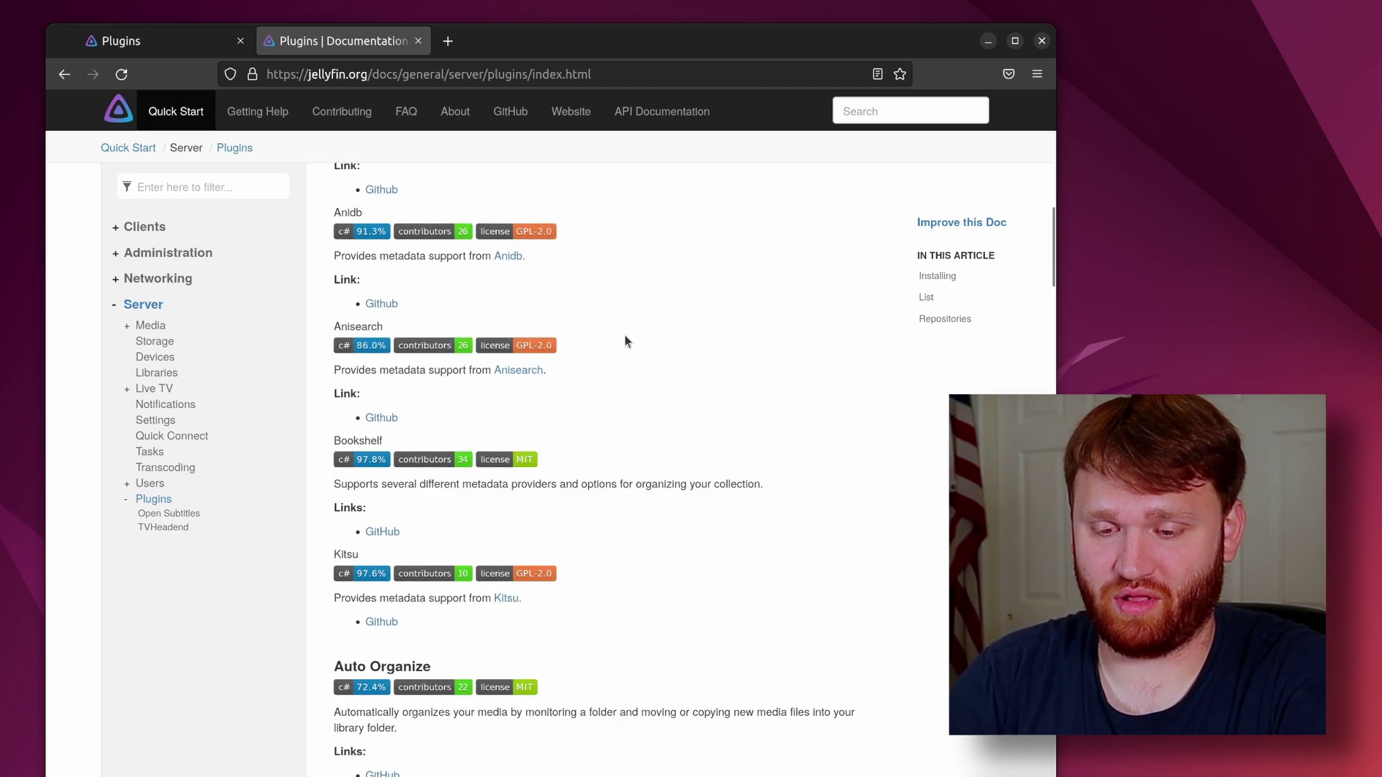
scroll(625, 340, "down", 3)
scroll(625, 340, "down", 4)
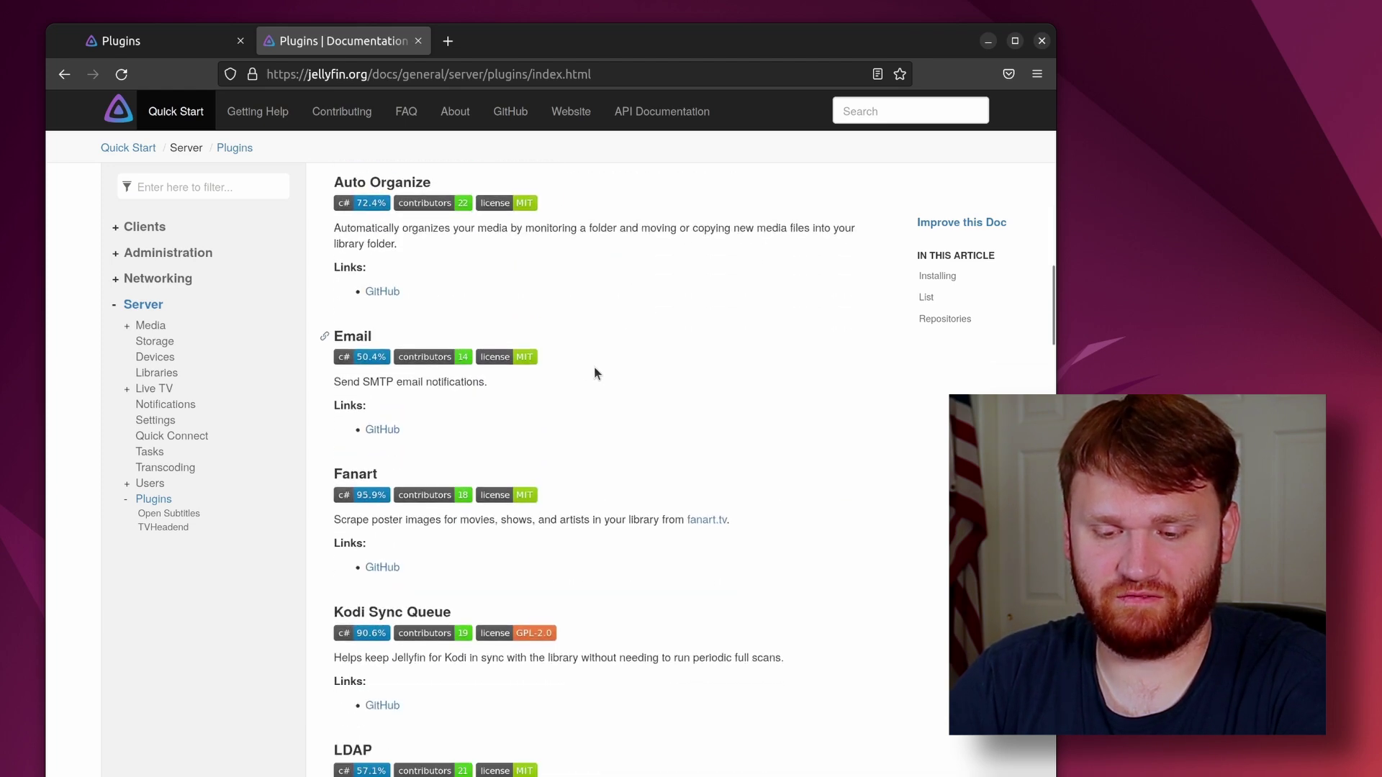
scroll(589, 381, "down", 10)
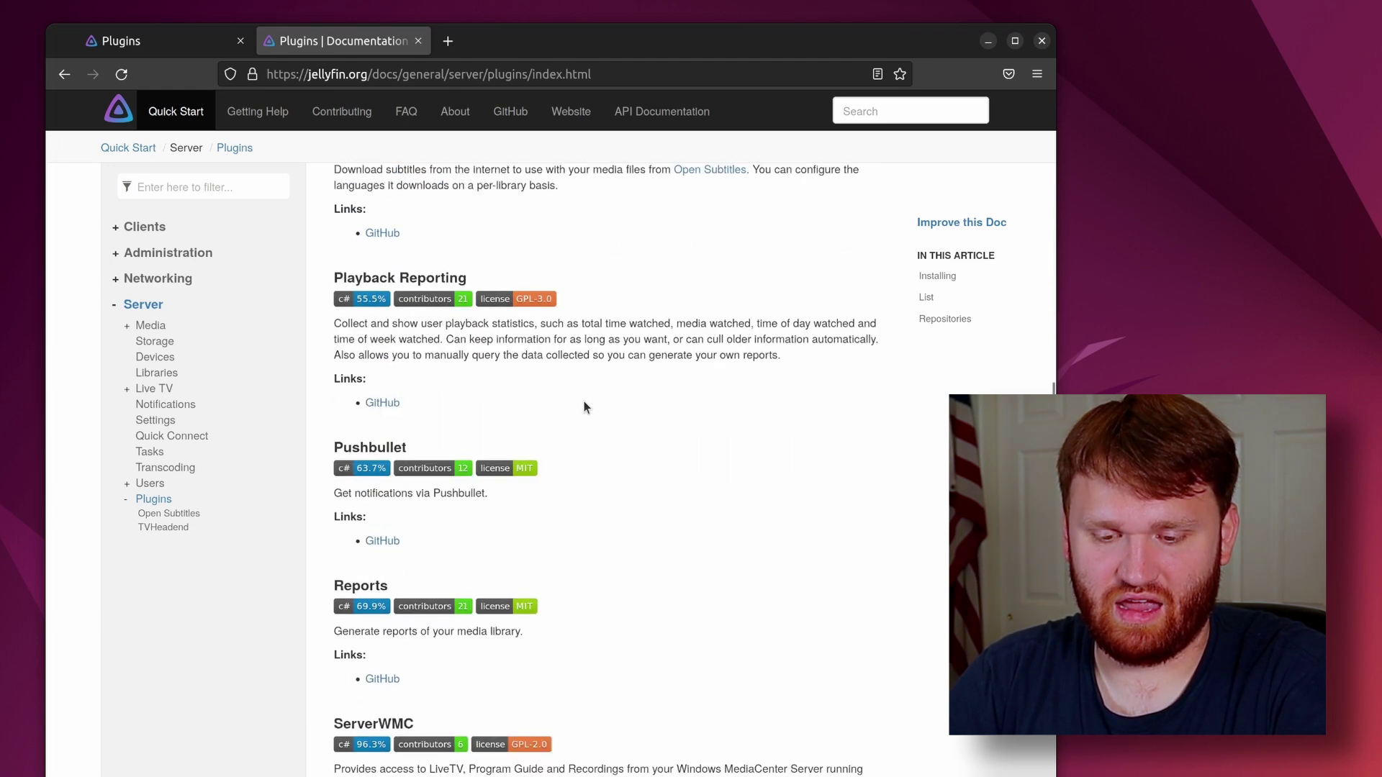
scroll(584, 404, "down", 15)
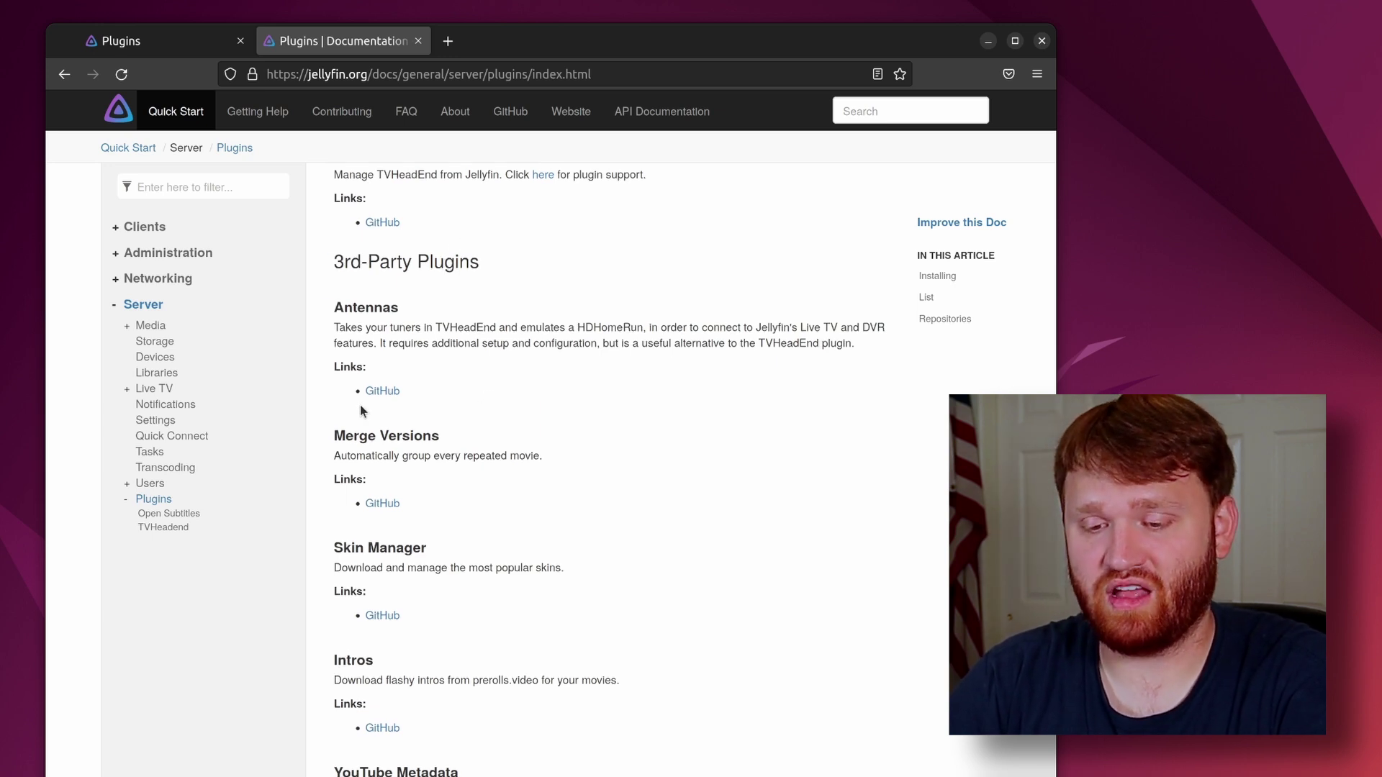
scroll(498, 439, "down", 5)
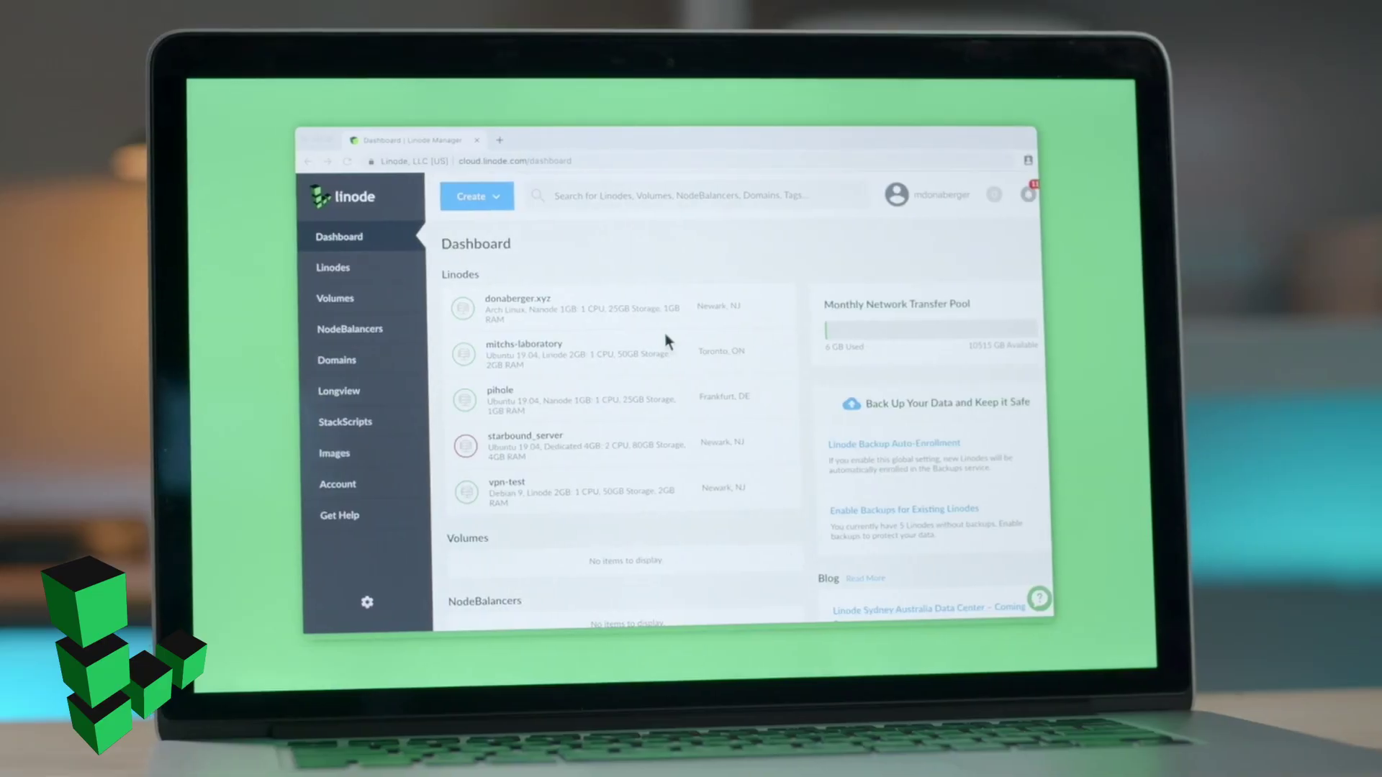
Step: Start a new Linode with Ubuntu 18.10 in Singapore on the Nanode 1GB plan, and select its label for editing
left_click(497, 193)
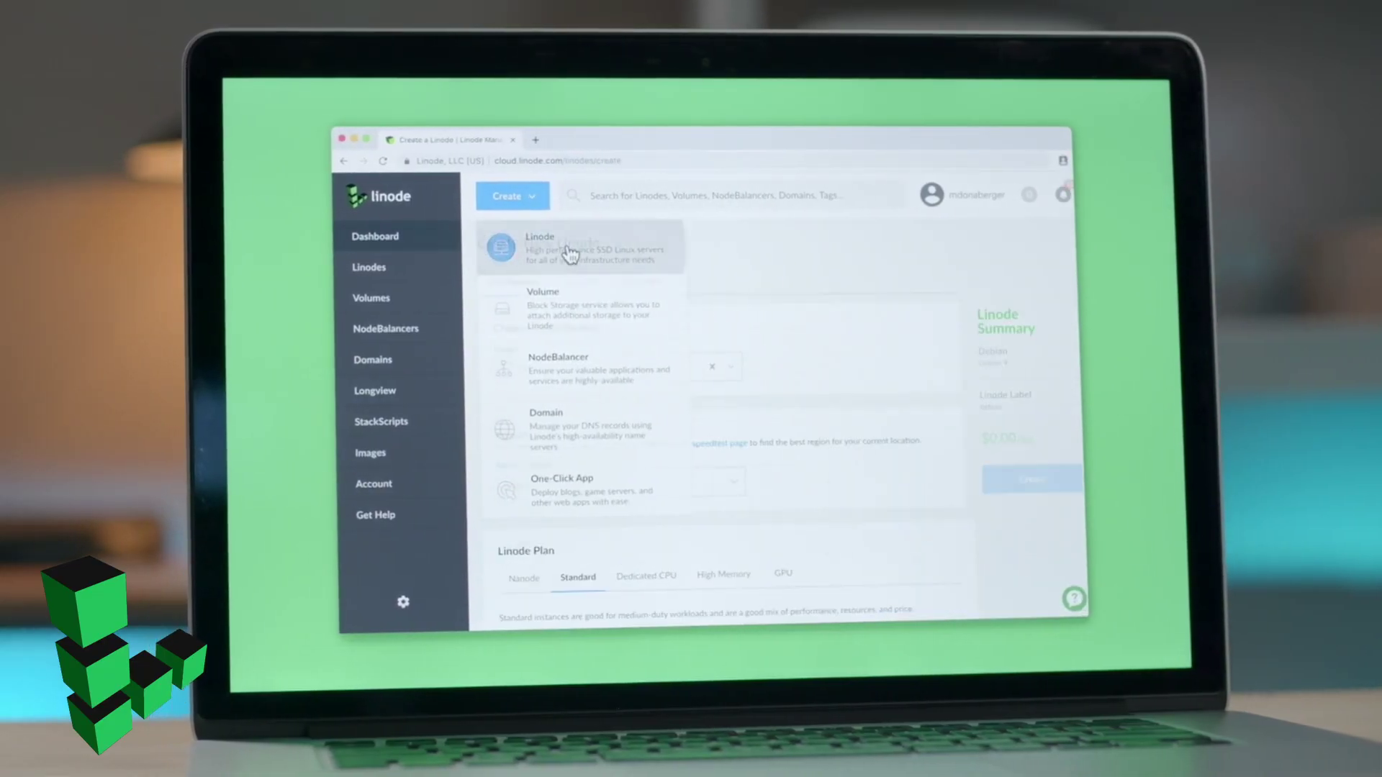
left_click(562, 252)
left_click(748, 368)
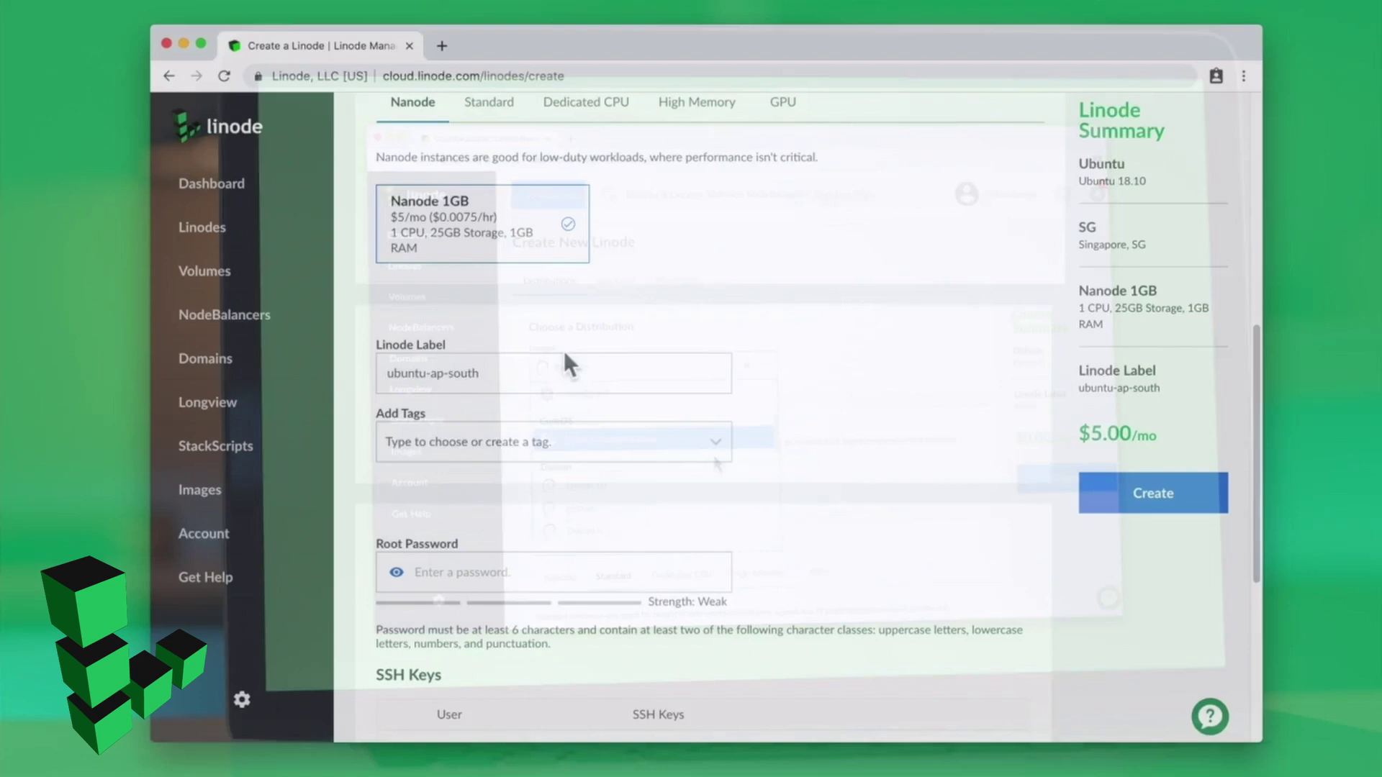
triple_click(566, 373)
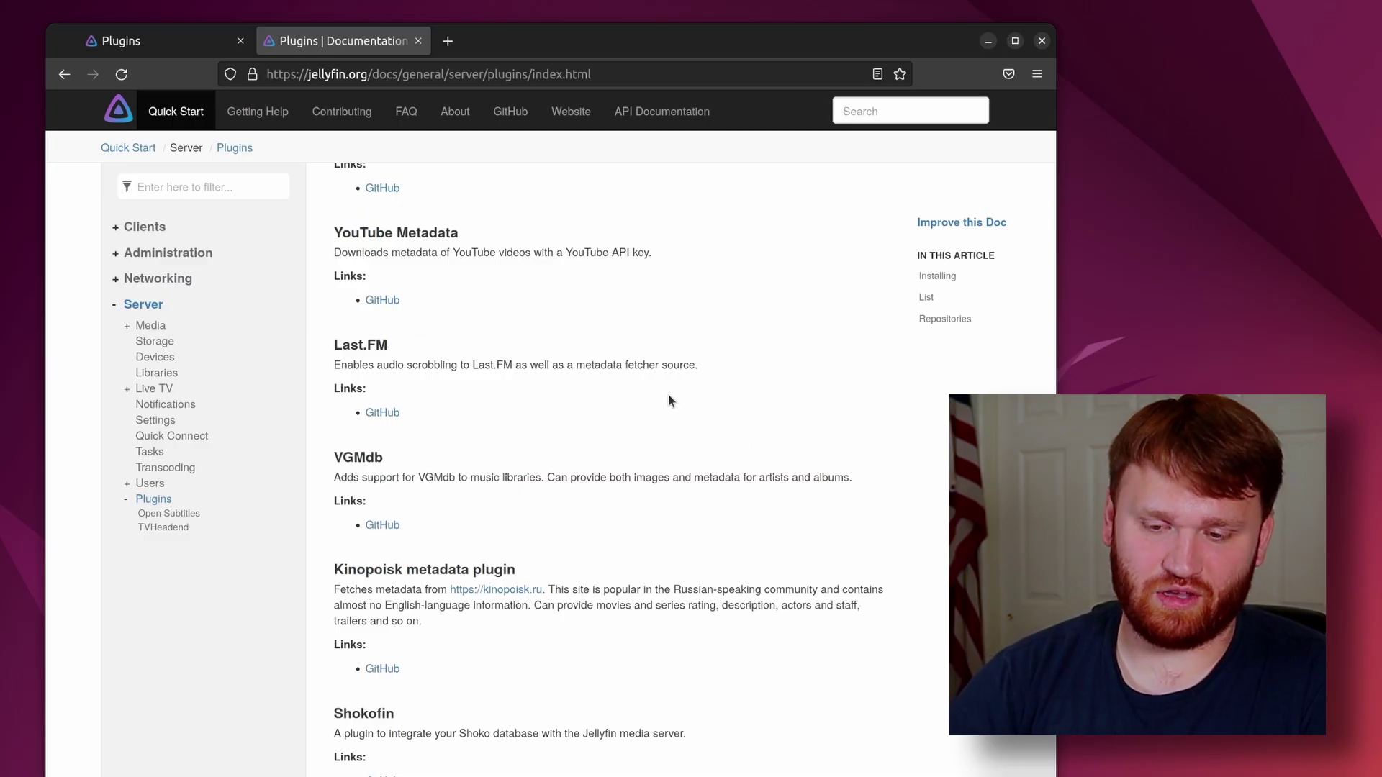
Step: Review the remaining third-party plugins and the Repositories section of the documentation, and open the Jellyfin server's configured plugin repositories
scroll(670, 395, "down", 6)
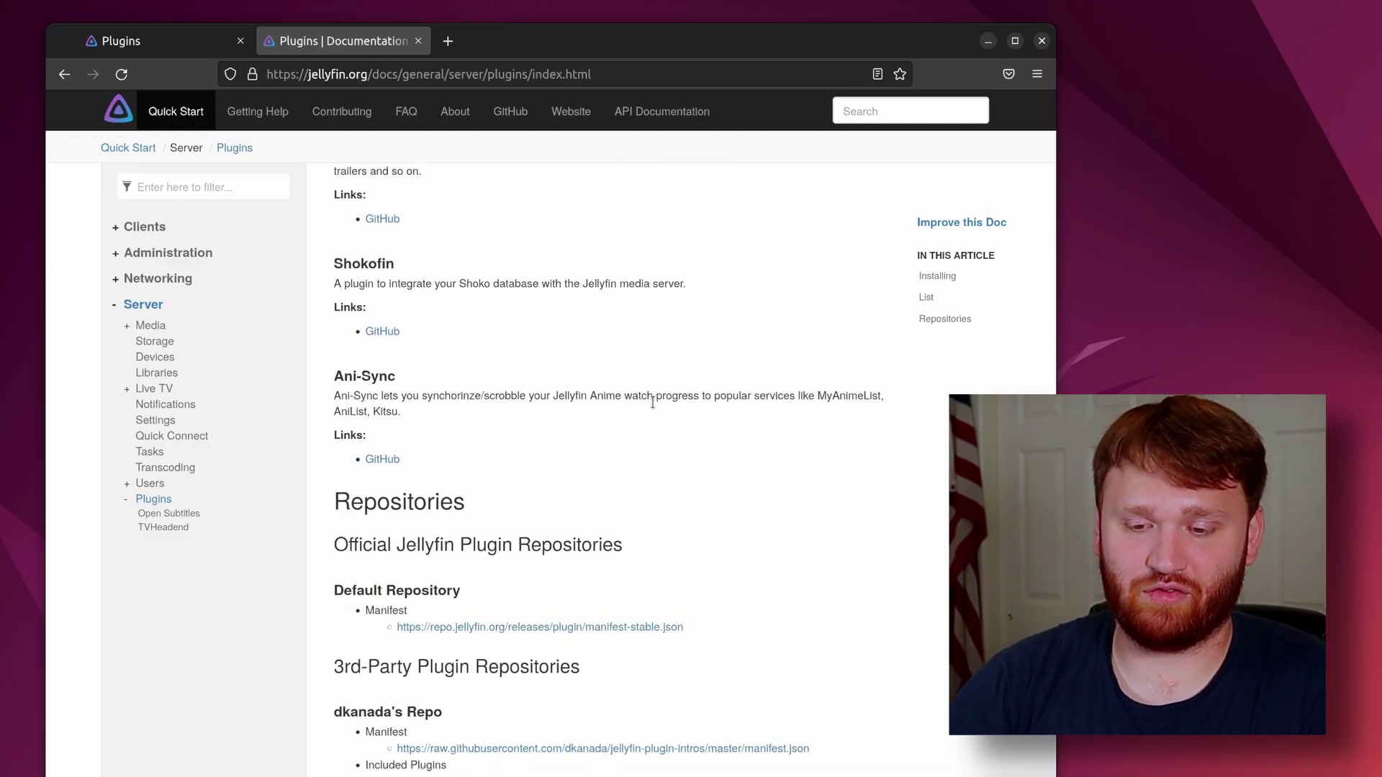
scroll(528, 442, "down", 2)
scroll(464, 459, "down", 4)
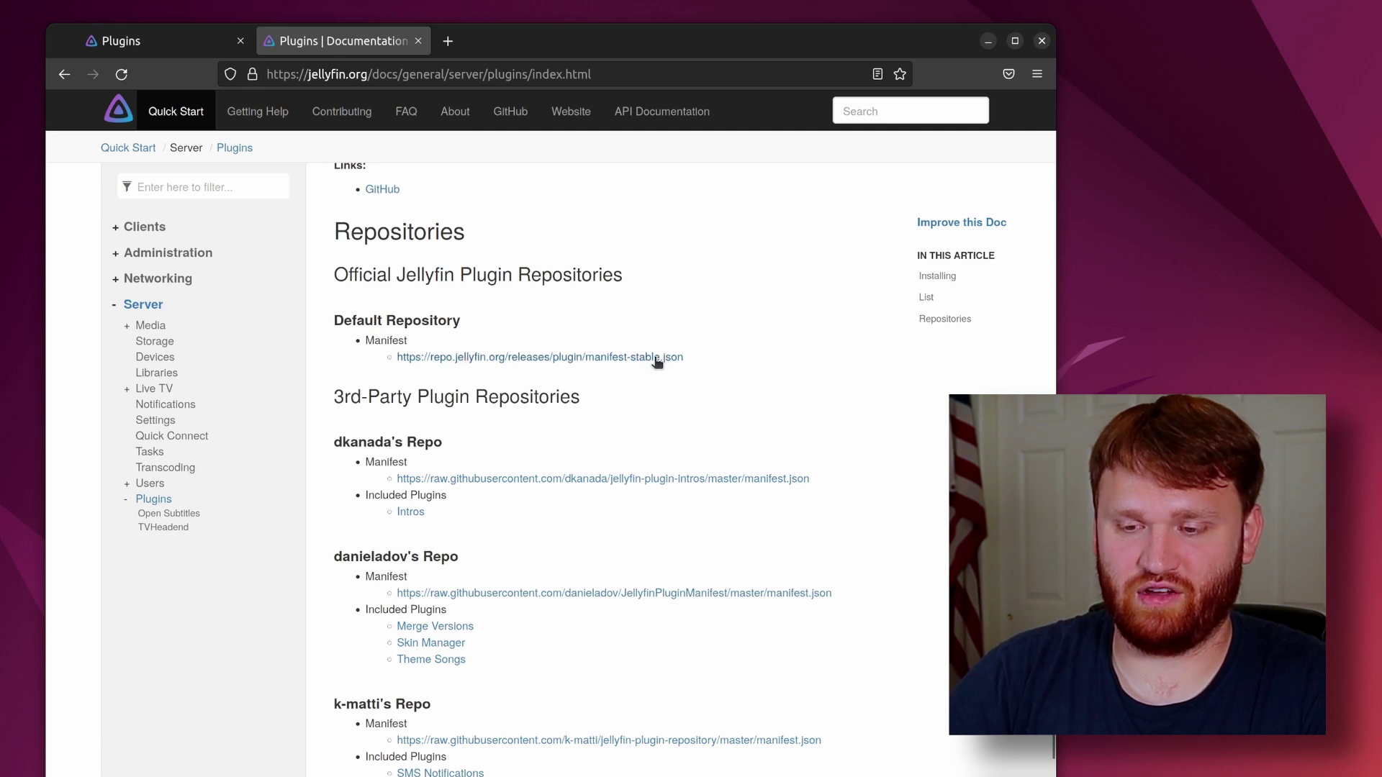
left_click(127, 45)
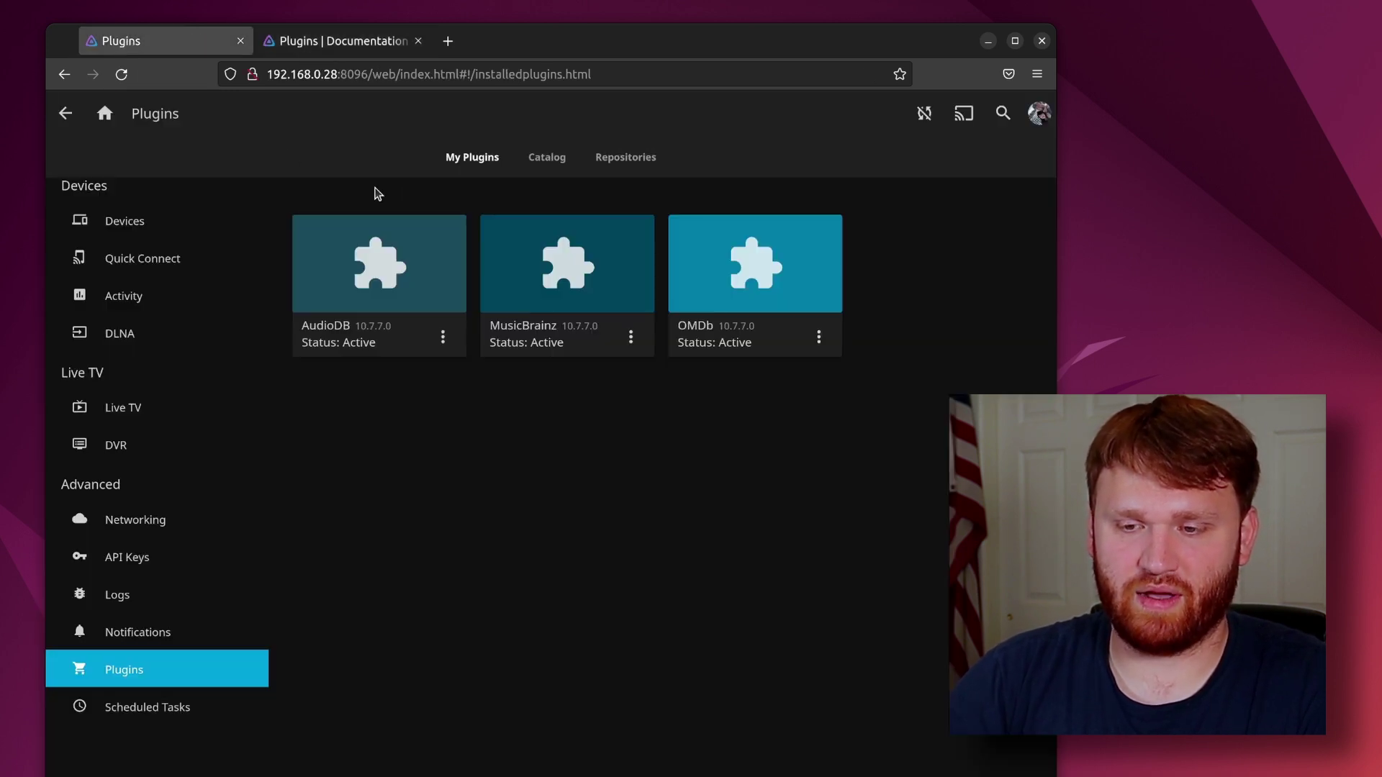
left_click(625, 163)
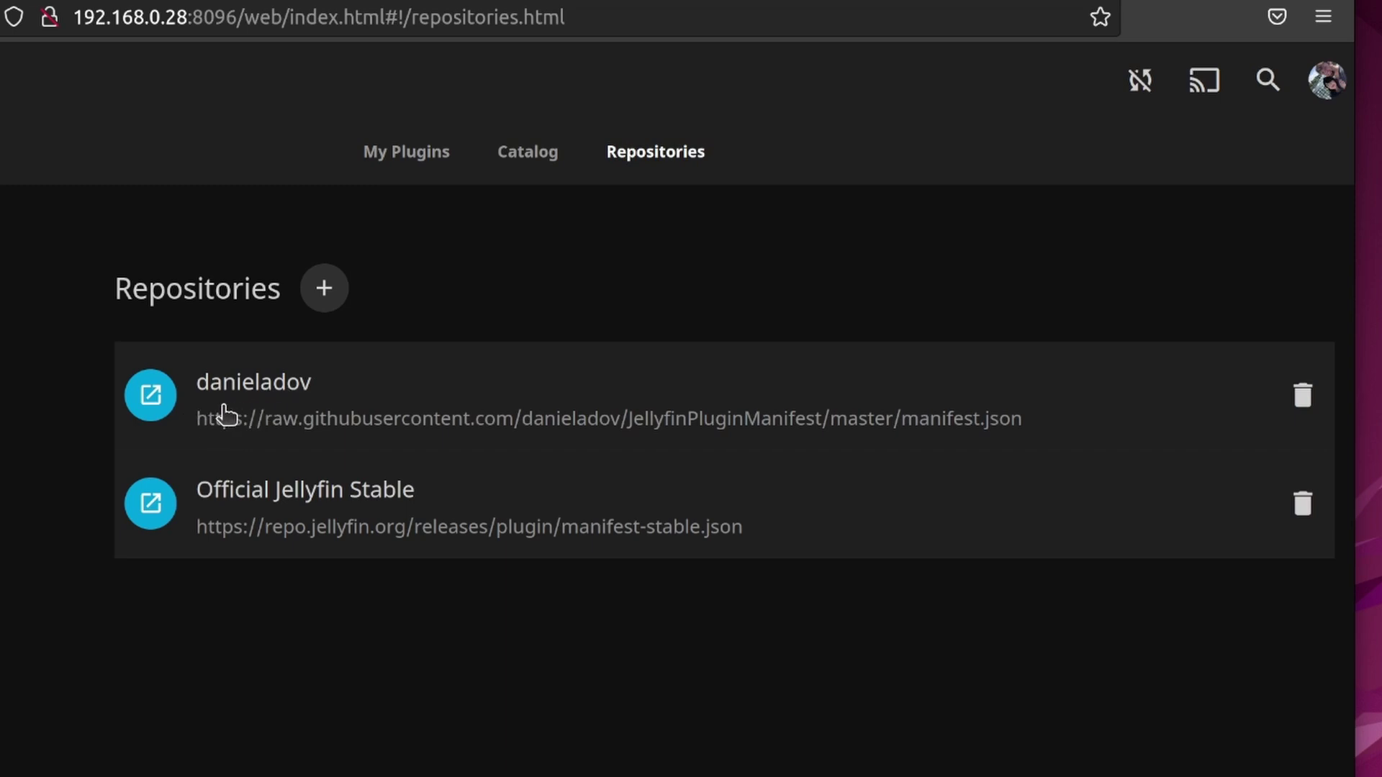
Step: Examine the third-party plugin repositories in the documentation, including their manifest URLs and included plugins
left_click(245, 3)
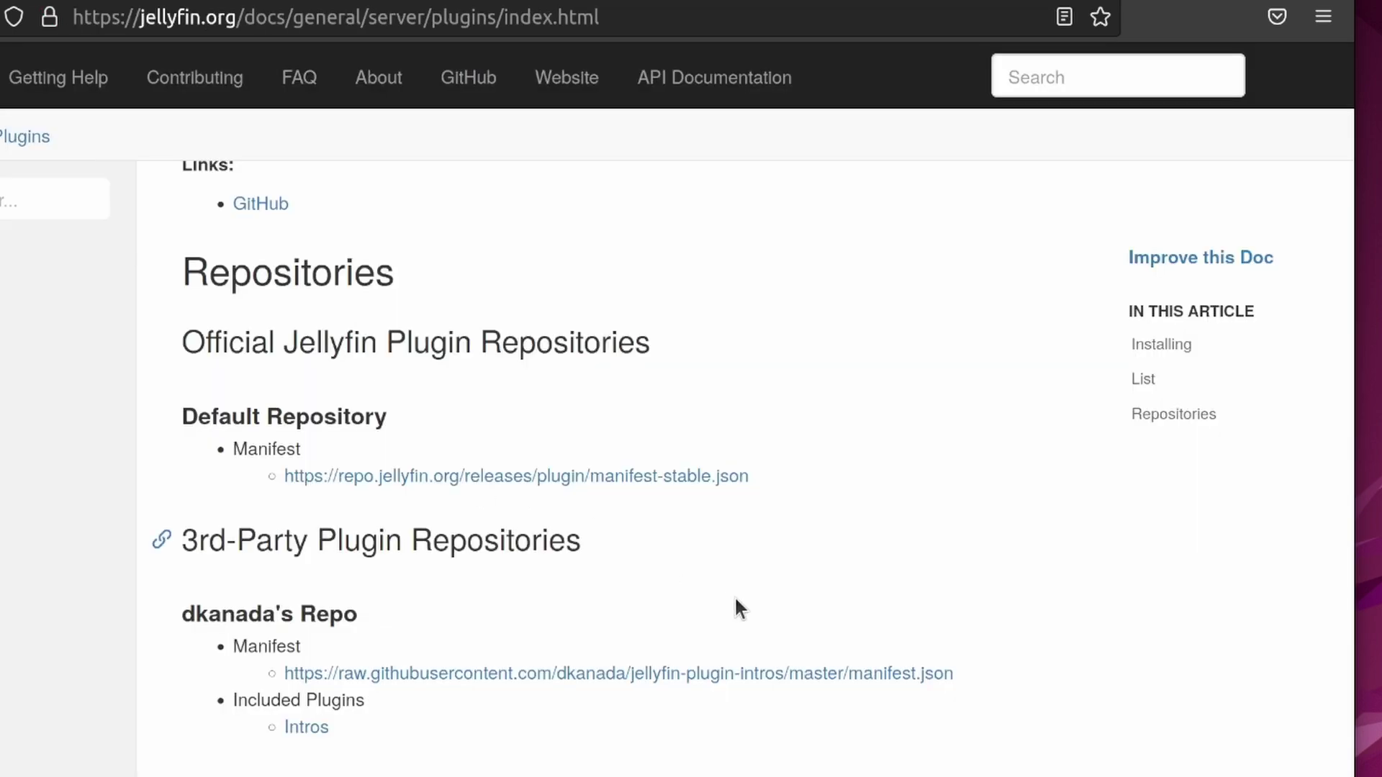
scroll(735, 605, "down", 3)
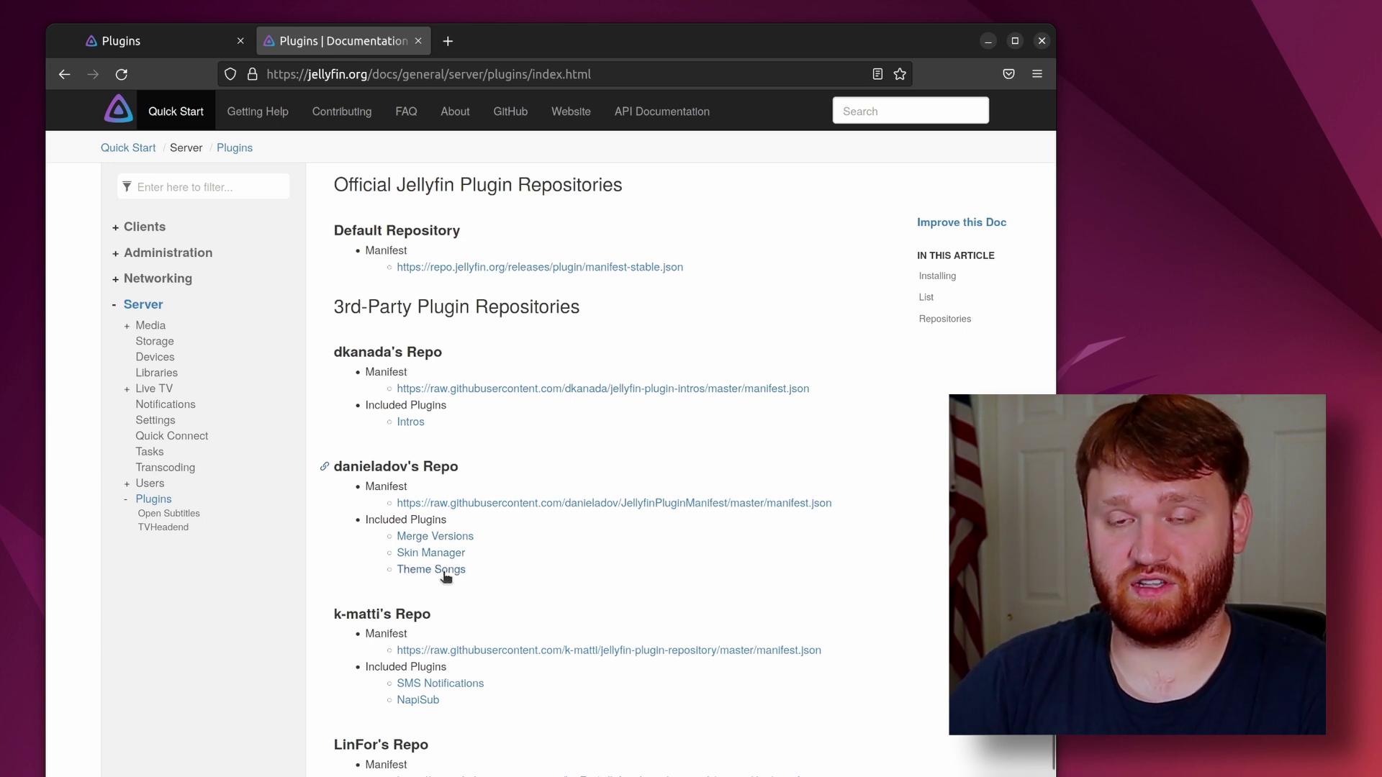
scroll(699, 517, "down", 5)
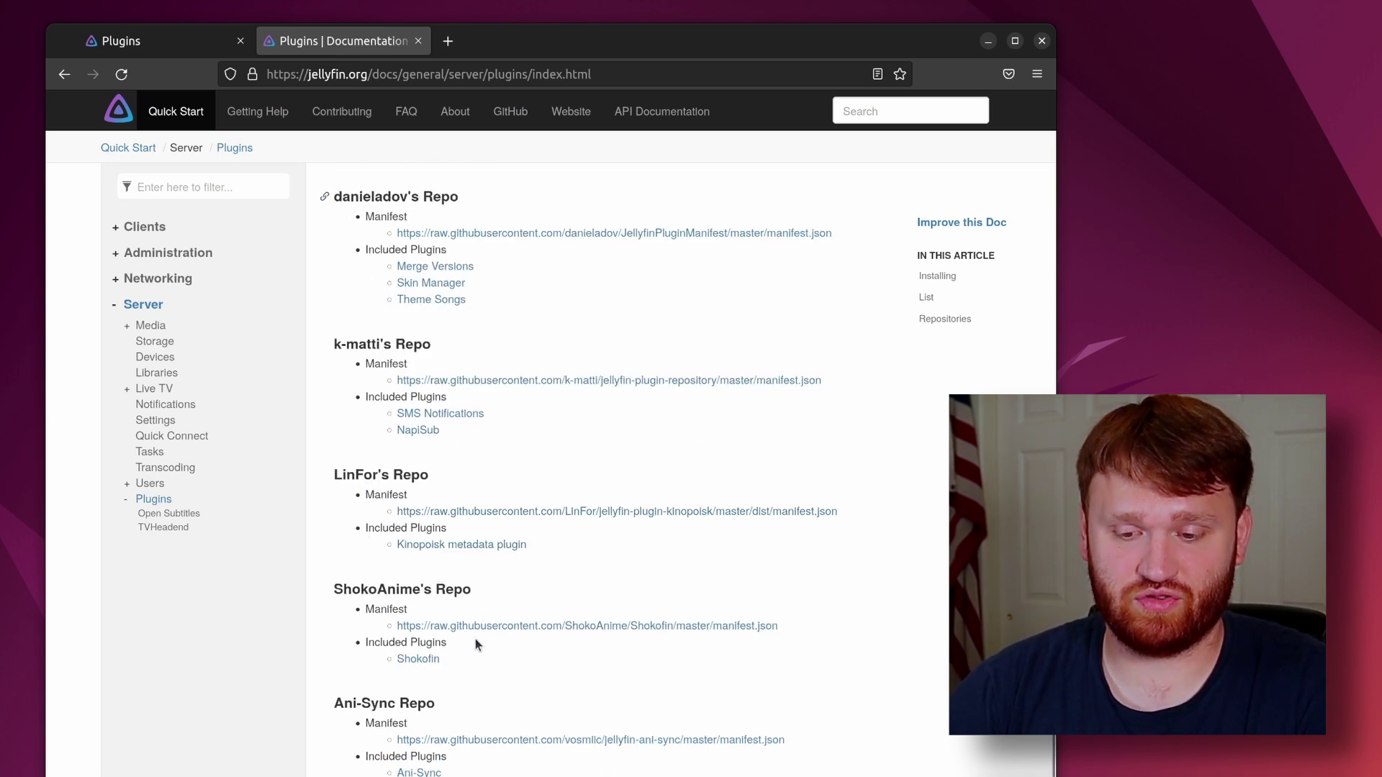
scroll(520, 641, "down", 1)
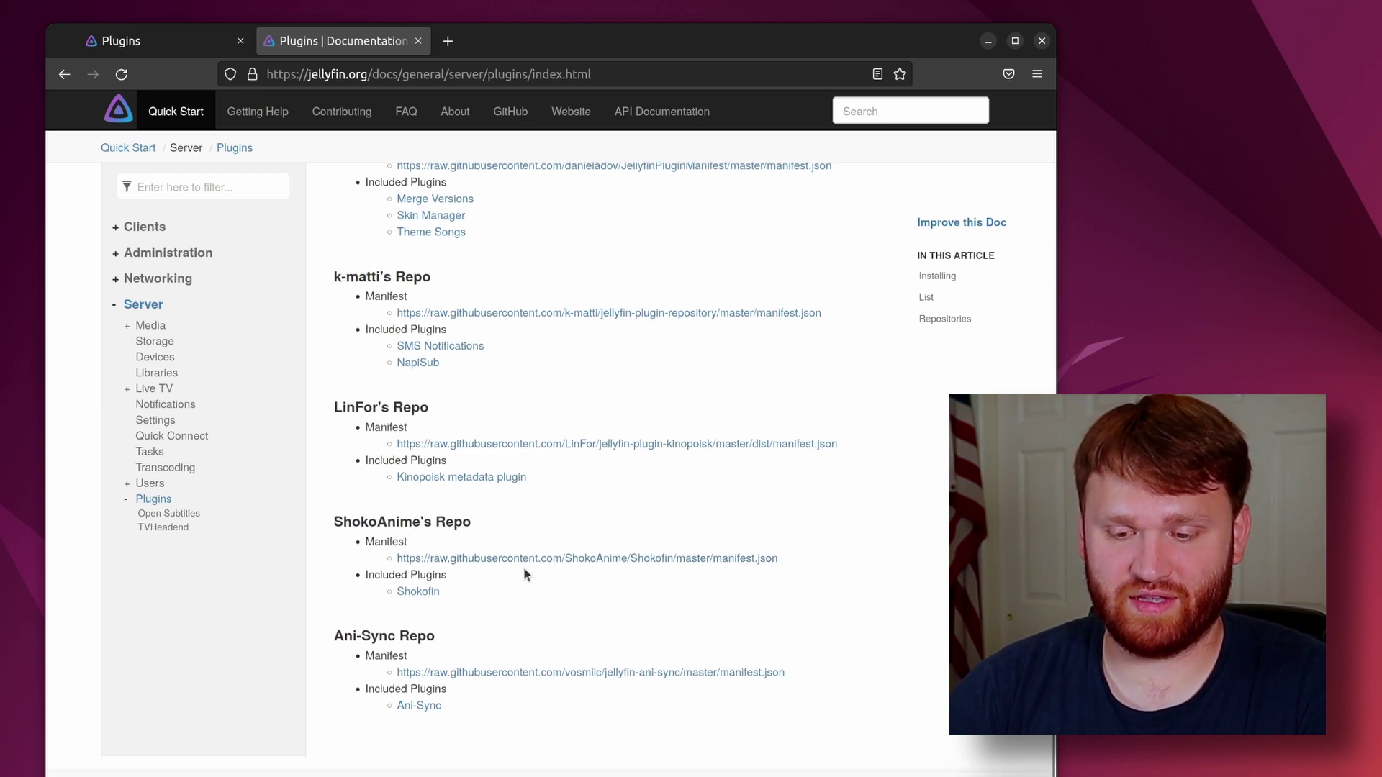
scroll(481, 583, "up", 3)
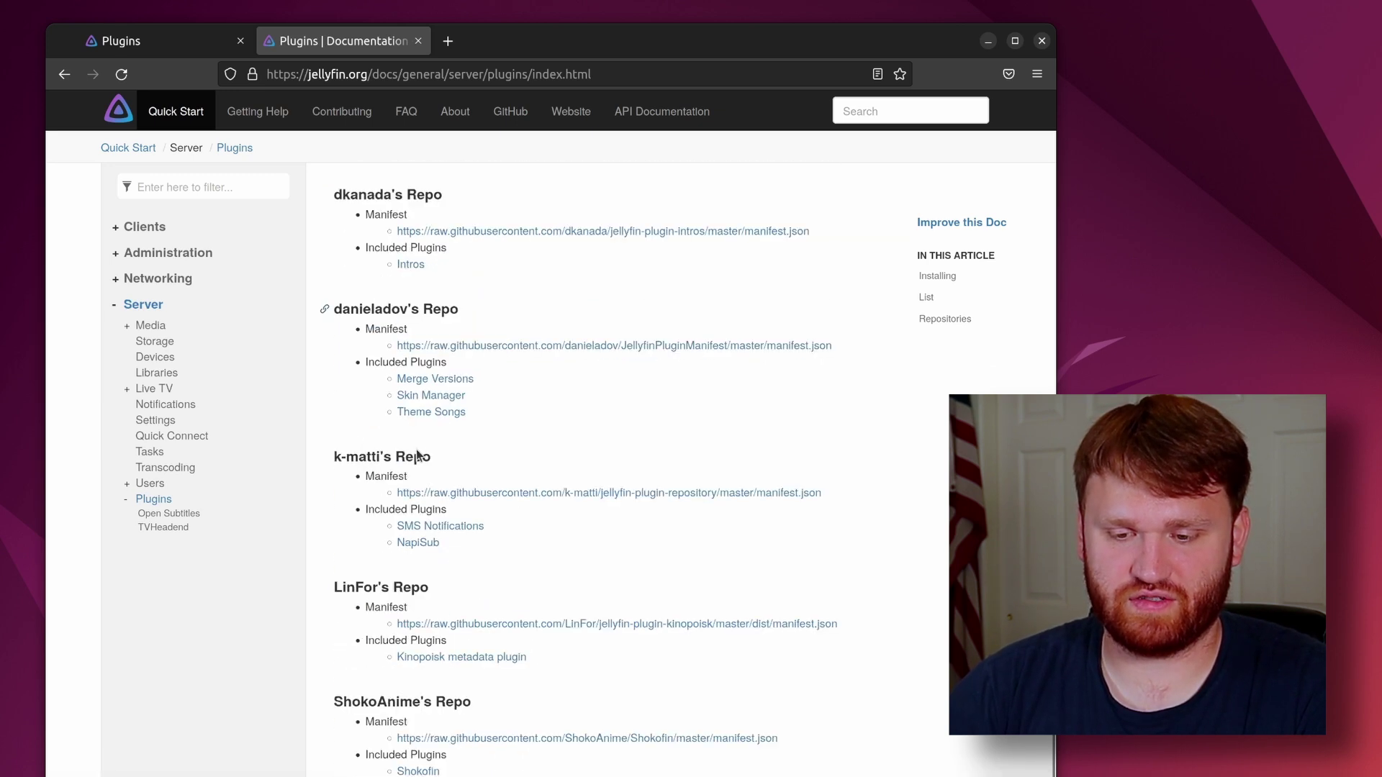
scroll(486, 273, "up", 4)
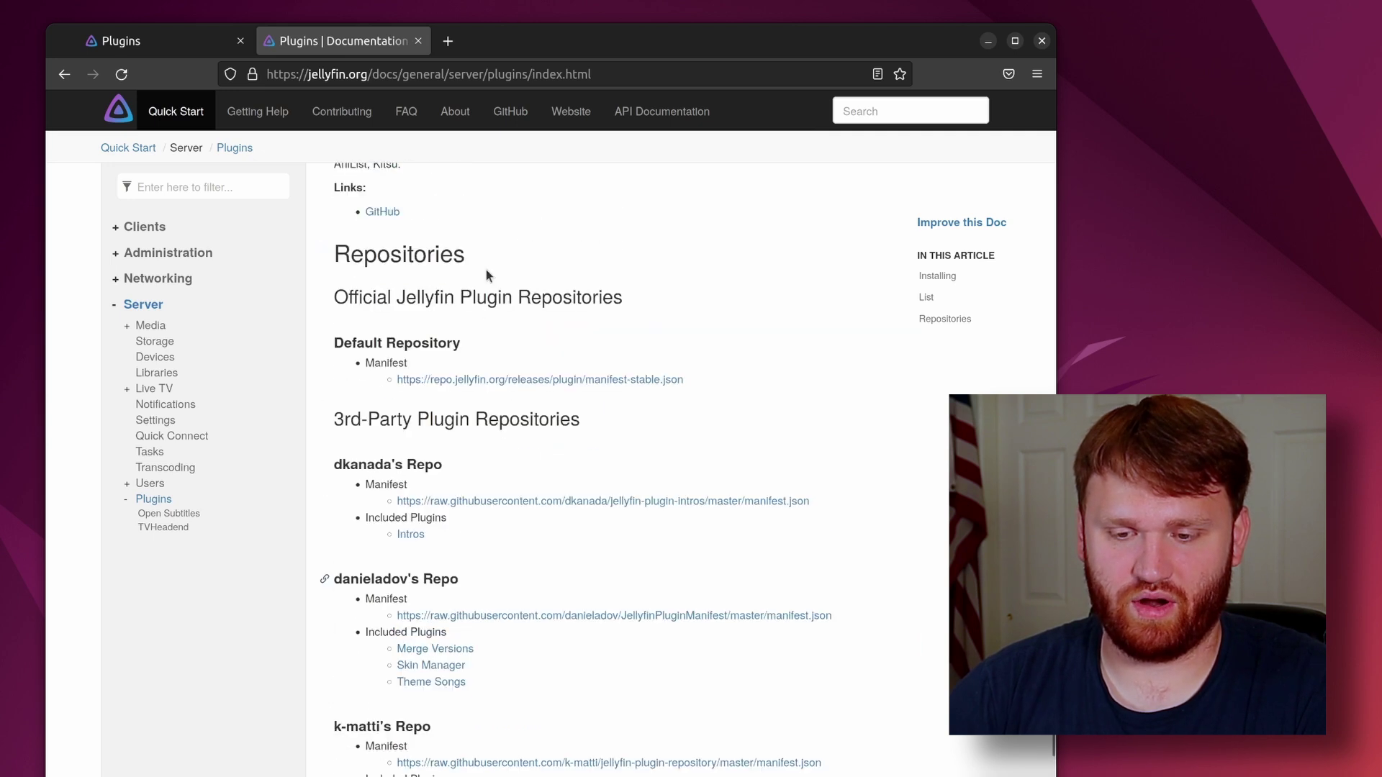
scroll(419, 337, "down", 4)
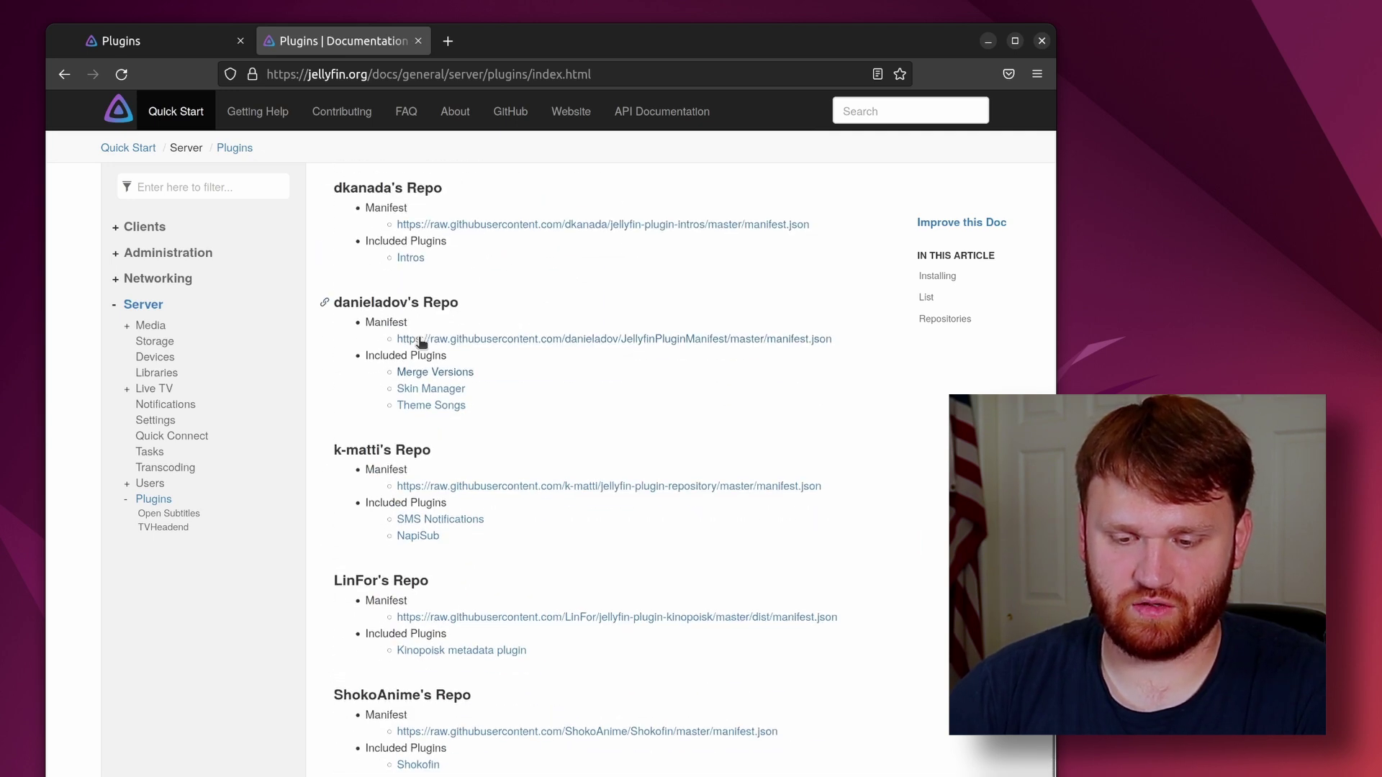
scroll(422, 343, "down", 3)
scroll(422, 343, "up", 3)
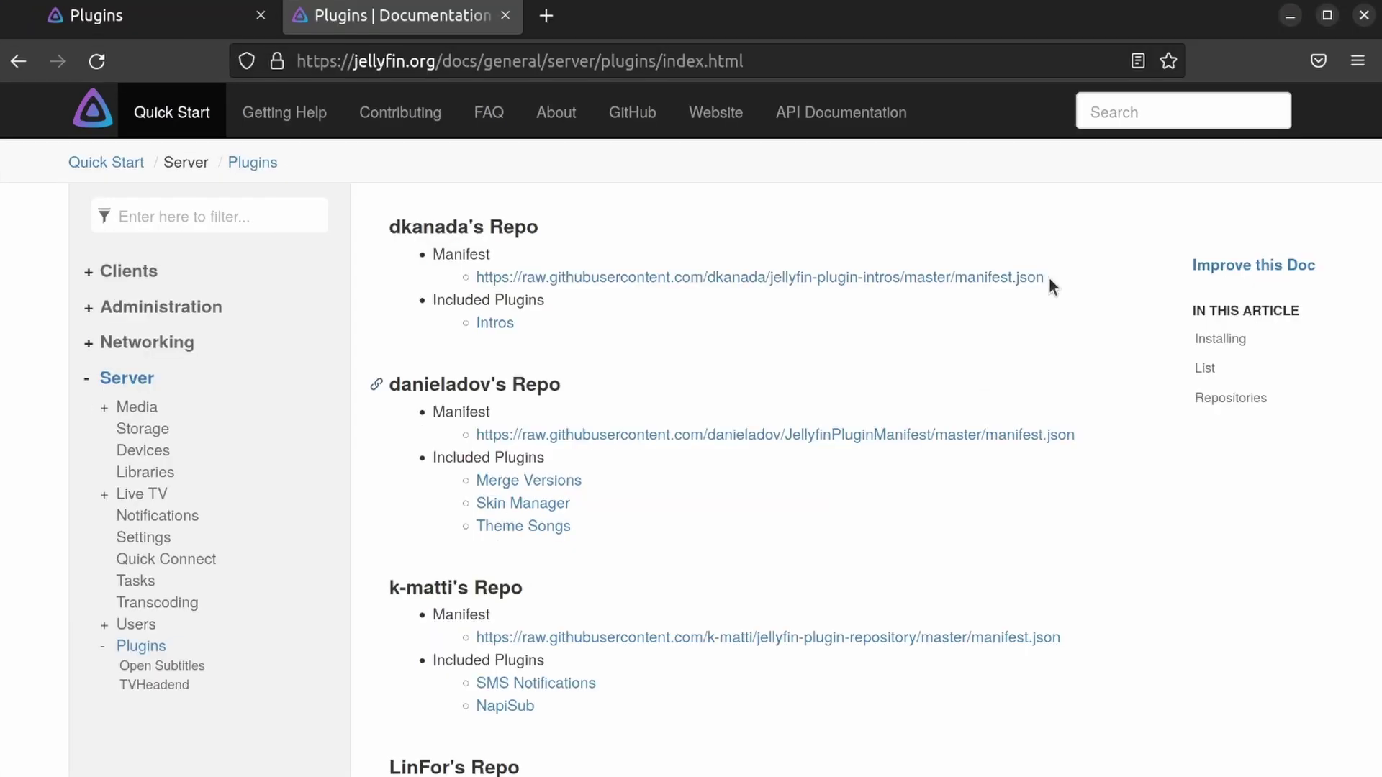
Step: Copy the manifest URL of dkanada's Repo from the documentation and return to the Jellyfin server's plugin repositories
left_click_drag(812, 231, 409, 232)
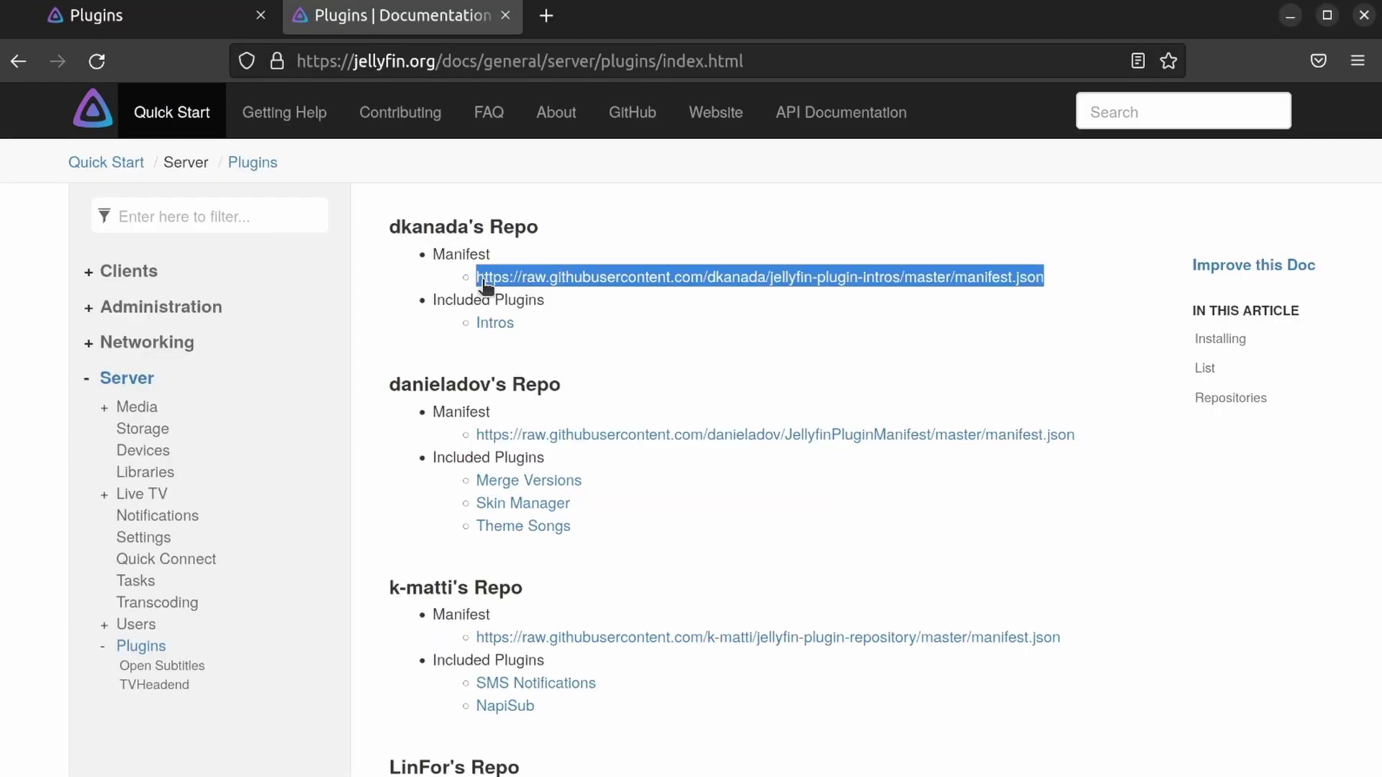
left_click(187, 15)
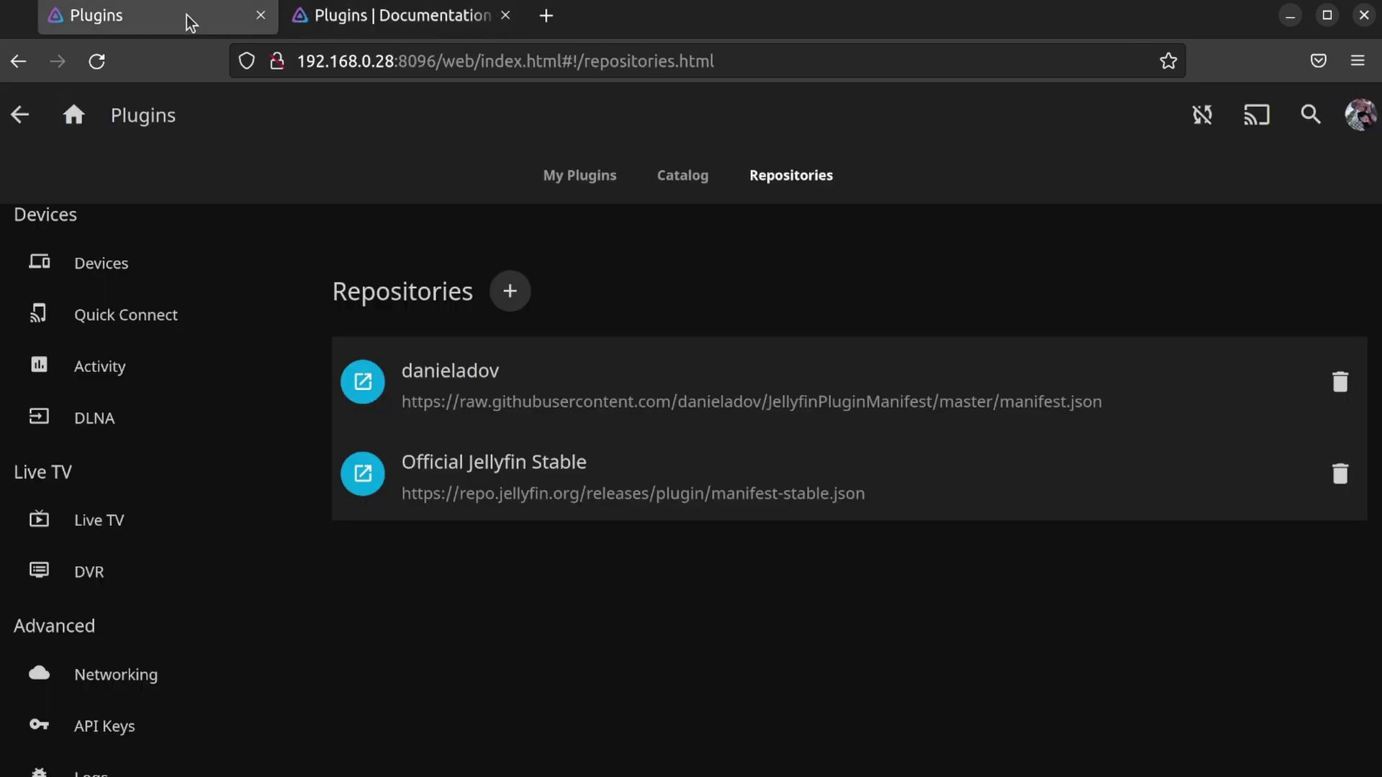
left_click(513, 300)
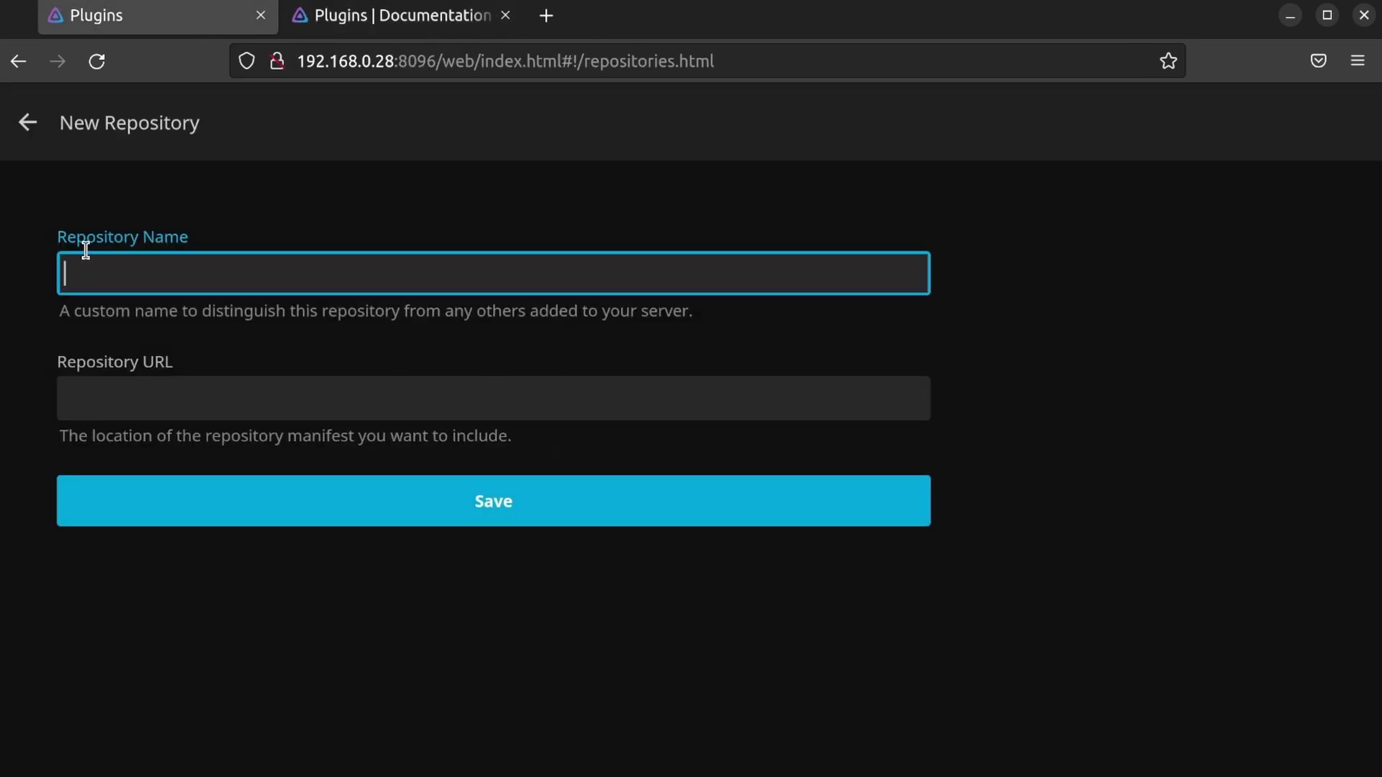
left_click(151, 394)
type("https://raw.githubusercontent.com/dkanada/jellyfin-plugin-intros/master/manifest.json")
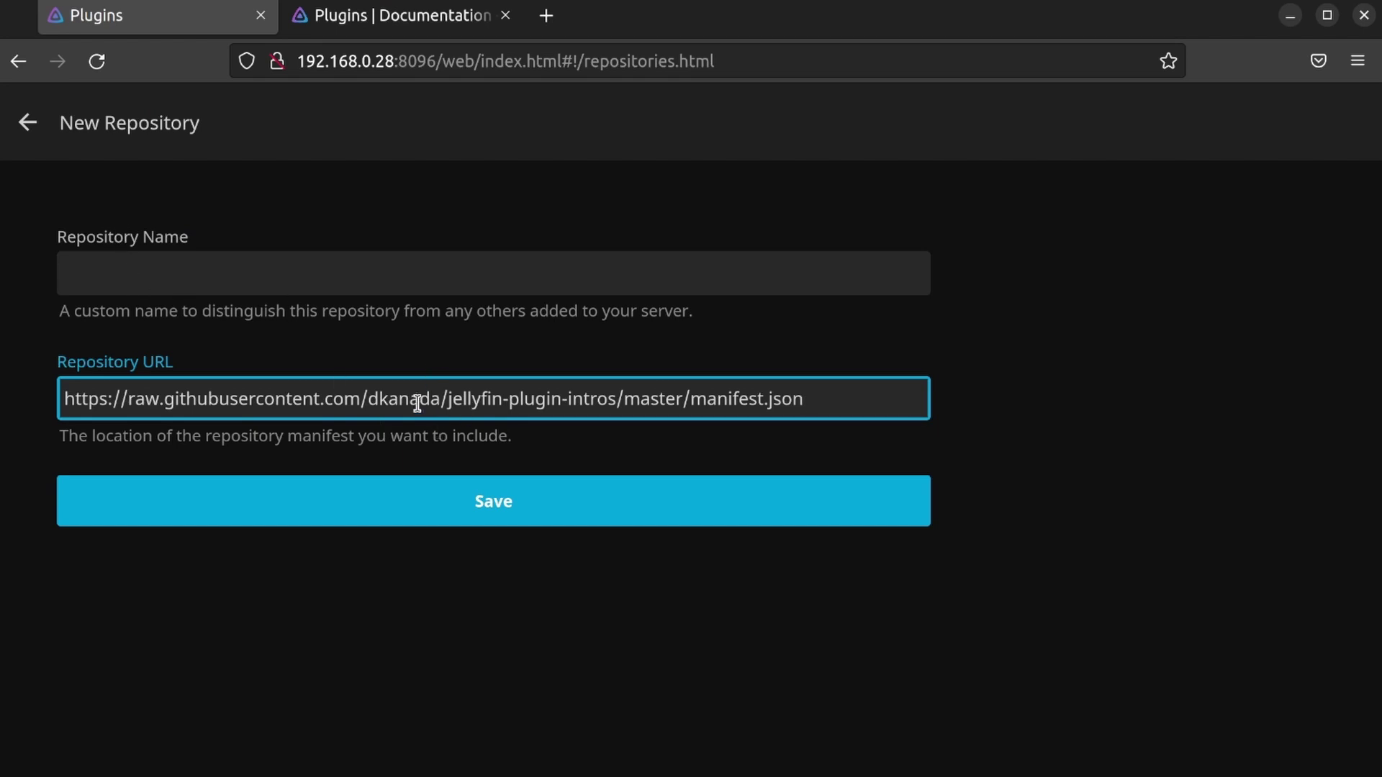
left_click(291, 281)
left_click(532, 519)
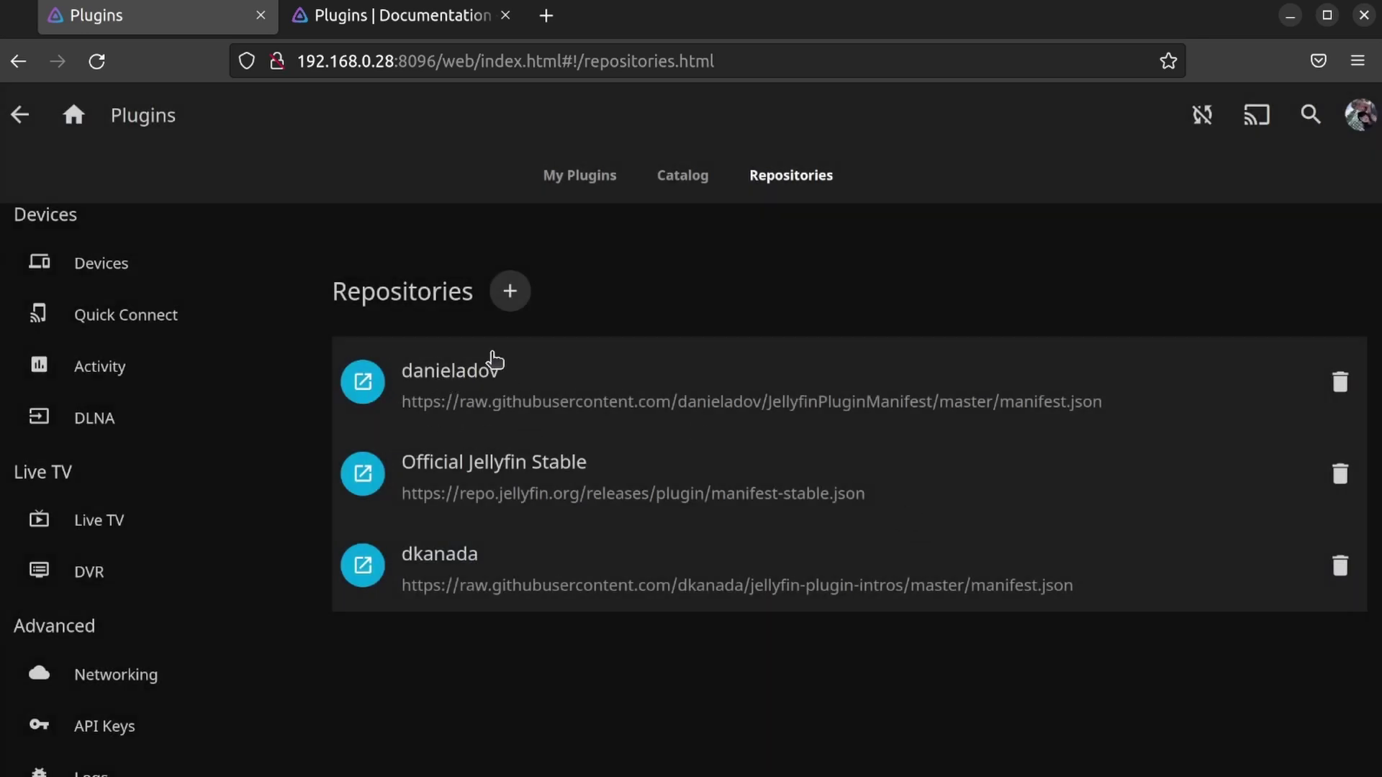
Step: Find the Intros plugin in the plugin catalog with the page search "intro", view its details, and return to the catalog
left_click(685, 189)
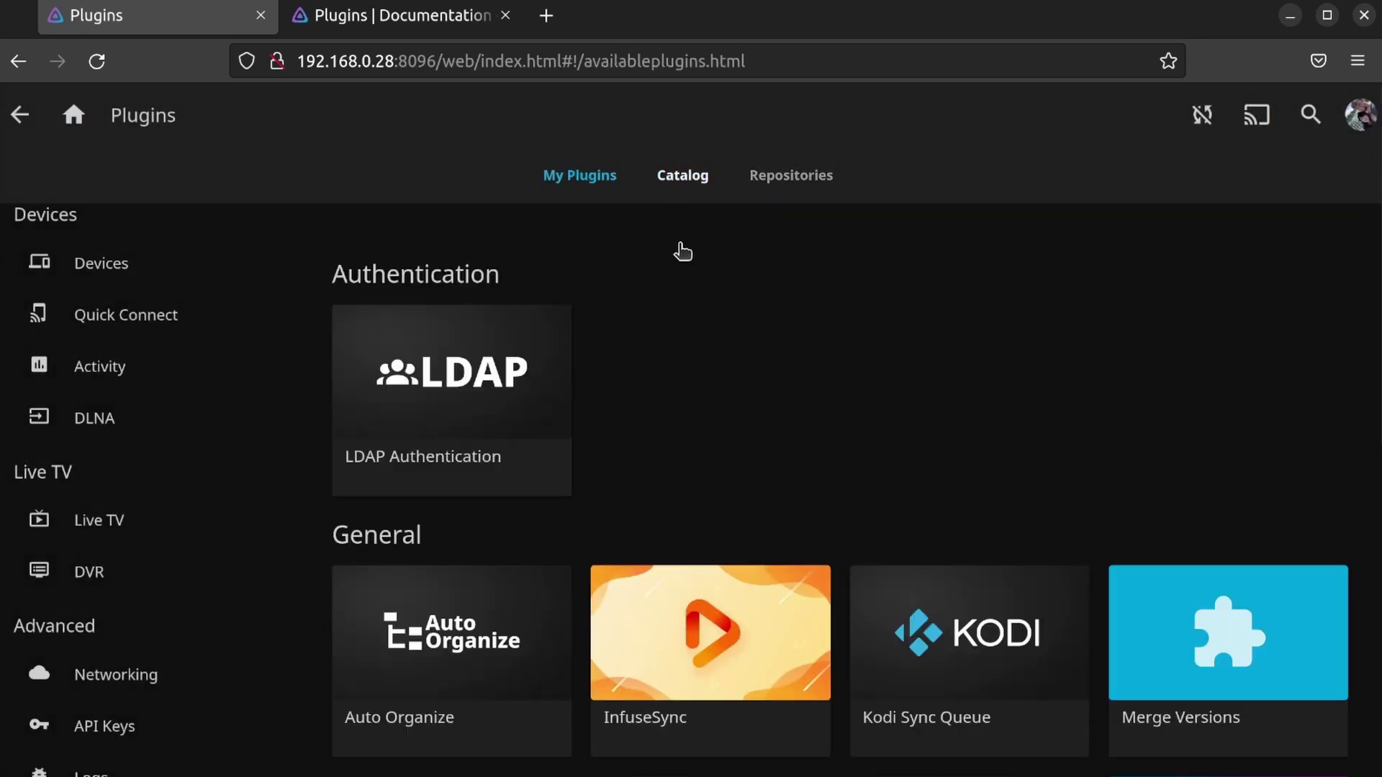
scroll(840, 395, "down", 10)
scroll(846, 401, "up", 3)
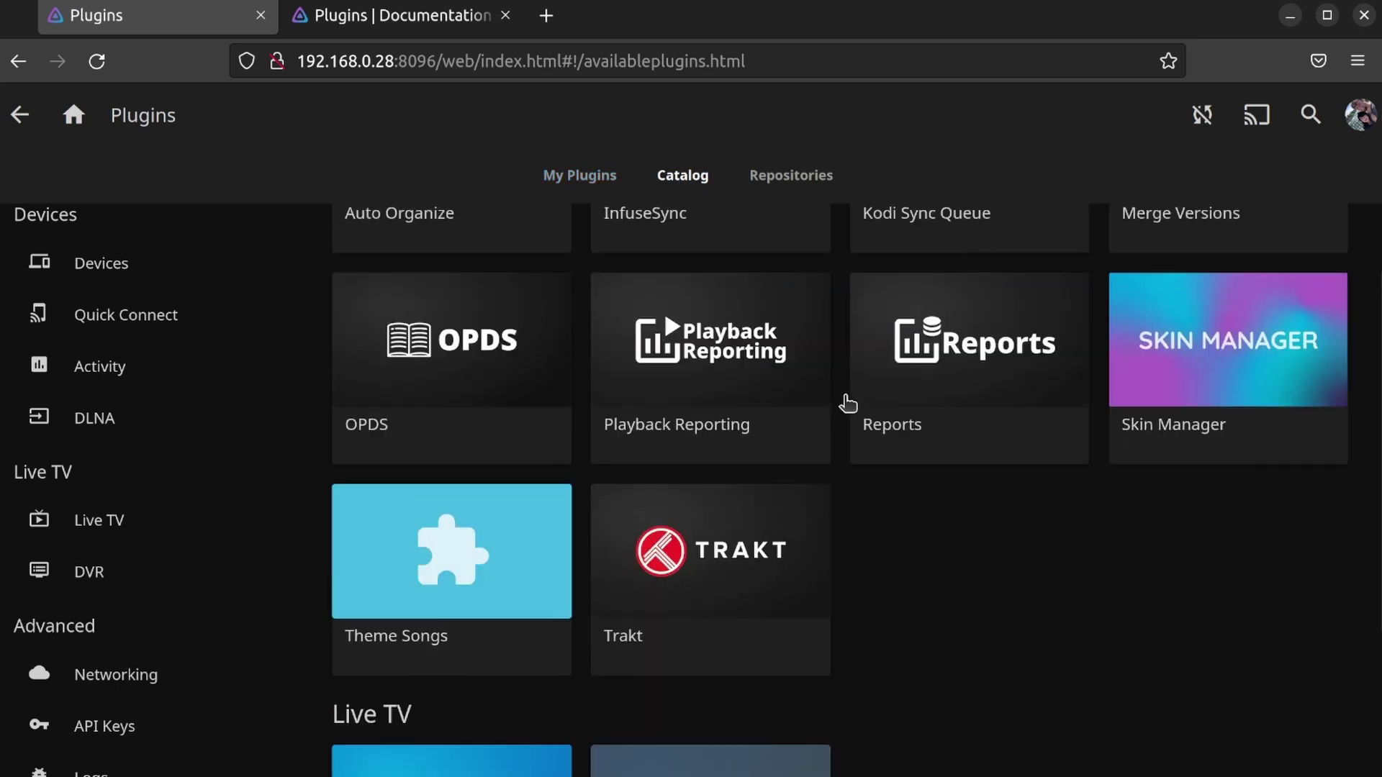
scroll(848, 403, "up", 5)
left_click(442, 22)
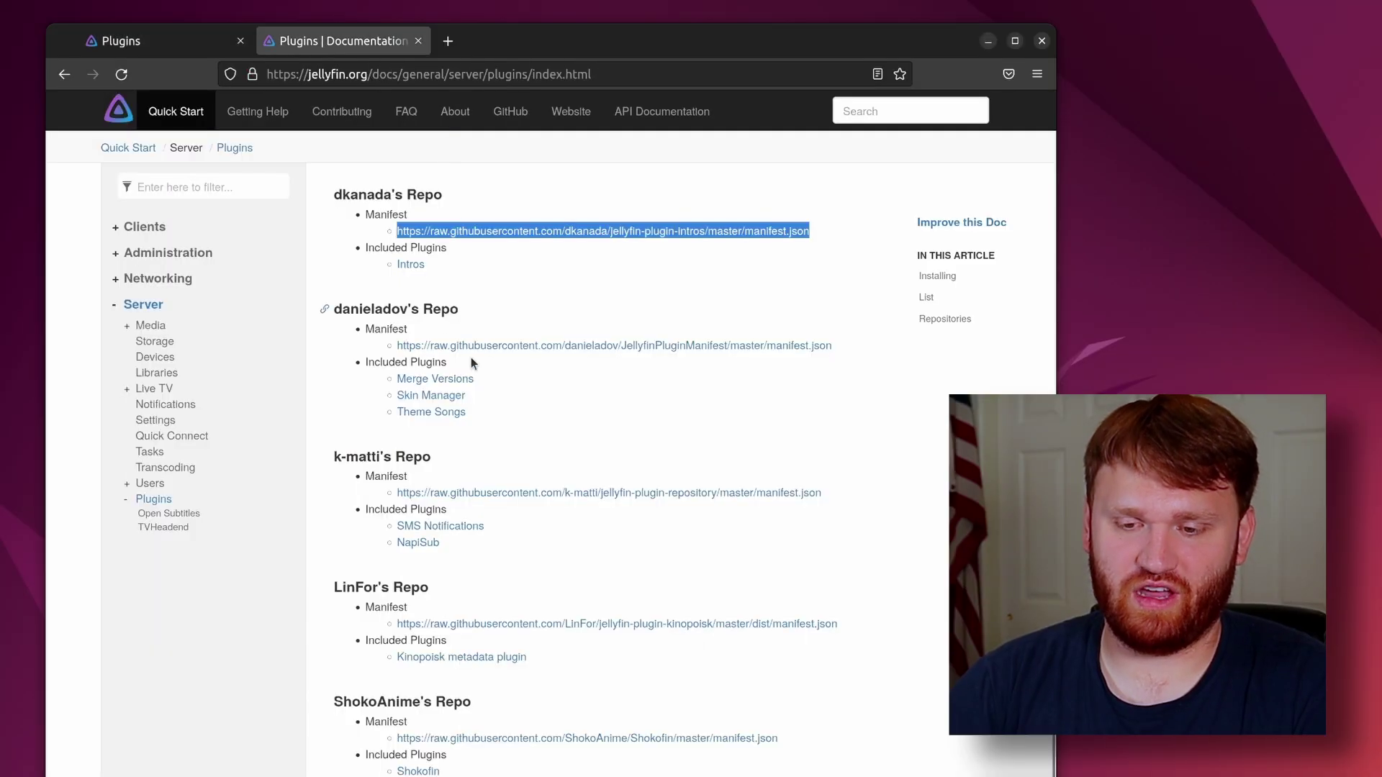
left_click(172, 42)
key("ctrl+f")
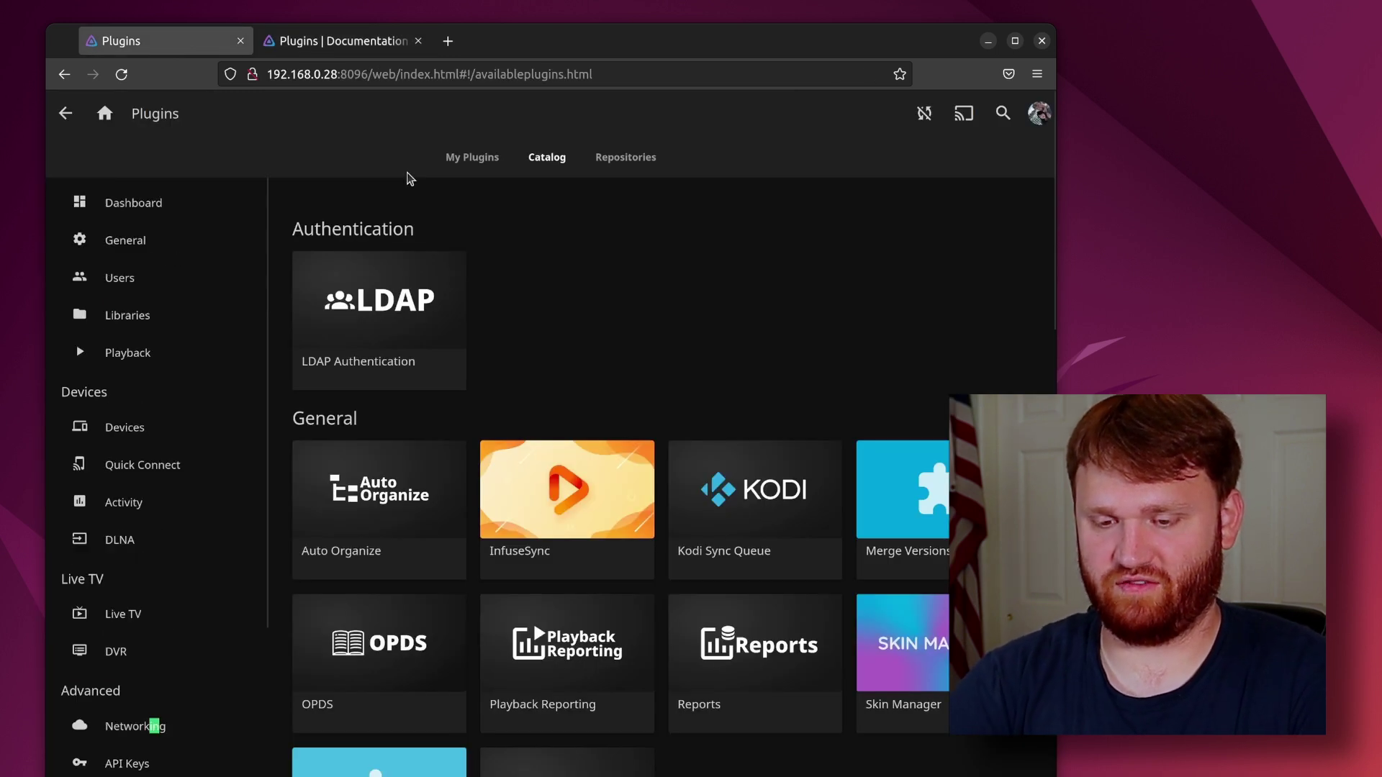
type("intro")
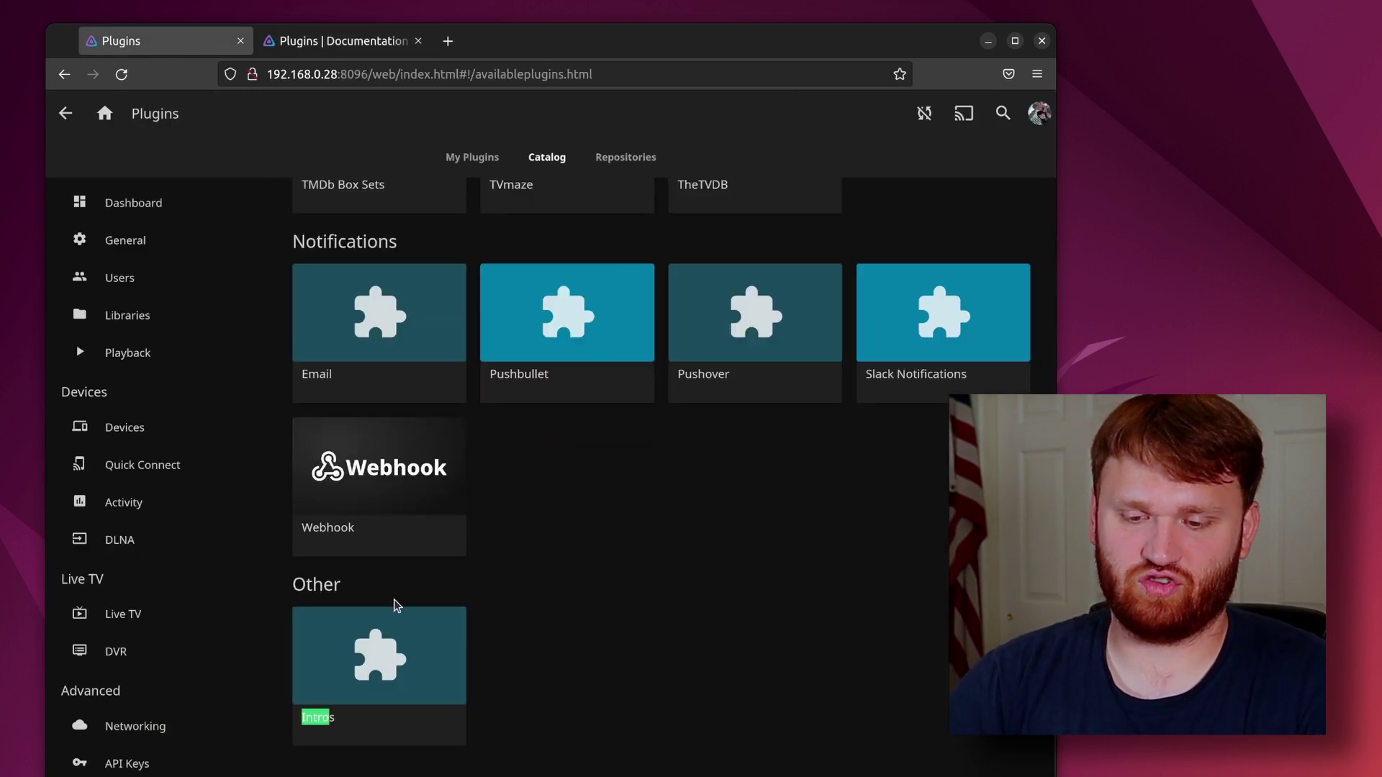
left_click(345, 649)
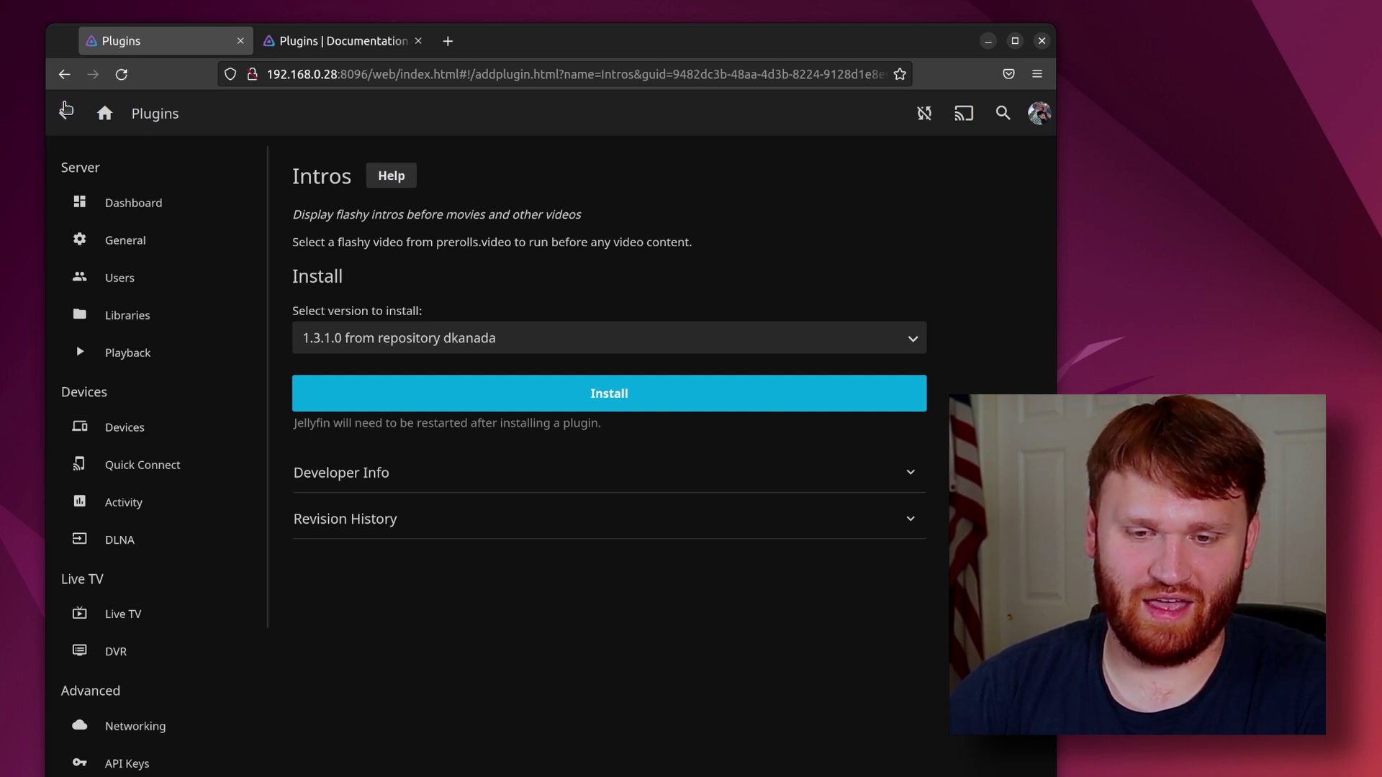
left_click(66, 114)
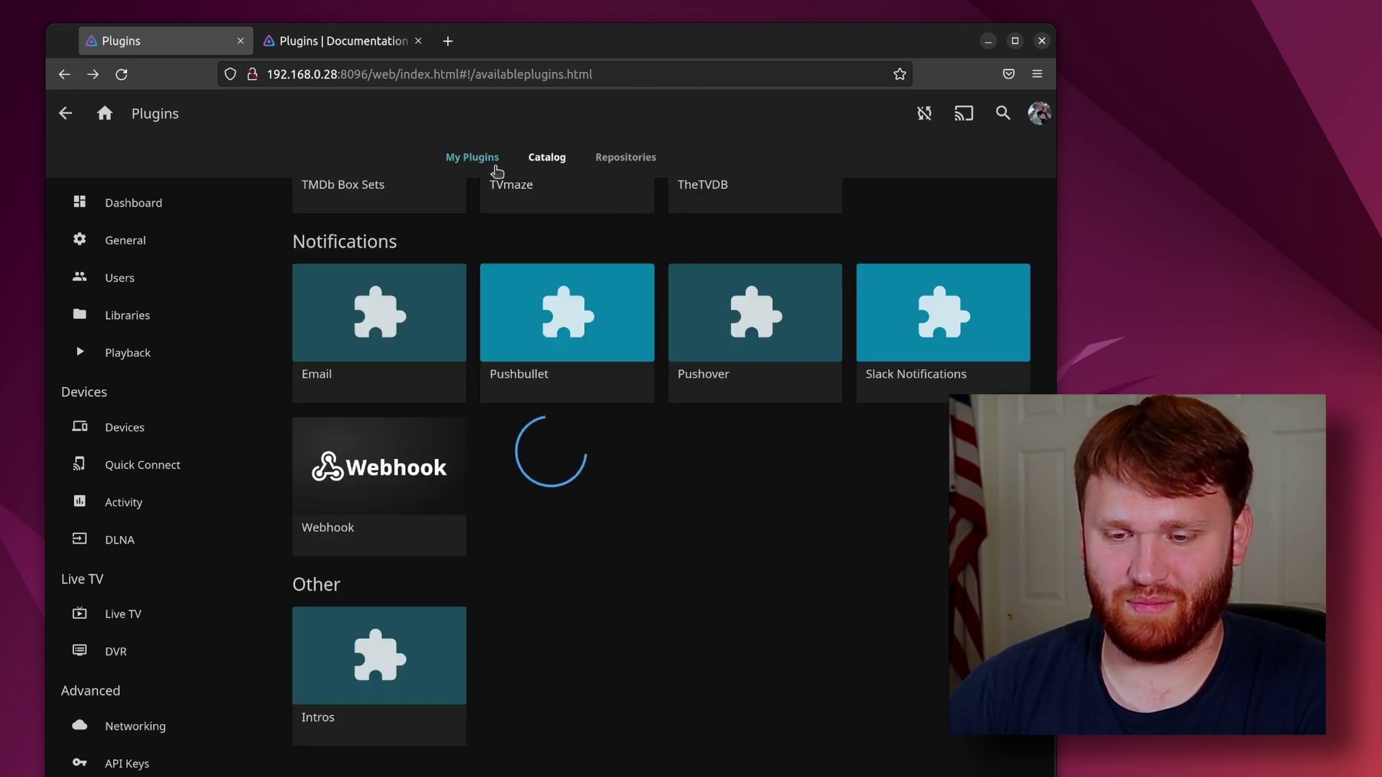
Step: Check danieladov's Repo in the documentation, then find the Theme Songs plugin in the server's catalog with "theme" and open it
left_click(346, 41)
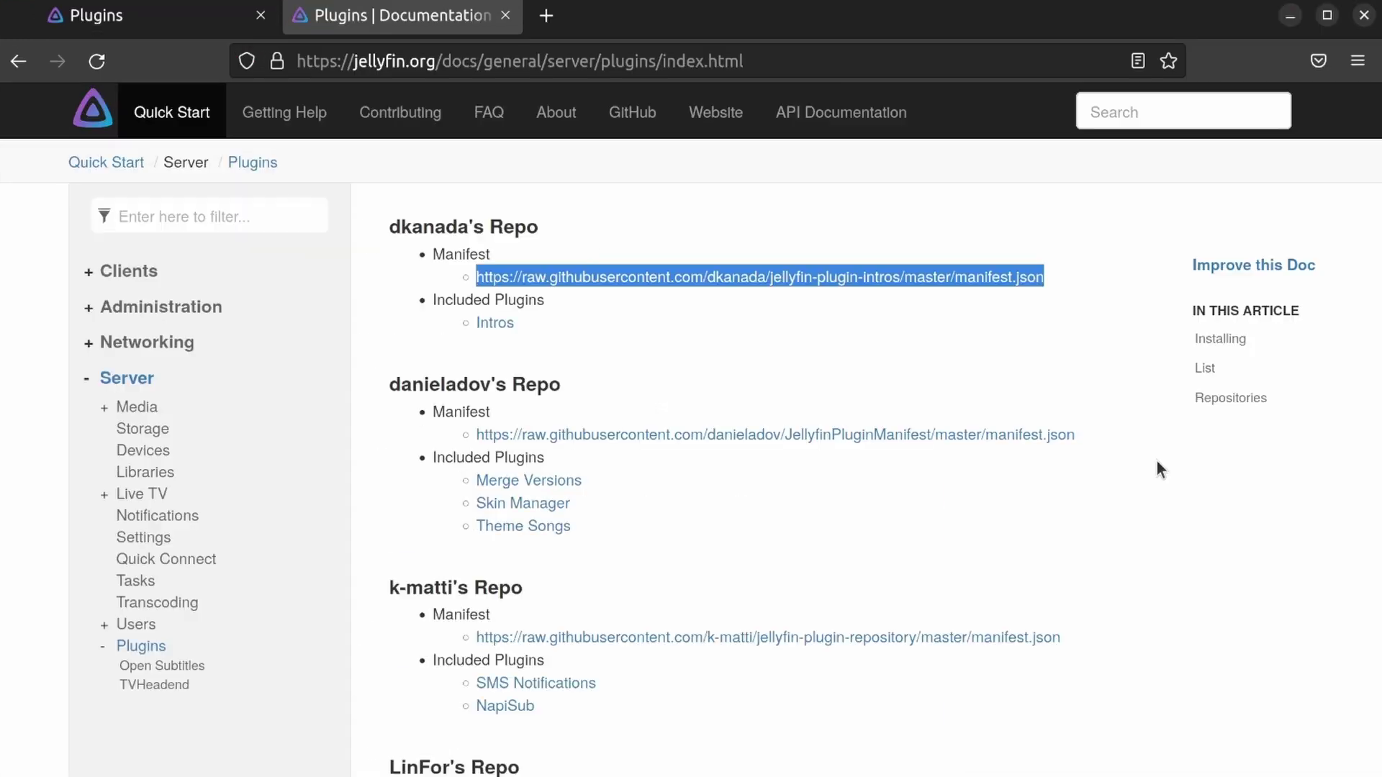
left_click(897, 363)
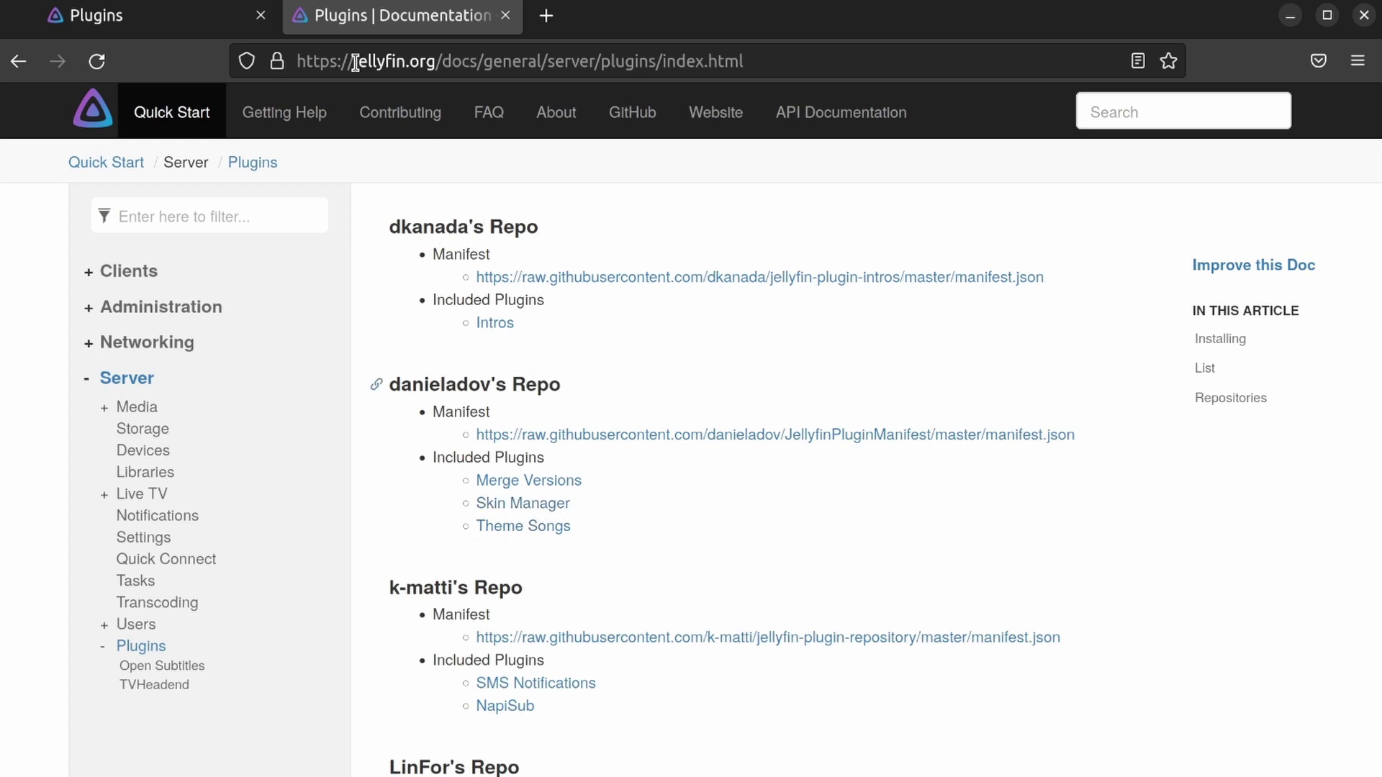
left_click(219, 23)
type("th")
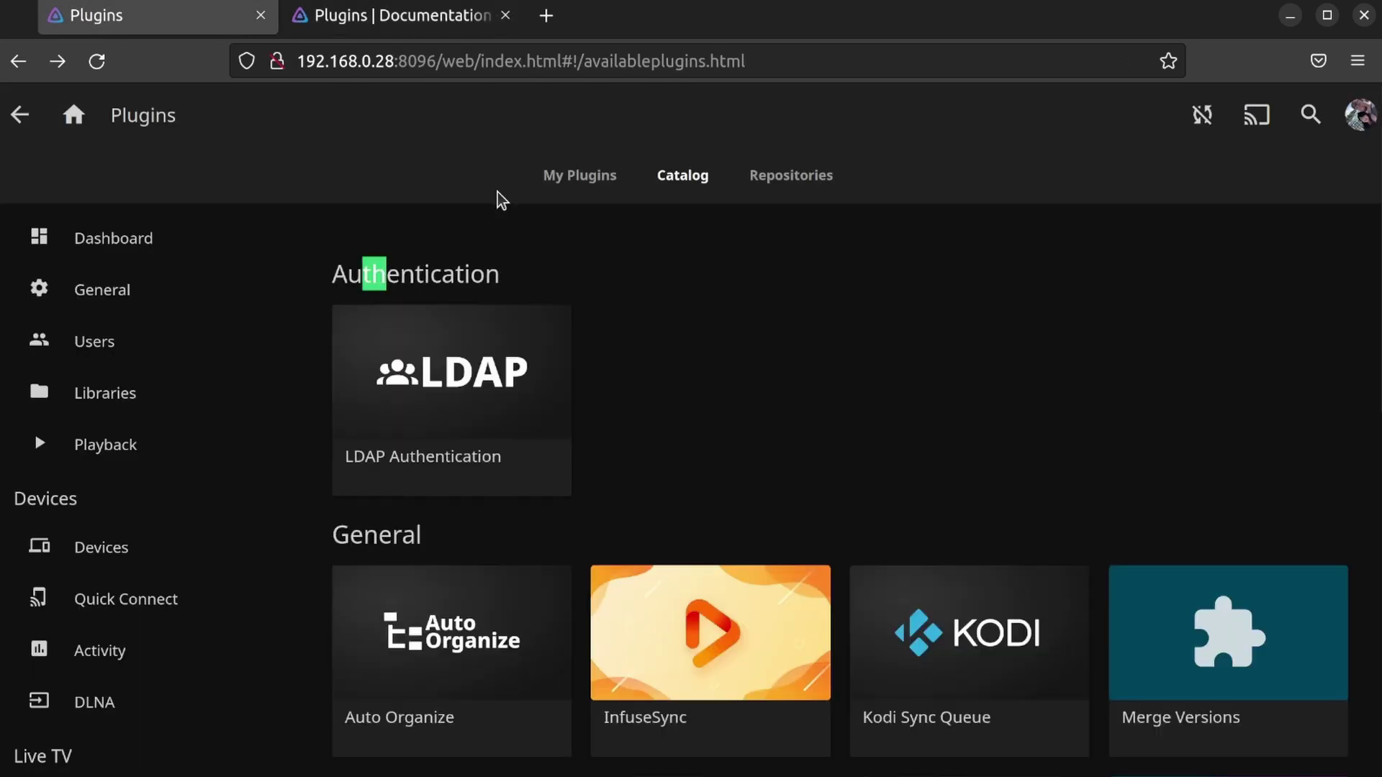
type("eme")
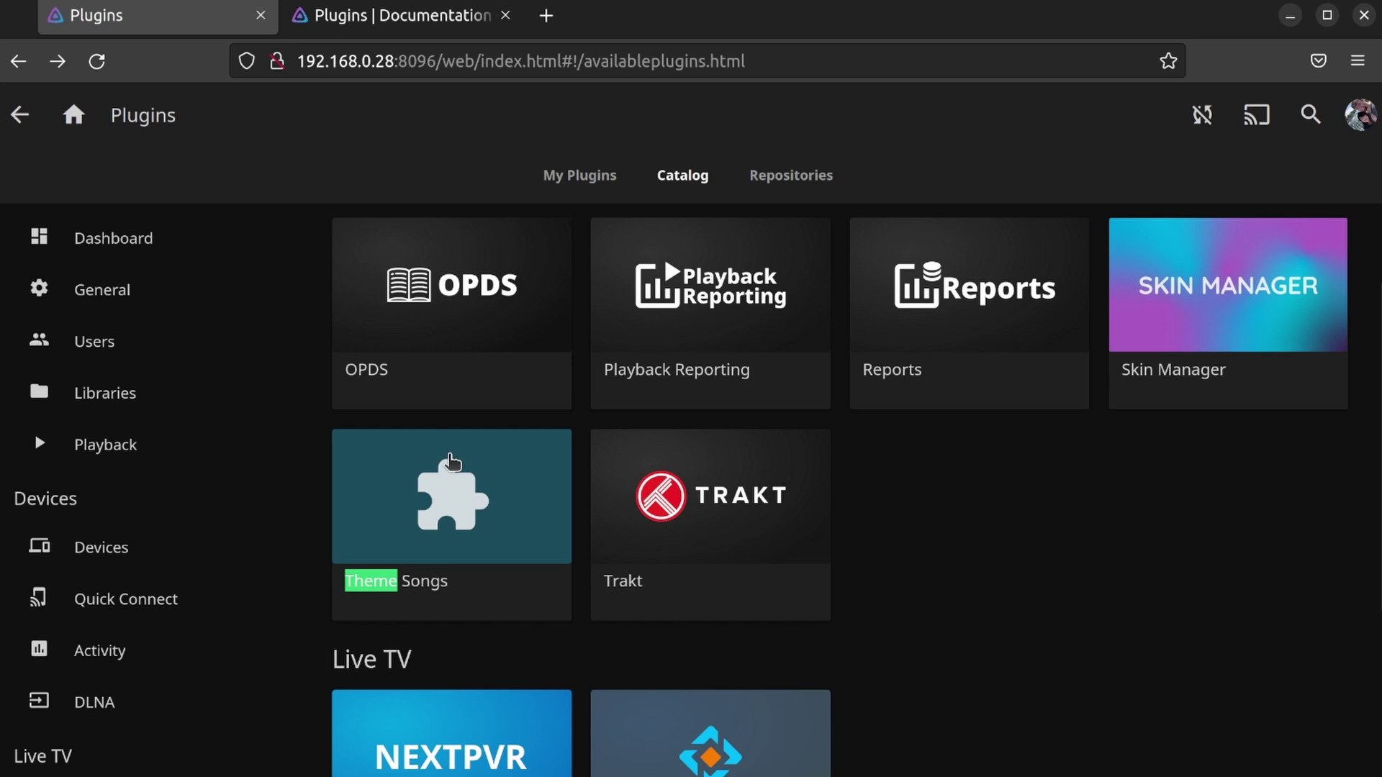
left_click(442, 496)
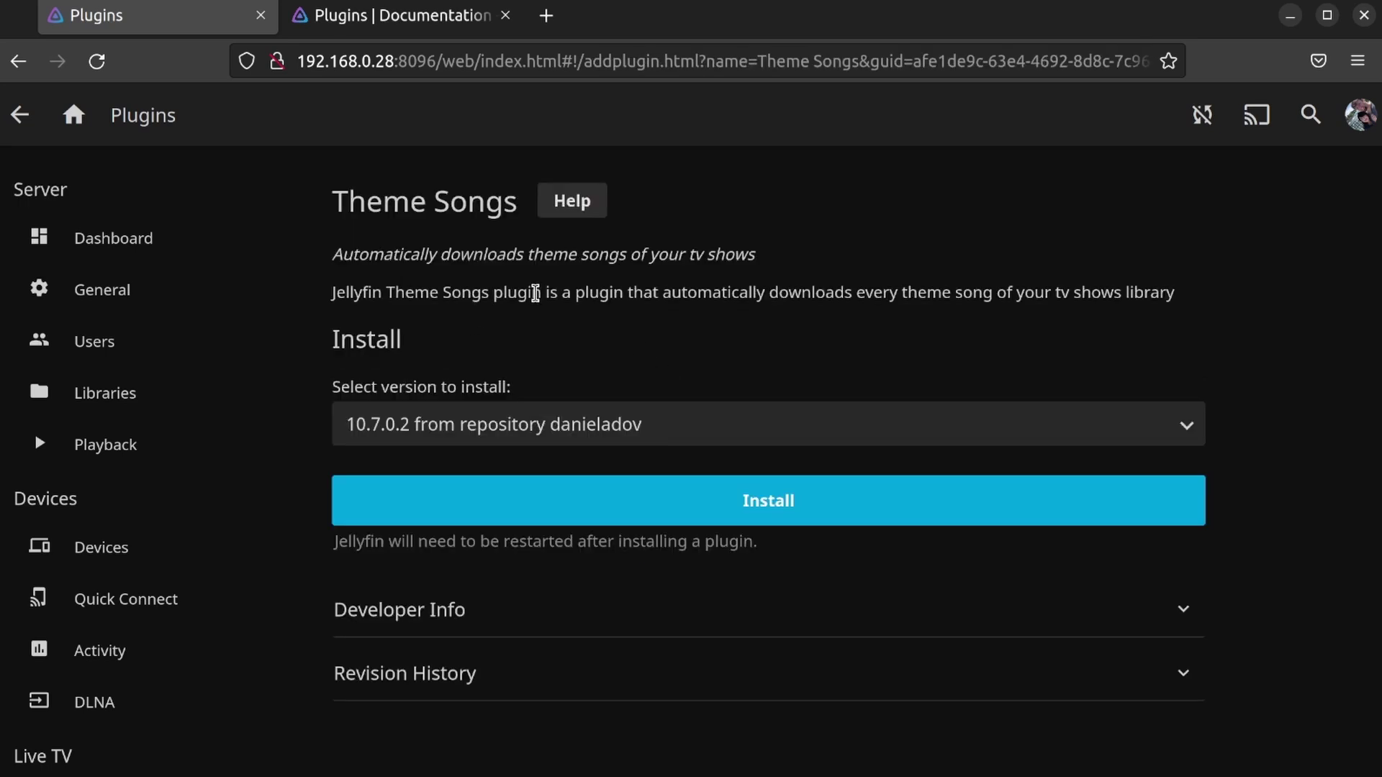
Step: Install Theme Songs version 10.7.0.2 from the danieladov repository, accepting the community plugin notice, and return to the catalog
left_click_drag(698, 292, 1160, 288)
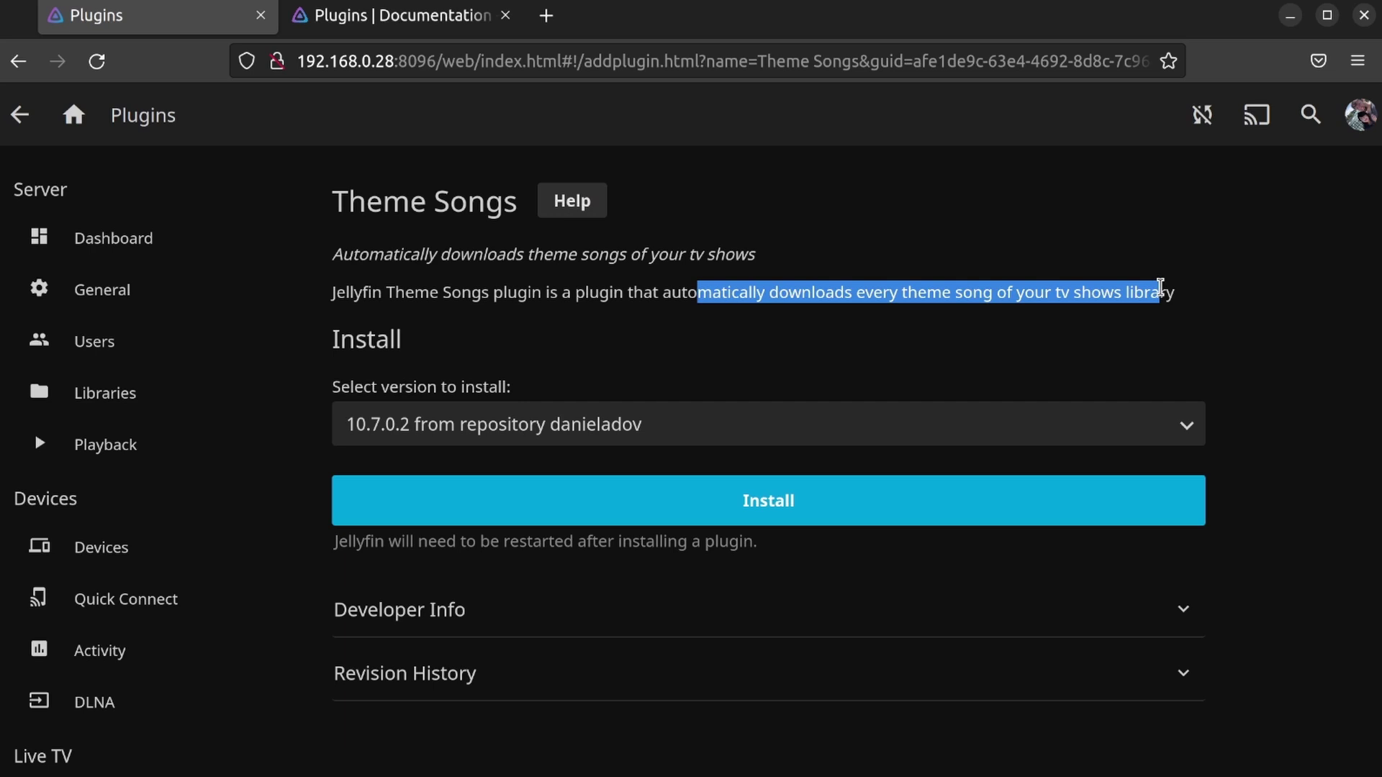
left_click(1161, 288)
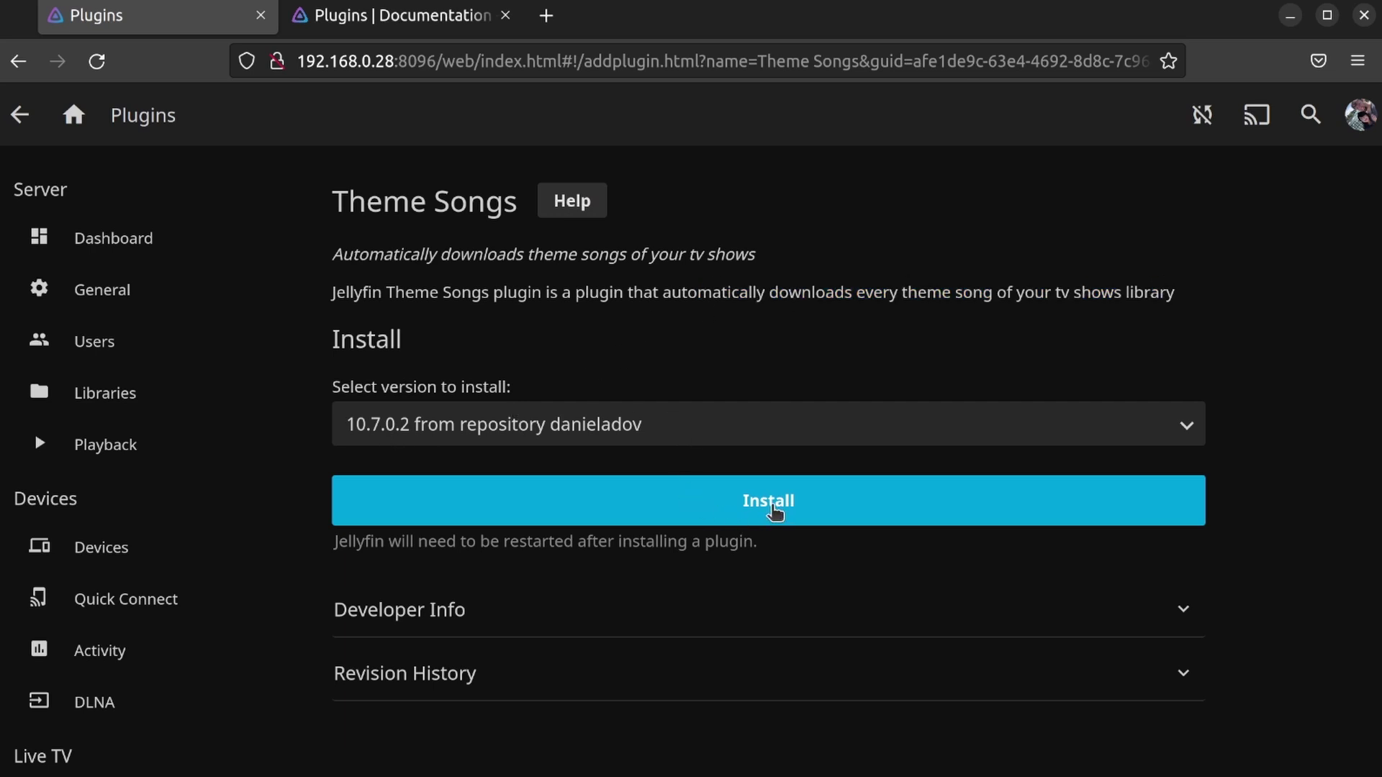
left_click(774, 511)
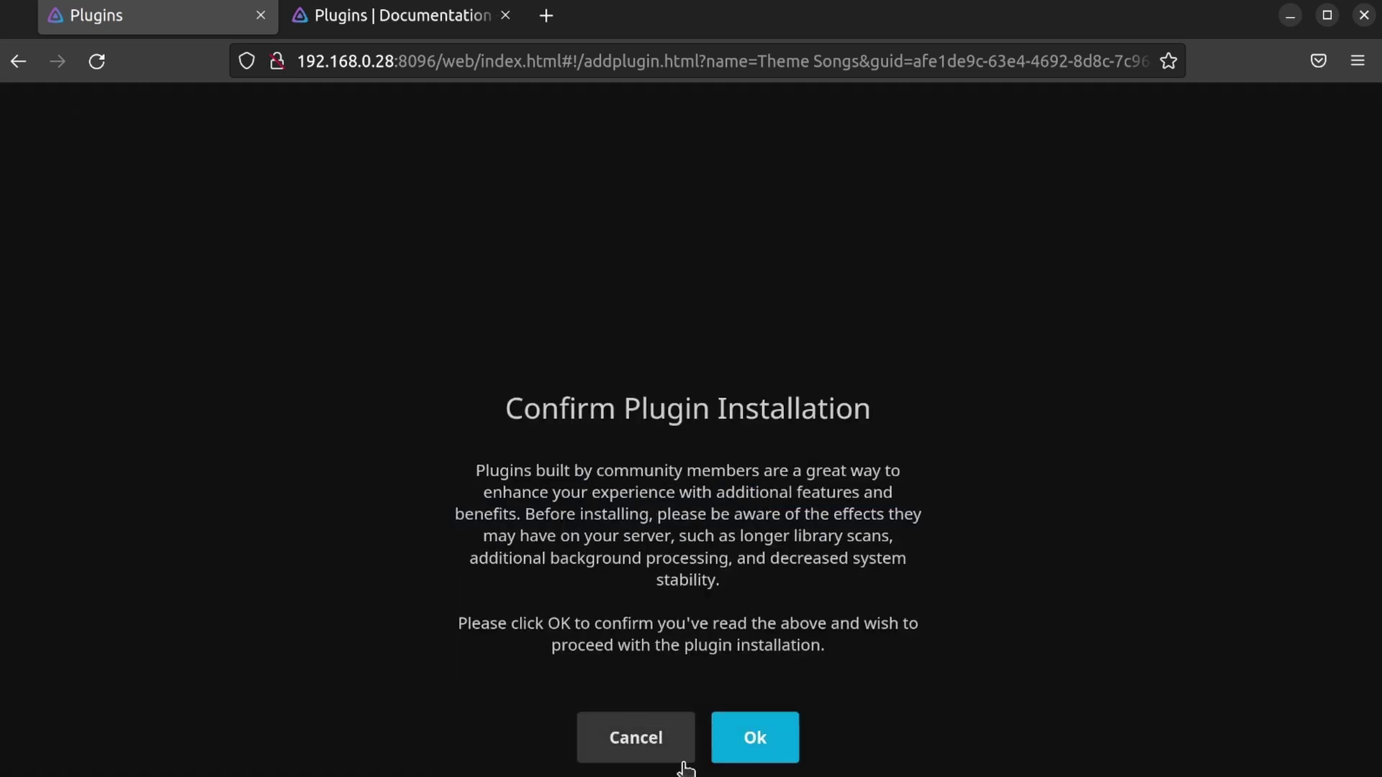
left_click(748, 751)
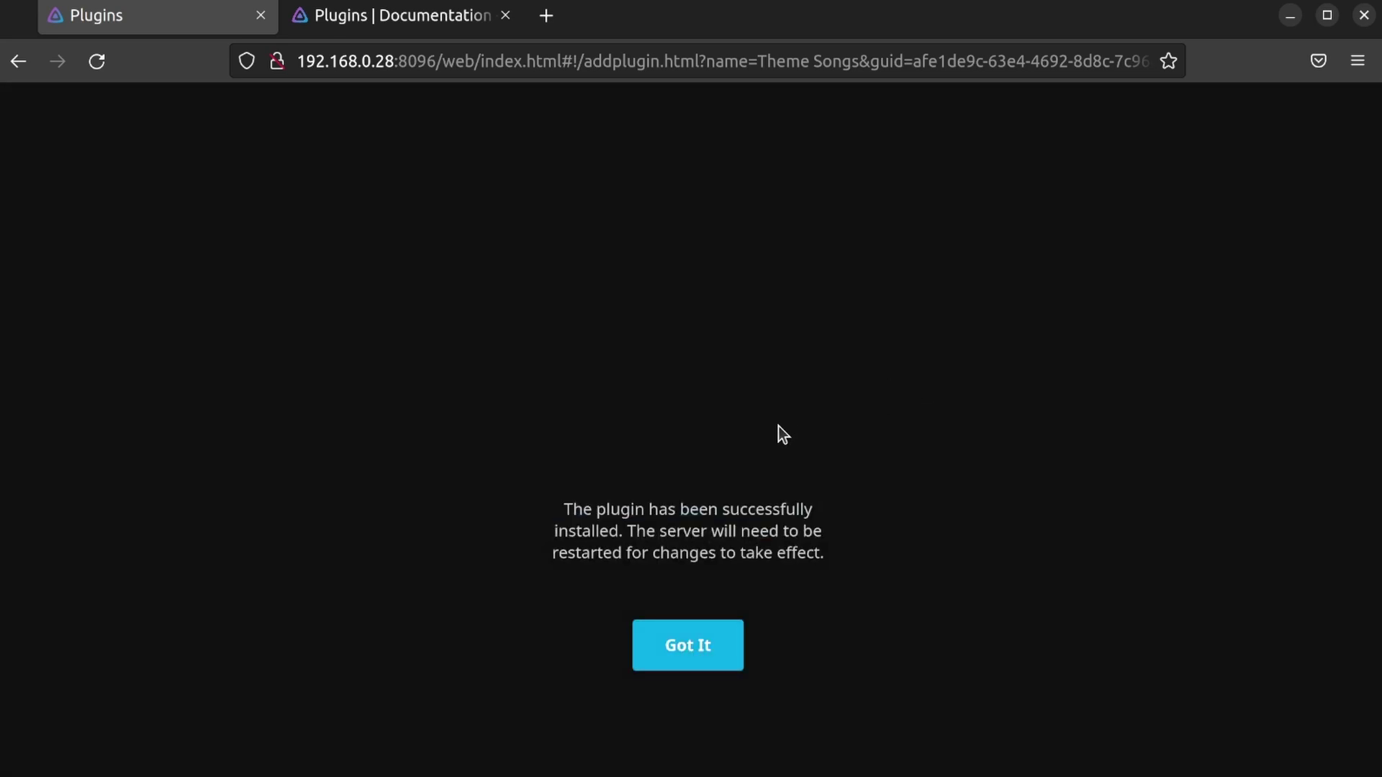
left_click(681, 644)
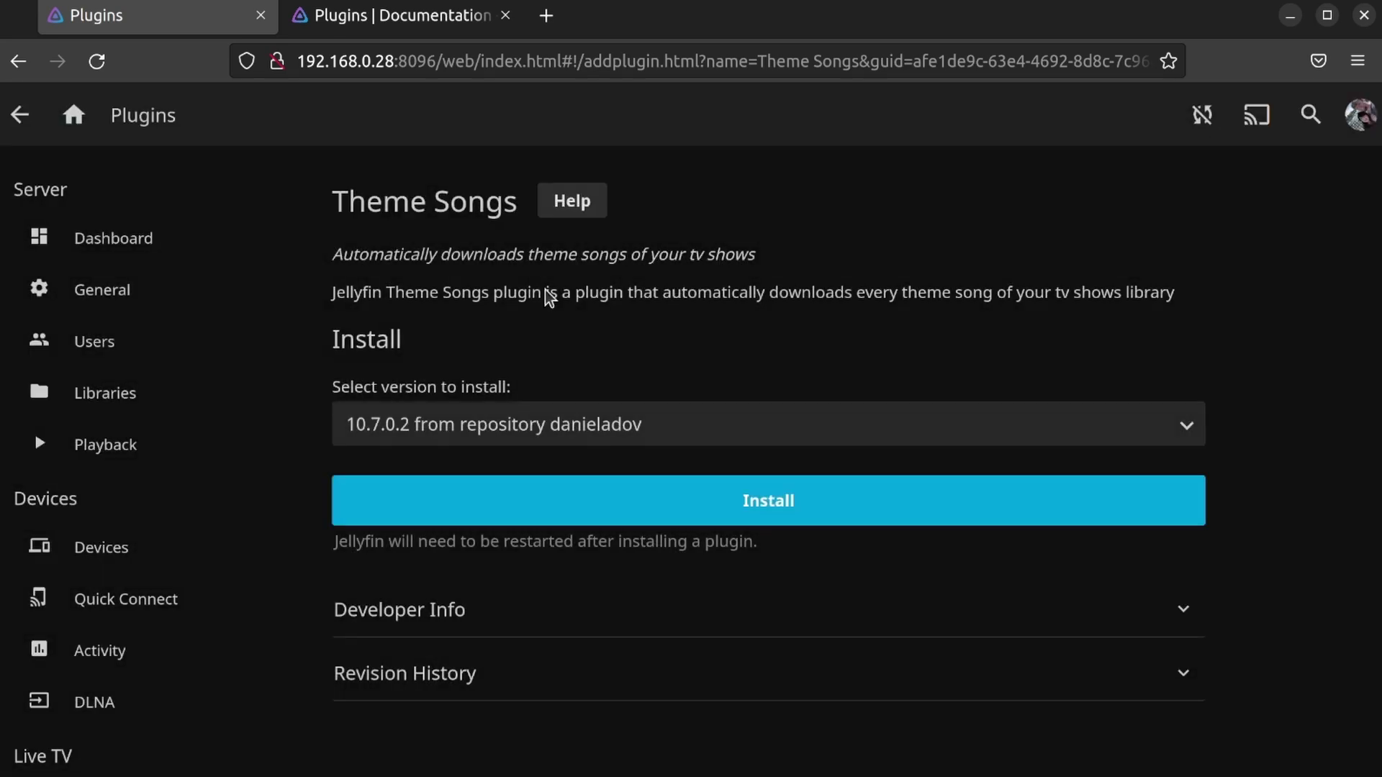
left_click(20, 115)
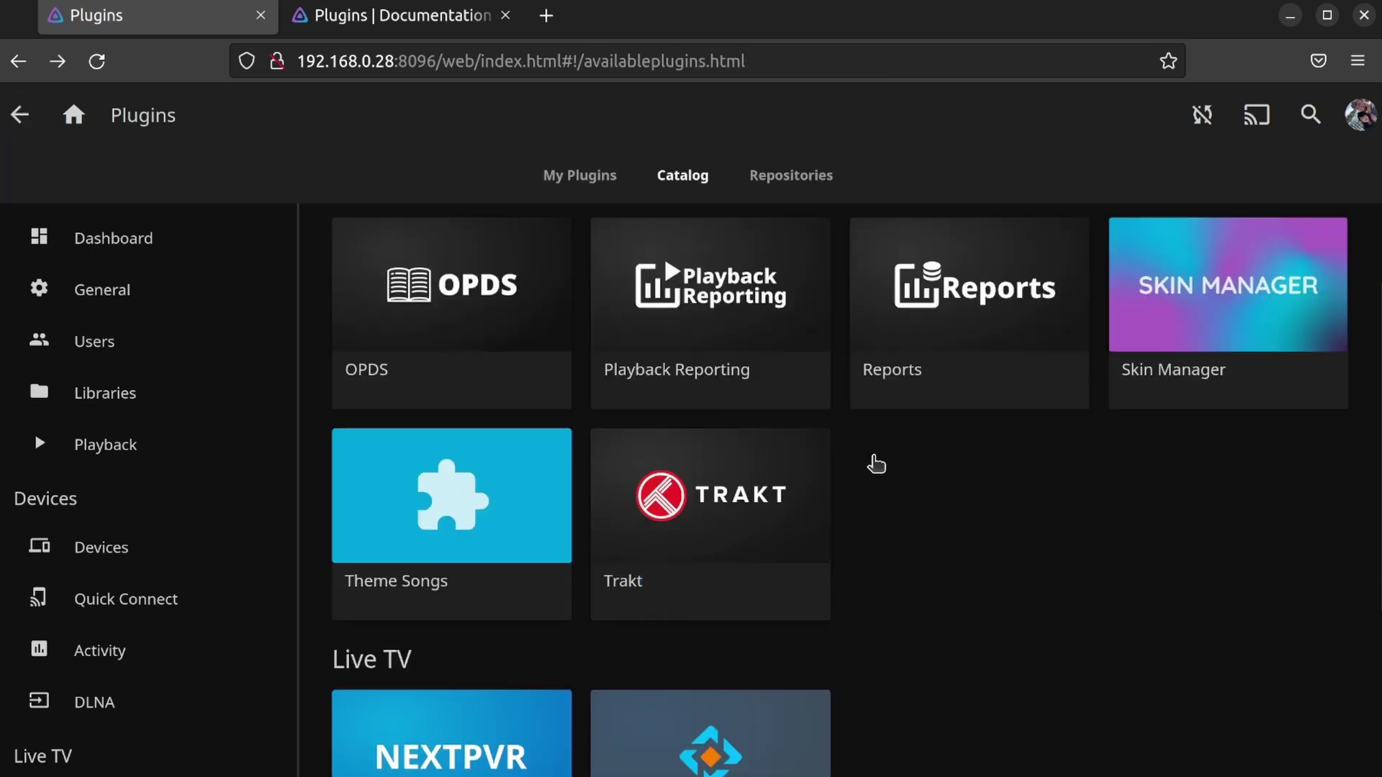
Step: Install Skin Manager version 2.0.1 from the danieladov repository and return to the plugin catalog
left_click(1224, 310)
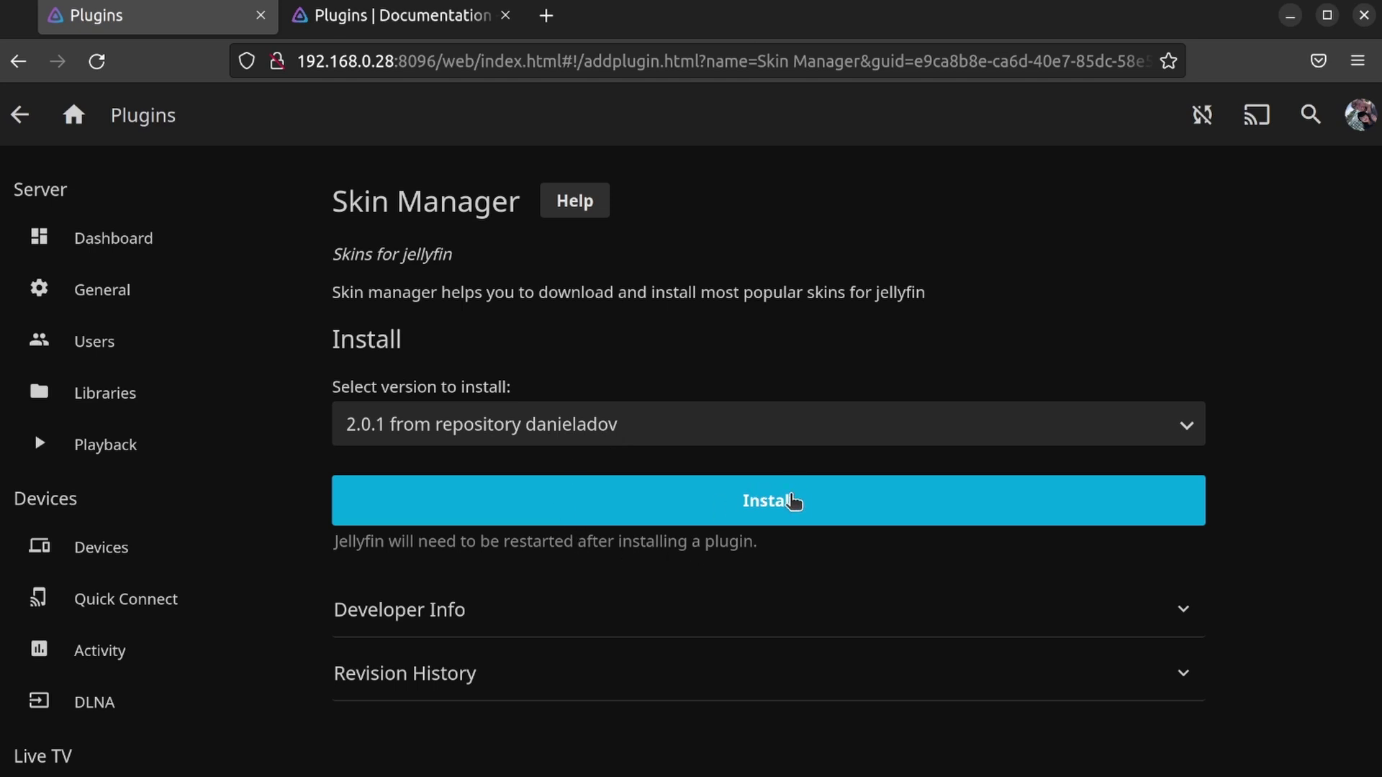
left_click(794, 502)
left_click(751, 735)
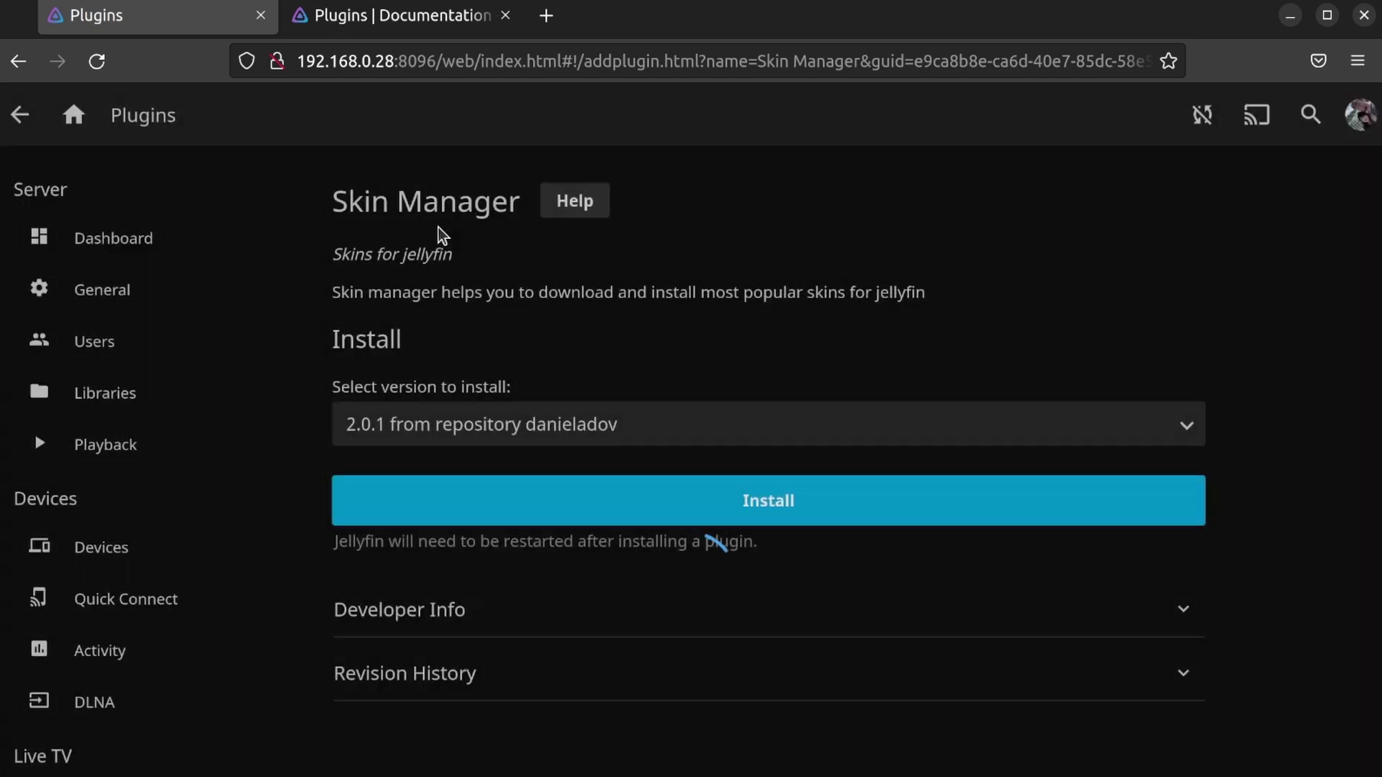
left_click(684, 627)
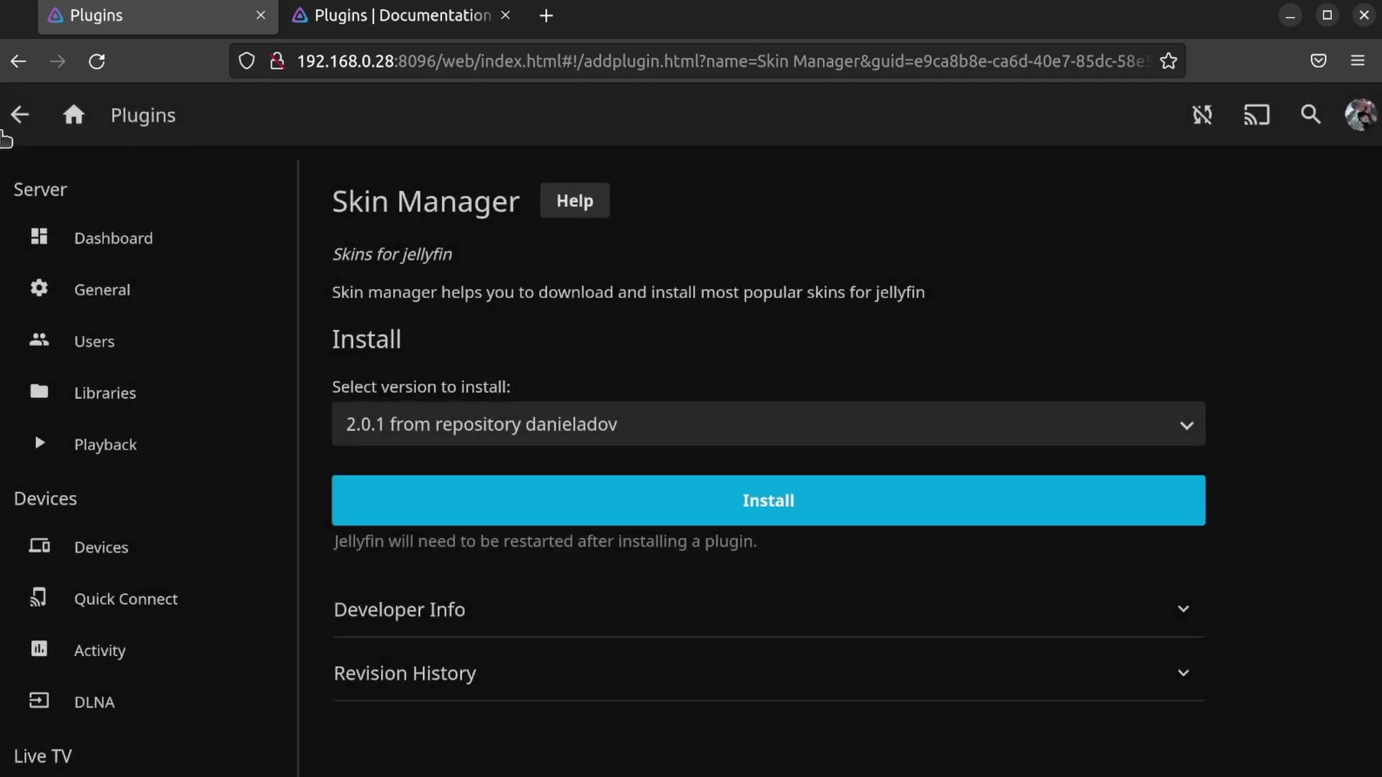
left_click(19, 115)
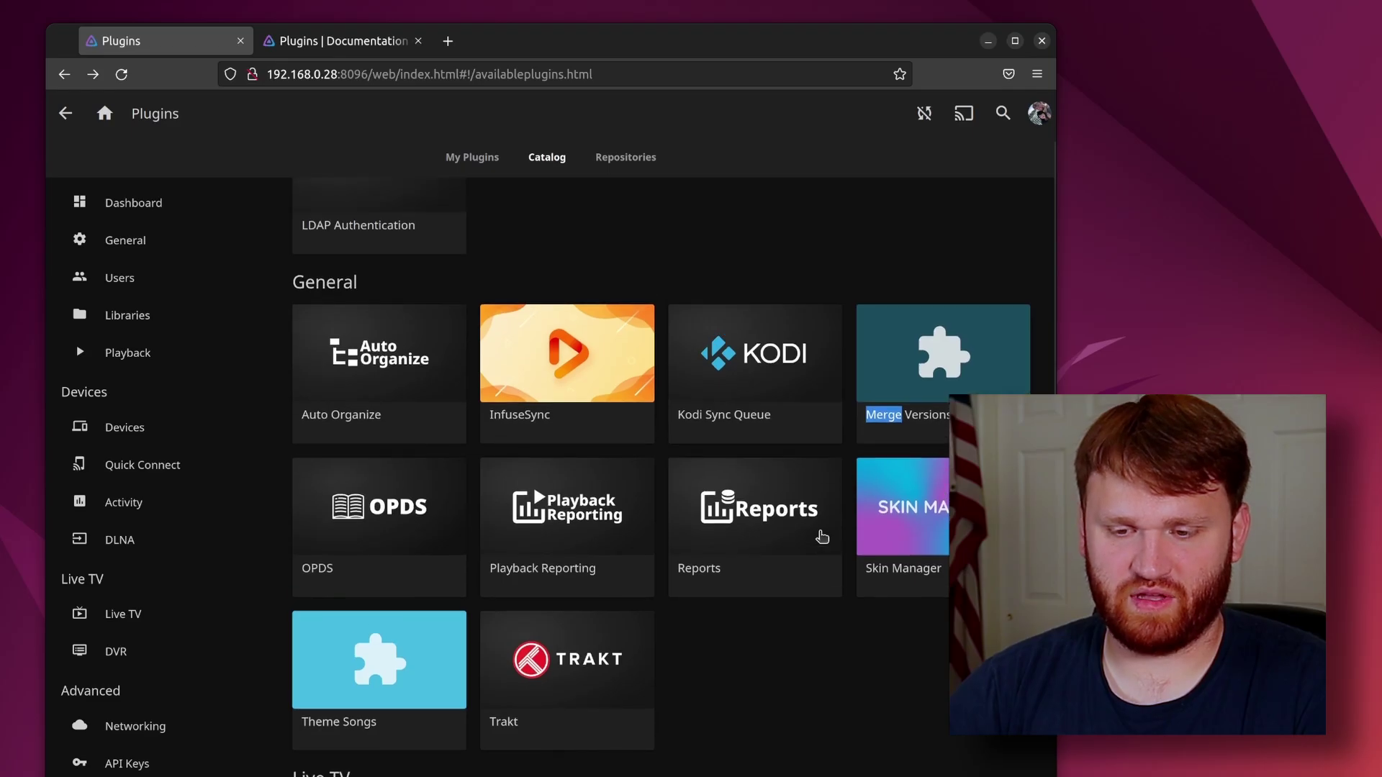
Step: Install the Reports plugin, version 12.0.0.0 from the Official Jellyfin Stable repository, from the catalog's General section
scroll(821, 536, "up", 2)
scroll(456, 376, "down", 3)
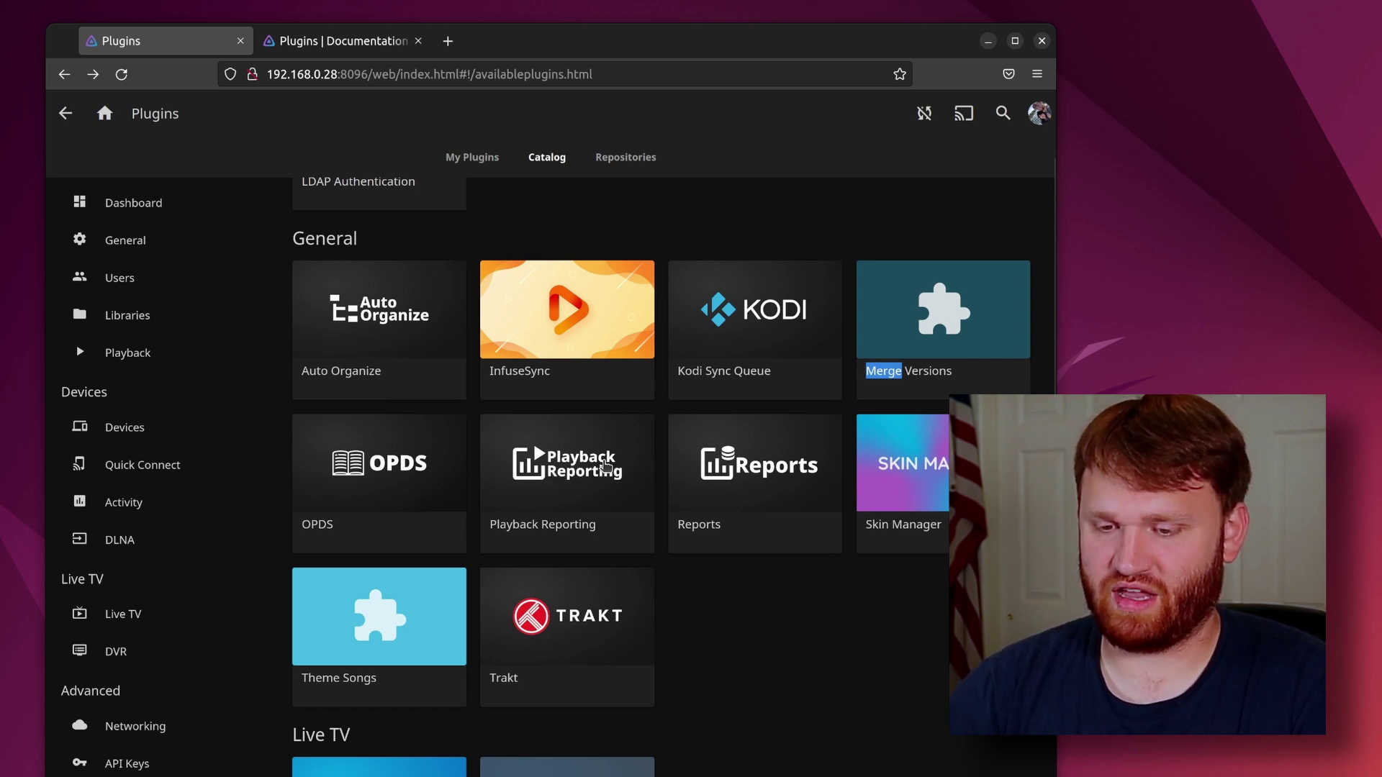
left_click(771, 489)
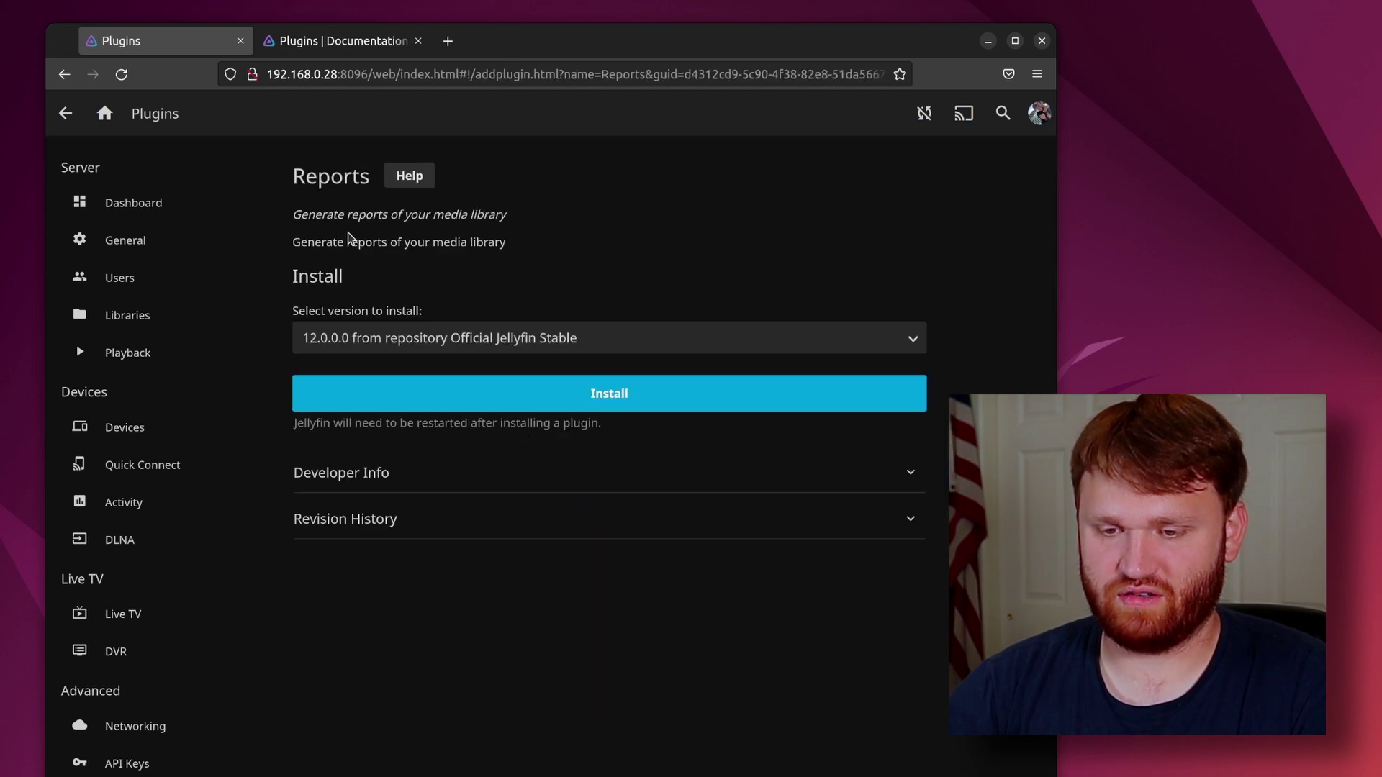
left_click(598, 407)
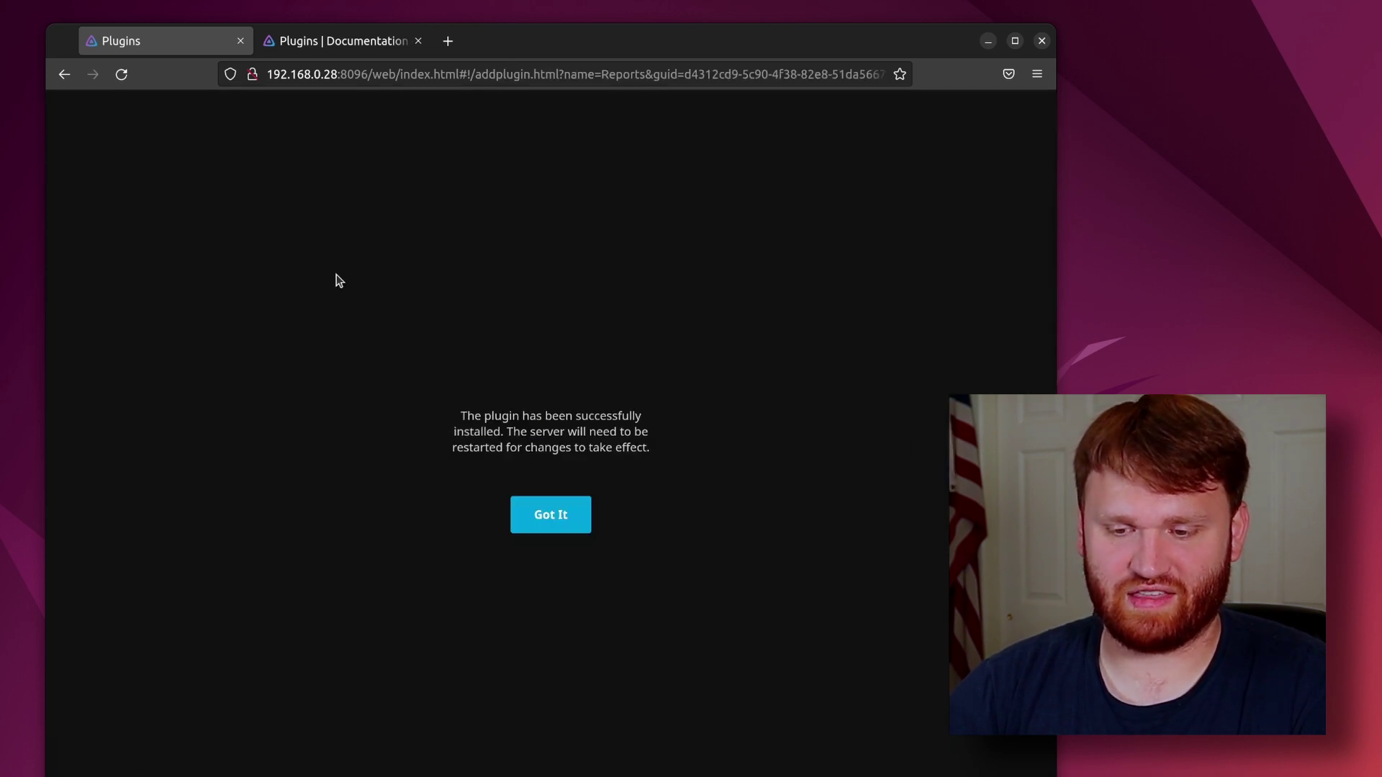
left_click(551, 514)
Step: Install the Fanart metadata plugin, version 7.0.0.0 from the Official Jellyfin Stable repository, and return to the catalog
scroll(720, 554, "down", 7)
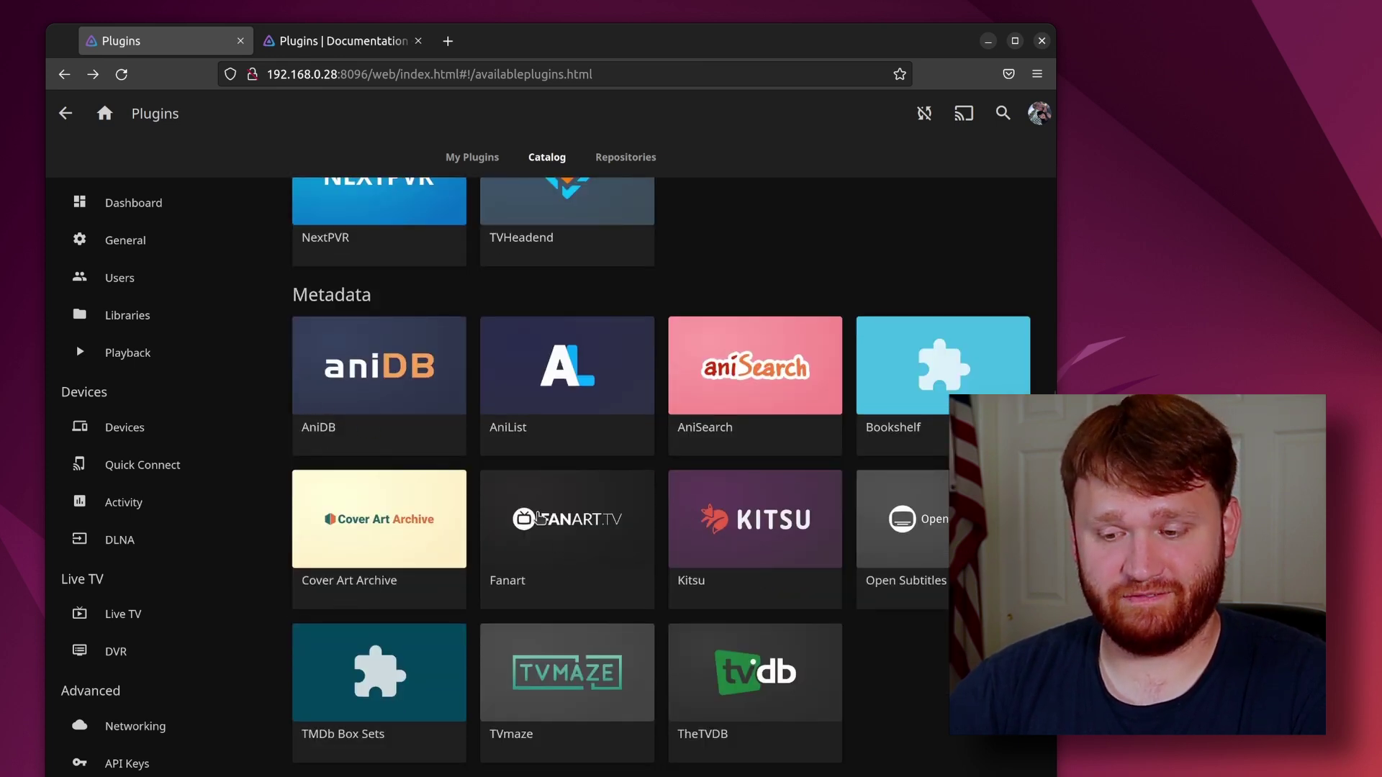
left_click(547, 519)
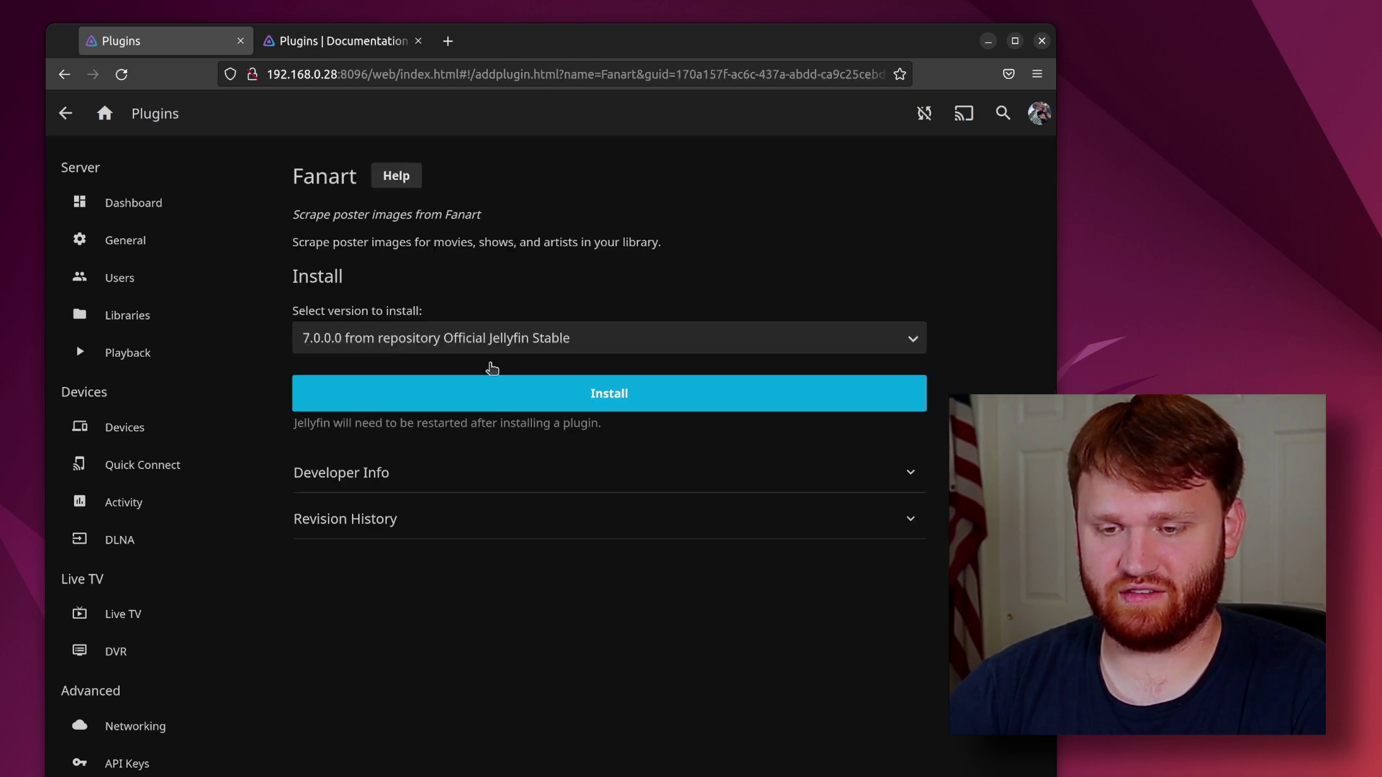
left_click(497, 406)
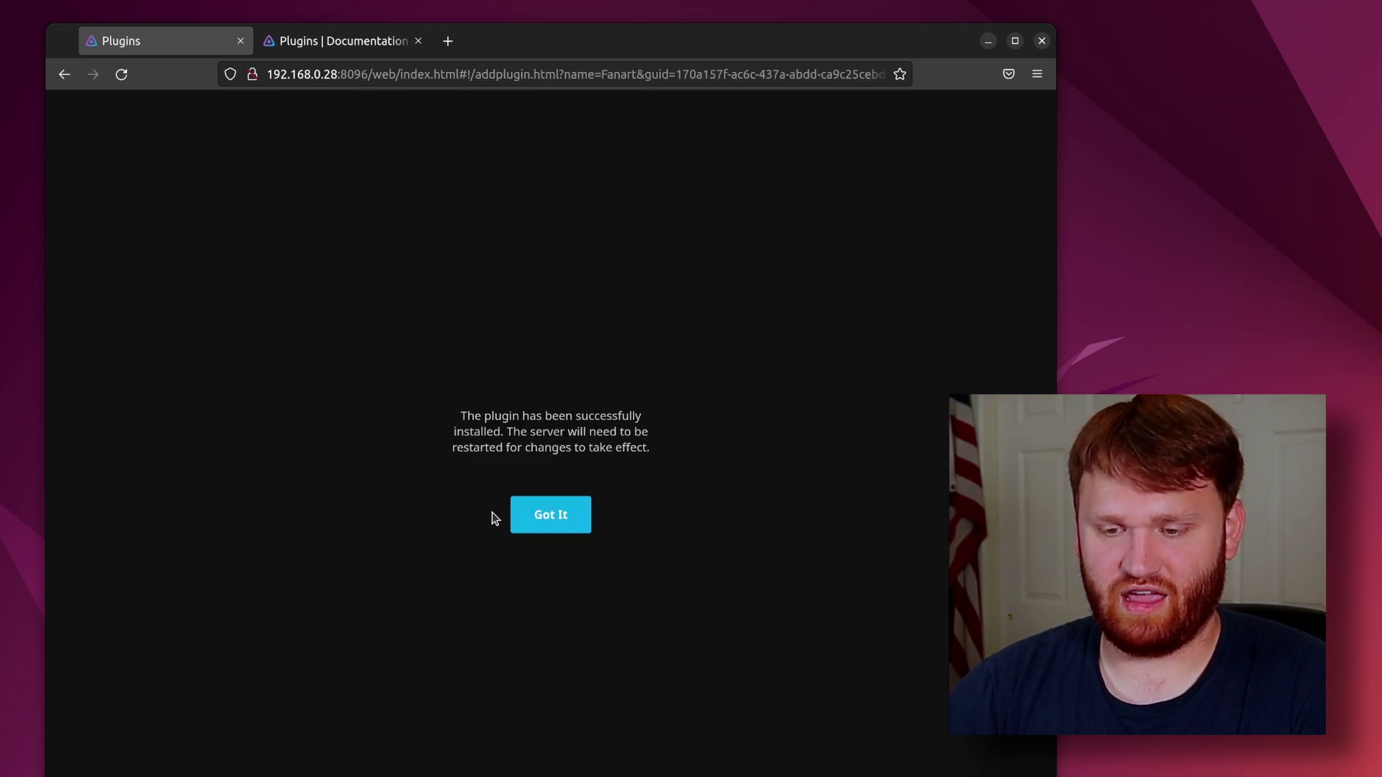
left_click(520, 510)
key("alt+Left")
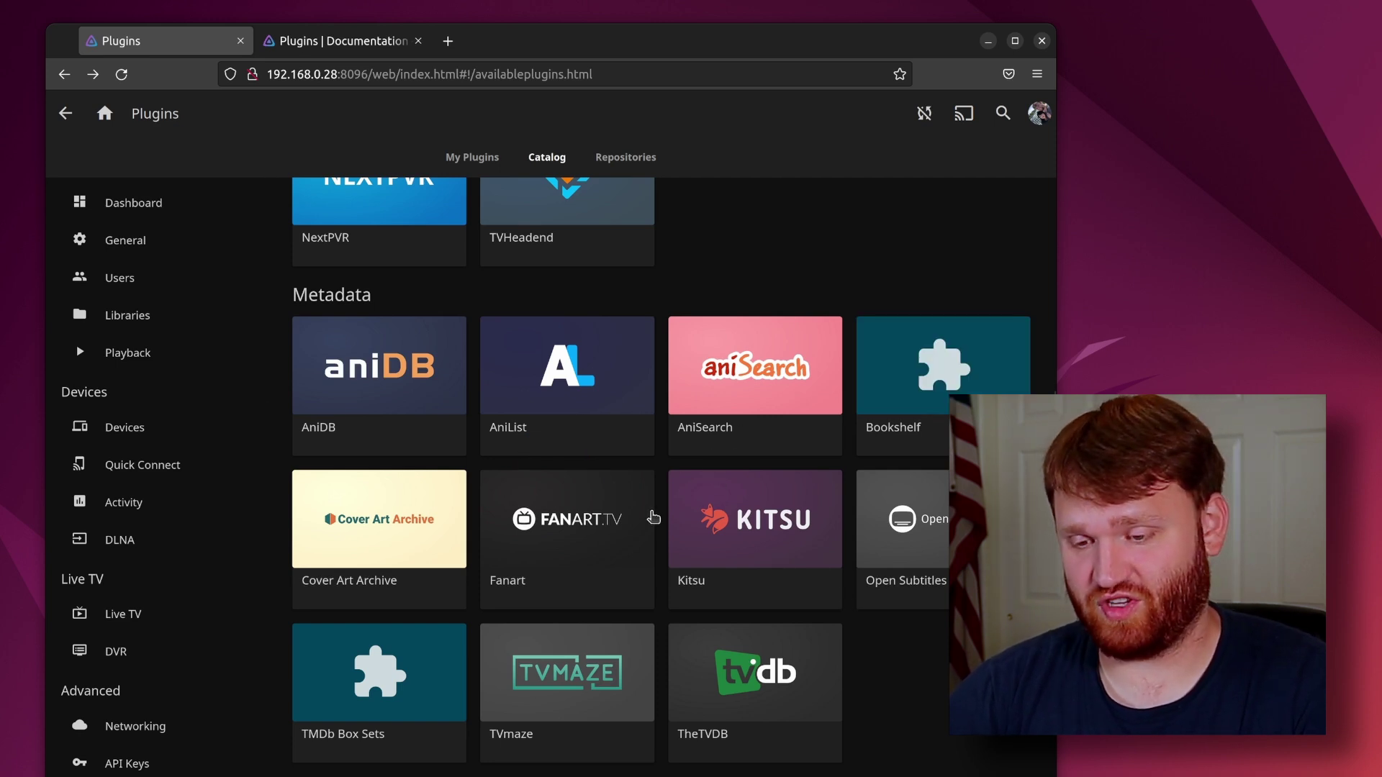
Step: Install the TheTVDB metadata plugin, version 6.0.0.0 from the Official Jellyfin Stable repository
scroll(665, 579, "down", 1)
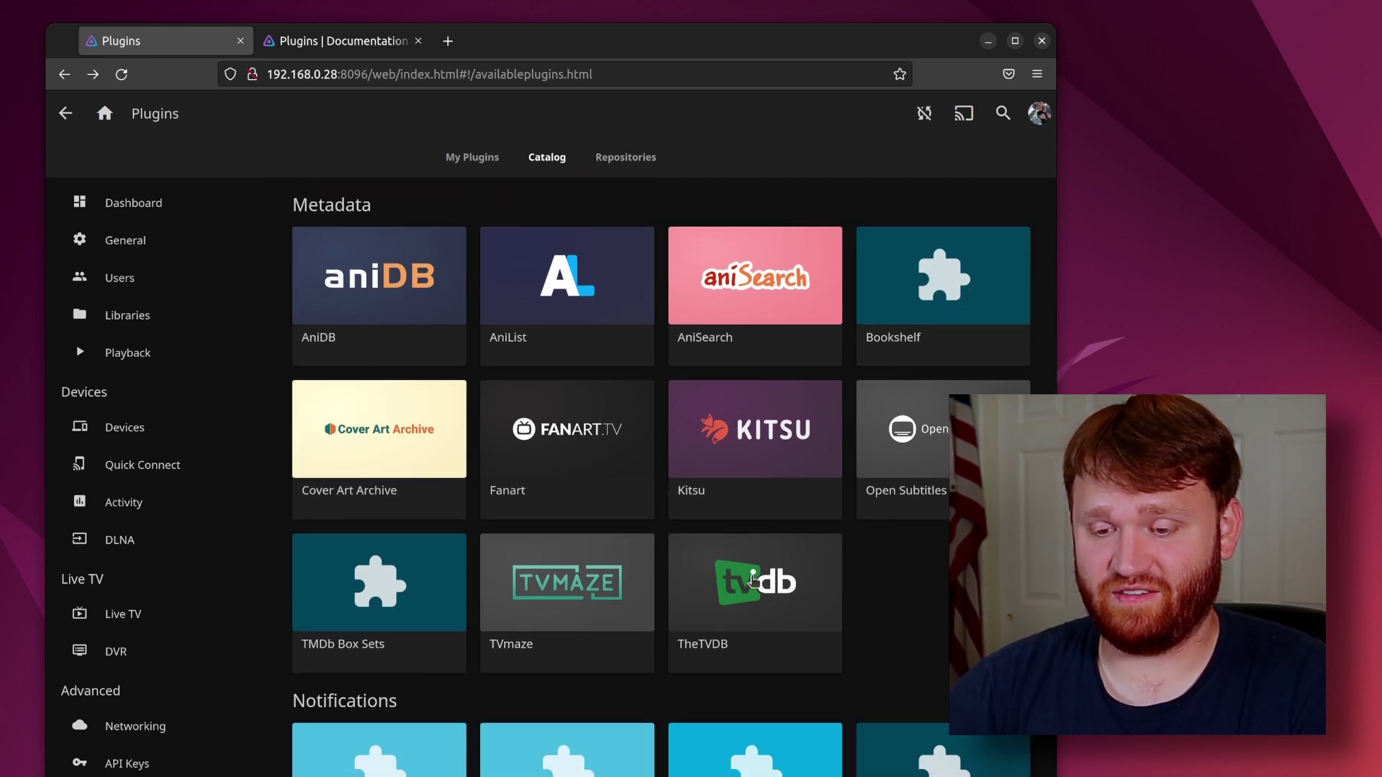
left_click(752, 582)
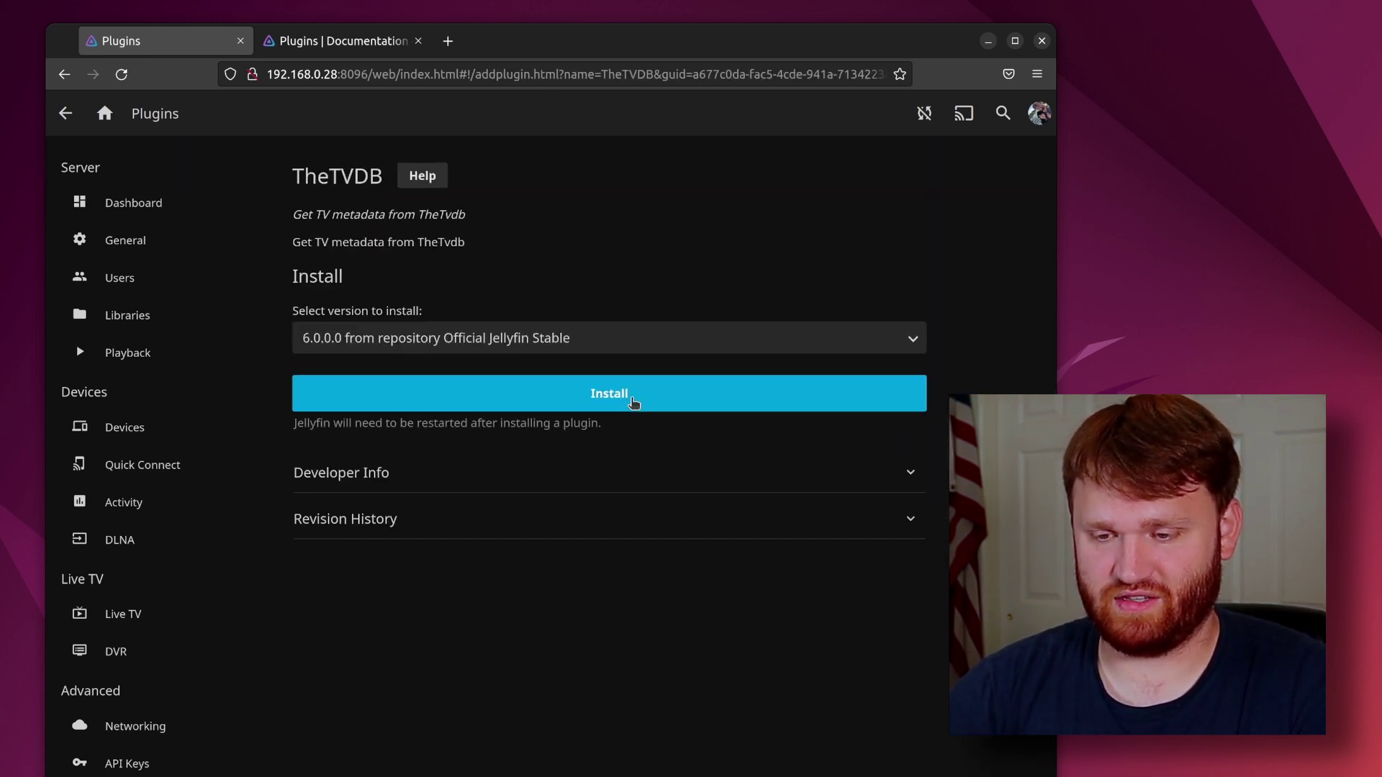
left_click(632, 401)
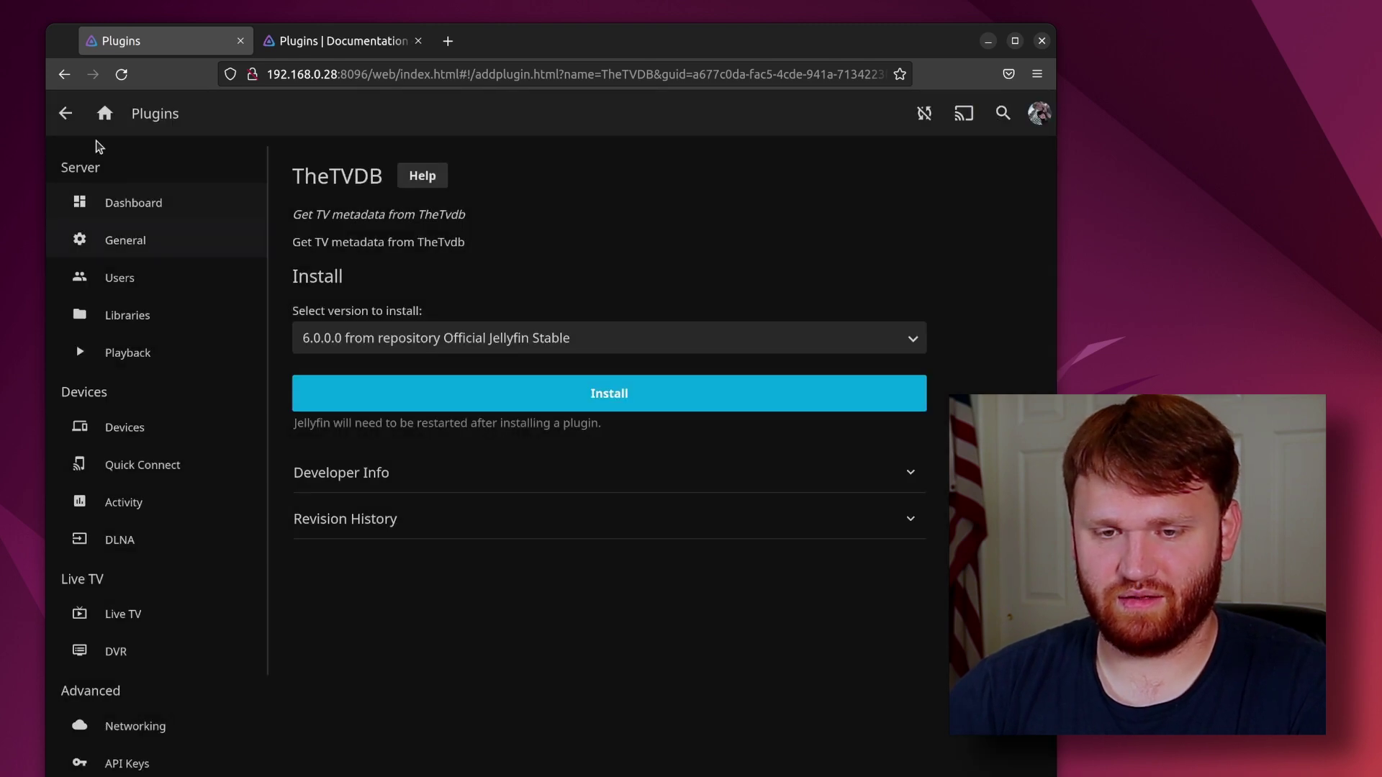
Step: Examine the Open Subtitles plugin page and browse the catalog's Metadata, Notifications, Live TV, General and Authentication sections
left_click(66, 113)
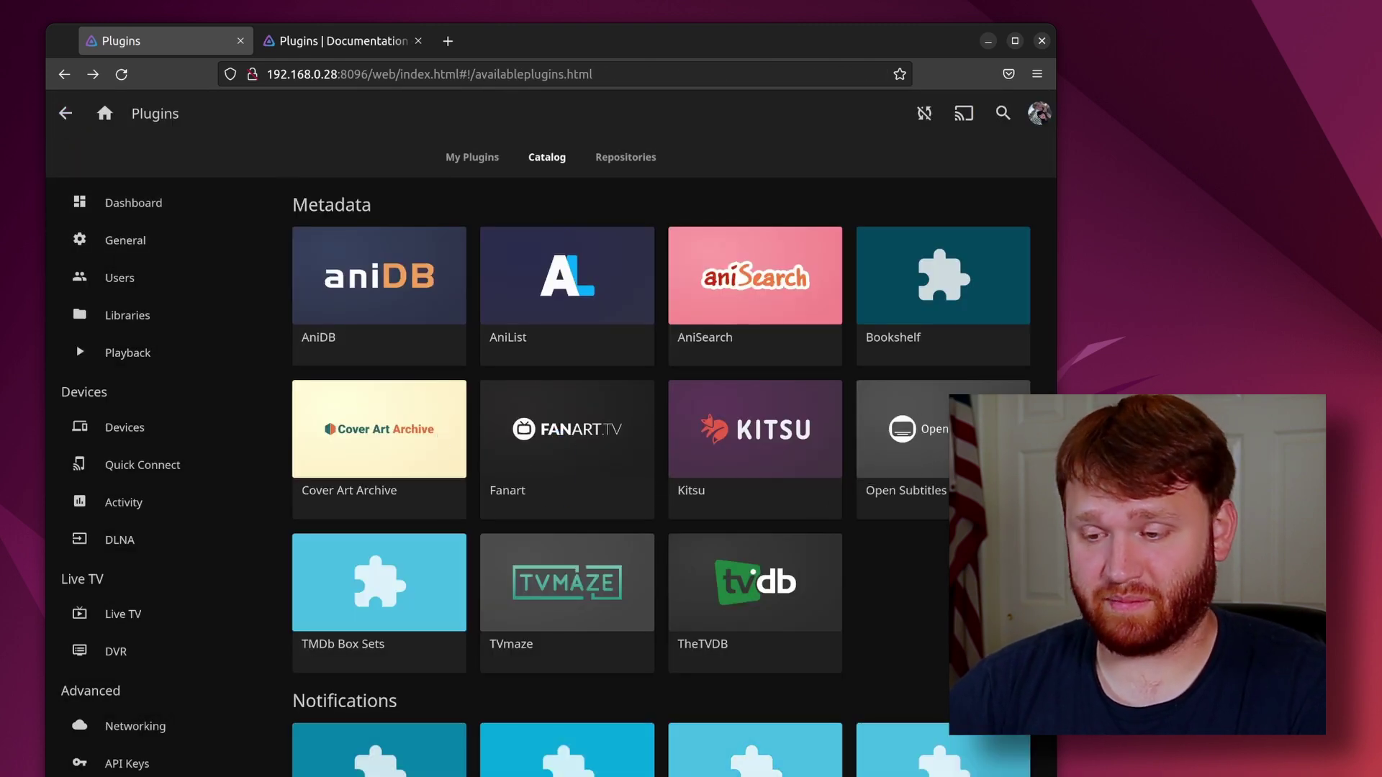
left_click(913, 425)
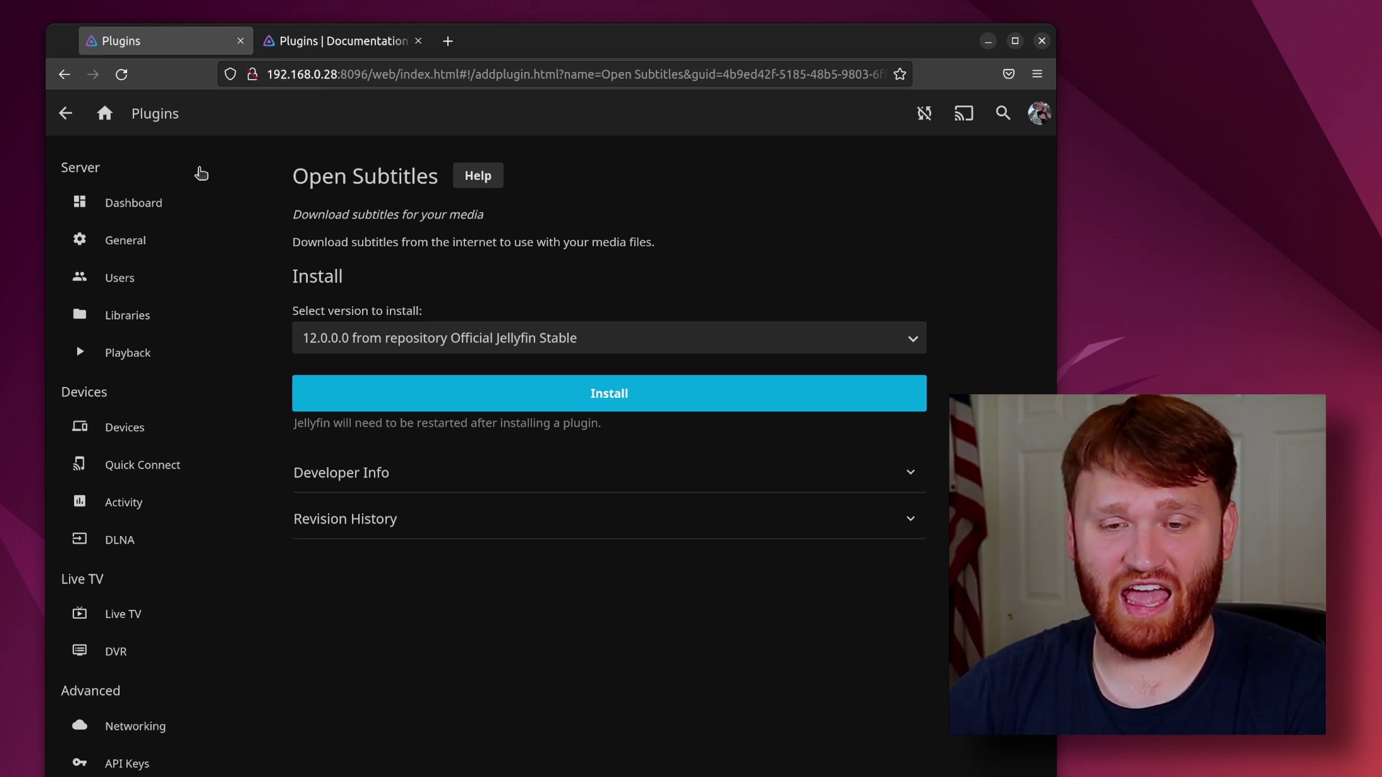
left_click(63, 117)
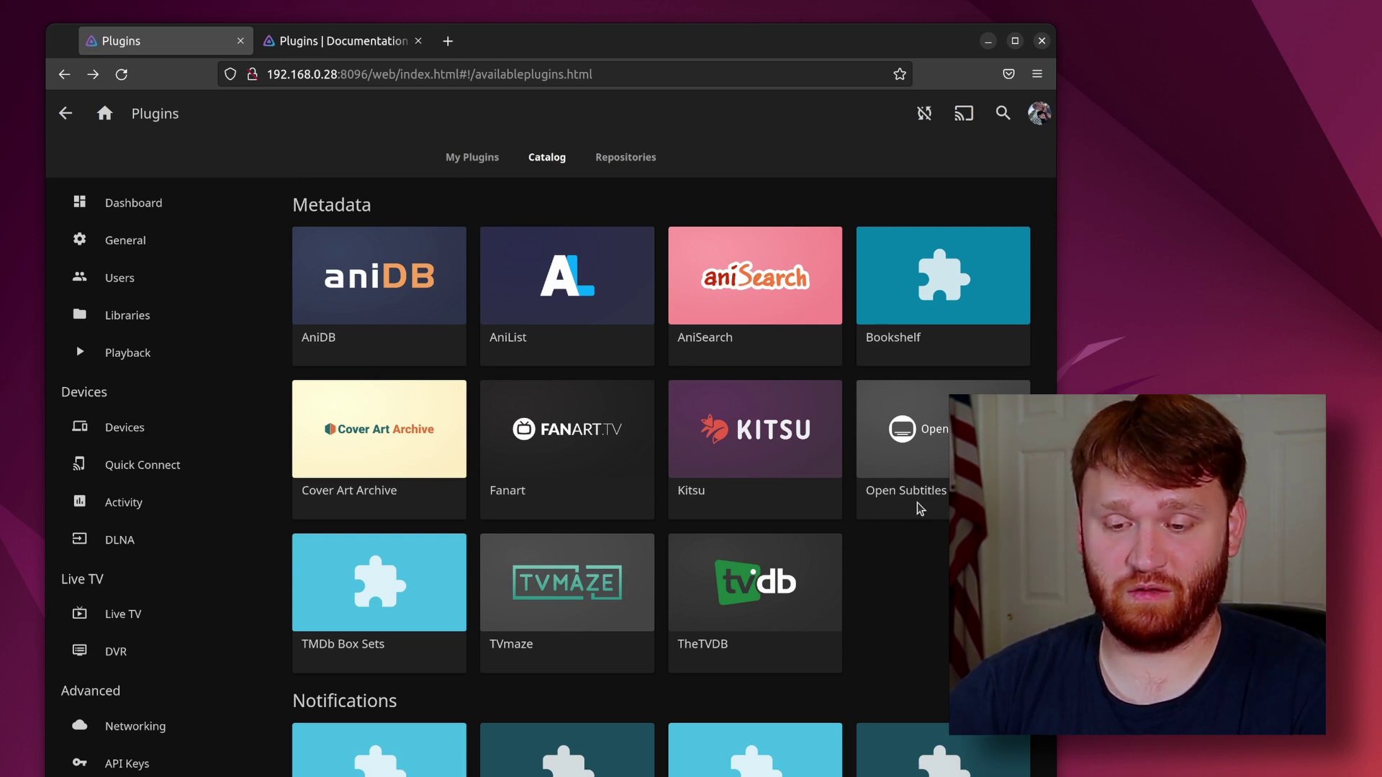
scroll(792, 504, "down", 3)
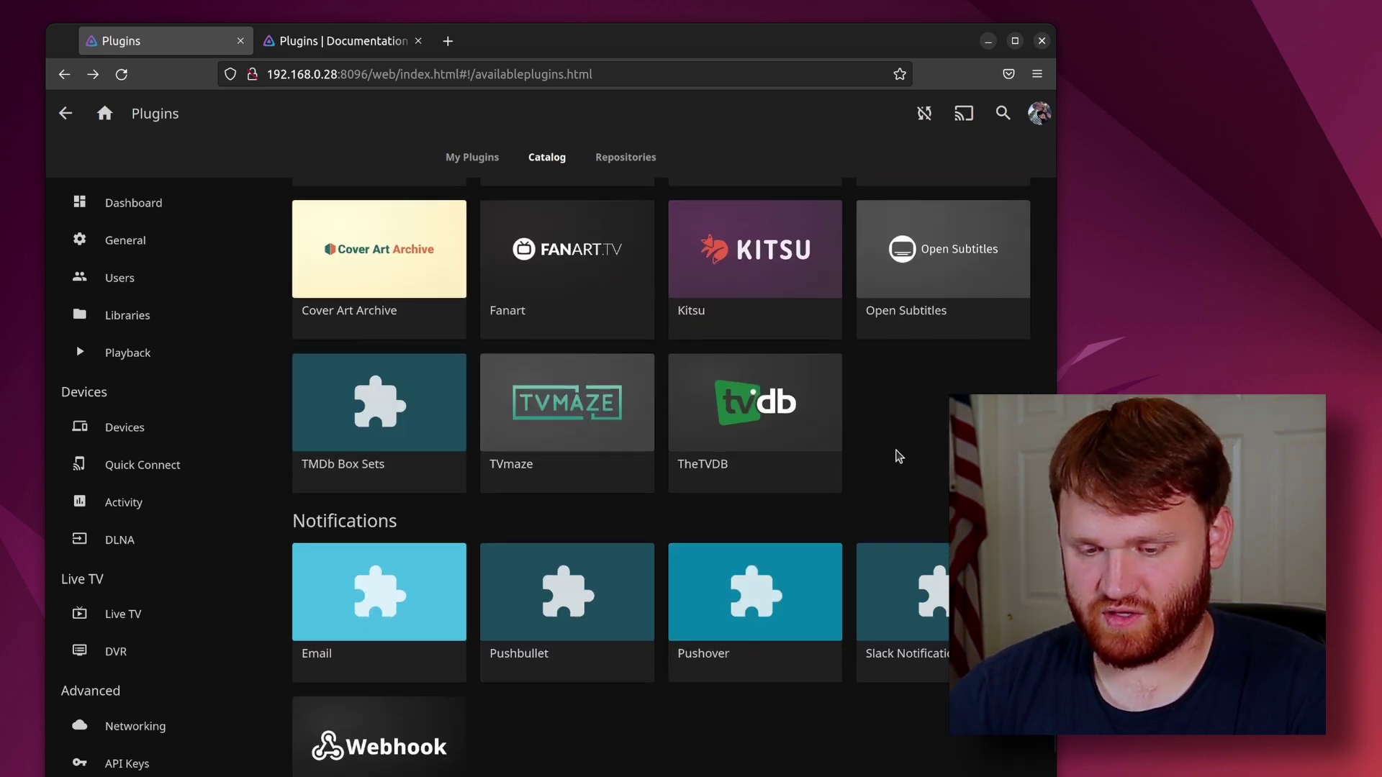
scroll(899, 455, "down", 3)
scroll(898, 455, "up", 7)
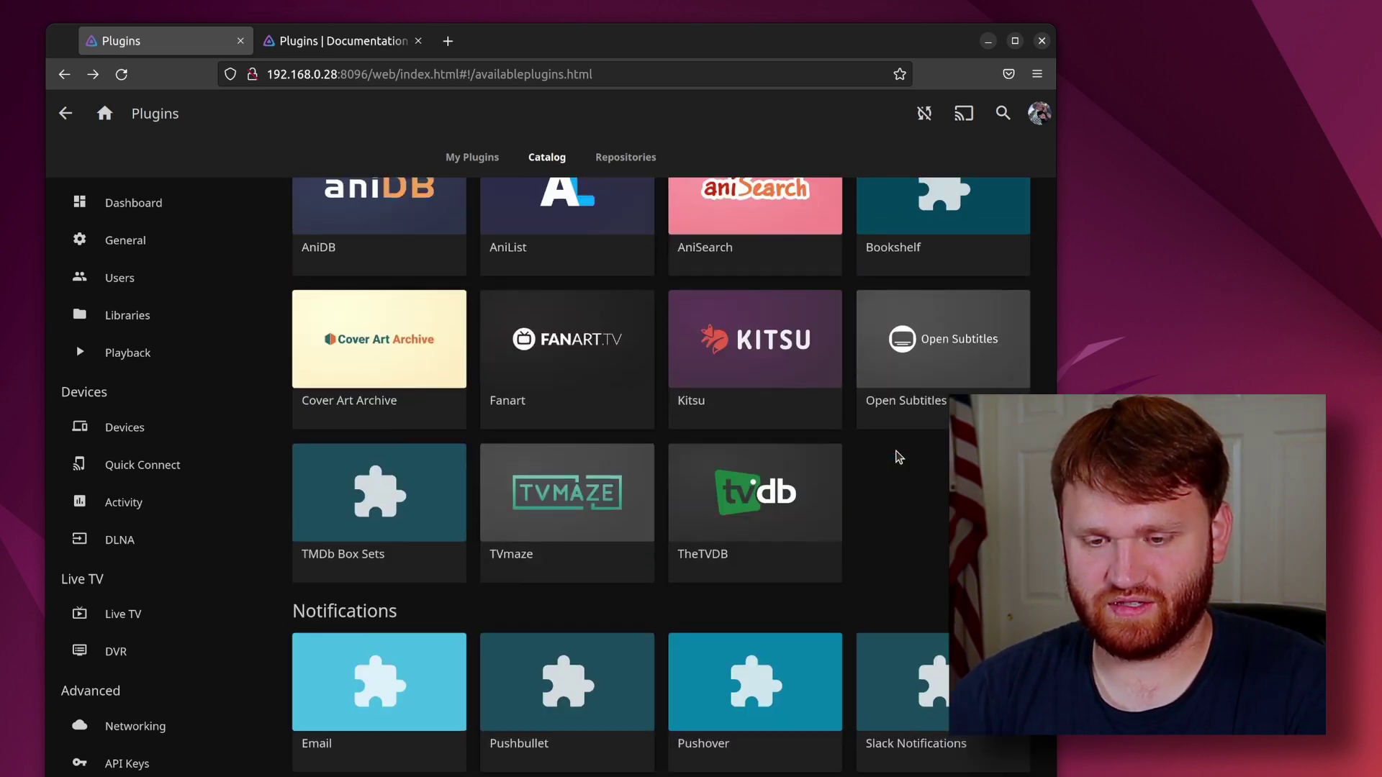
scroll(899, 455, "up", 6)
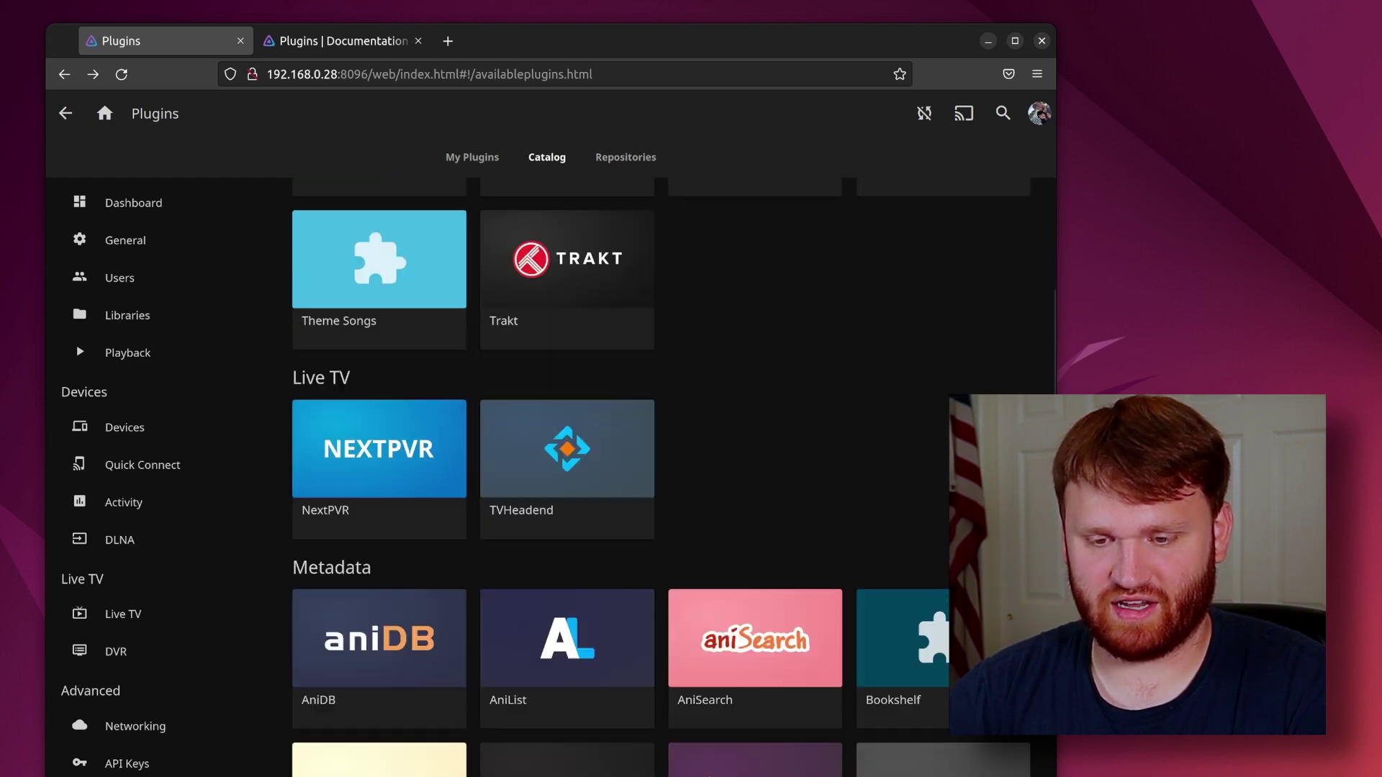
scroll(758, 430, "up", 7)
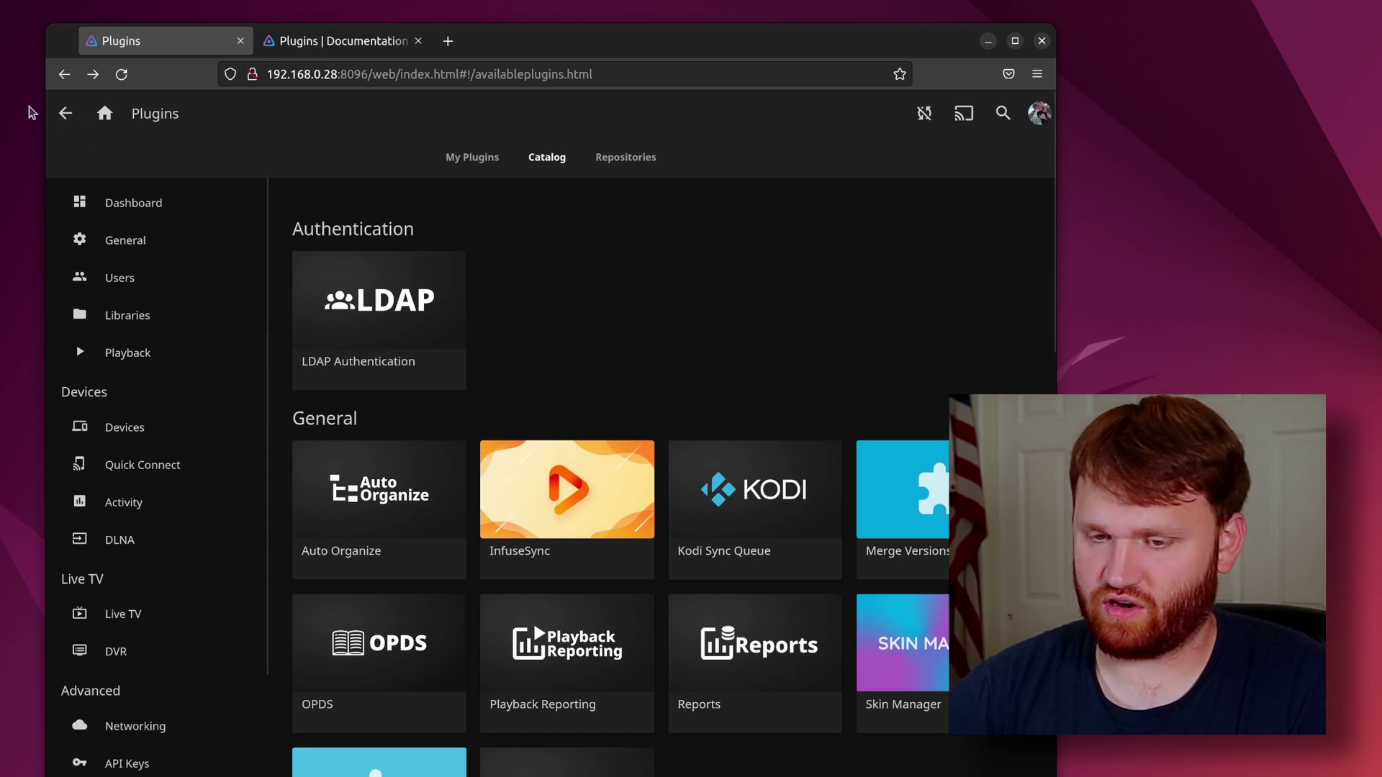
Step: Return to the installed plugins list and open a terminal window over the browser with its text enlarged three levels
left_click(70, 123)
key("ctrl+alt+t")
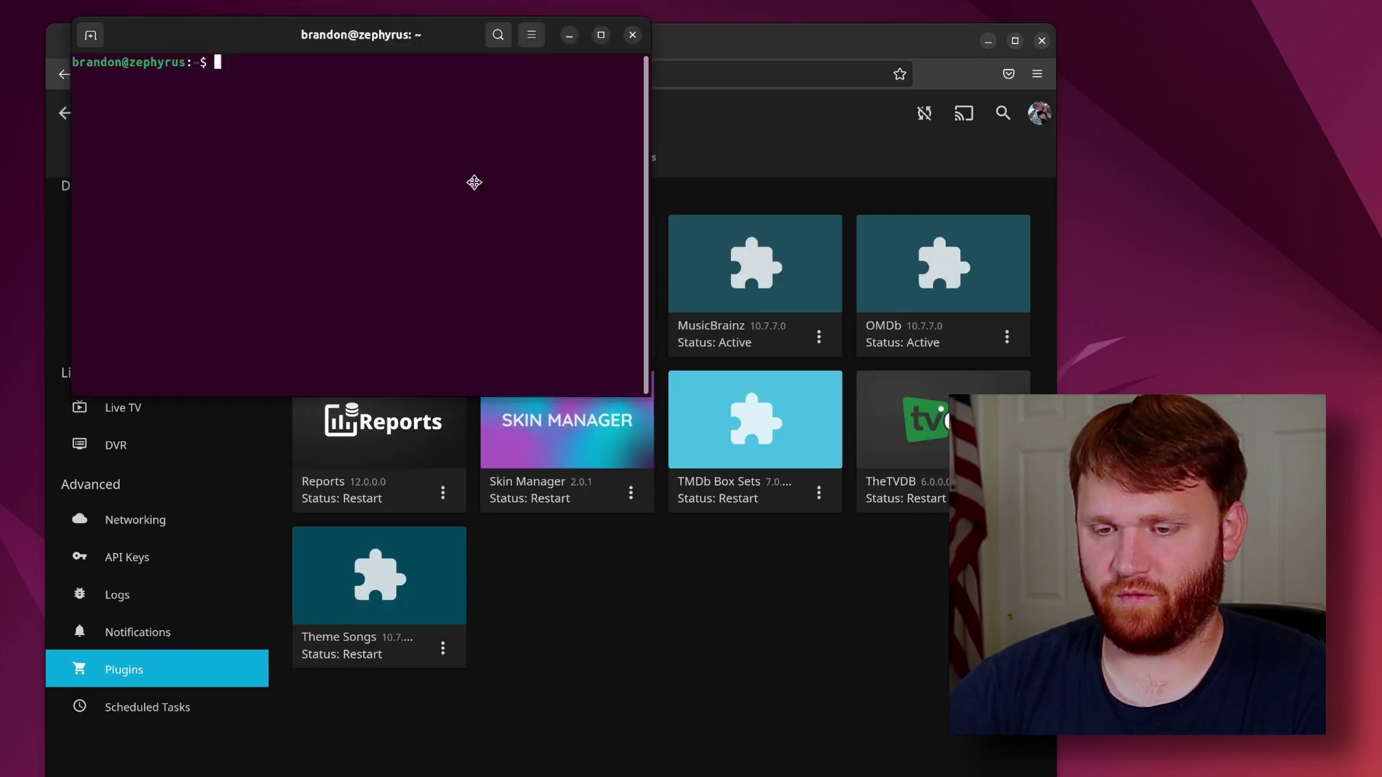
key("ctrl+plus")
key("ctrl+plus")
key("ctrl+plus")
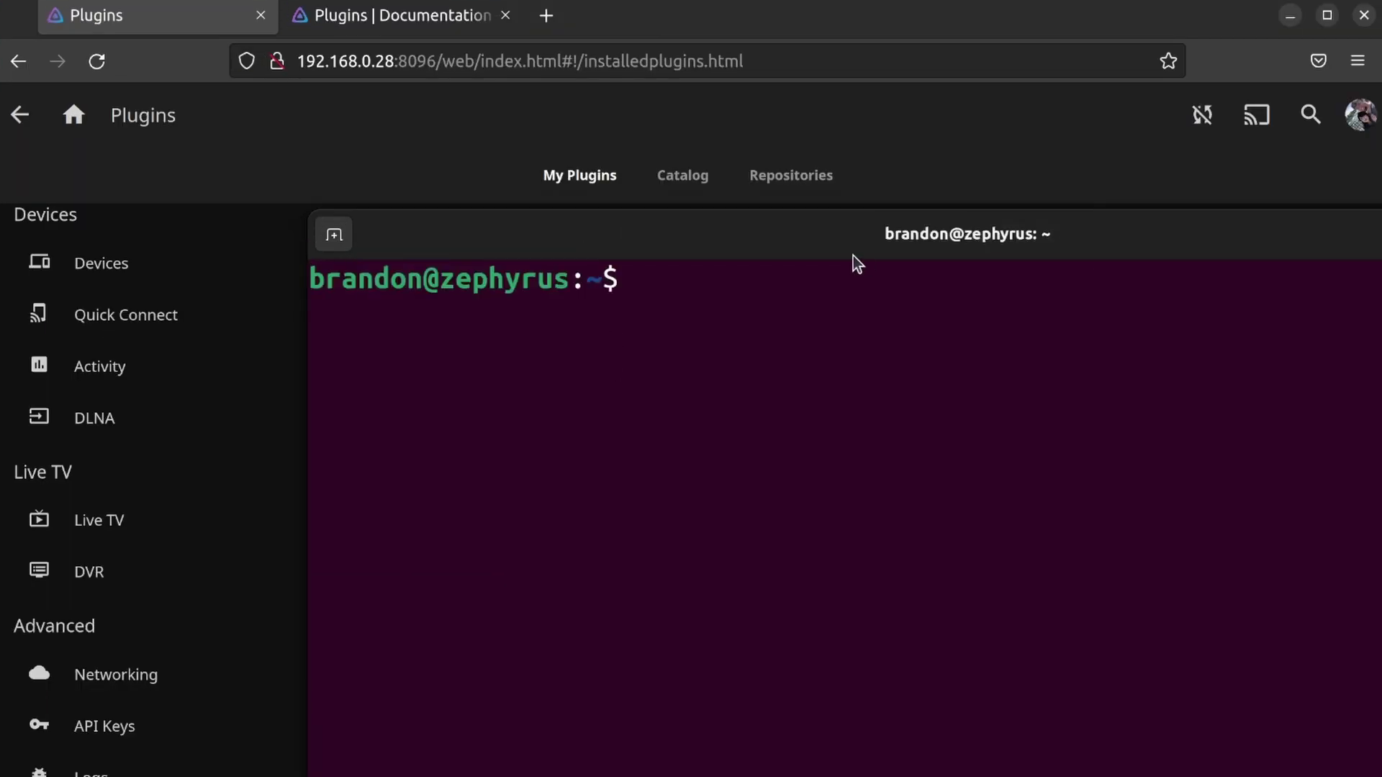
left_click_drag(855, 249, 679, 173)
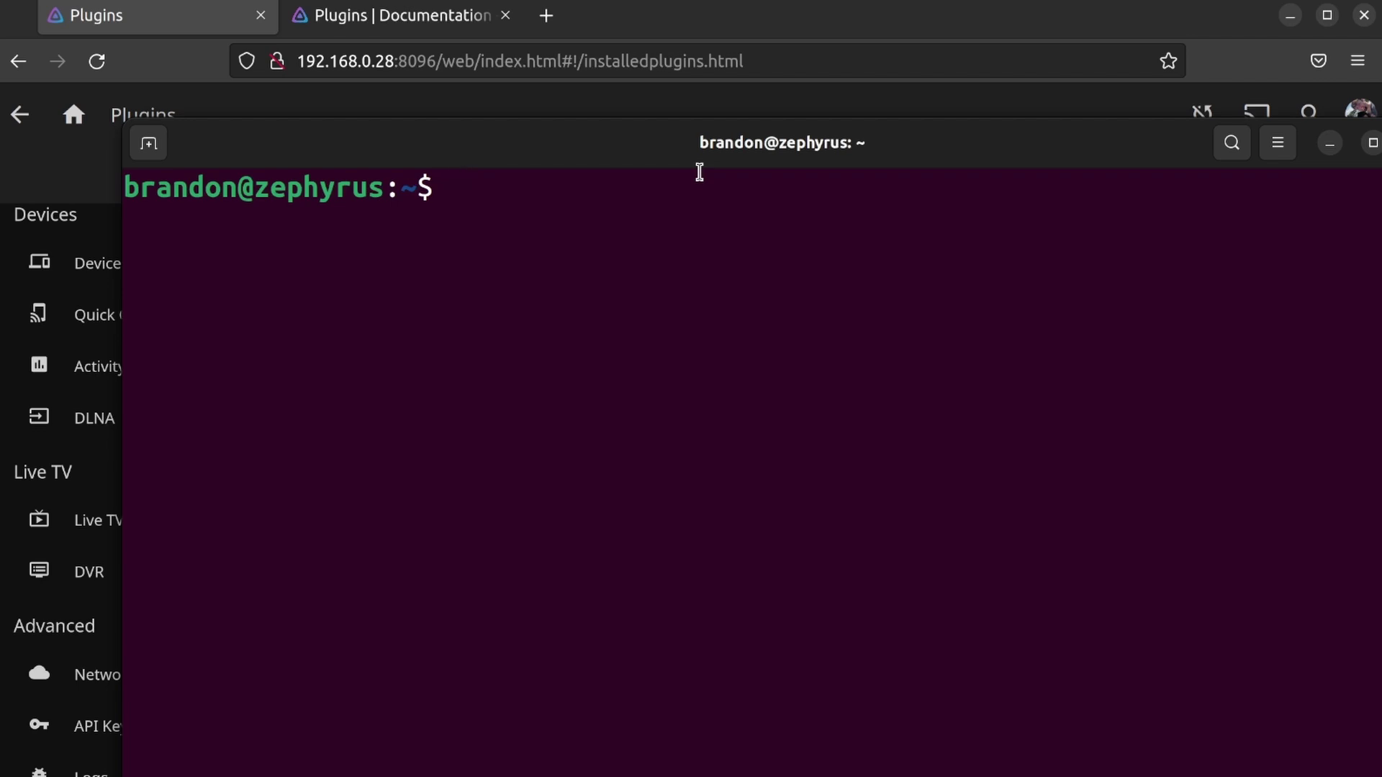
Step: Connect over SSH to the server at 192.168.0.28 with the account's user name and view its processes in htop
type("shh ")
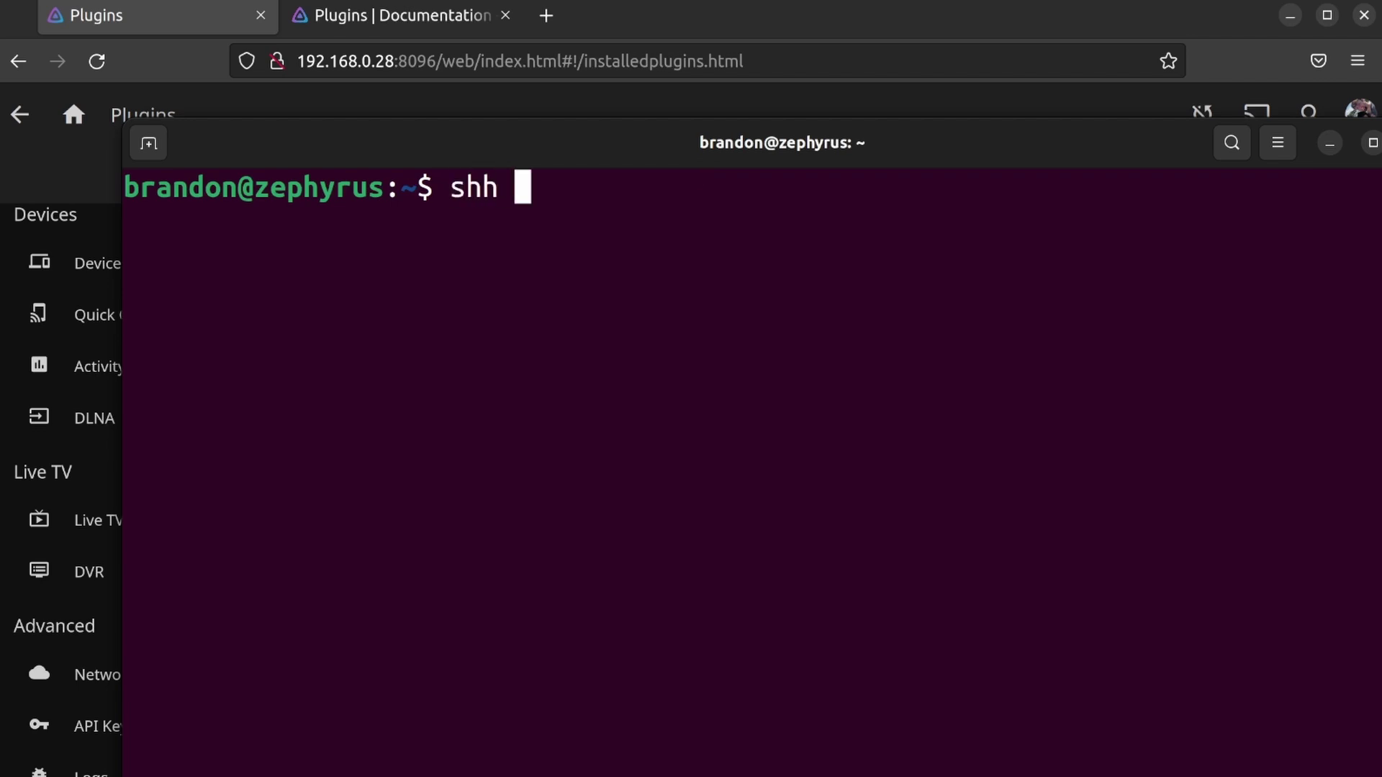
type("brandon@192.168.0.28")
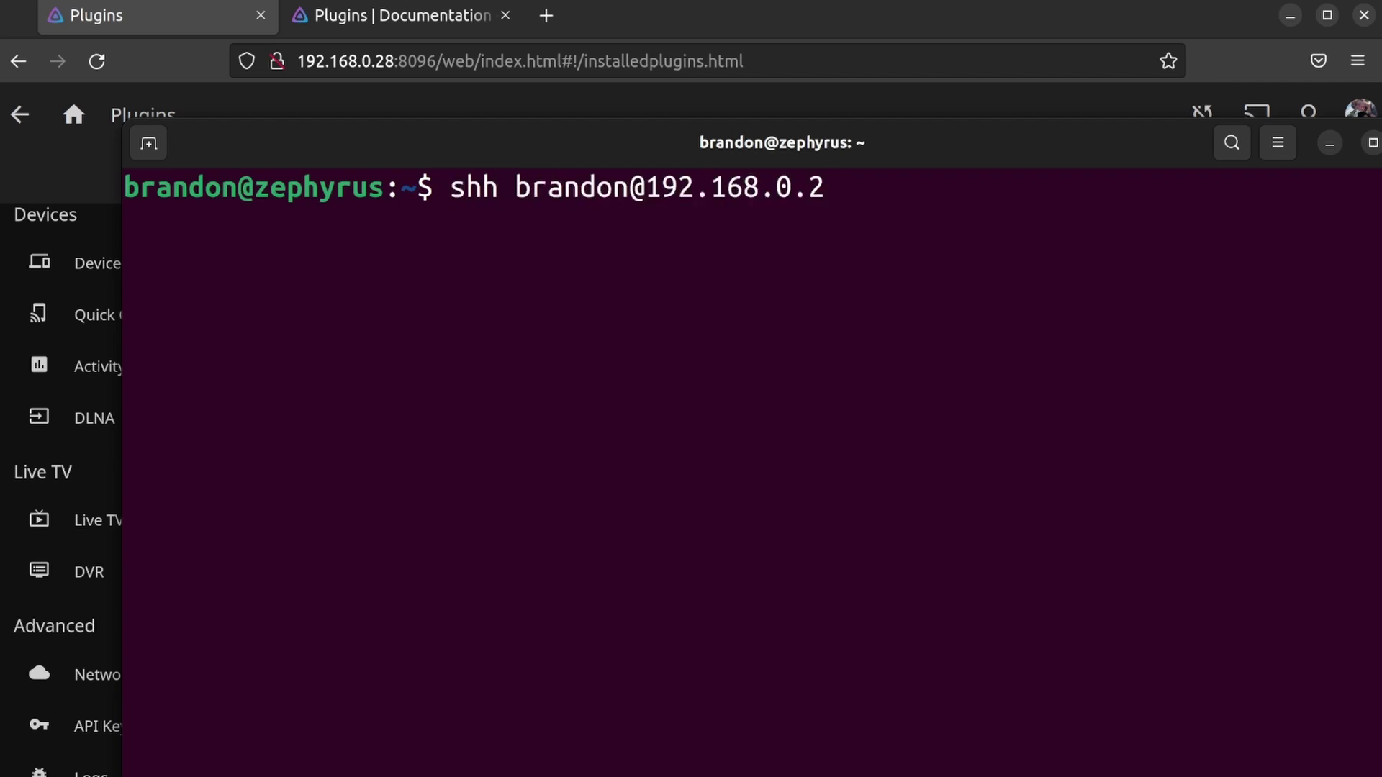
key("Return")
key("Up")
key("Home")
key("Right")
key("Right")
key("BackSpace")
type("s")
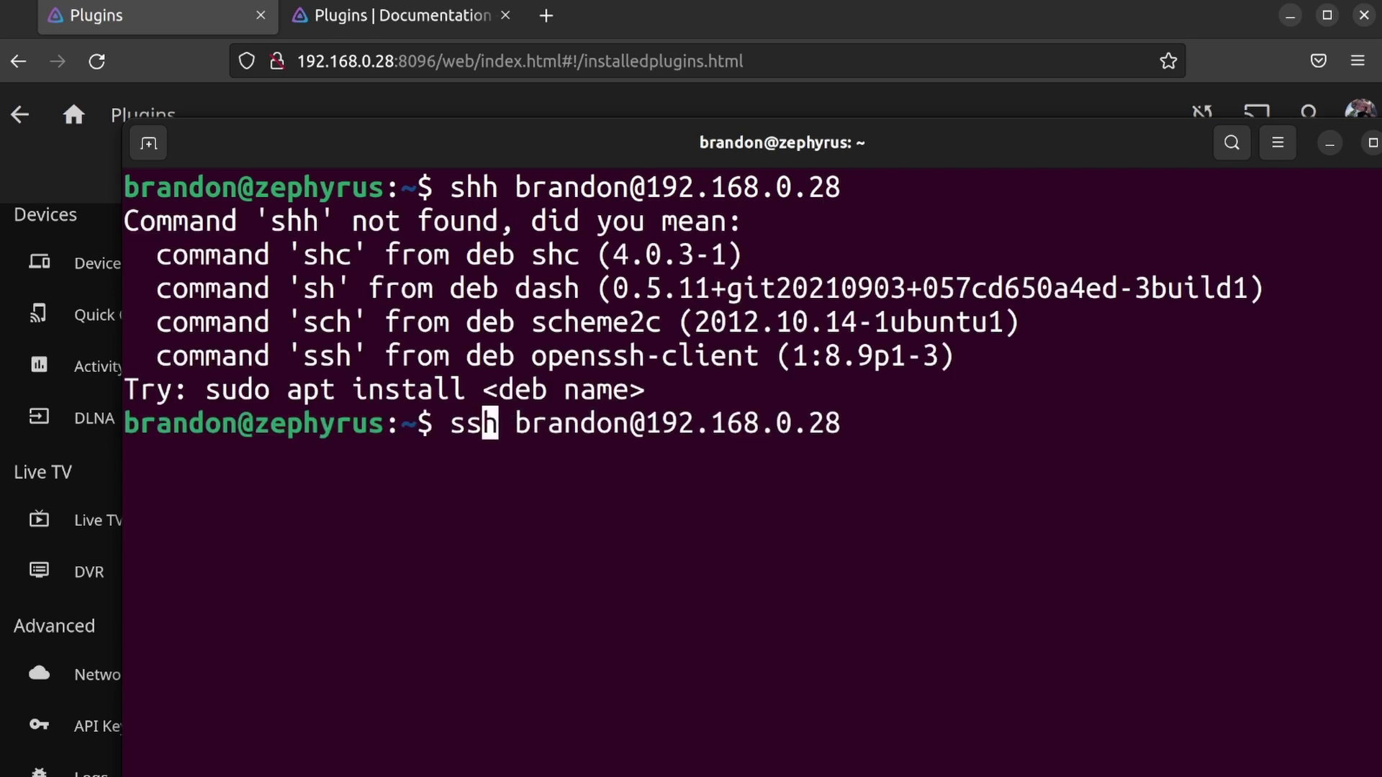
key("Return")
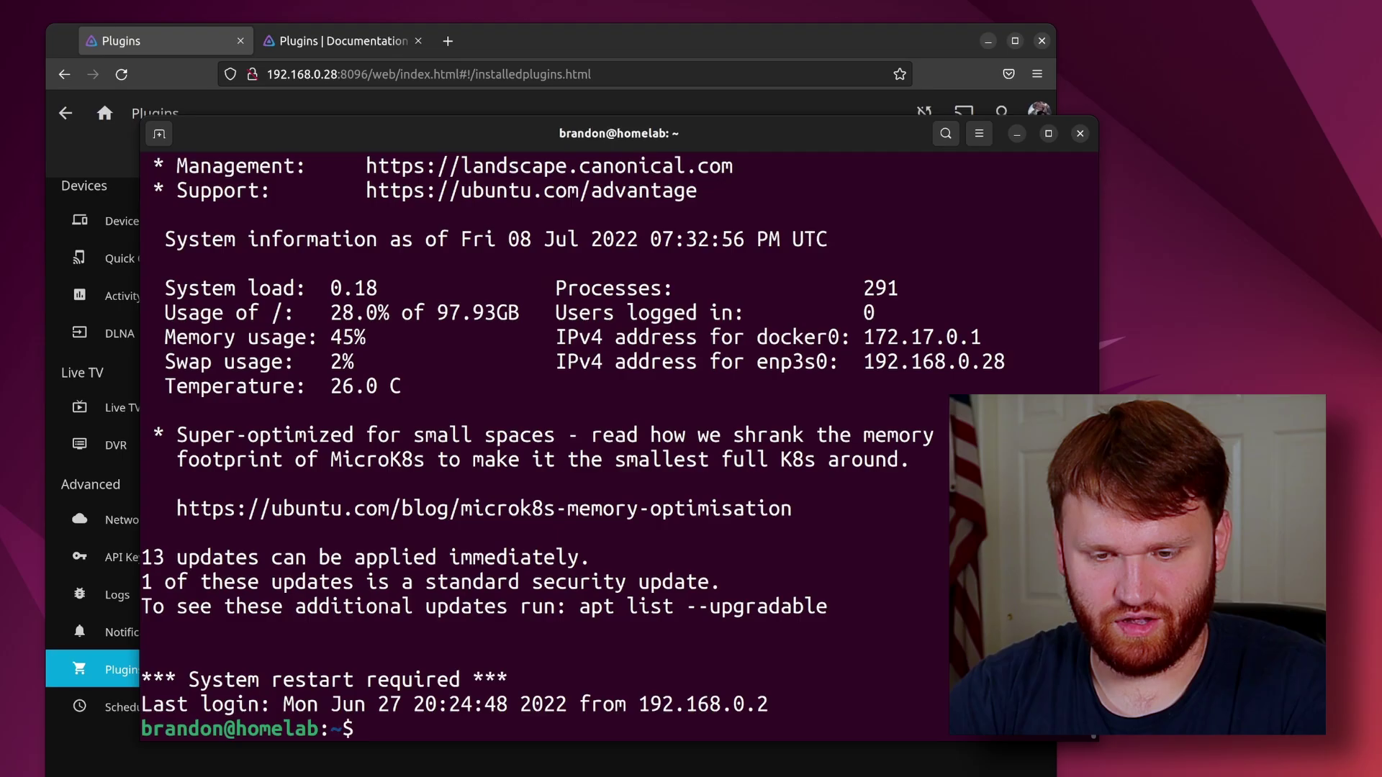
type("htop")
key("Return")
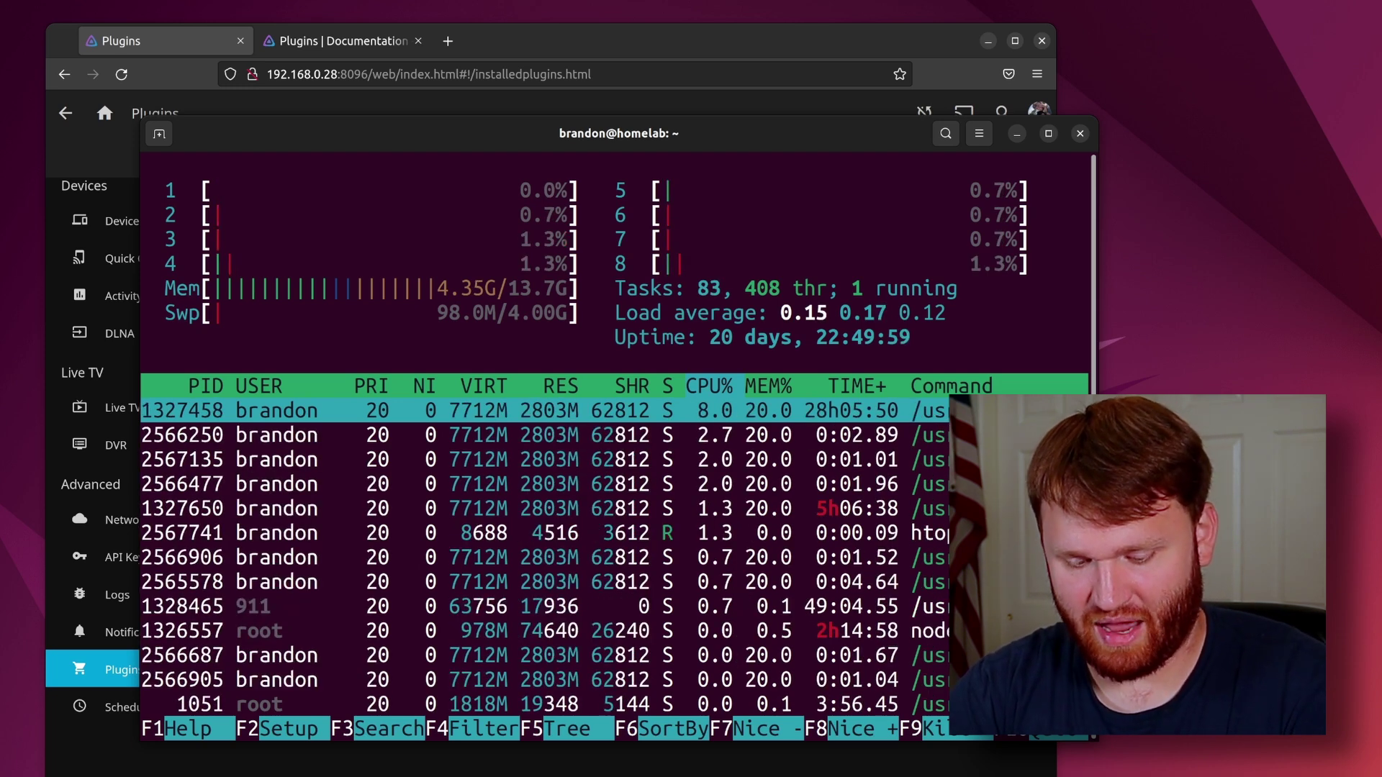
Step: Upgrade the server's packages with sudo apt upgrade, copying the suggested autoremove command from its output
type("pt ")
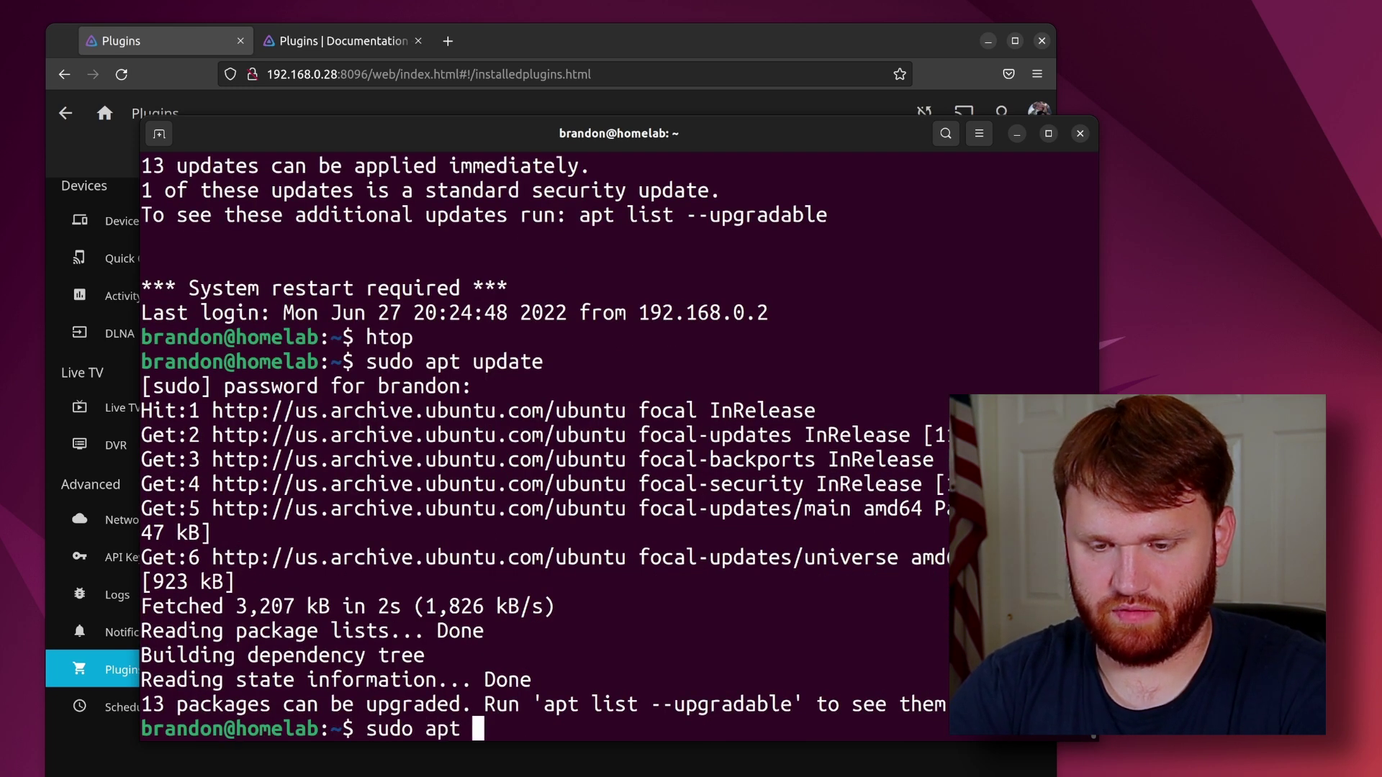
type("upda")
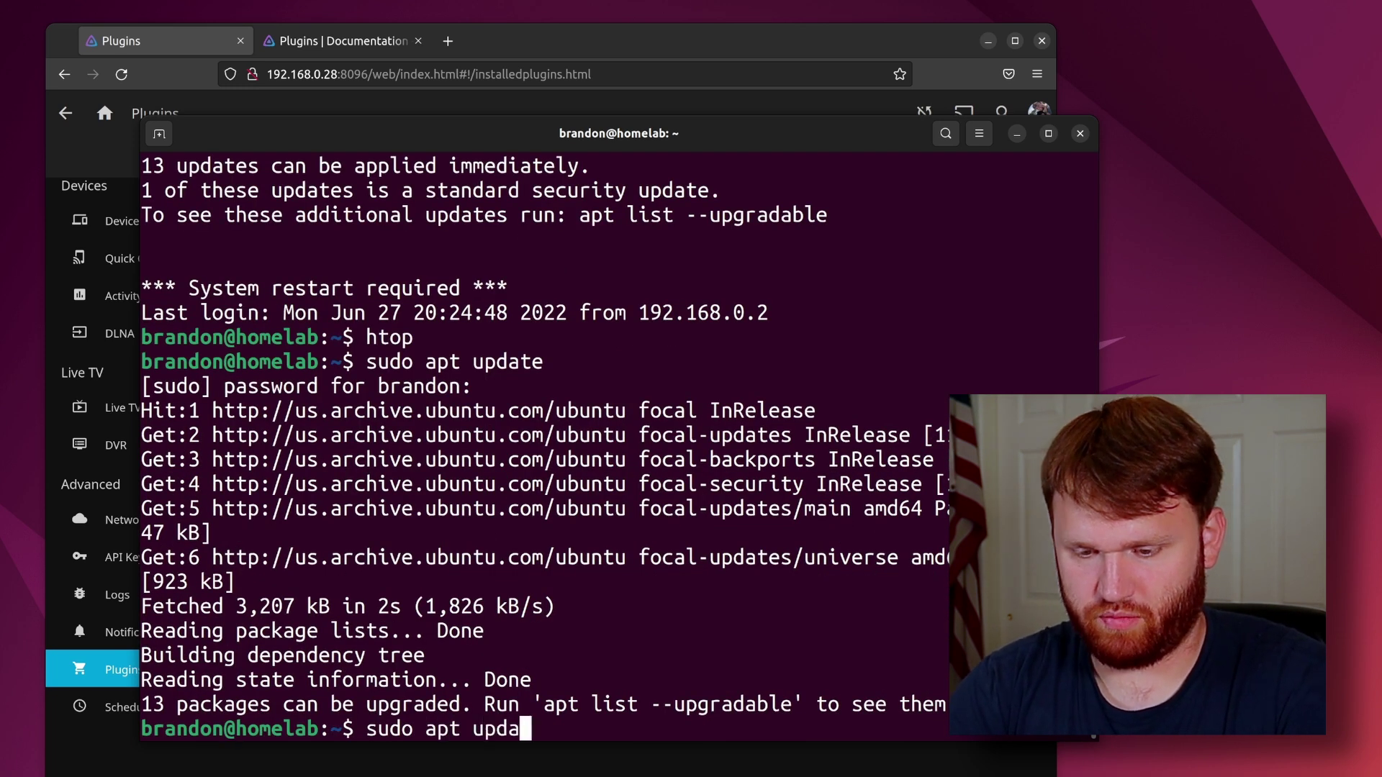
key("BackSpace")
key("BackSpace")
type("grade")
key("Return")
left_click_drag(202, 508, 426, 506)
key("ctrl+c")
key("Return")
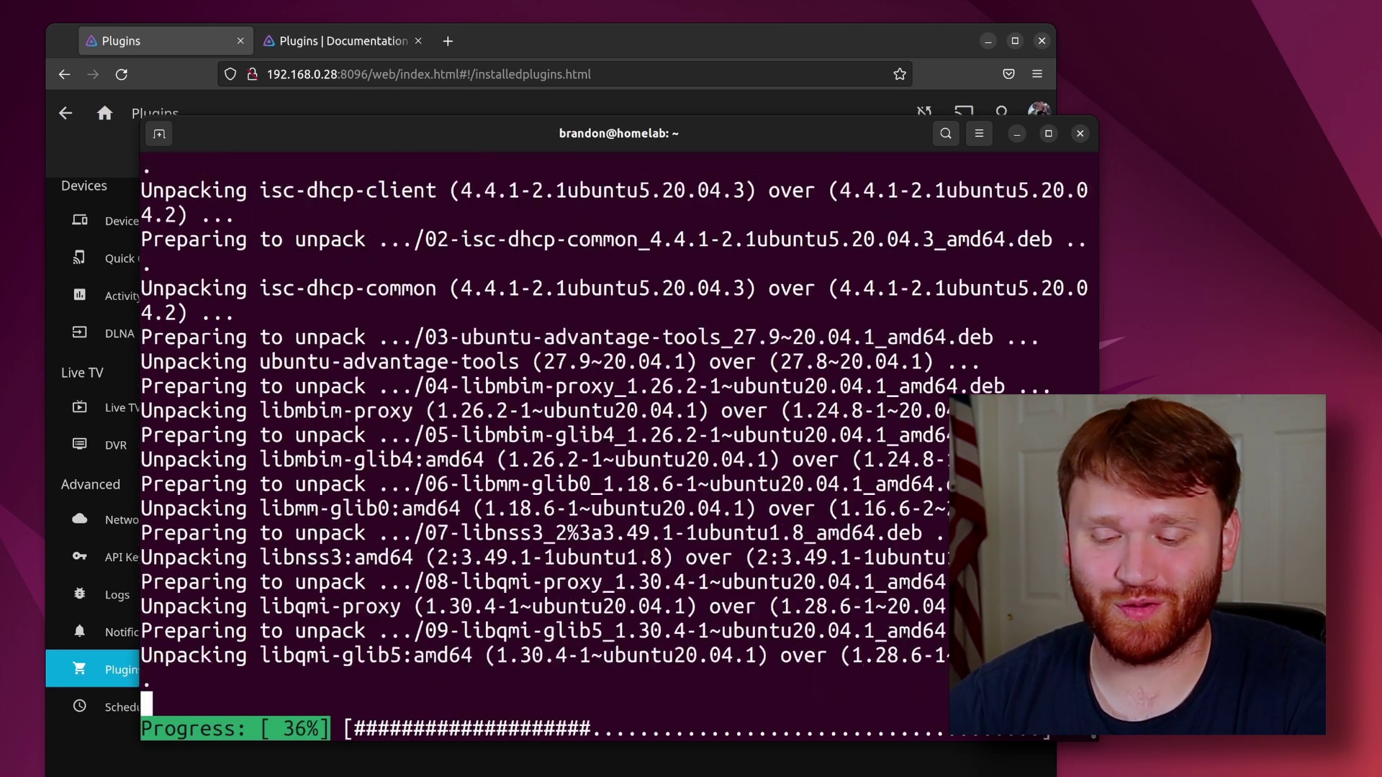
Step: Remove the server's unused packages with sudo apt autoremove and restart it with sudo reboot
key("ctrl+shift+v")
key("Return")
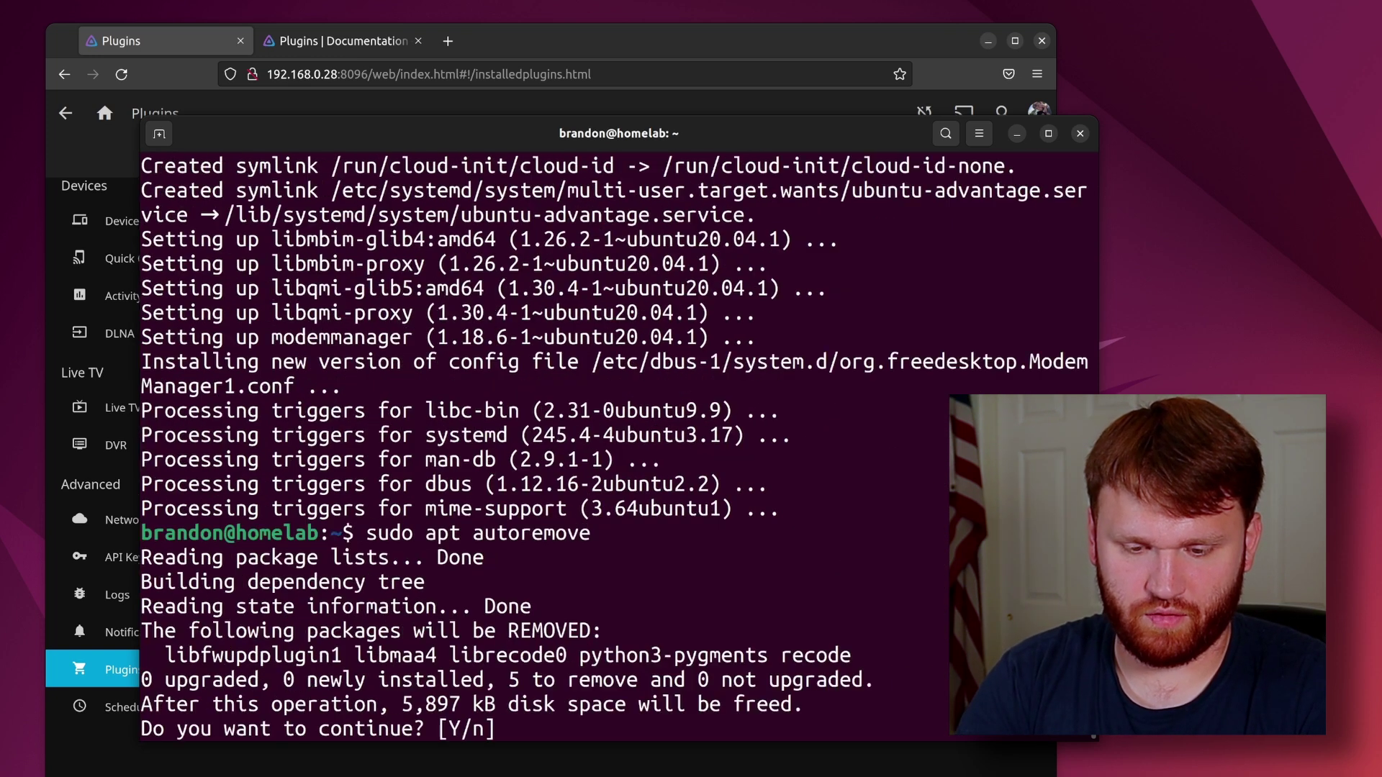
key("Return")
type("sudo reboot")
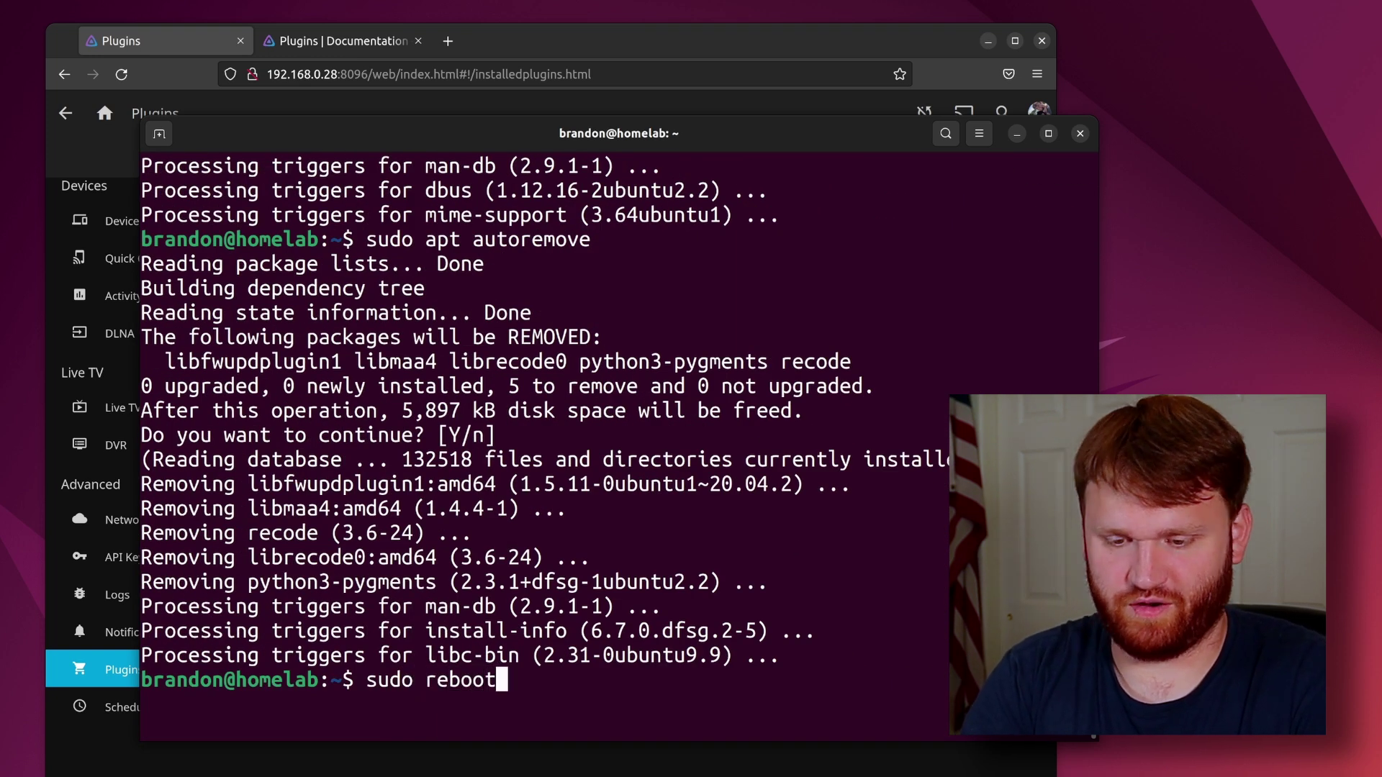
key("Return")
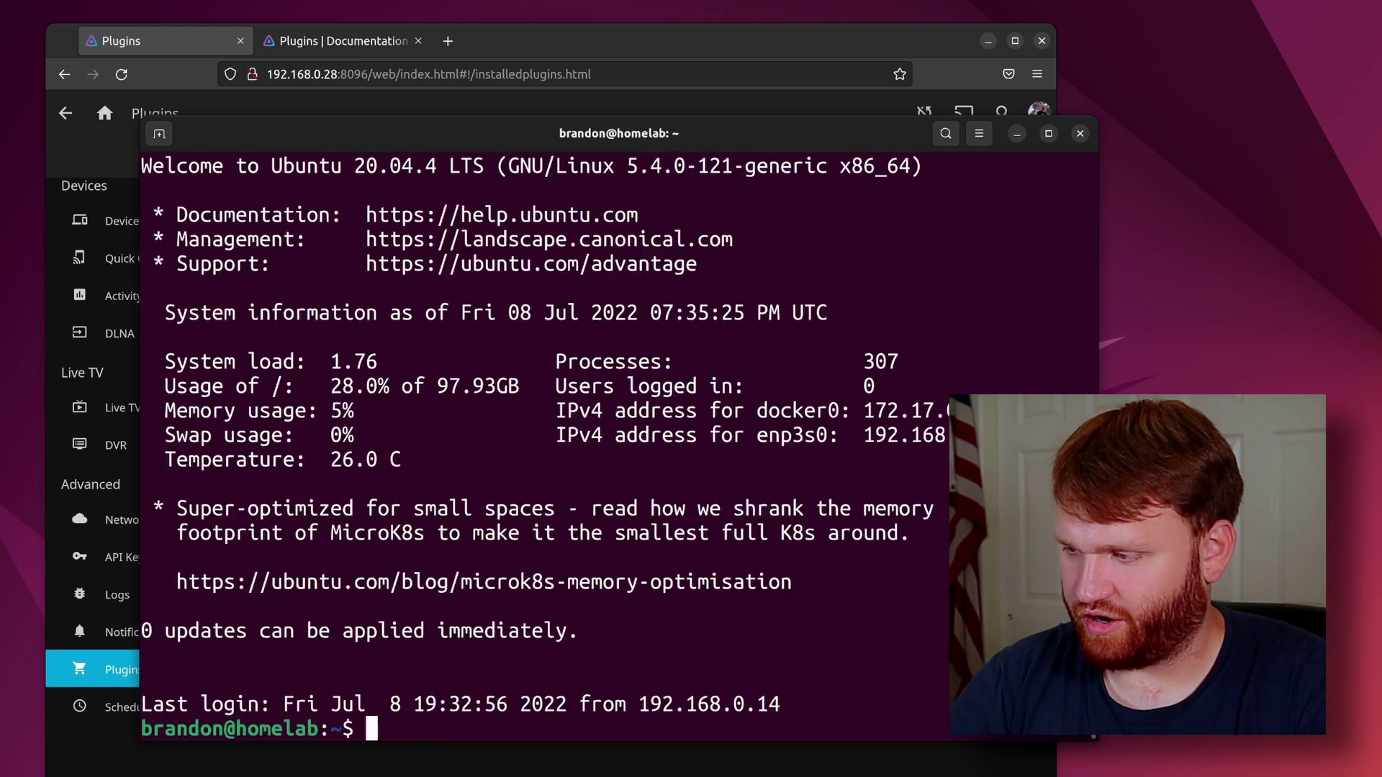
Step: Switch back to Jellyfin in the browser and open the server's Libraries page from the admin dashboard
left_click_drag(854, 138, 794, 141)
left_click(504, 49)
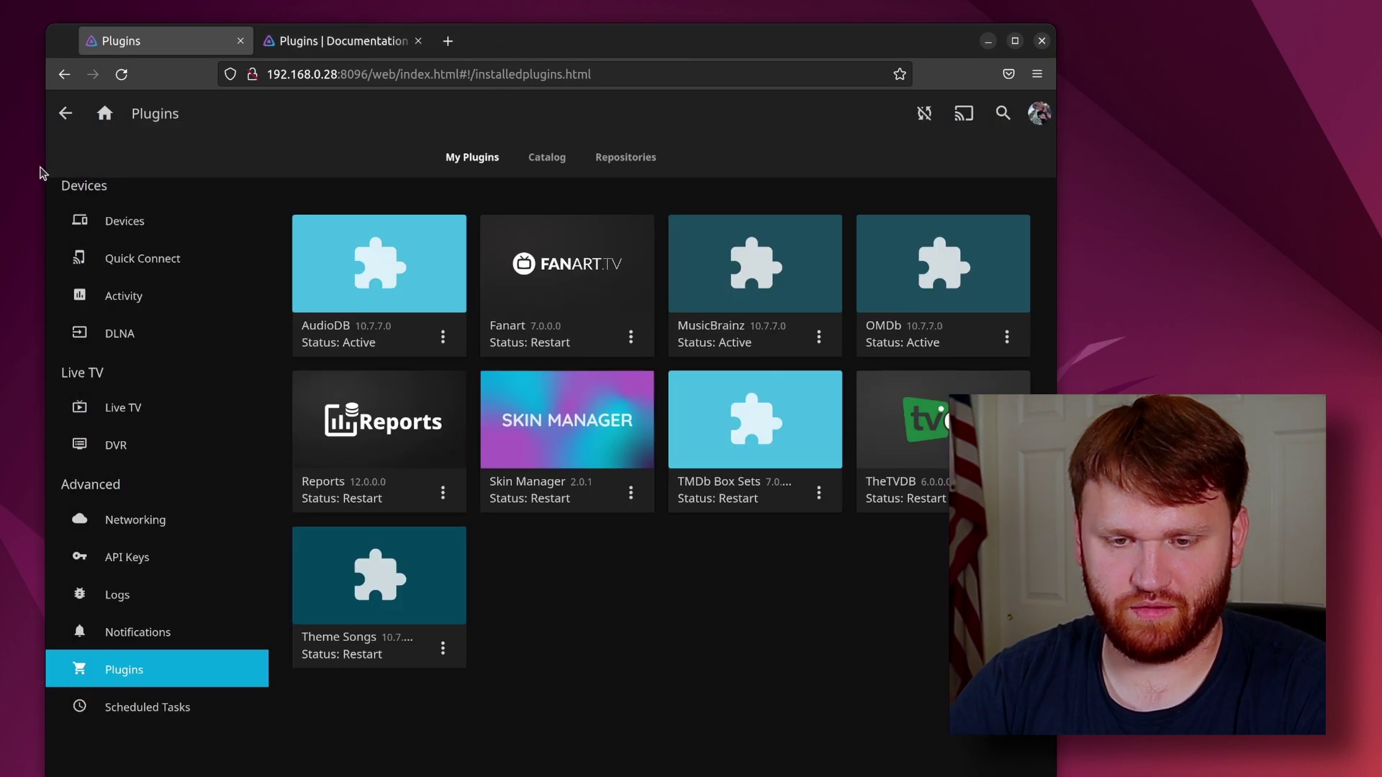
left_click(105, 113)
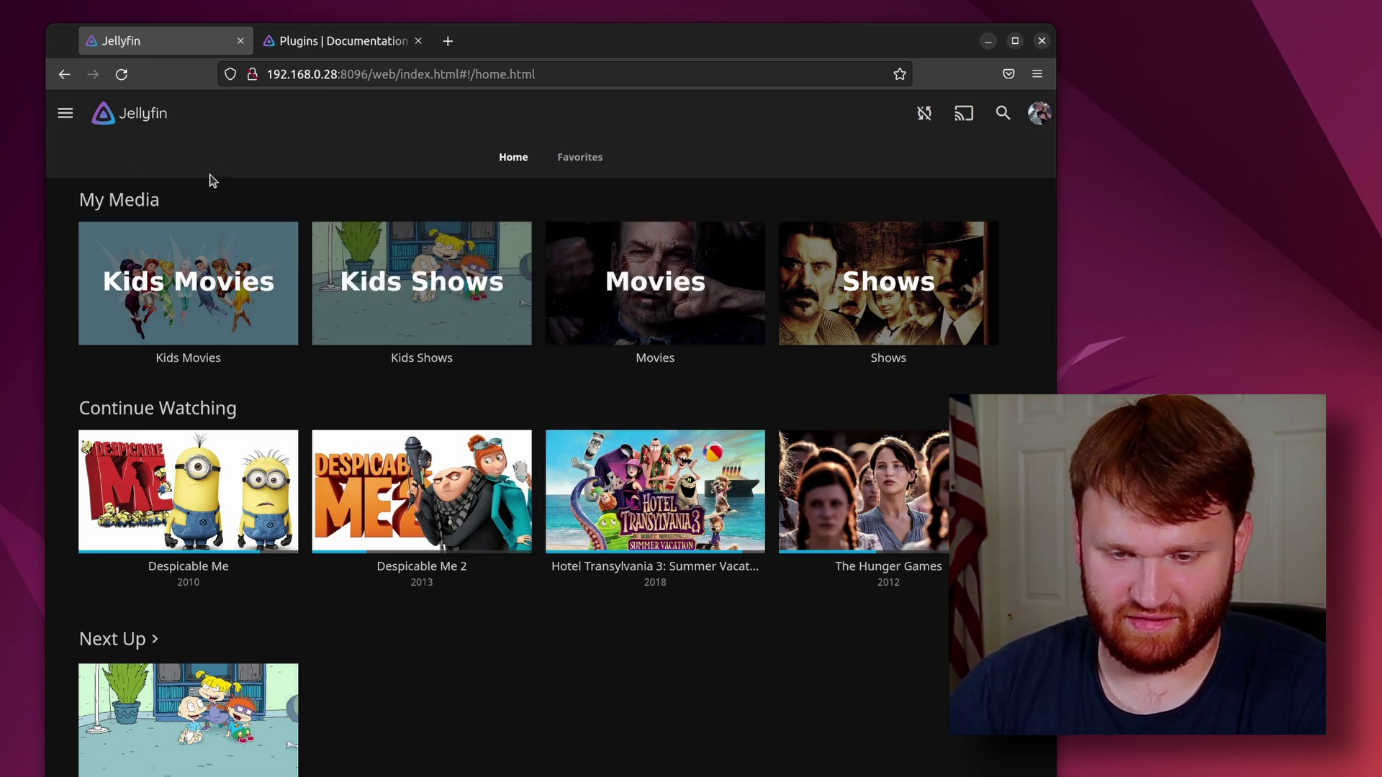
left_click(67, 115)
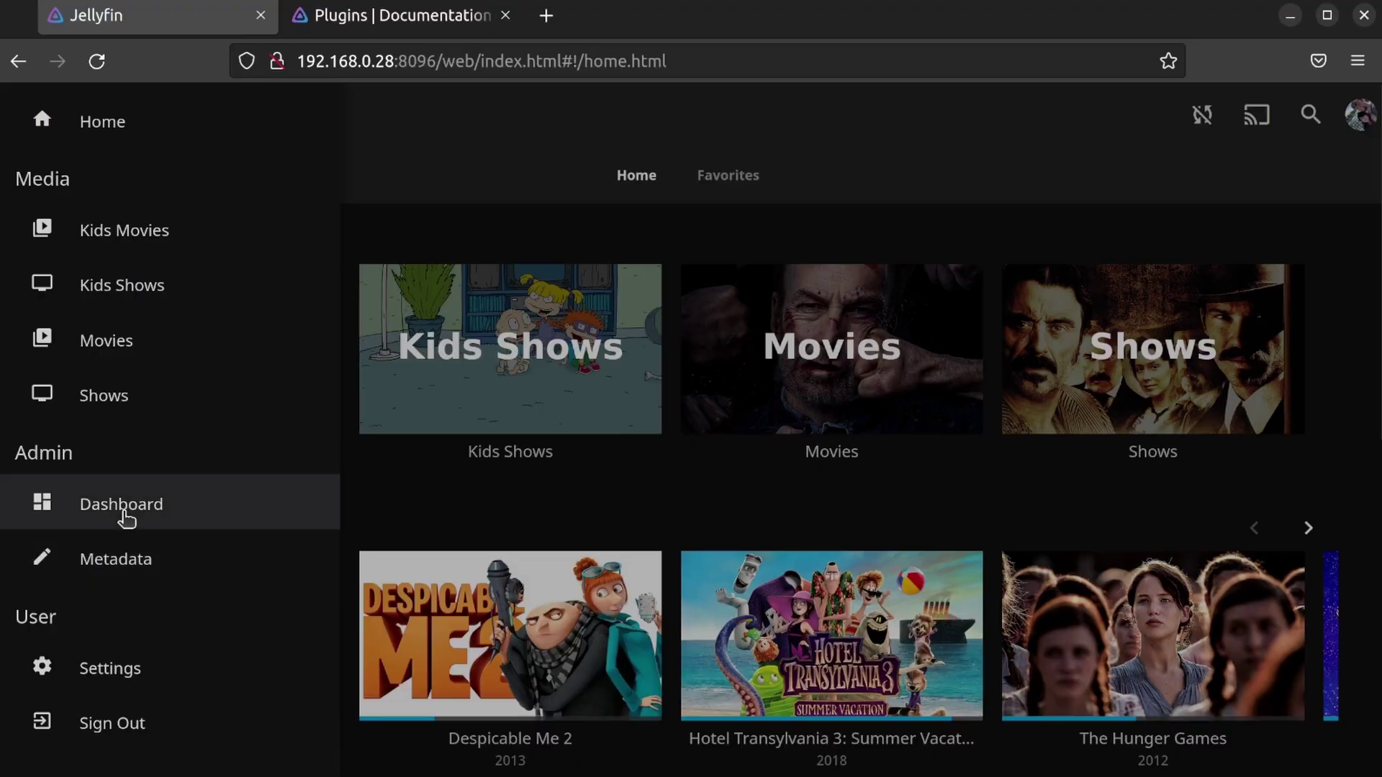
left_click(137, 400)
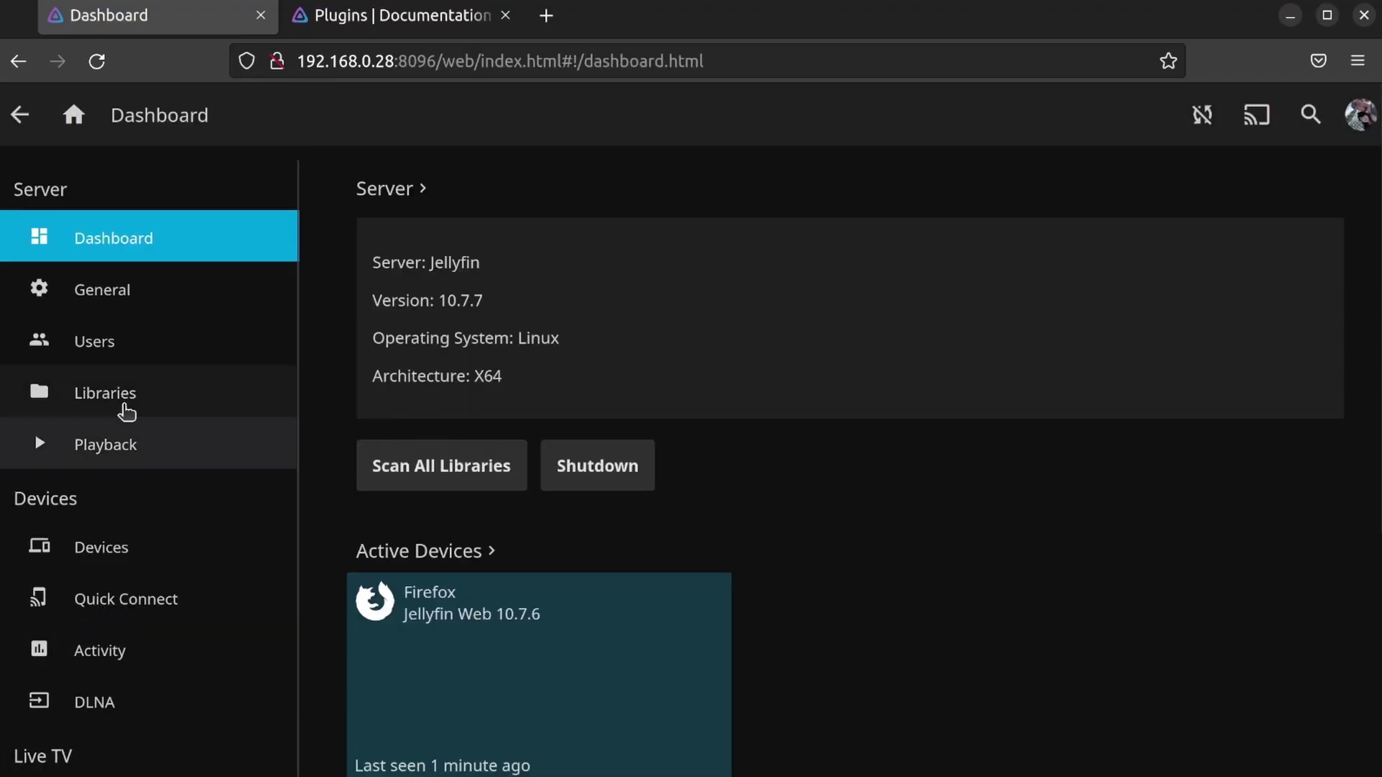
left_click(85, 403)
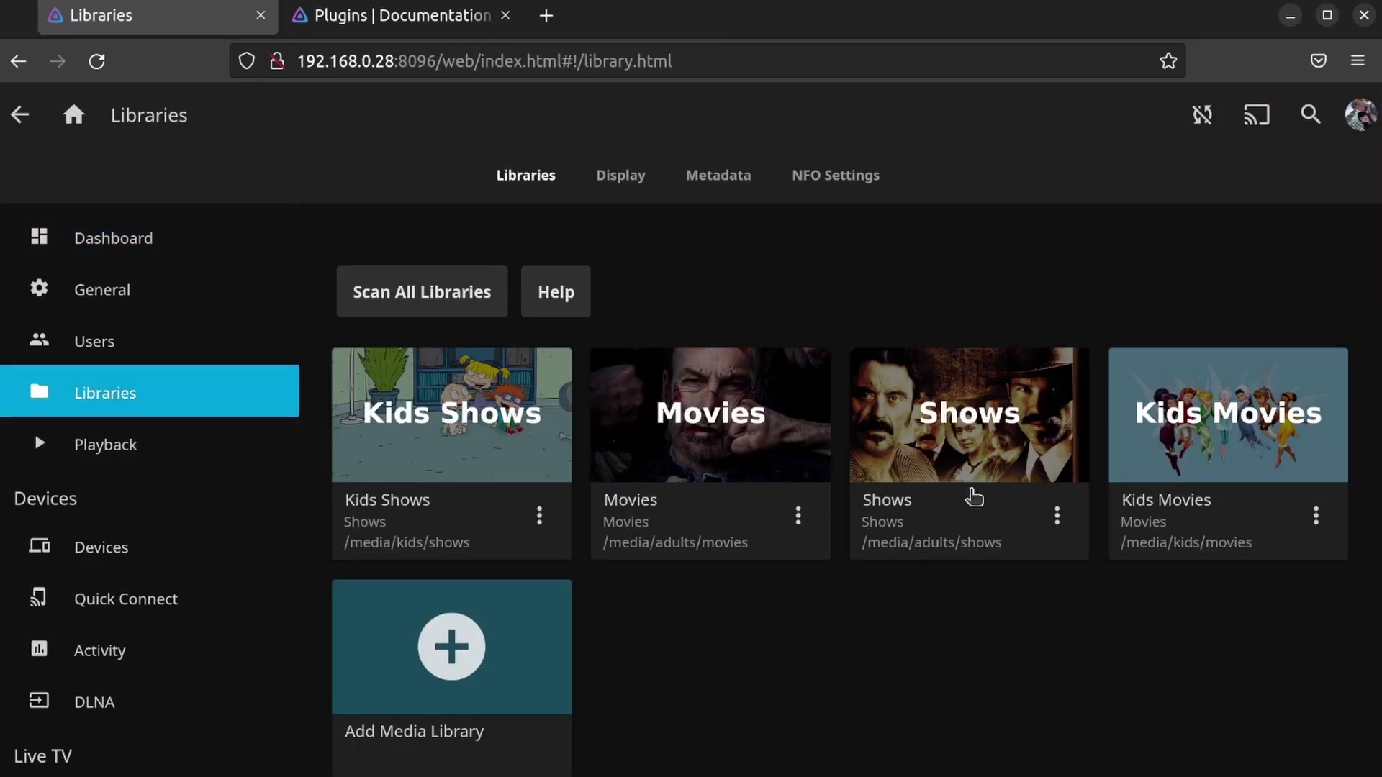
Step: Enable TheTVDB as a series metadata downloader in the management settings of the Shows library
left_click(1057, 516)
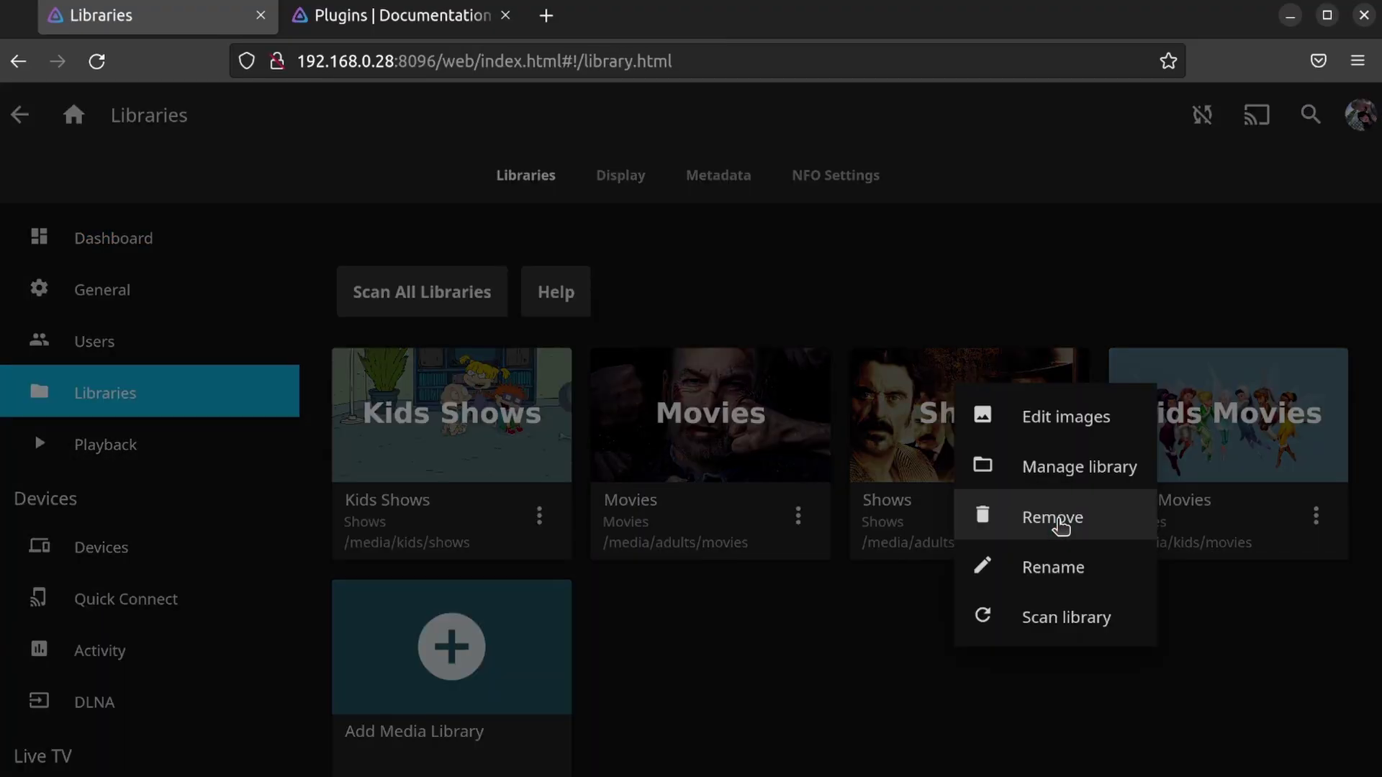
left_click(1028, 469)
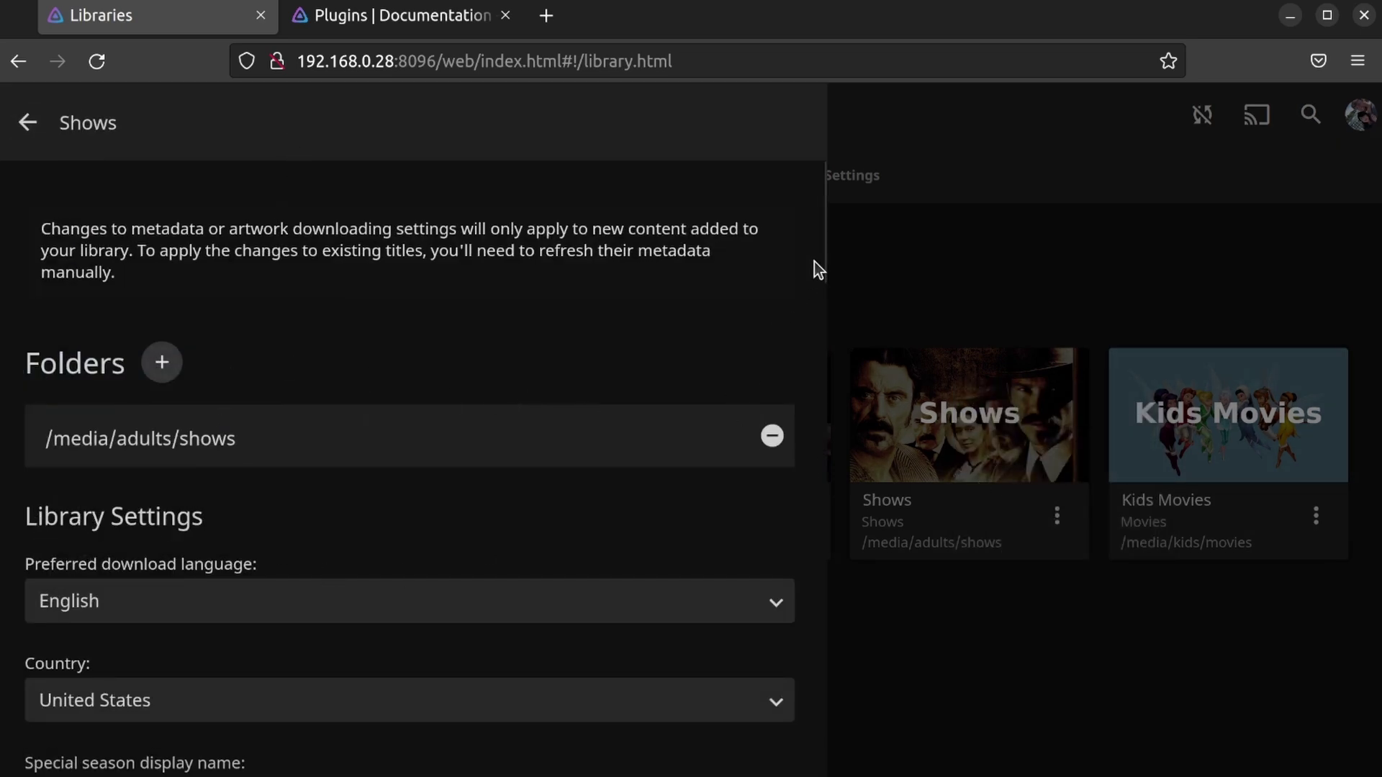
scroll(810, 268, "down", 5)
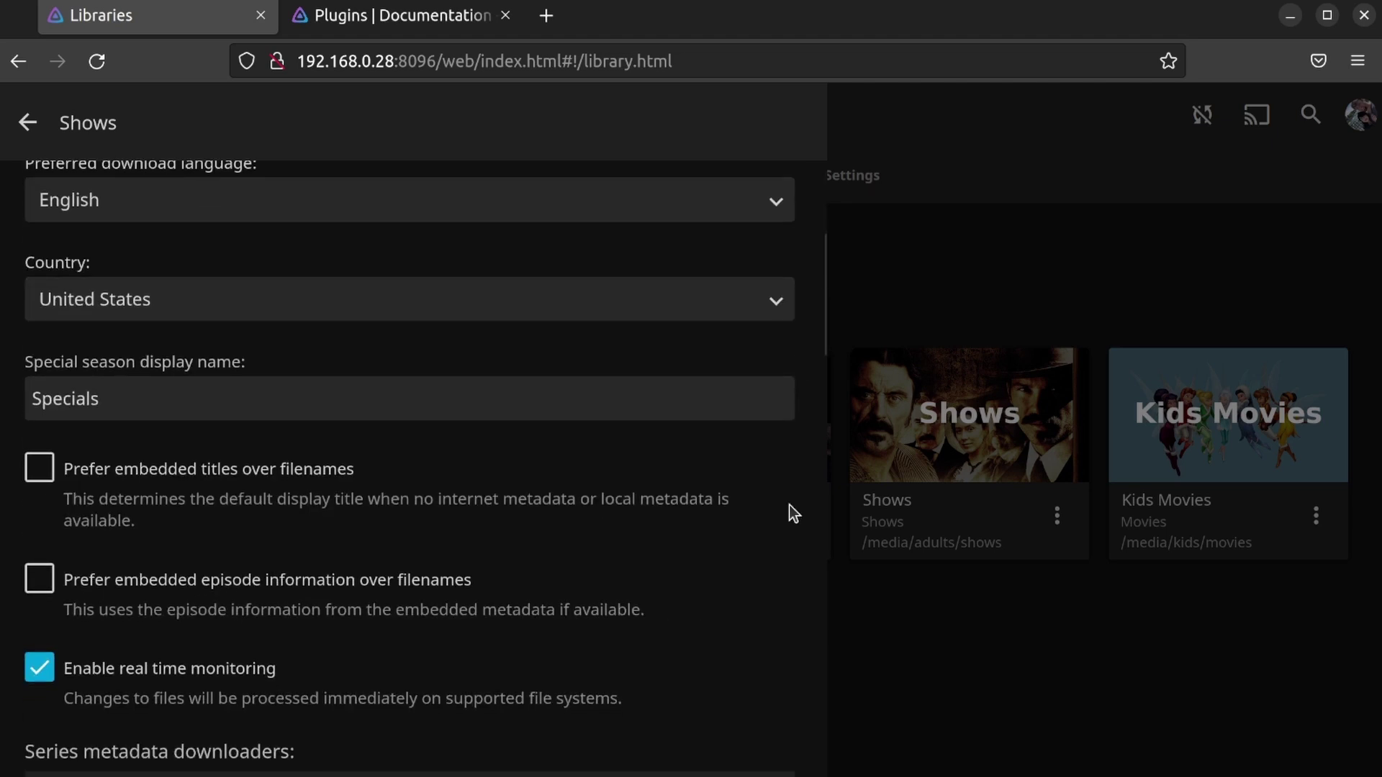
scroll(789, 505, "down", 5)
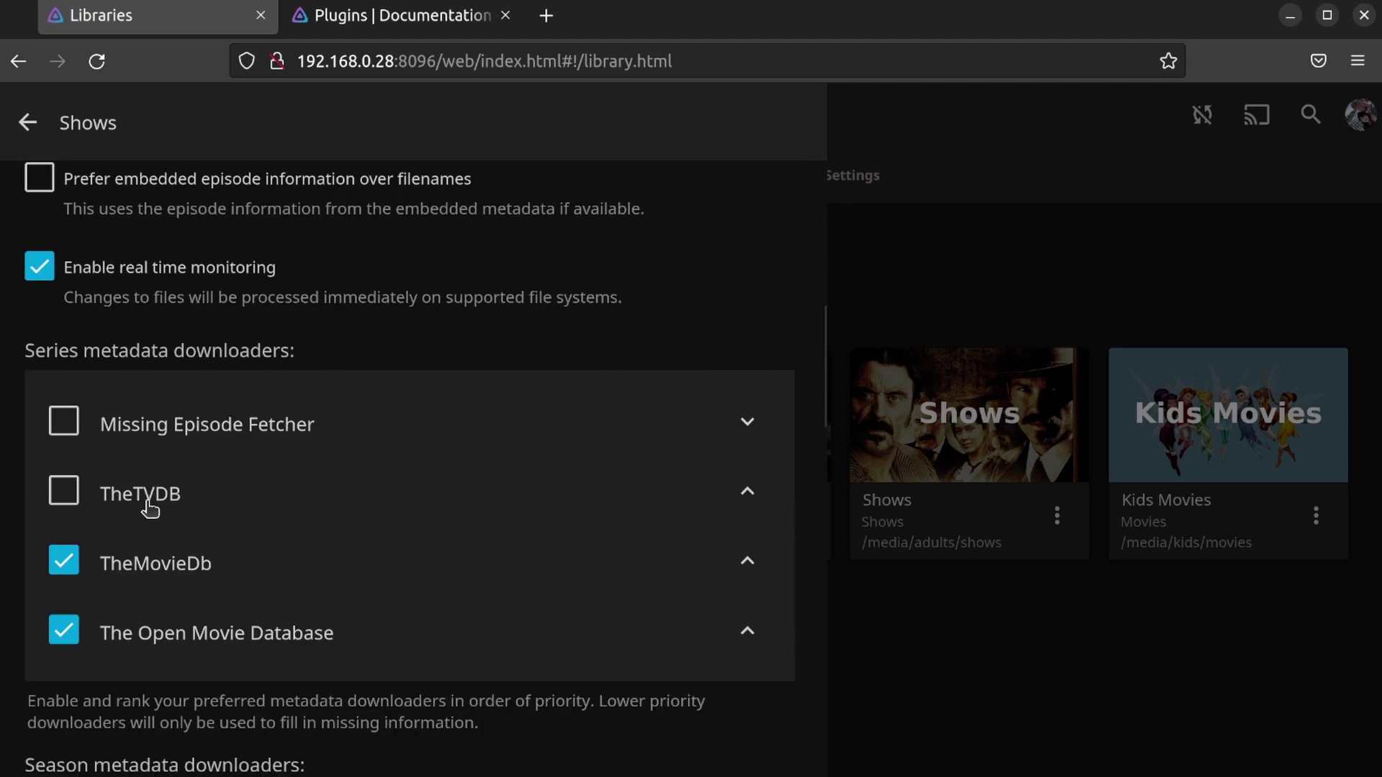
left_click(67, 500)
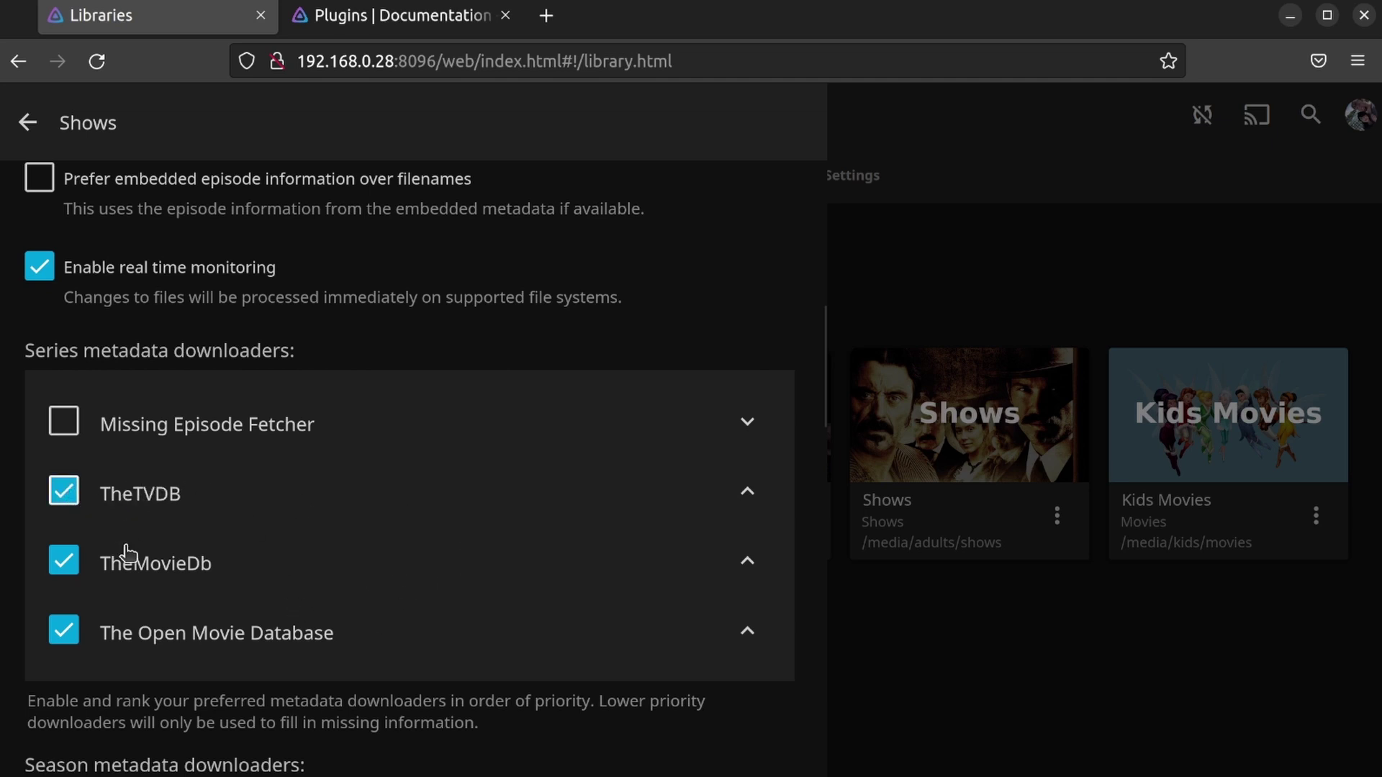
Step: Enable TheTVDB as an episode metadata downloader for the Shows library and rank it above TheMovieDb
scroll(769, 702, "down", 7)
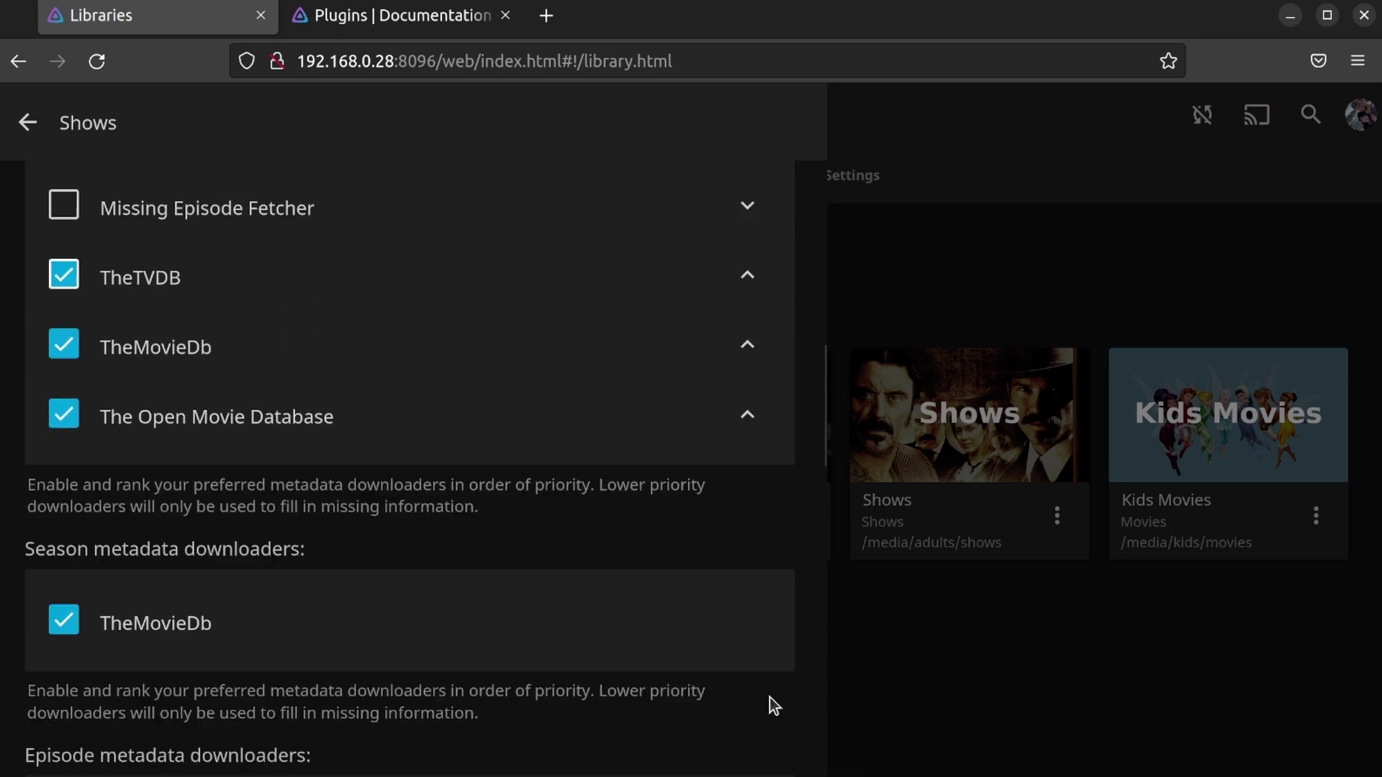
left_click(77, 506)
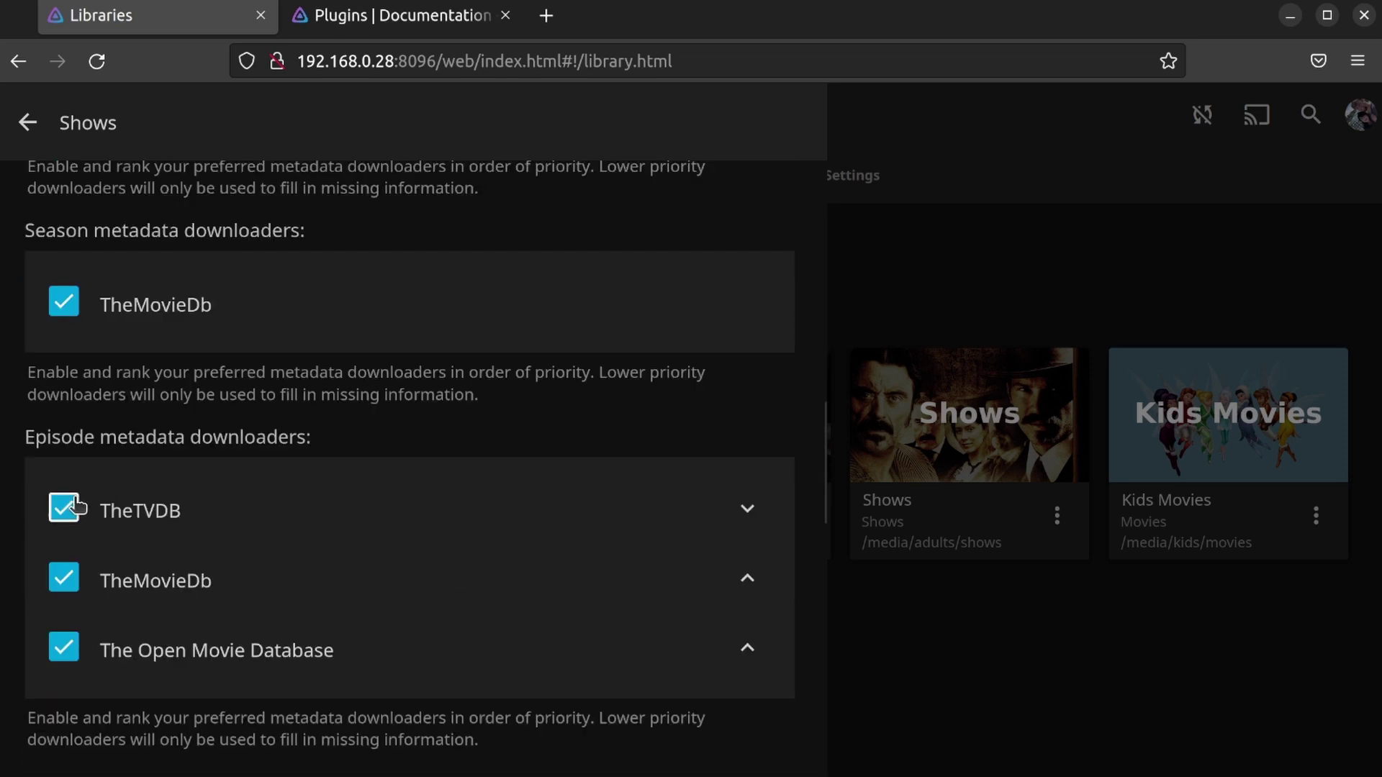
left_click(748, 579)
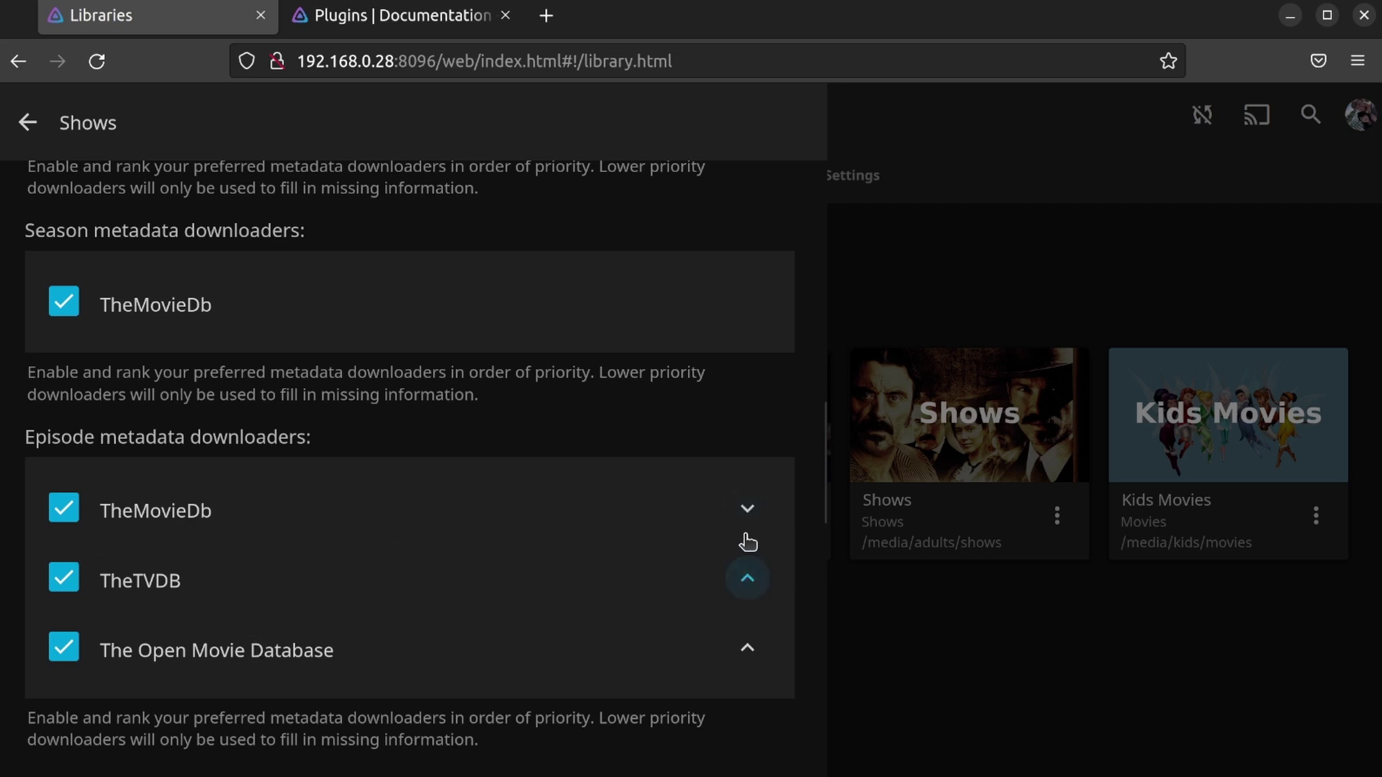
left_click(748, 577)
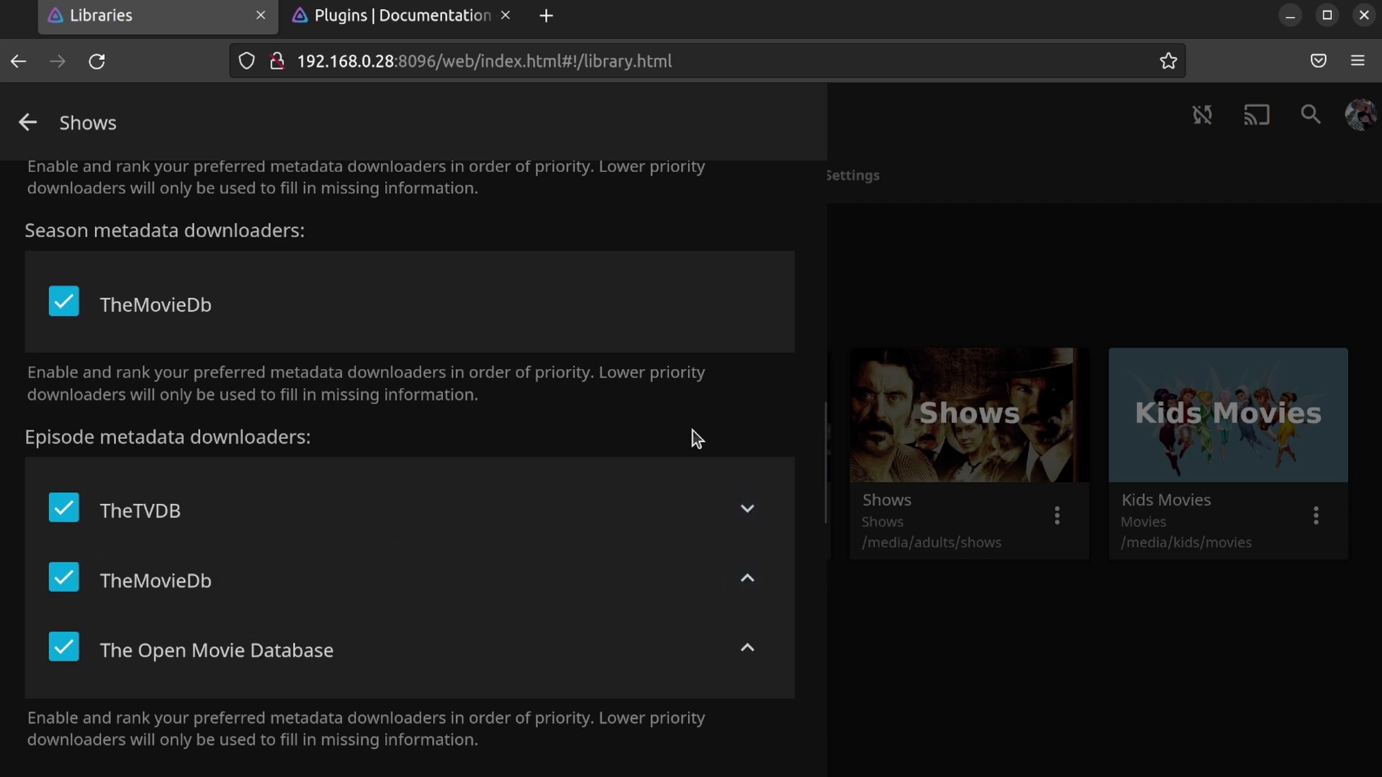
Step: Enable Fanart and TheTVDB as series image fetchers for the Shows library and rank Fanart above TheTVDB
scroll(807, 402, "down", 5)
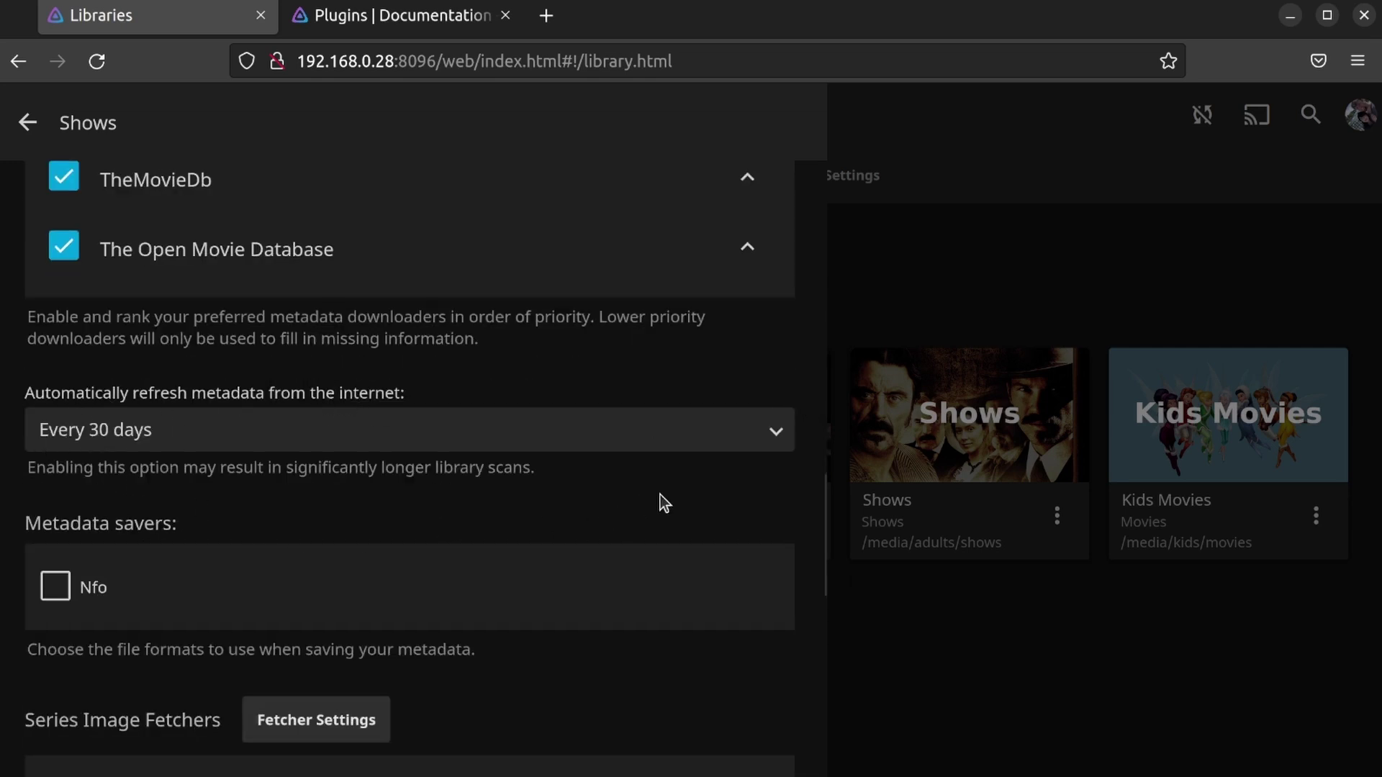
scroll(807, 512, "down", 5)
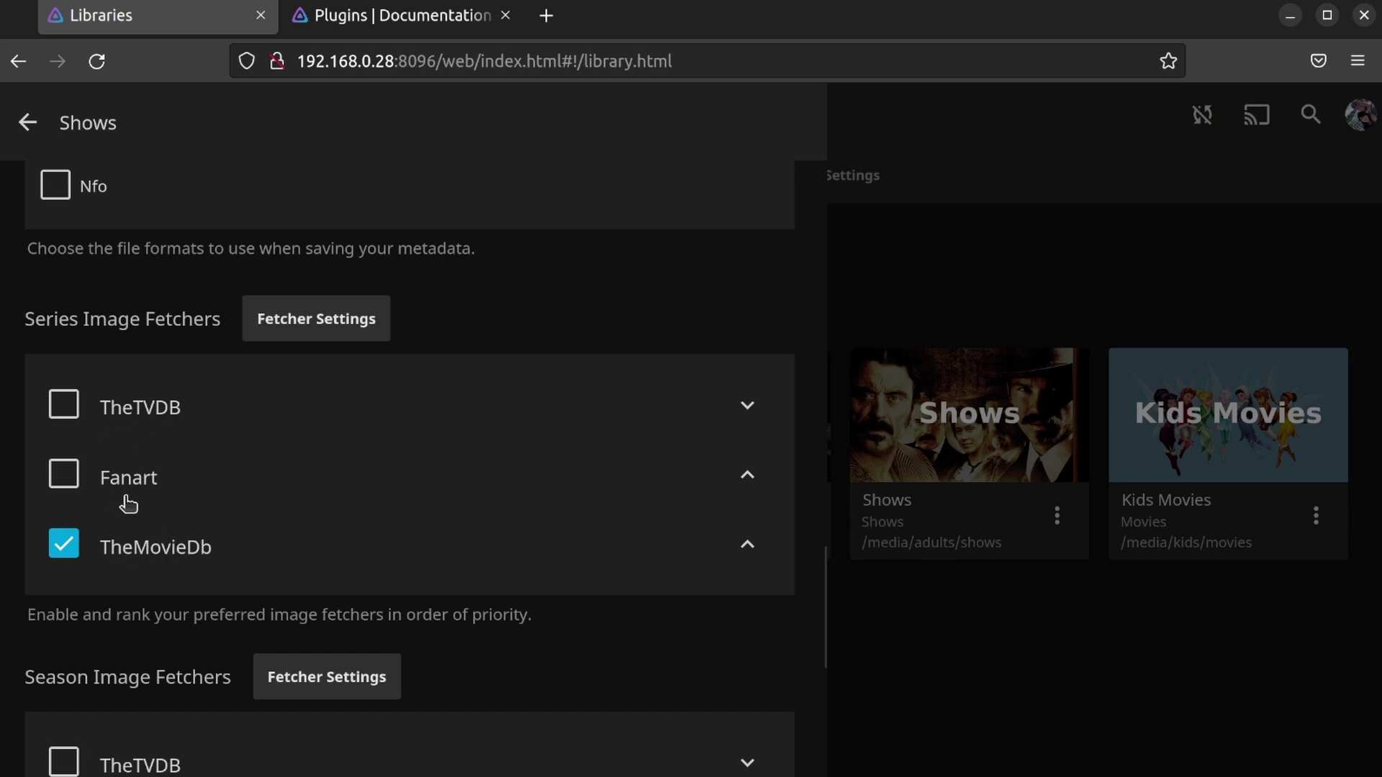
left_click(69, 484)
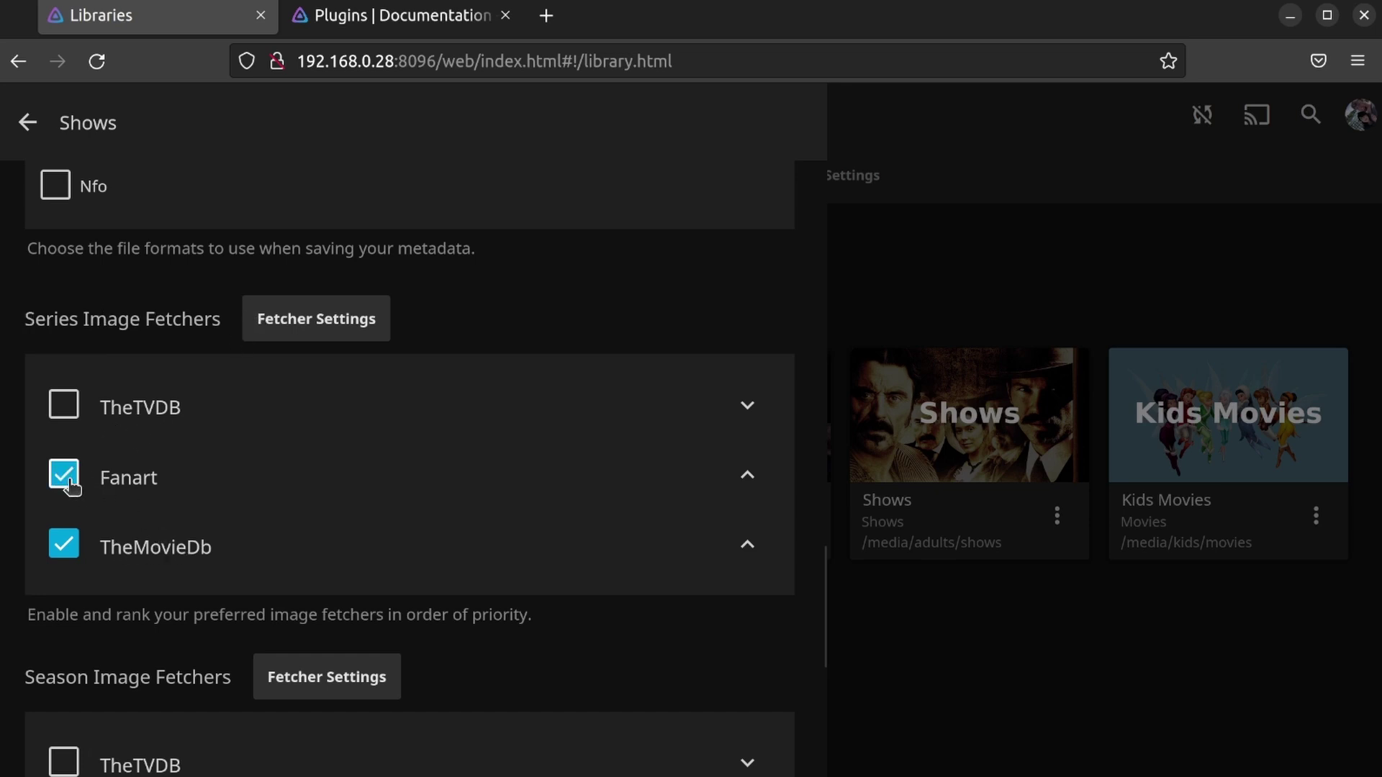
left_click(69, 414)
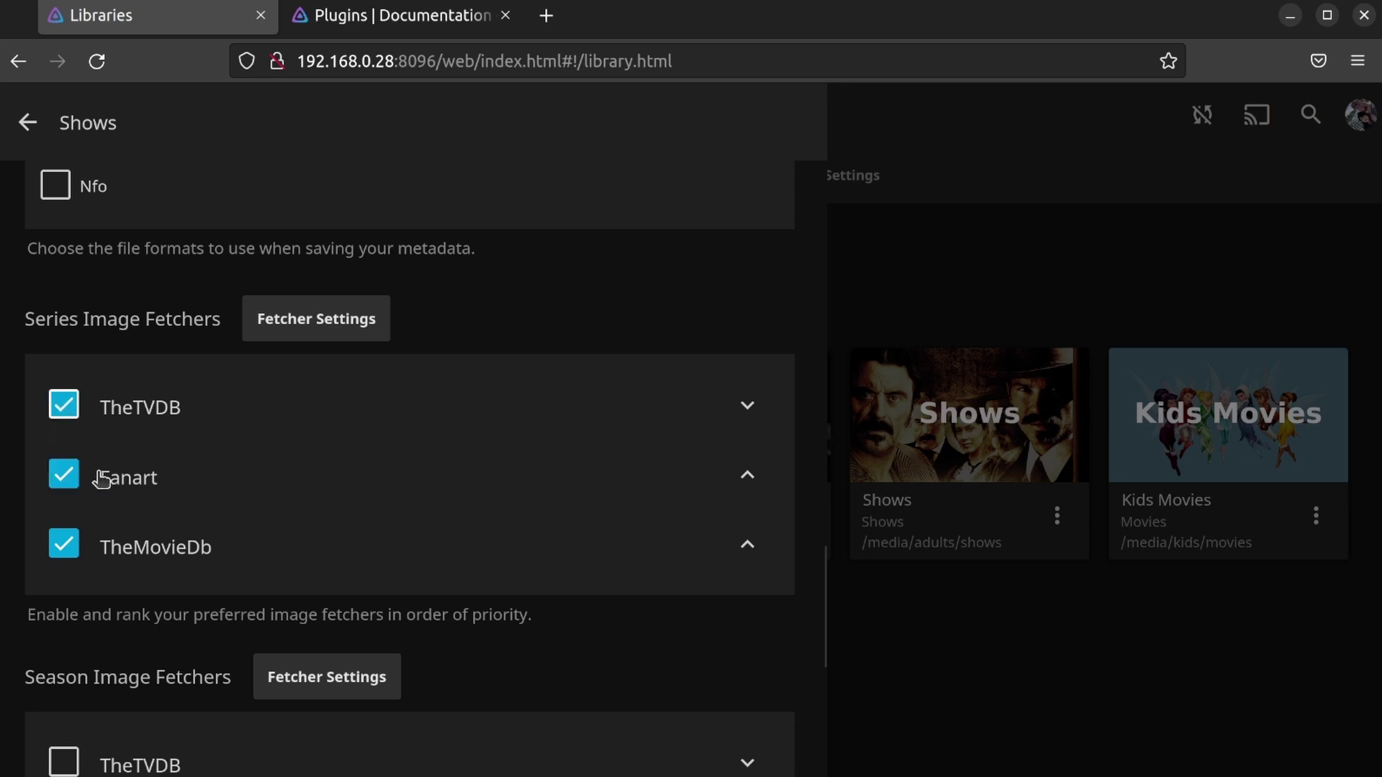
left_click(747, 475)
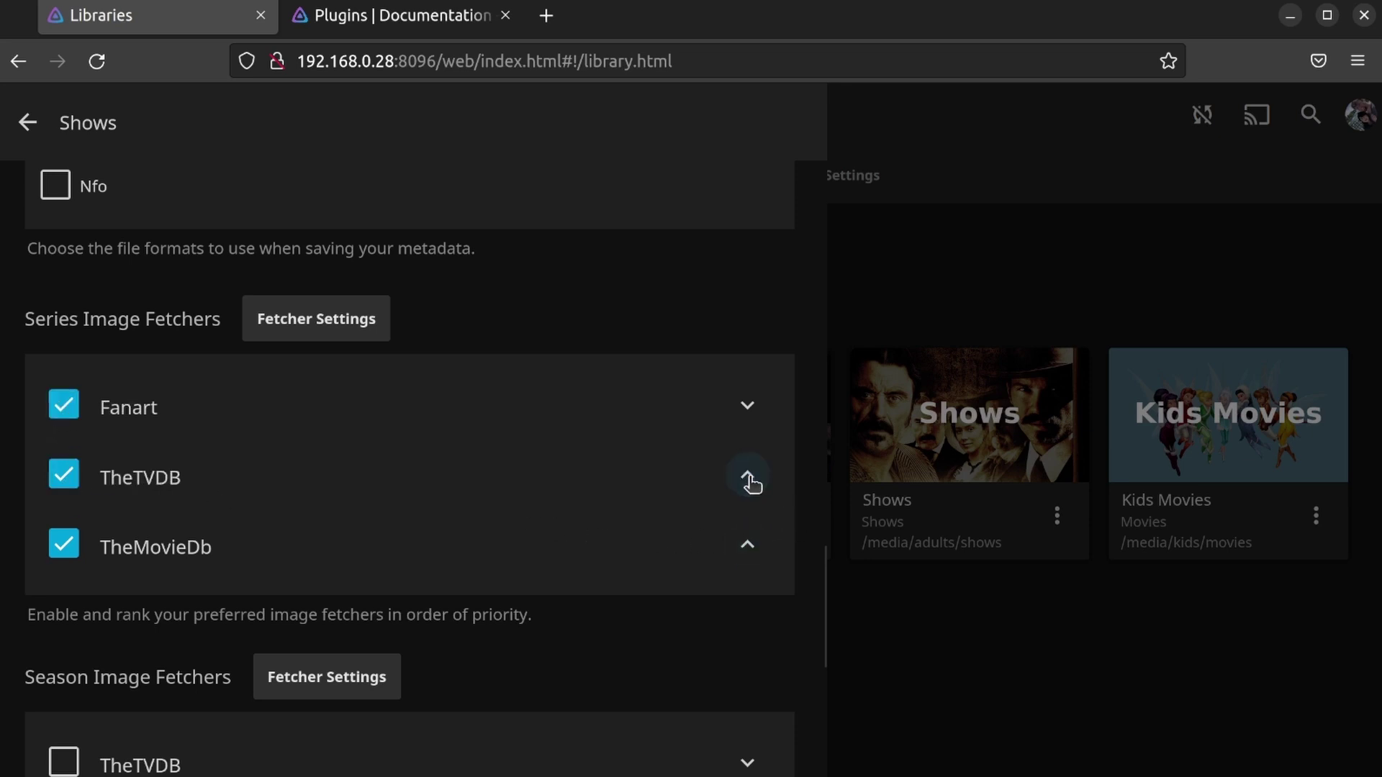
Step: Enable Fanart and TheTVDB as season image fetchers for the Shows library, with Fanart ranked first
scroll(511, 643, "down", 3)
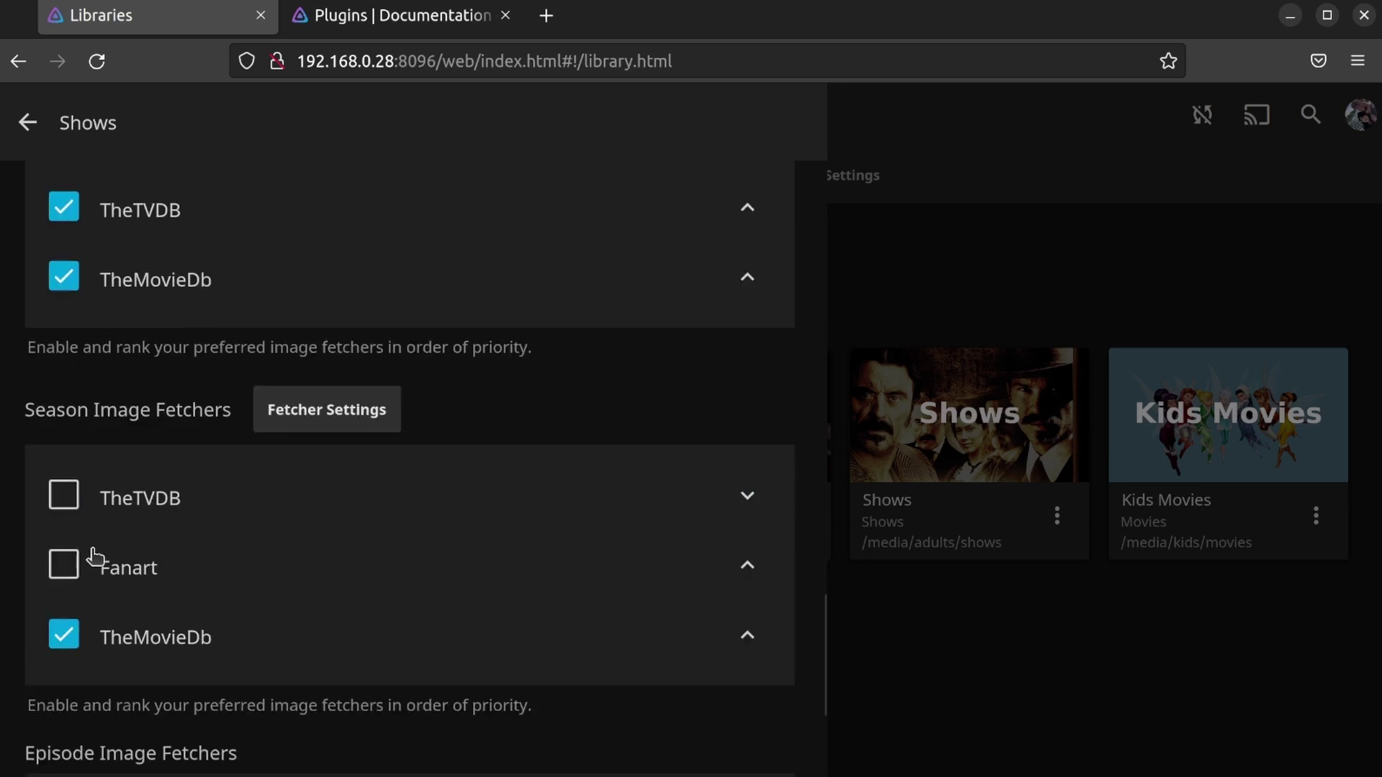
left_click(63, 569)
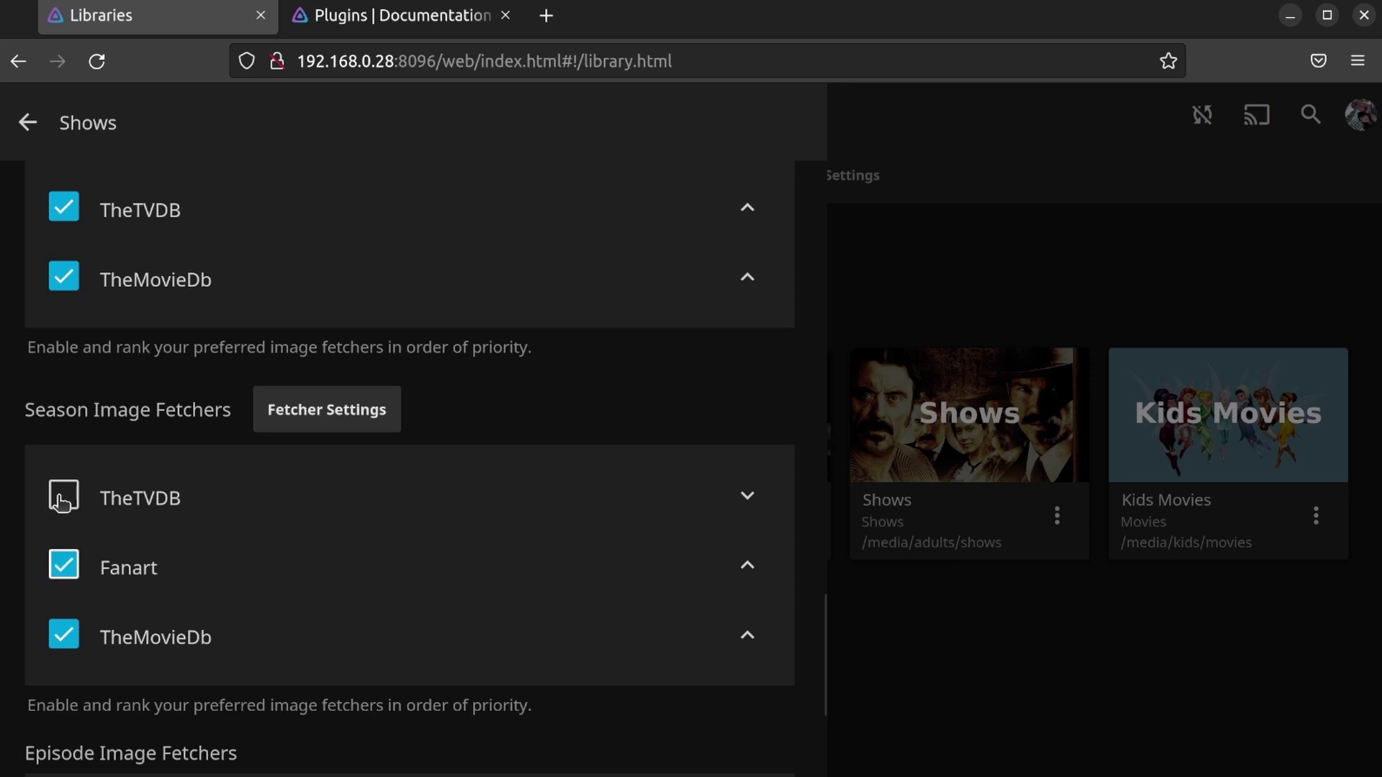
left_click(64, 495)
left_click(746, 566)
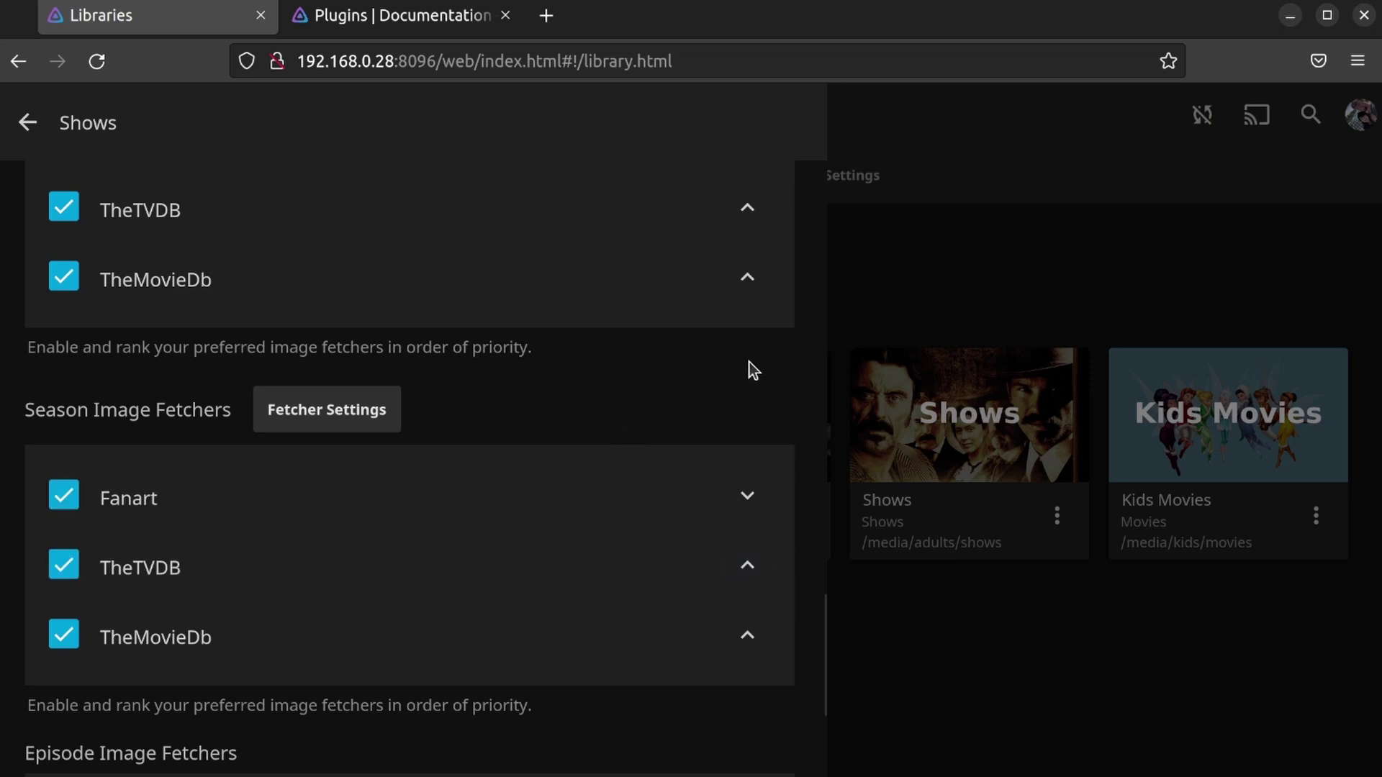
Step: Enable TheTVDB as an episode image fetcher for the Shows library and close the library's settings
scroll(750, 360, "down", 5)
left_click(65, 426)
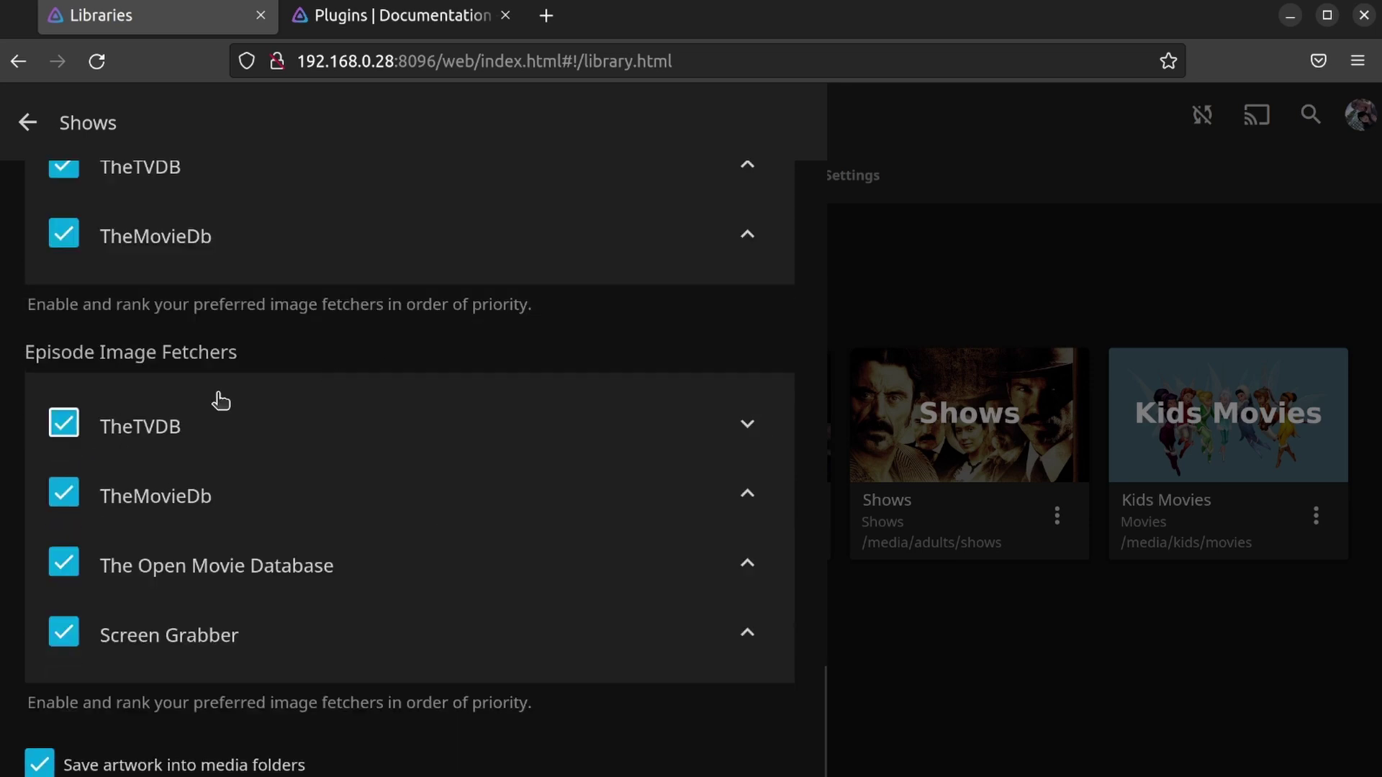
scroll(795, 360, "down", 7)
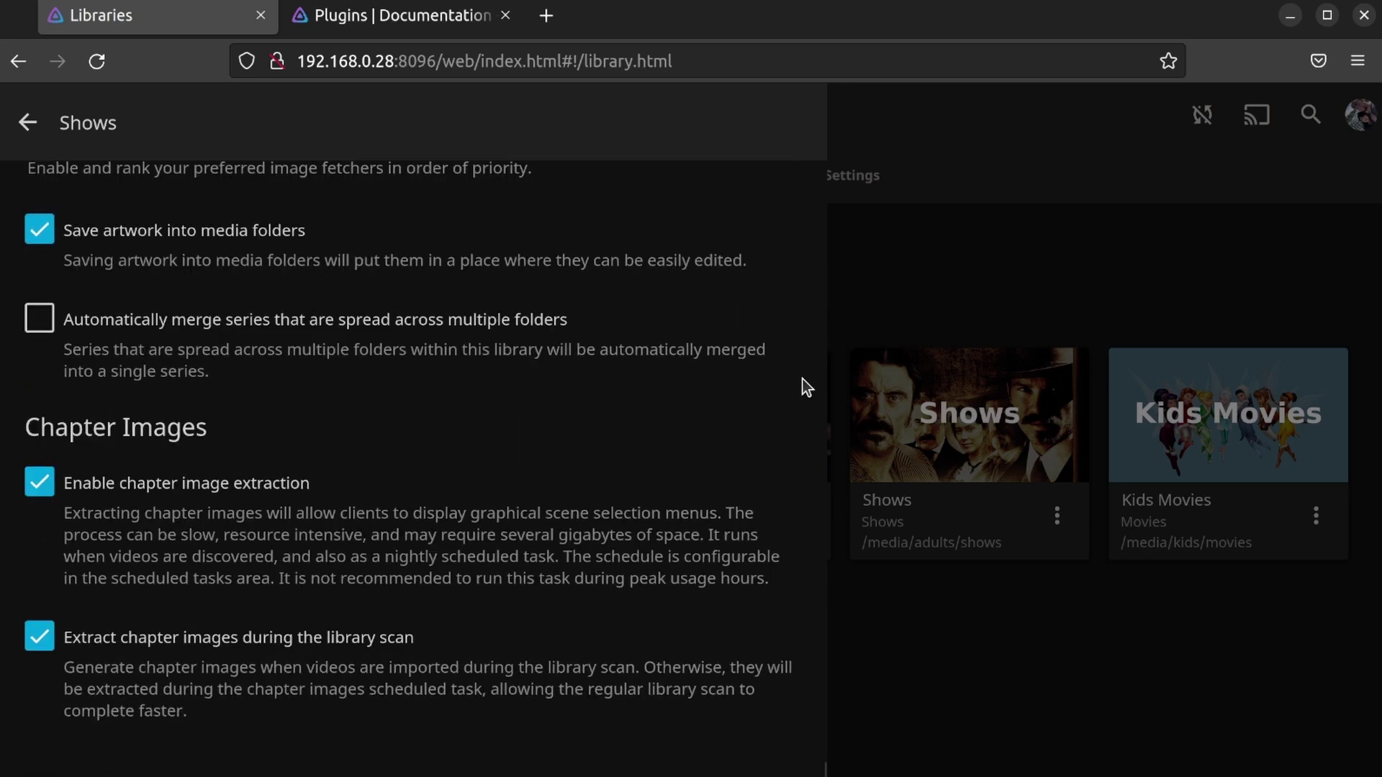
key("Escape")
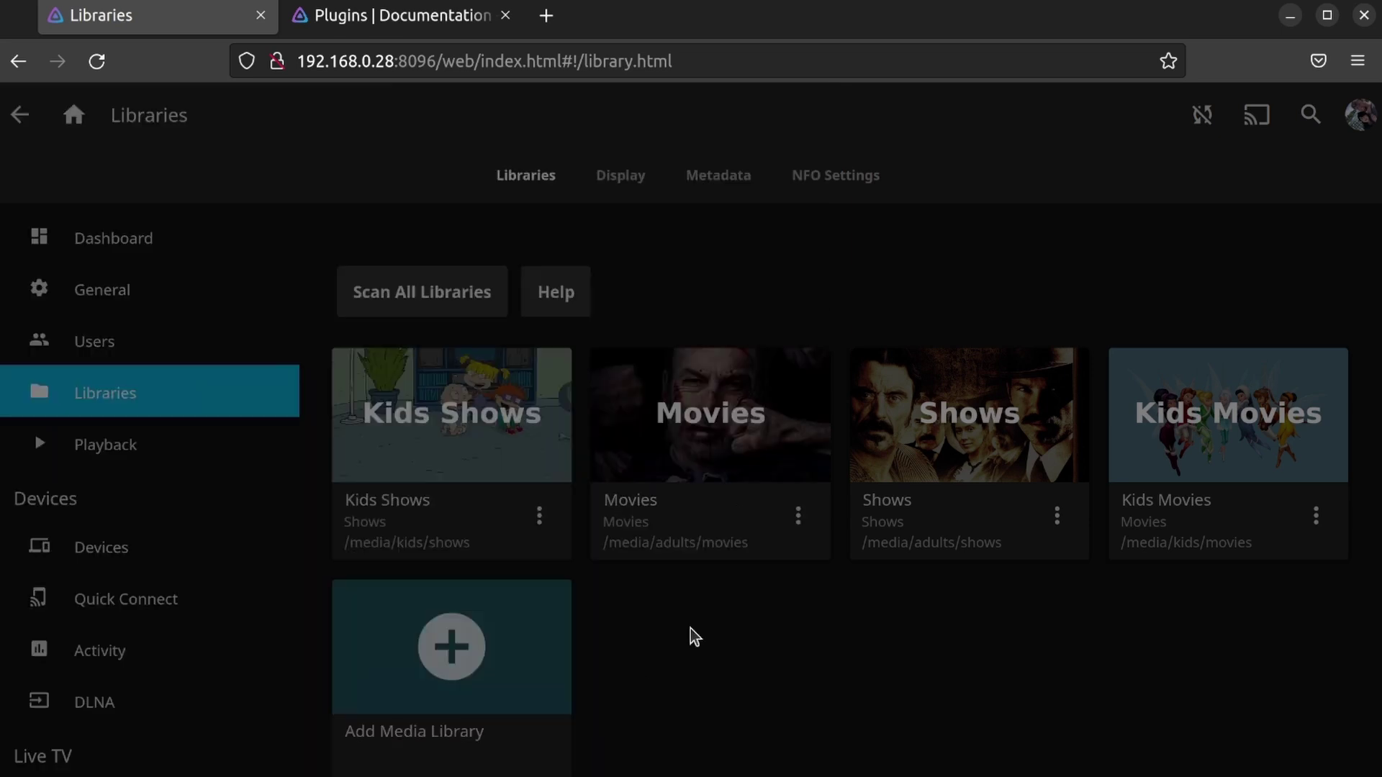
Step: Scan the Shows library with the refresh mode Replace all metadata, without replacing existing images
left_click(1056, 515)
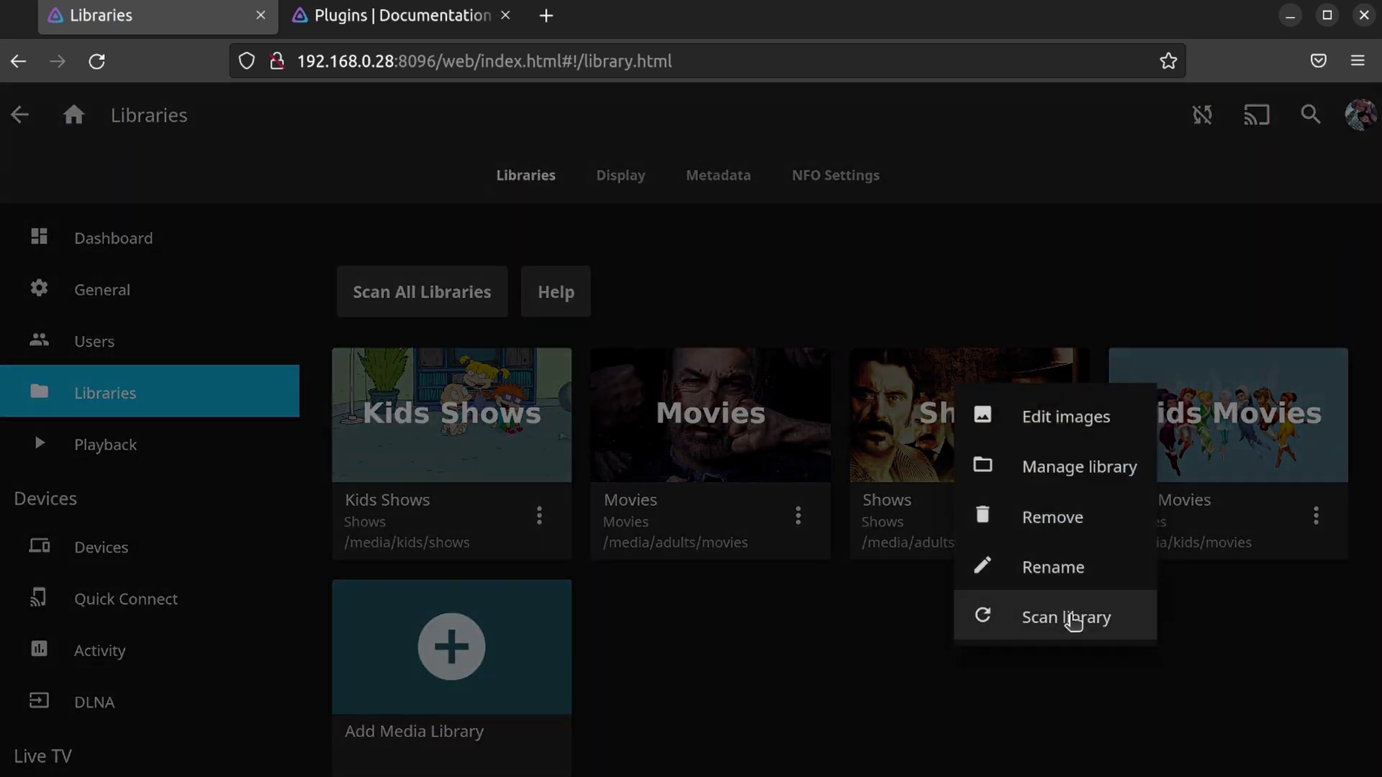
left_click(1071, 621)
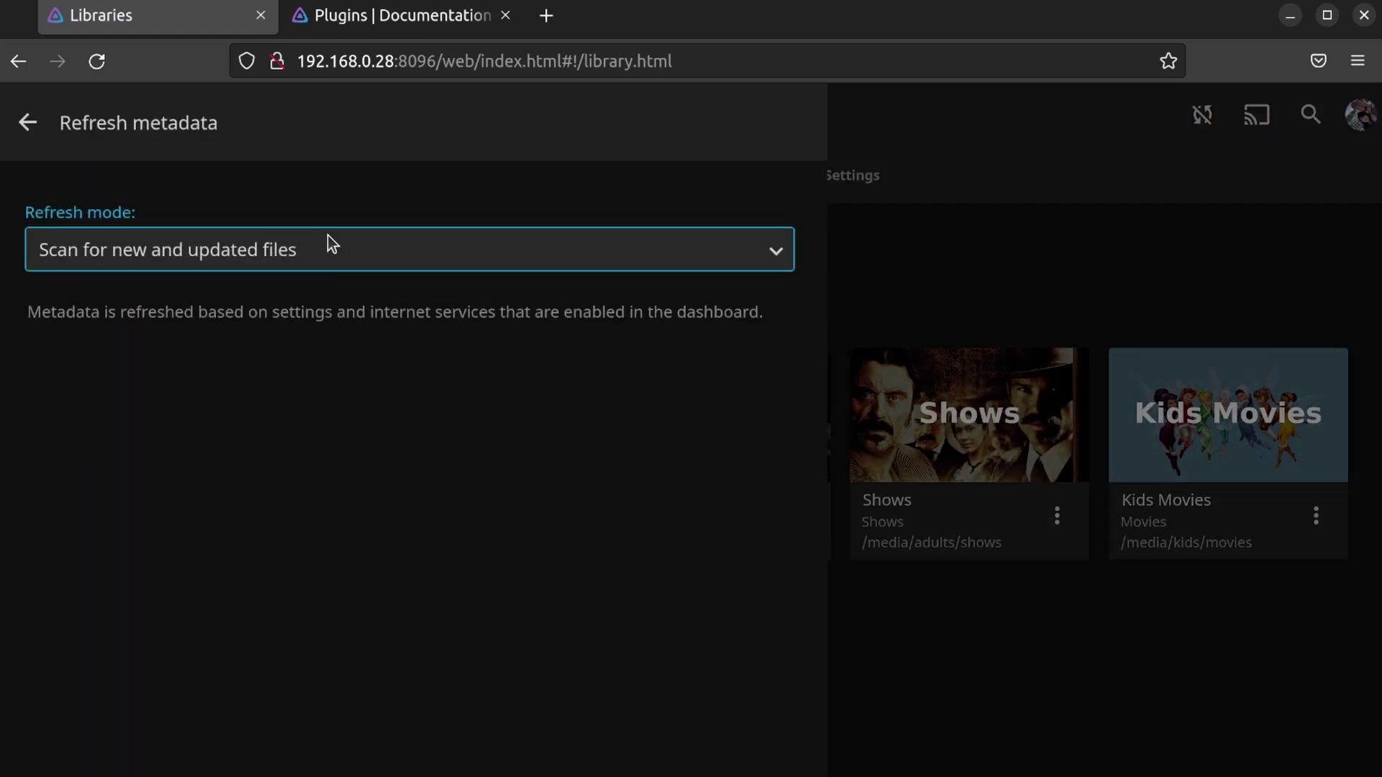
left_click(327, 235)
left_click(114, 357)
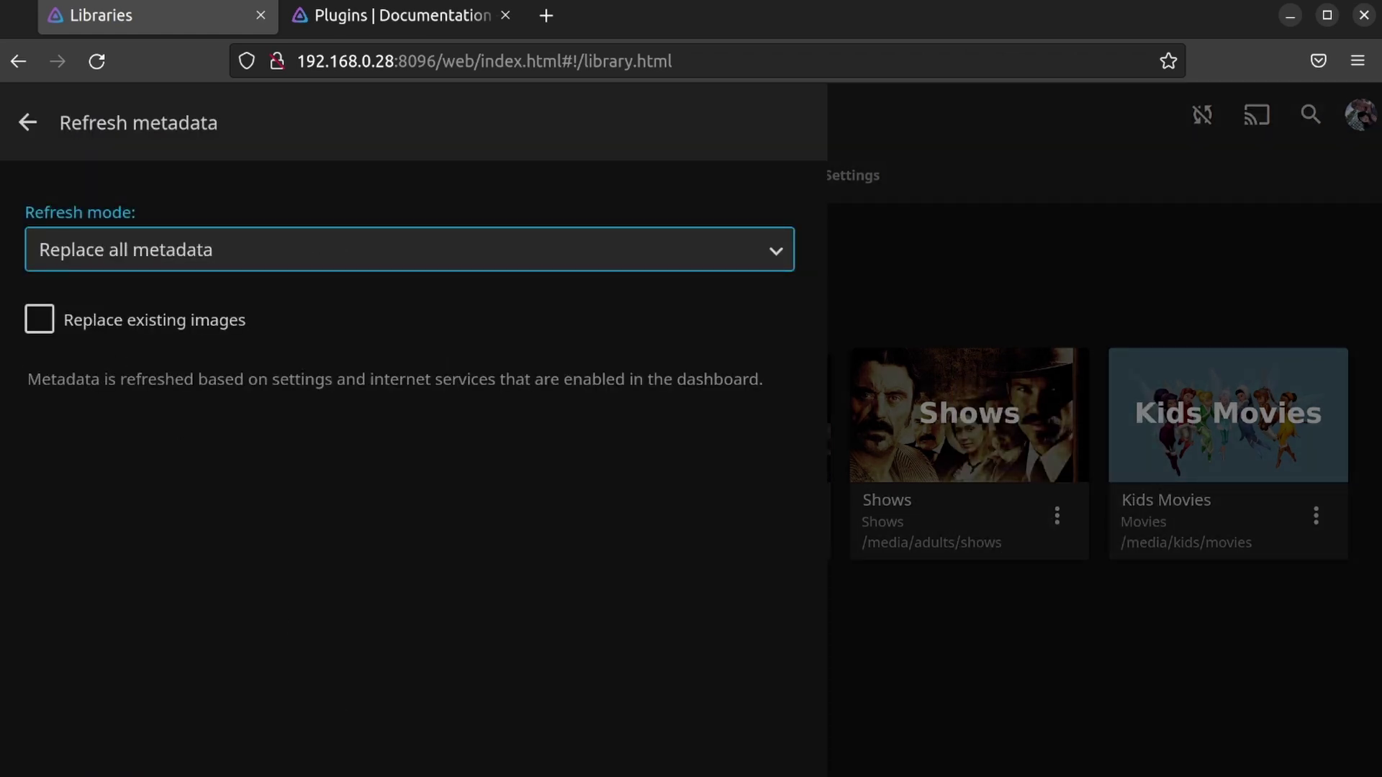
left_click(808, 758)
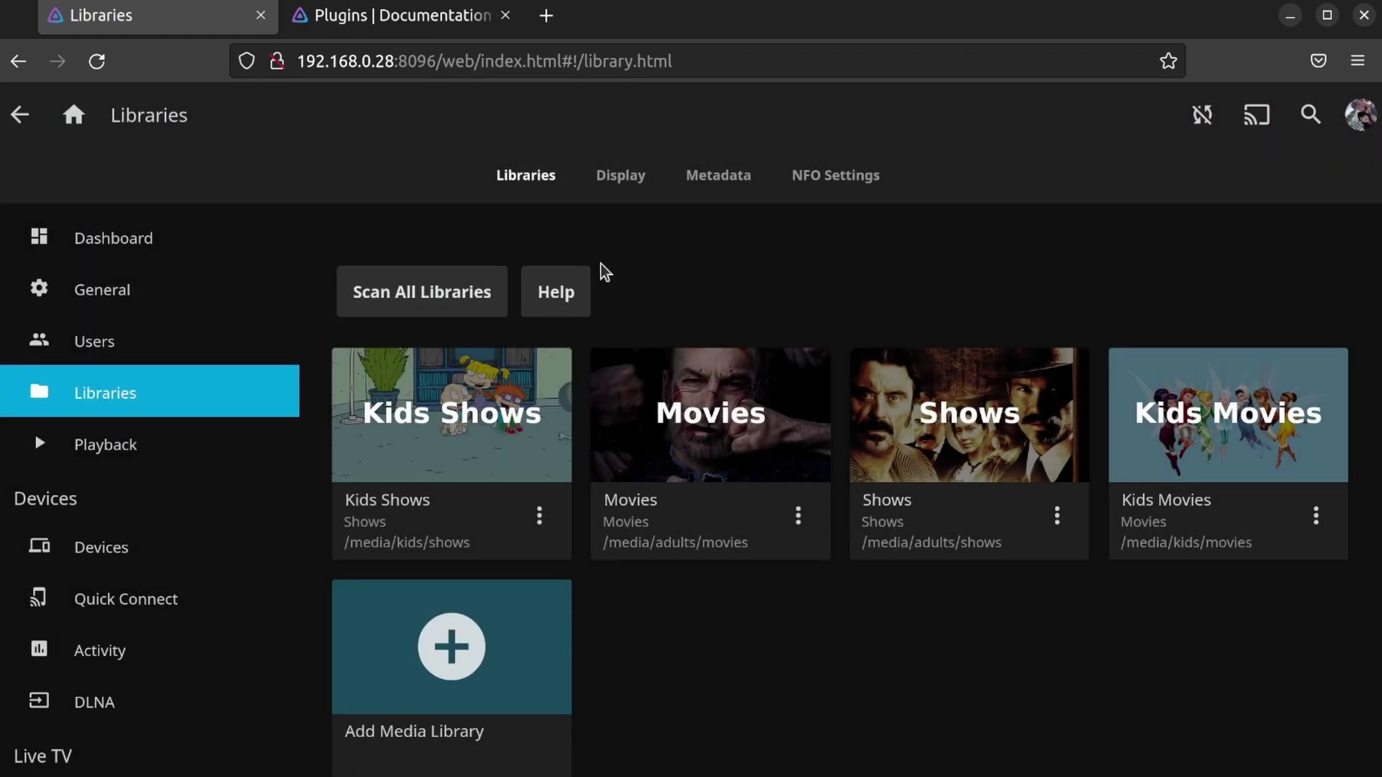
Step: Open the Movies library from the home page and look through its posters
left_click(73, 117)
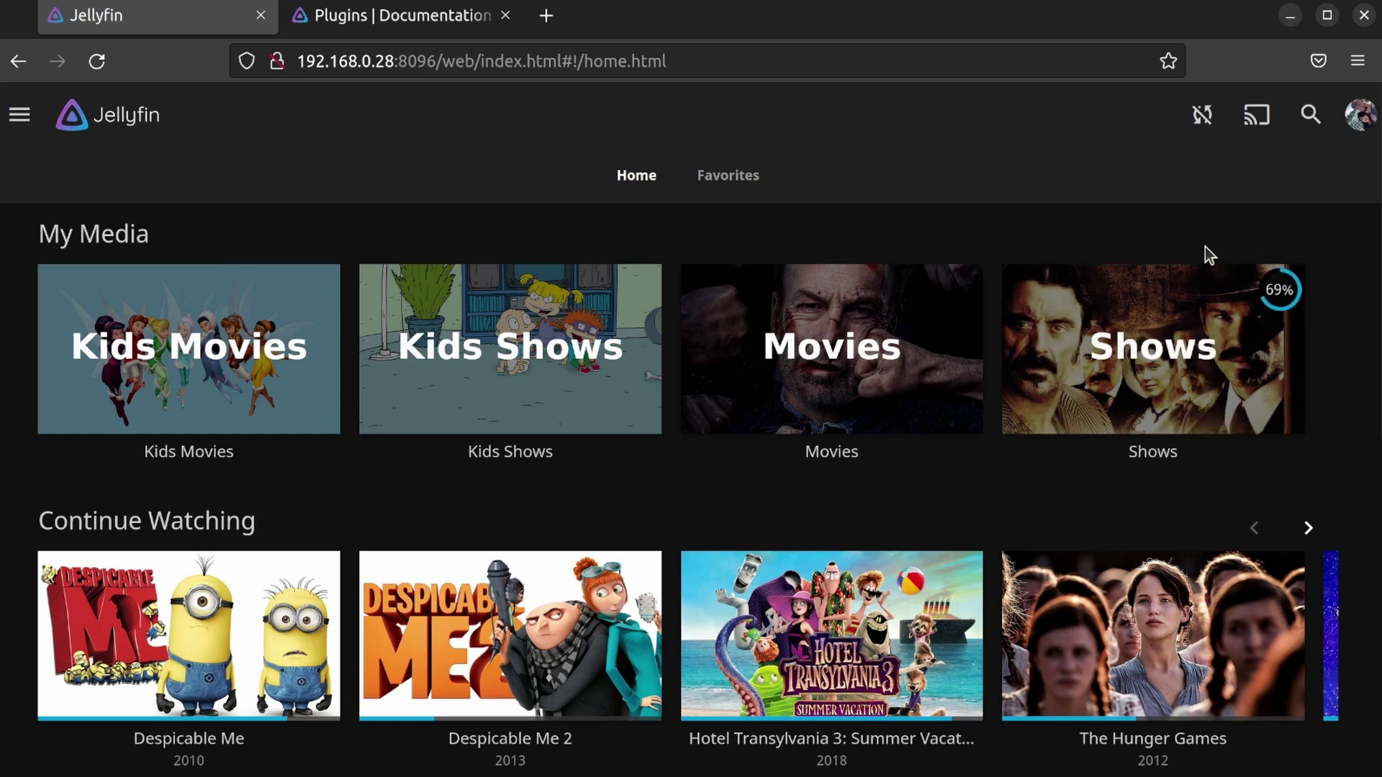
left_click(887, 319)
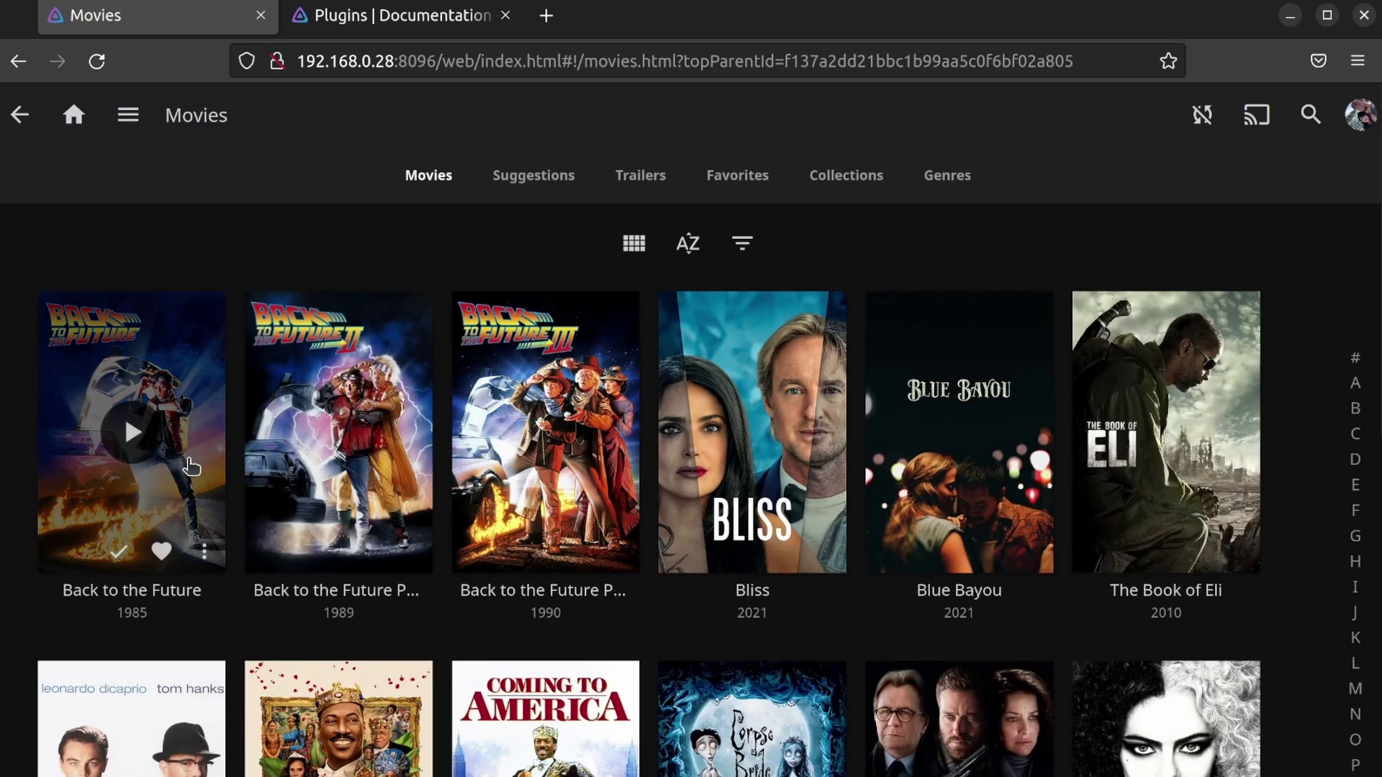
scroll(947, 457, "down", 10)
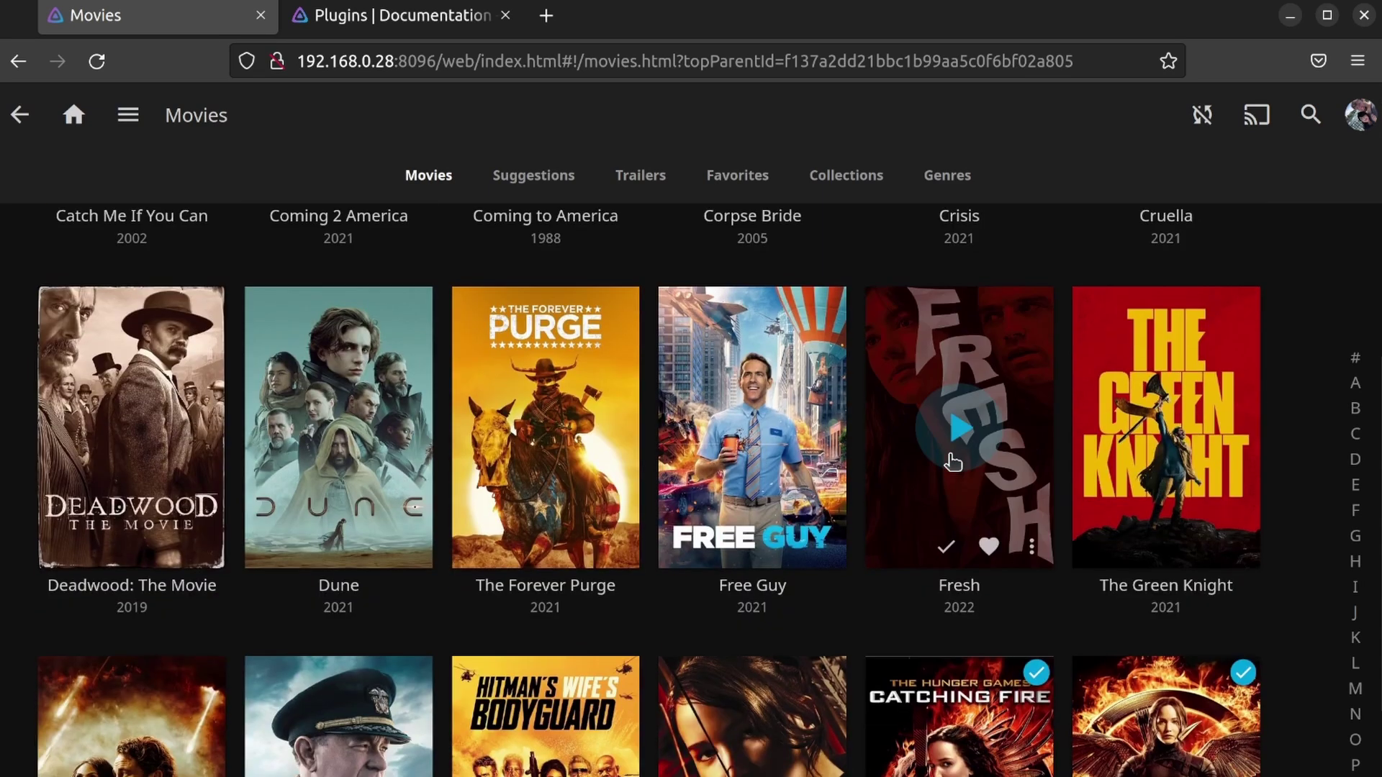
scroll(954, 465, "down", 5)
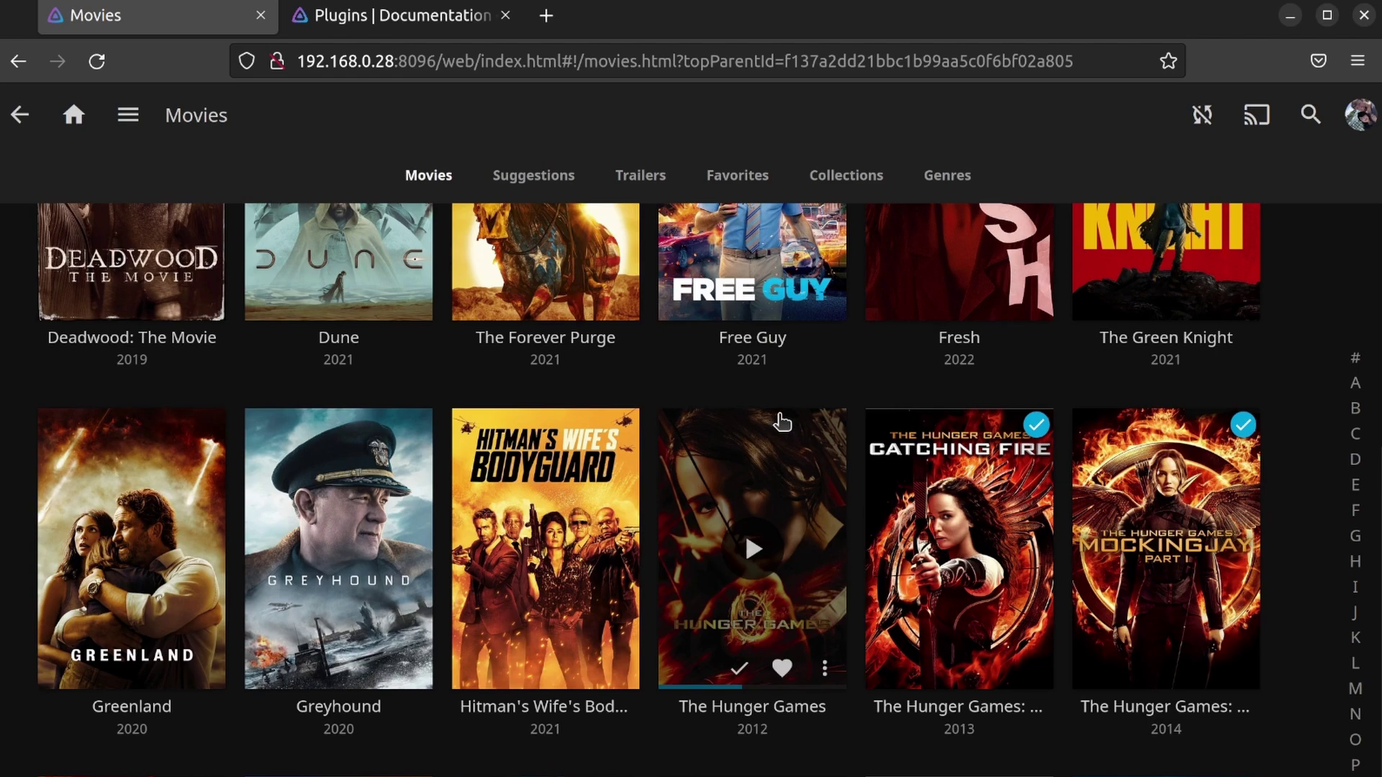
scroll(826, 395, "up", 10)
scroll(827, 395, "up", 5)
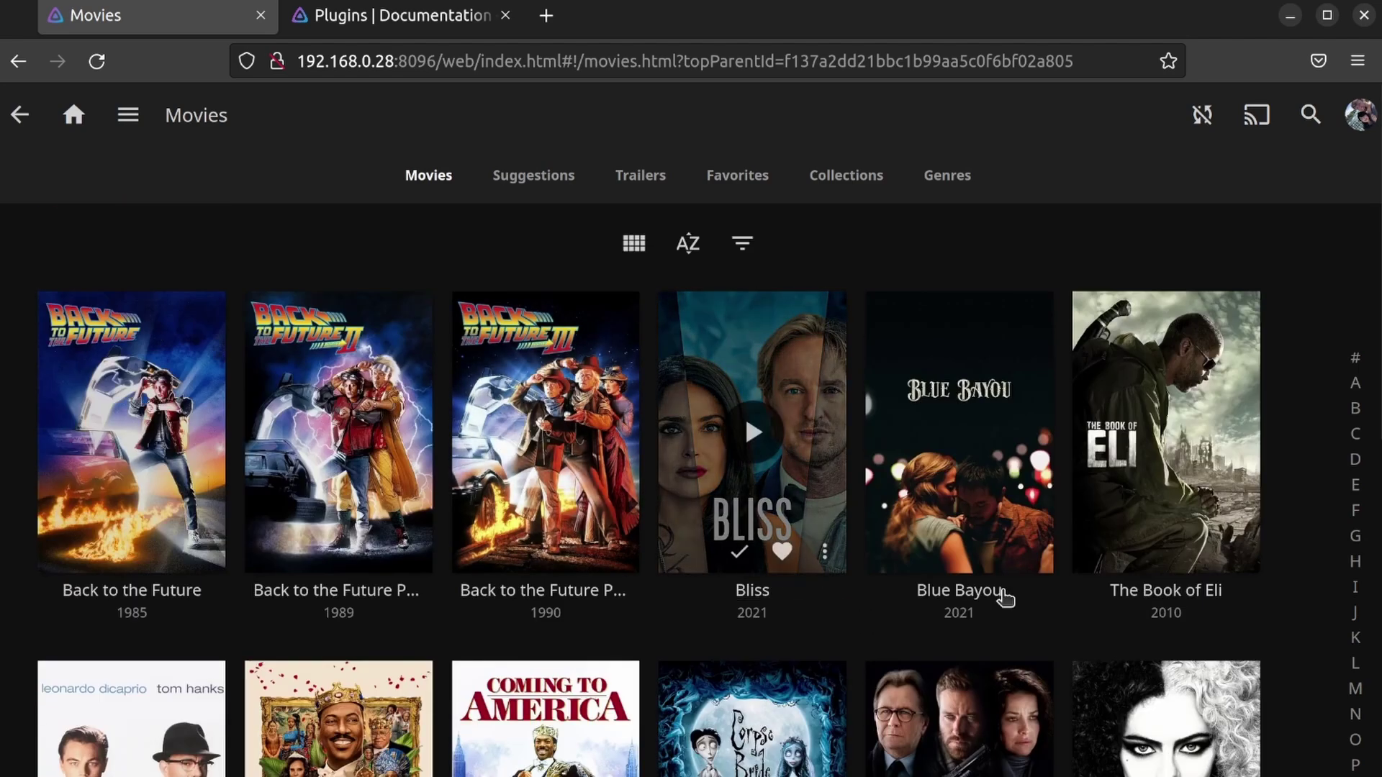
scroll(827, 353, "down", 10)
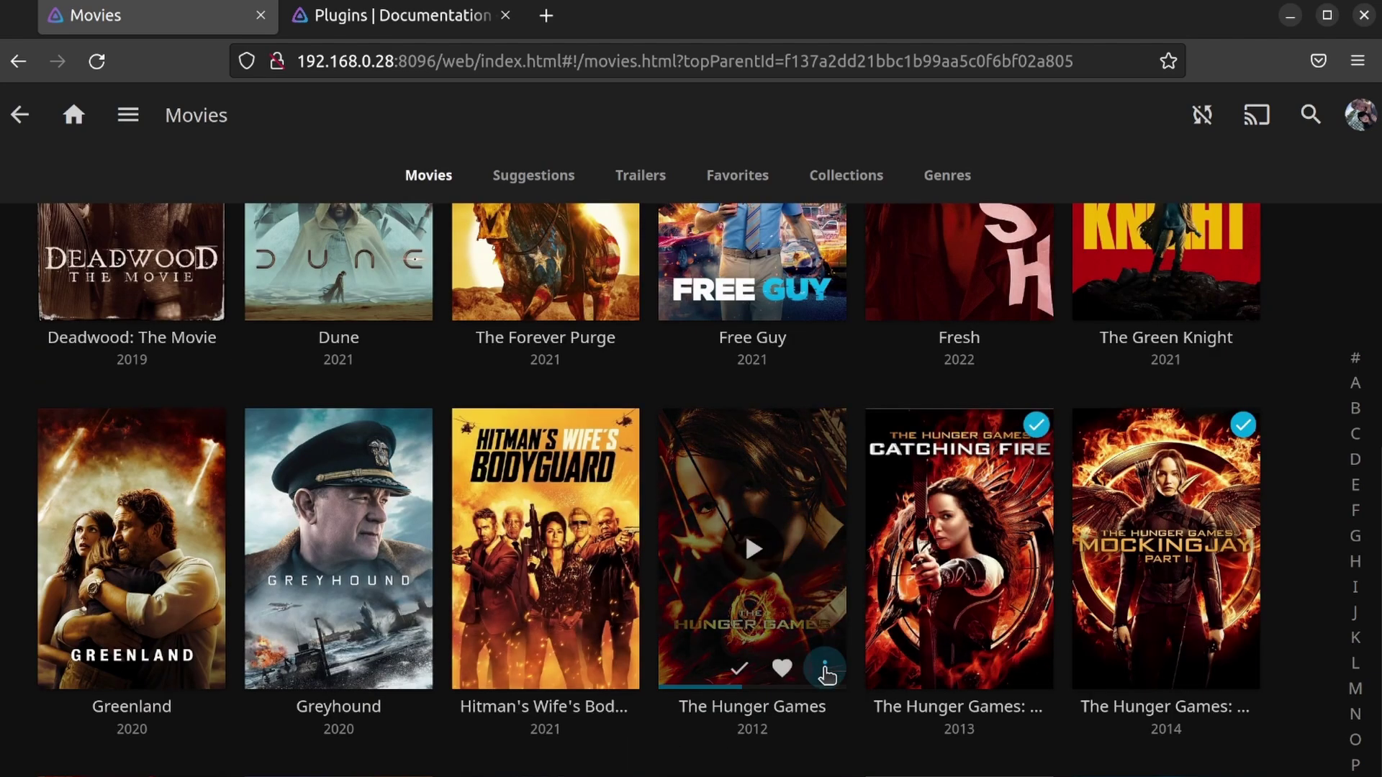
Step: Search for alternative primary images for The Hunger Games, examine which providers the posters come from, and close the image search
left_click(828, 666)
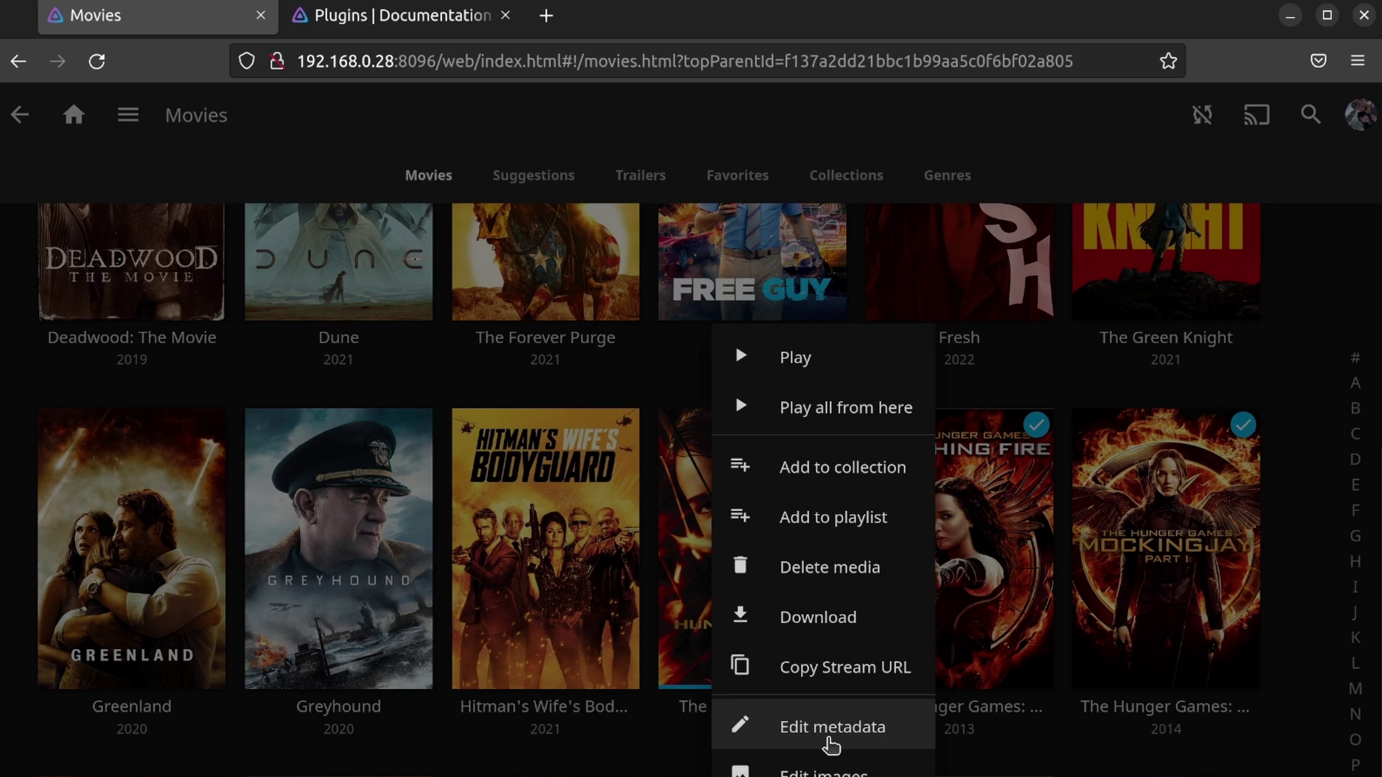
left_click(835, 774)
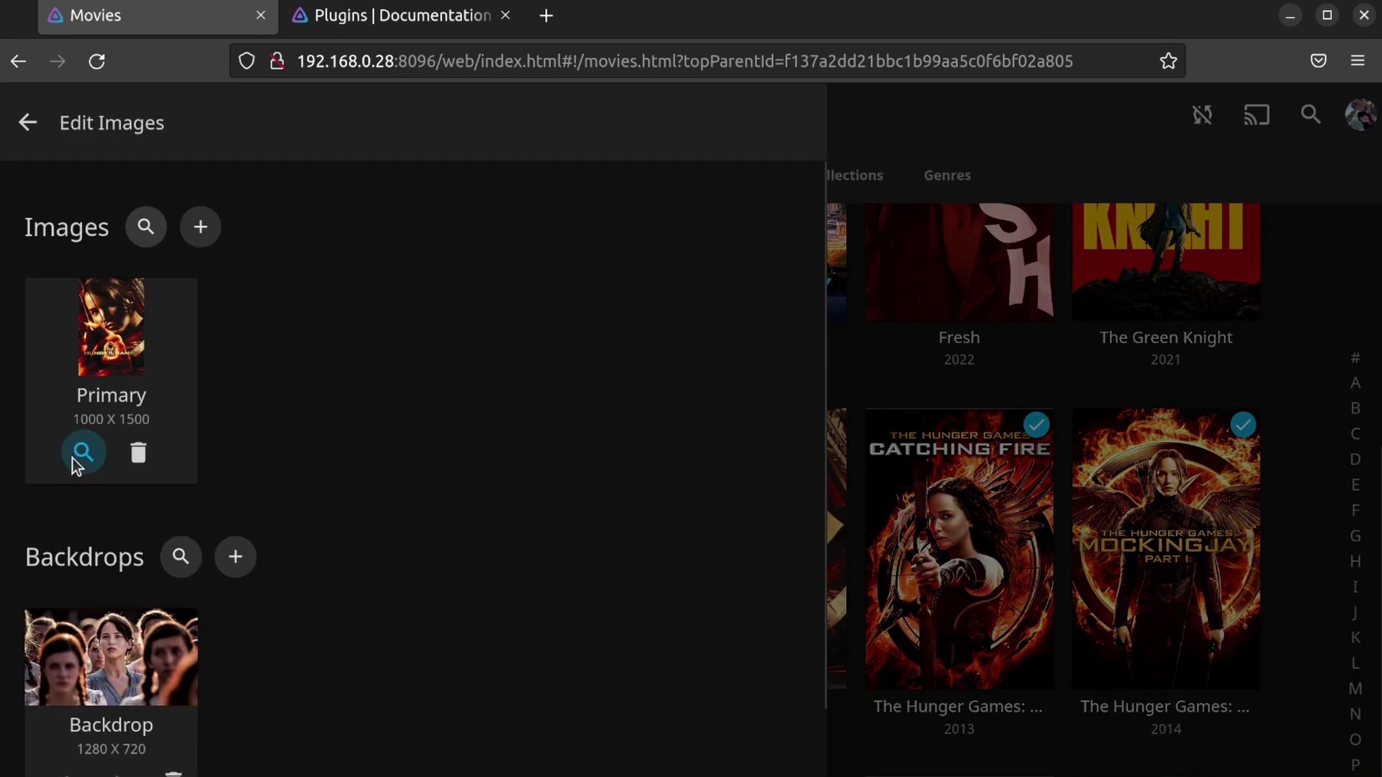
left_click(78, 464)
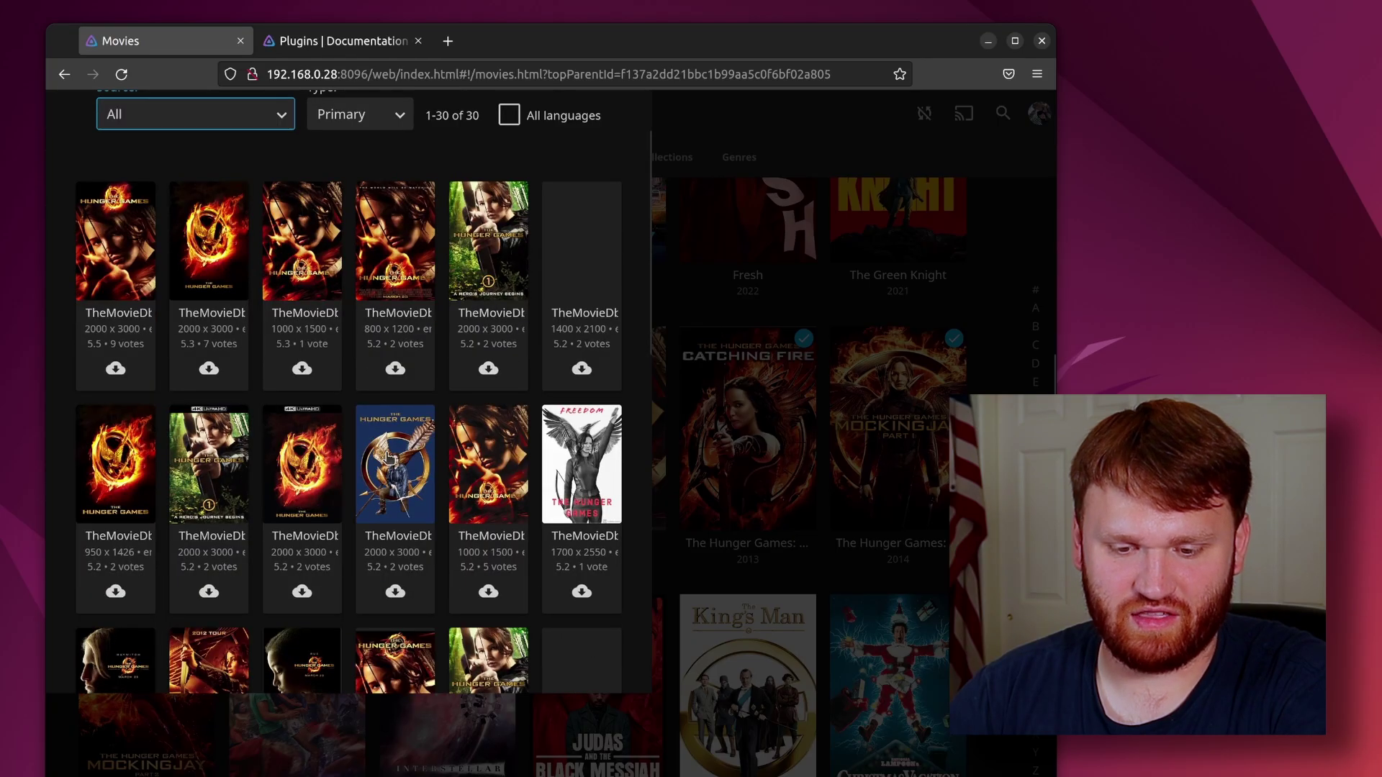
scroll(462, 583, "down", 3)
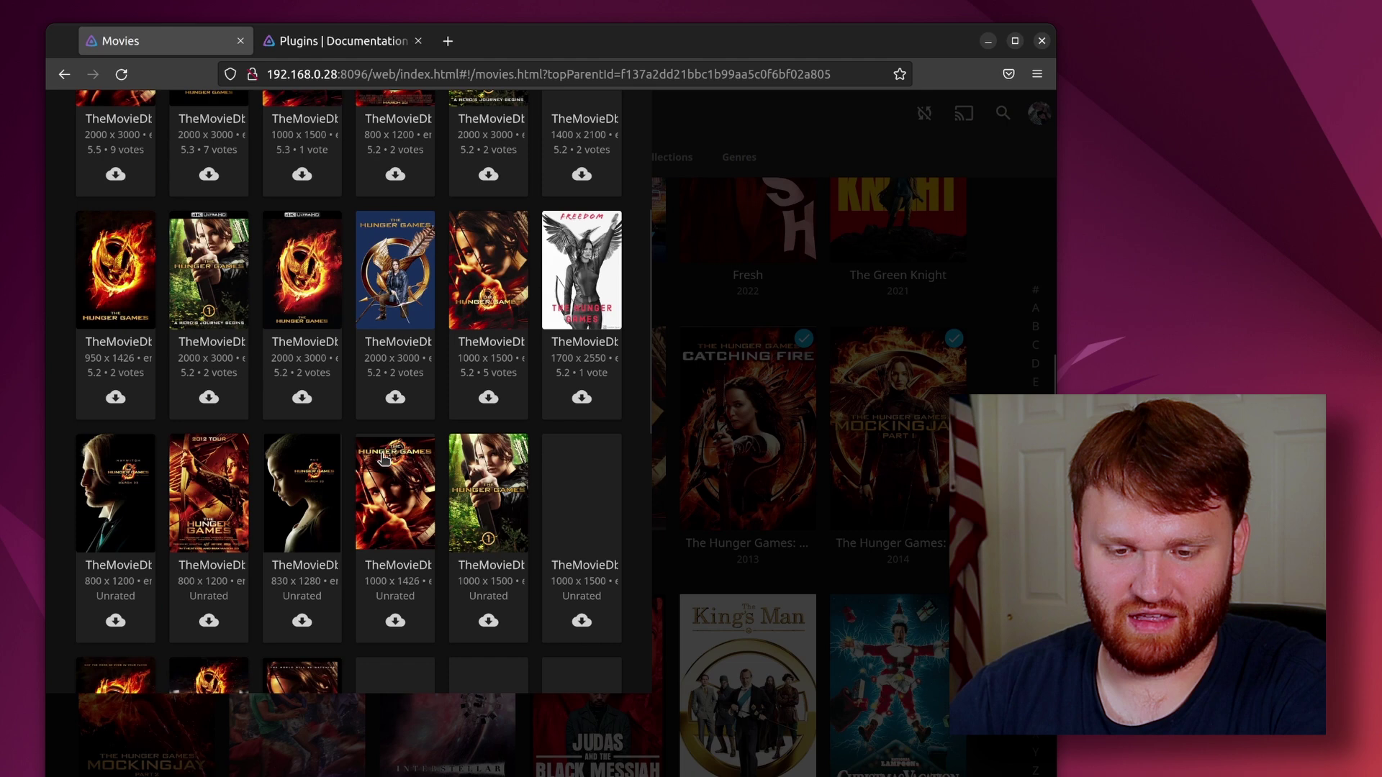
scroll(384, 459, "down", 4)
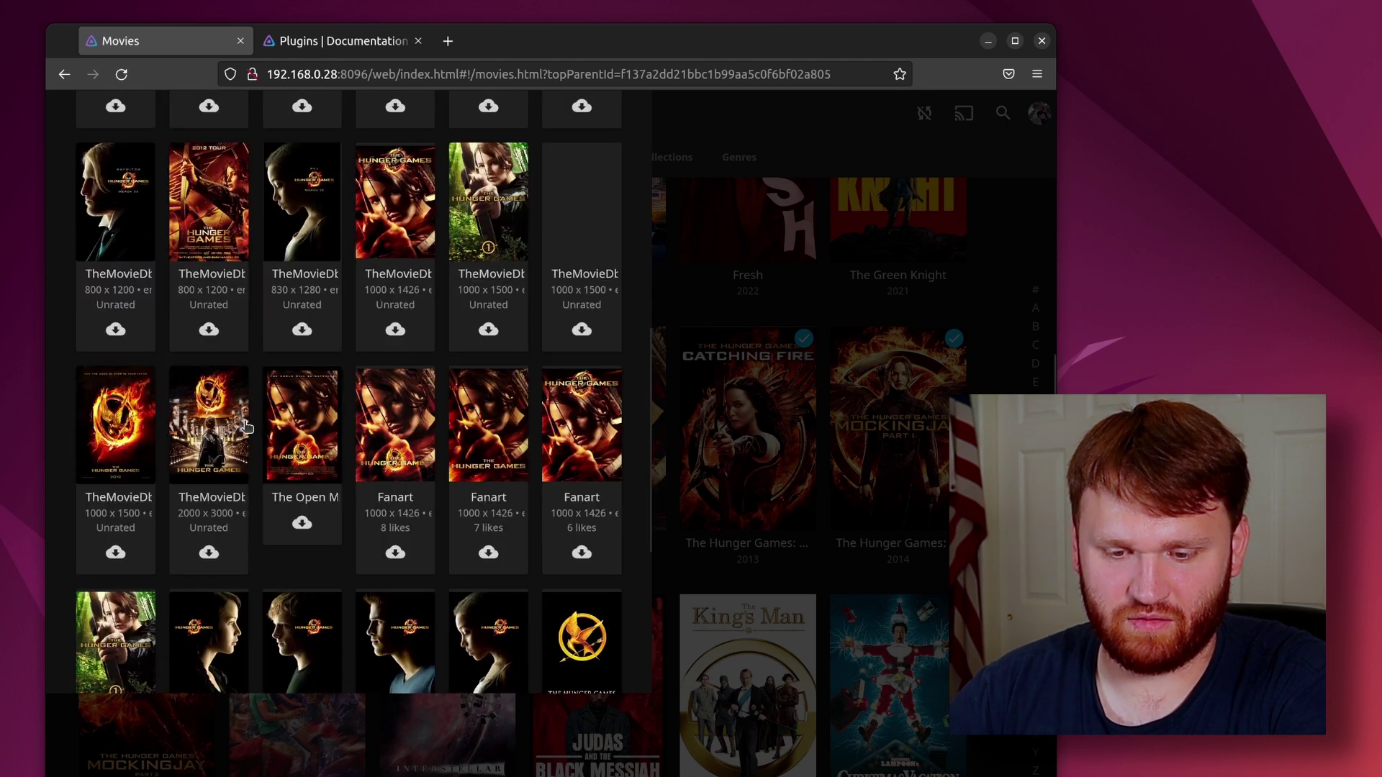
scroll(245, 426, "down", 3)
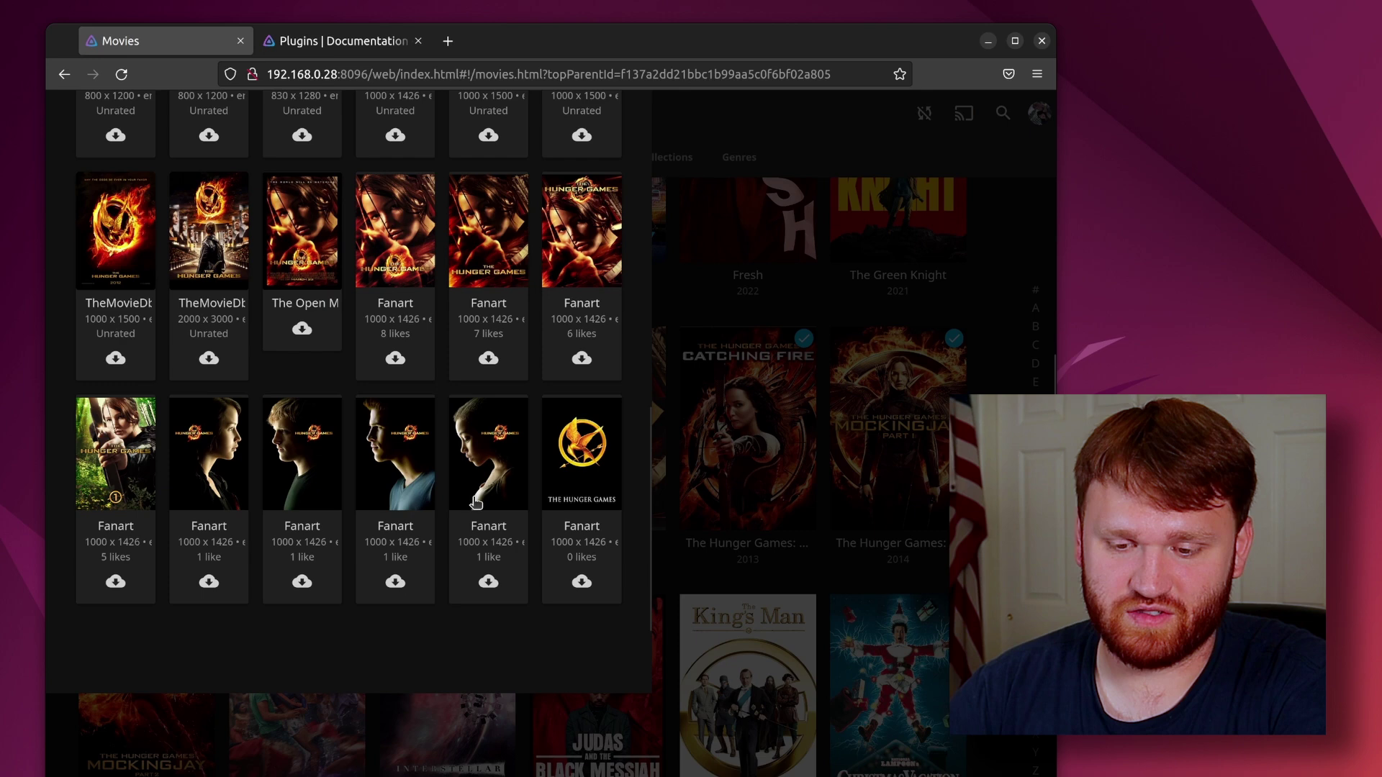
scroll(437, 373, "up", 3)
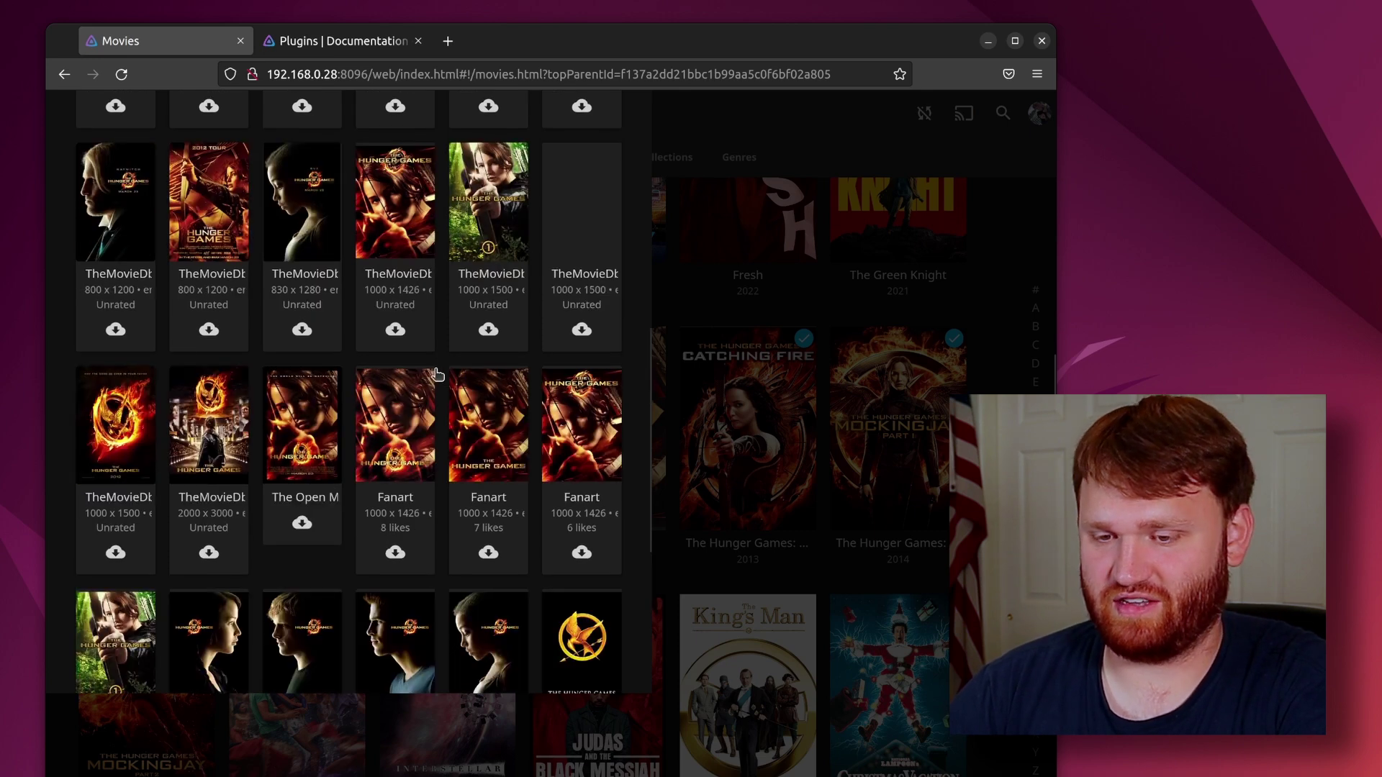
scroll(460, 422, "down", 1)
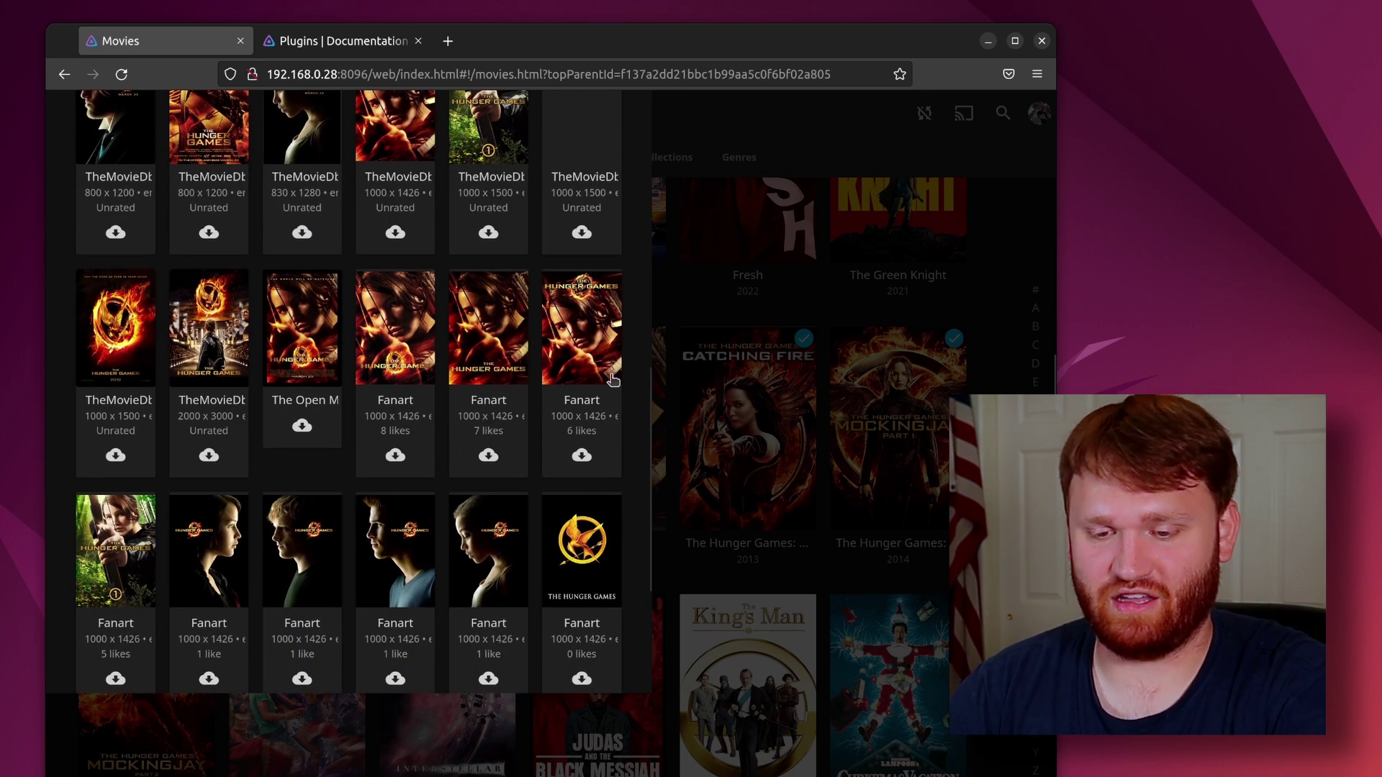
left_click(736, 231)
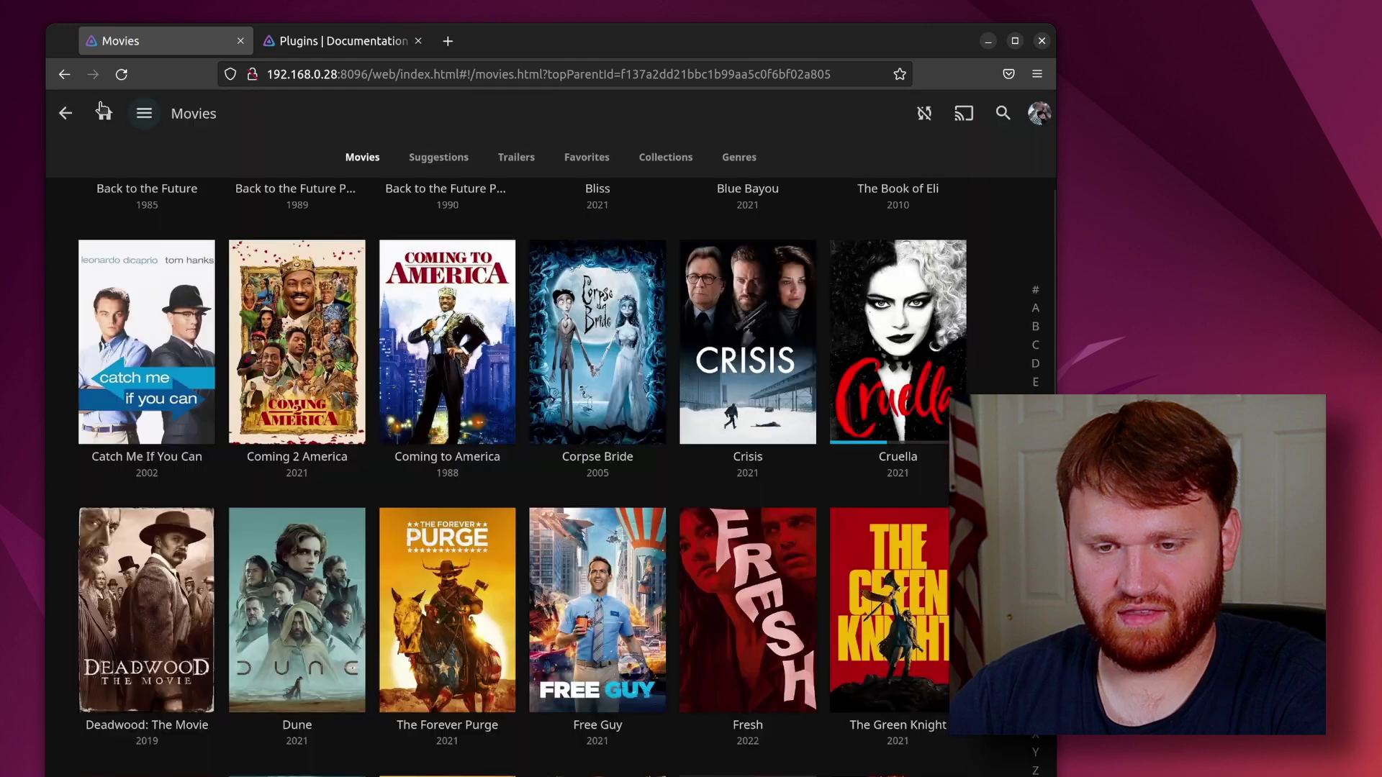
Step: Open the Shows library and search for alternative primary images for South Park
left_click(67, 115)
left_click(869, 312)
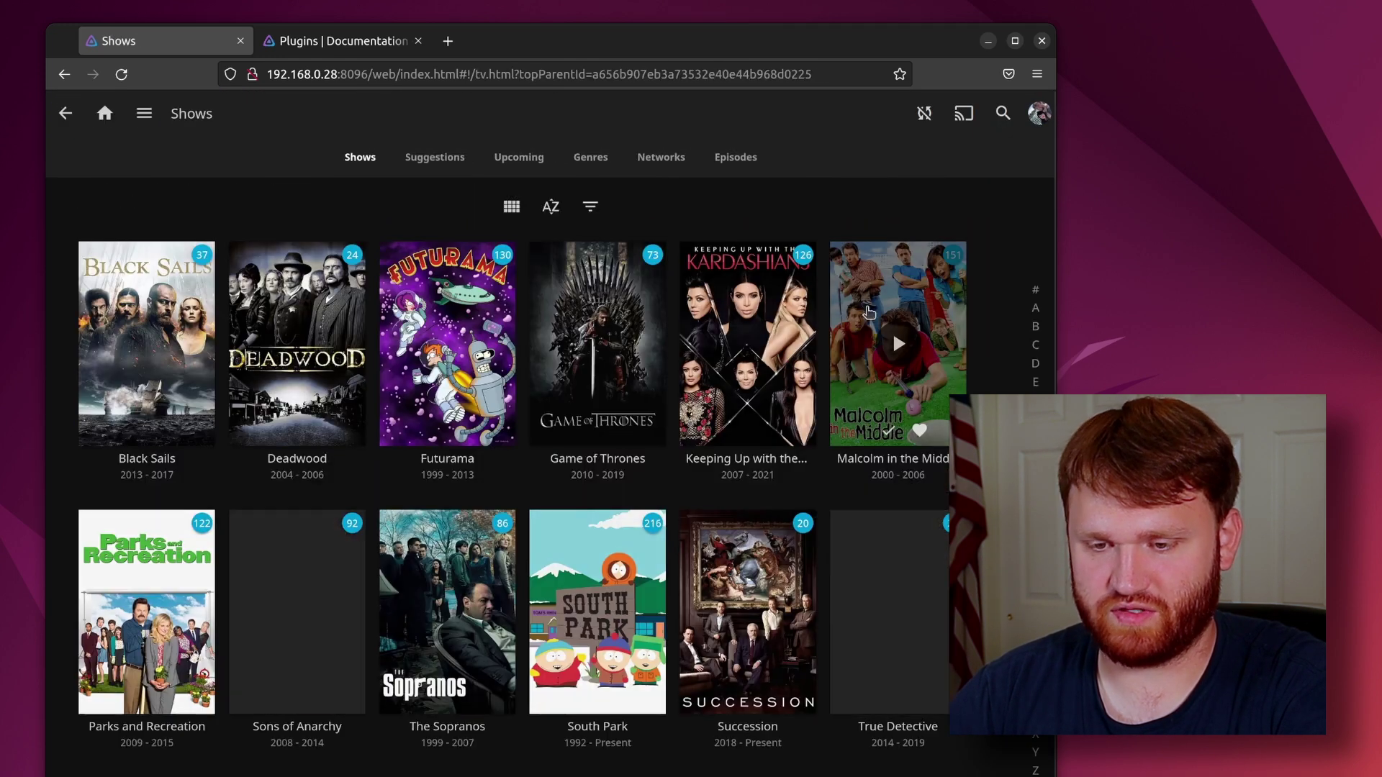
scroll(679, 430, "down", 1)
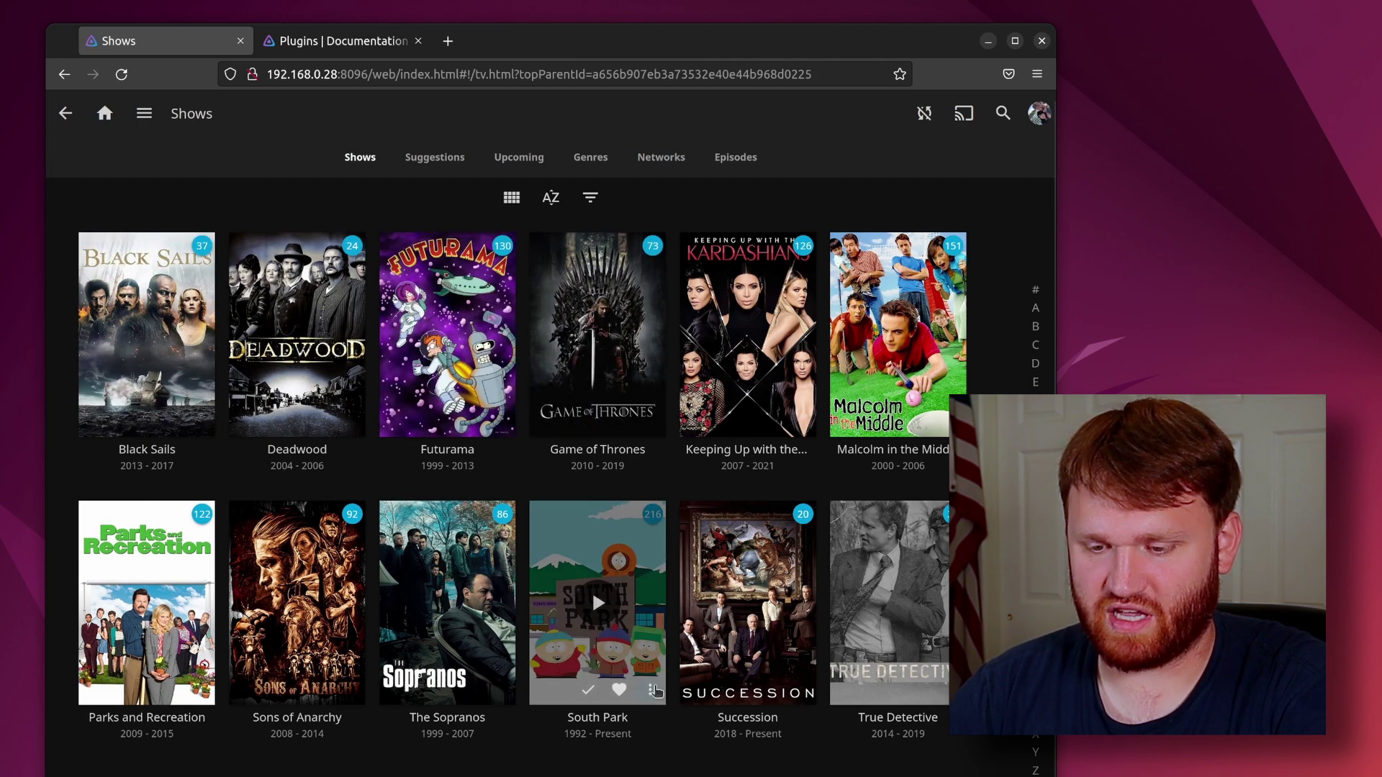
left_click(653, 691)
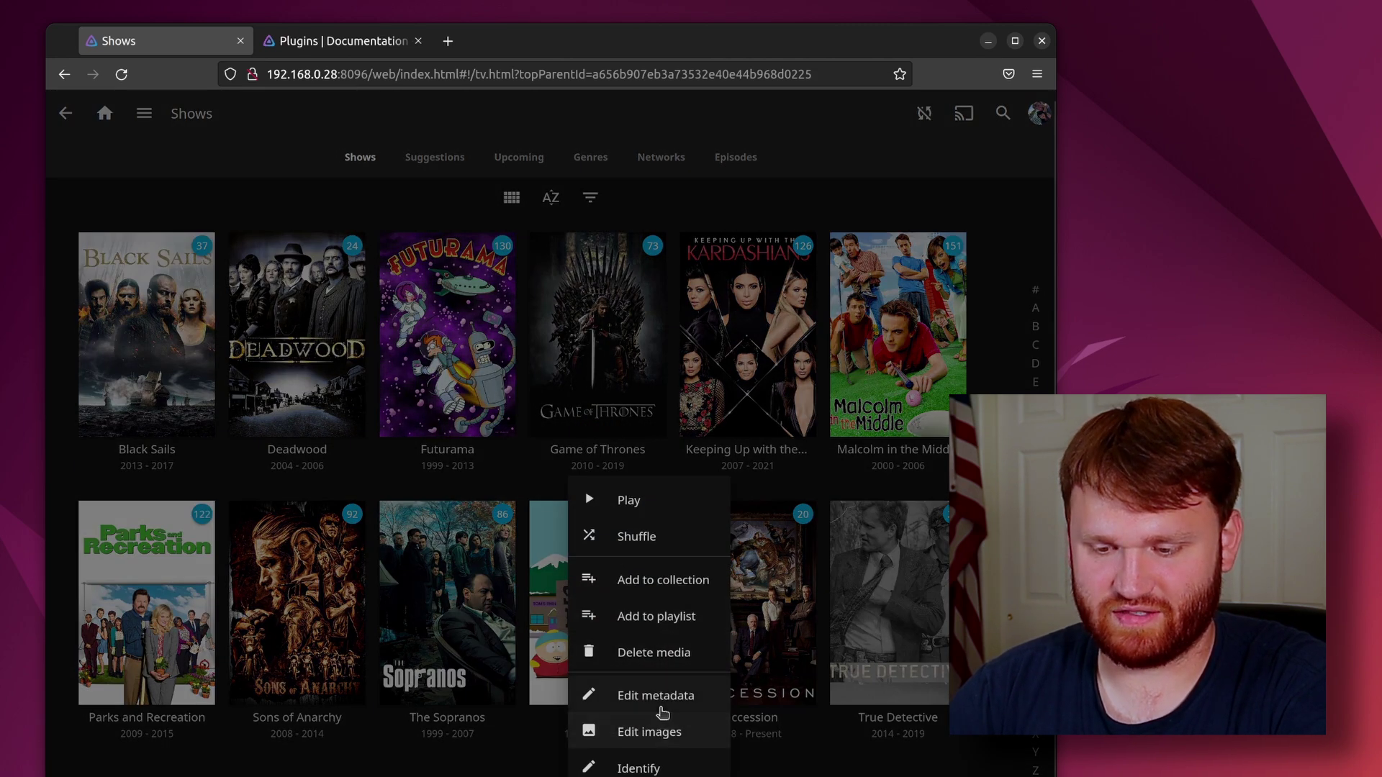
left_click(633, 725)
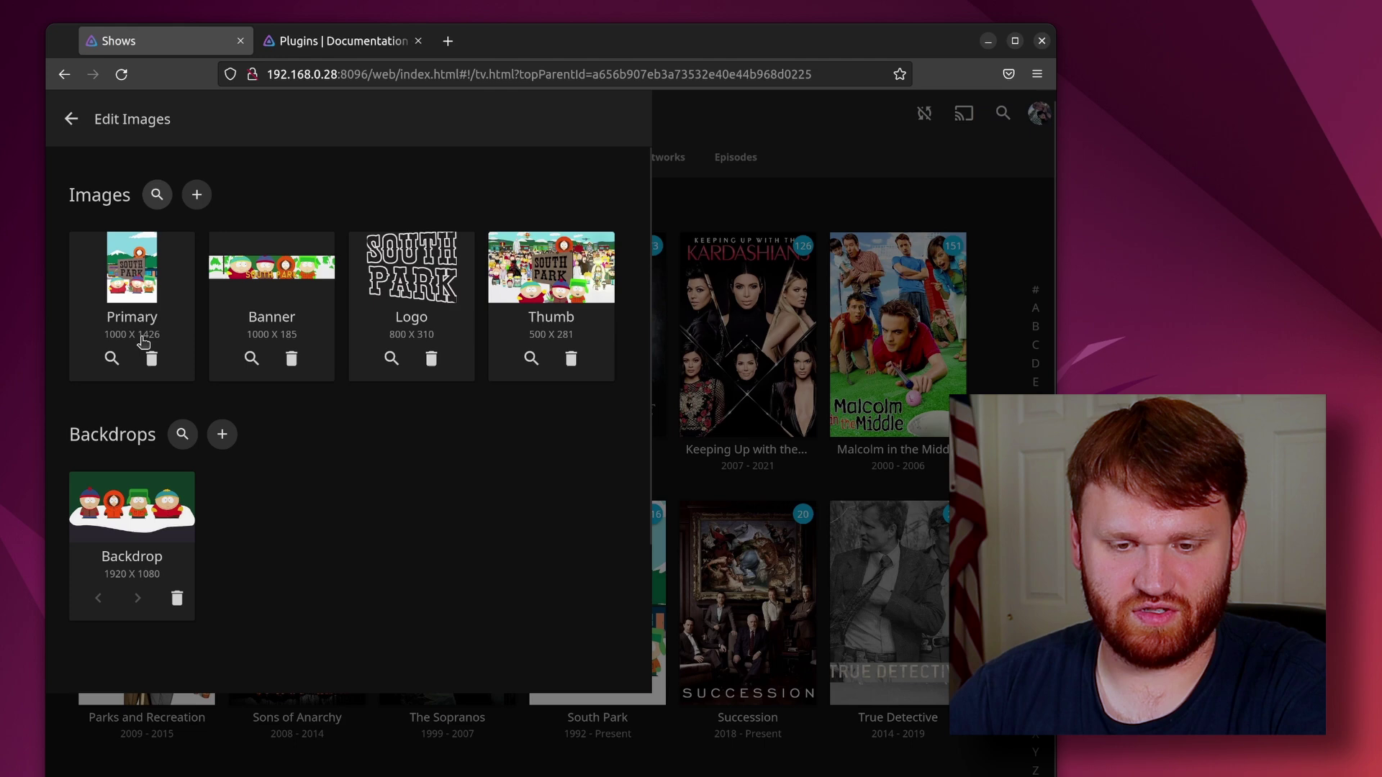
left_click(112, 358)
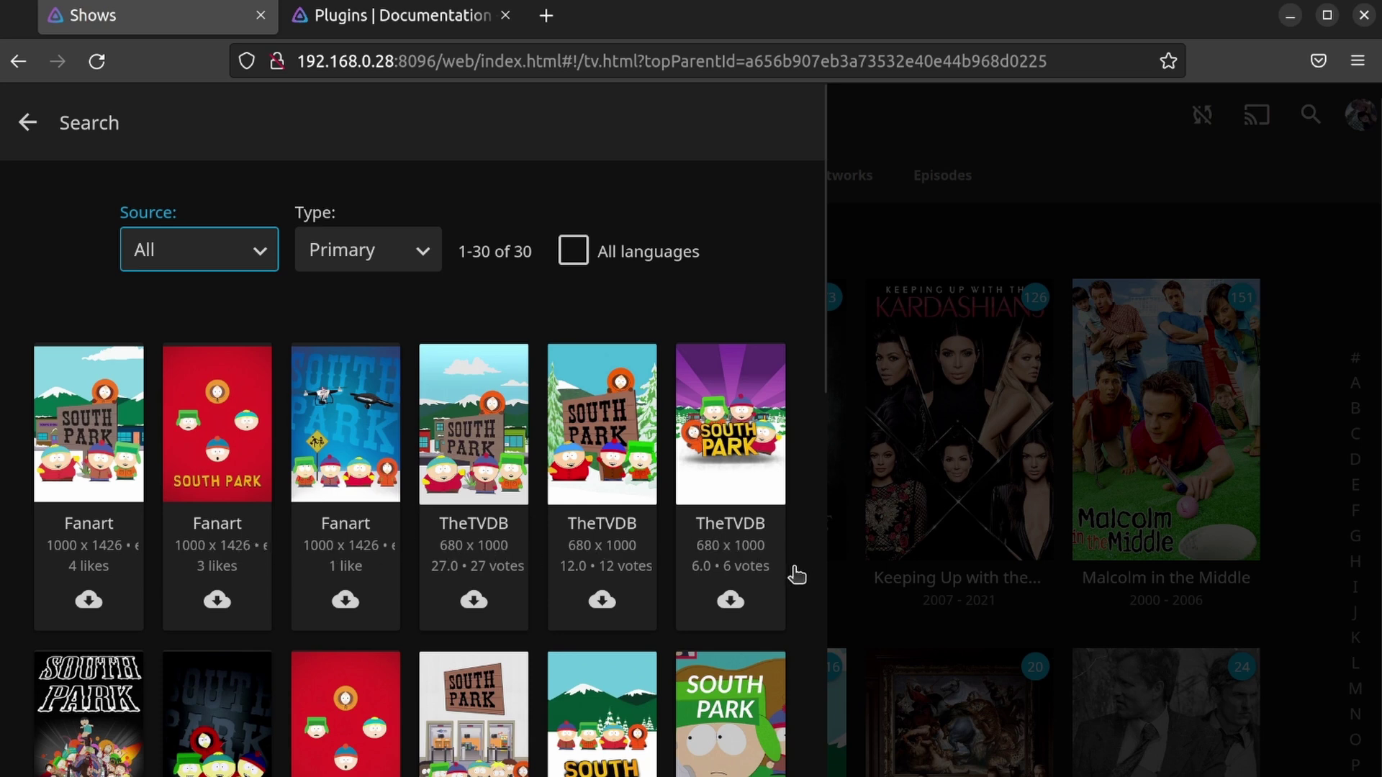
Step: Compare the South Park posters, view the 2000 x 3000 TheMovieDb one at full size, and set it as the show's primary image
scroll(795, 576, "down", 7)
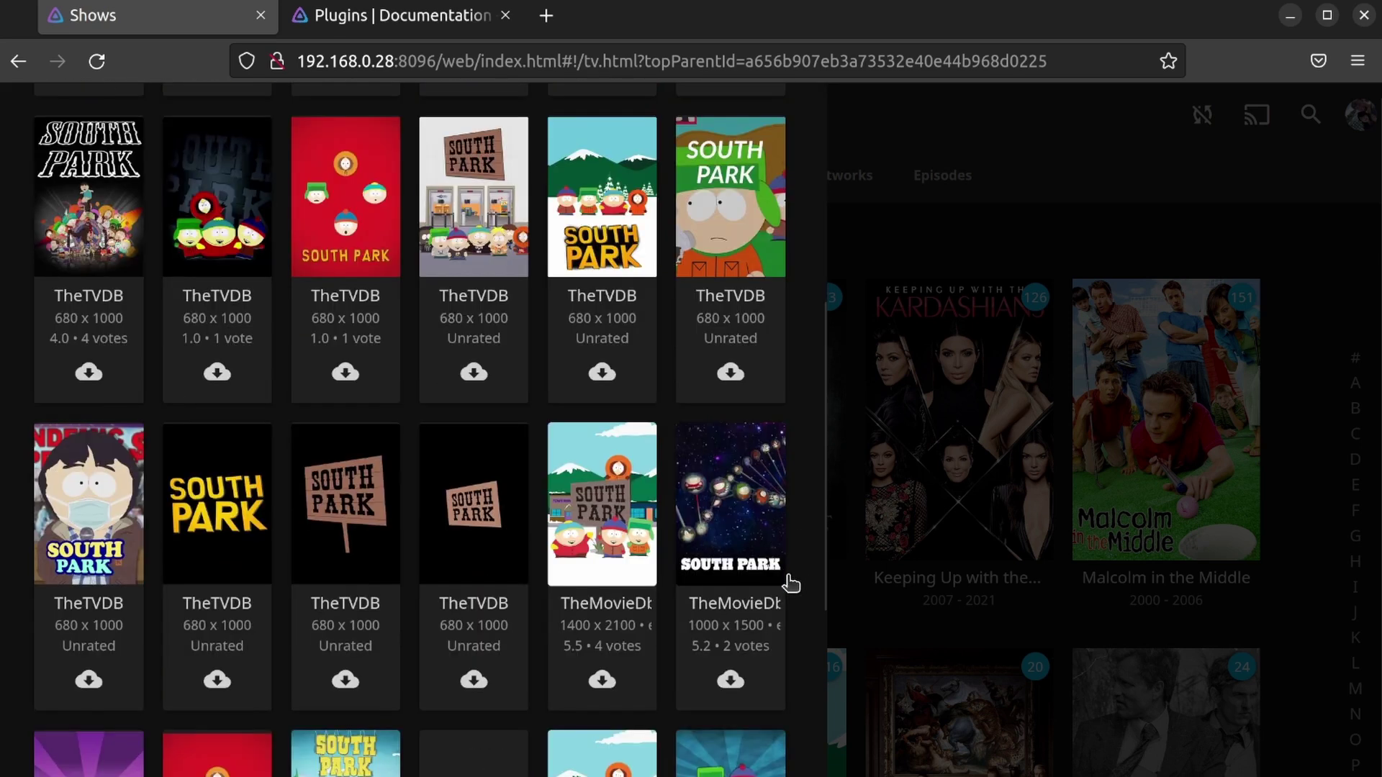
scroll(792, 583, "down", 3)
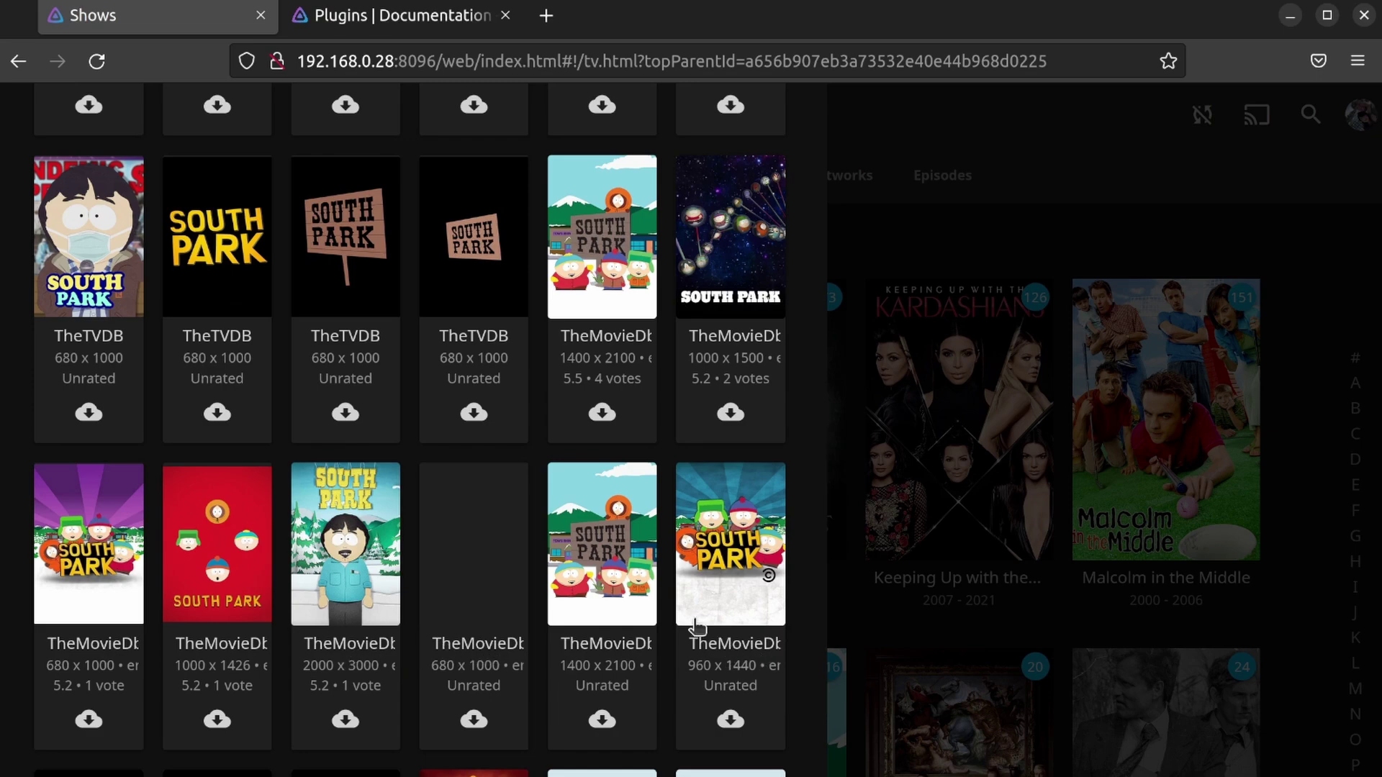
scroll(326, 533, "up", 6)
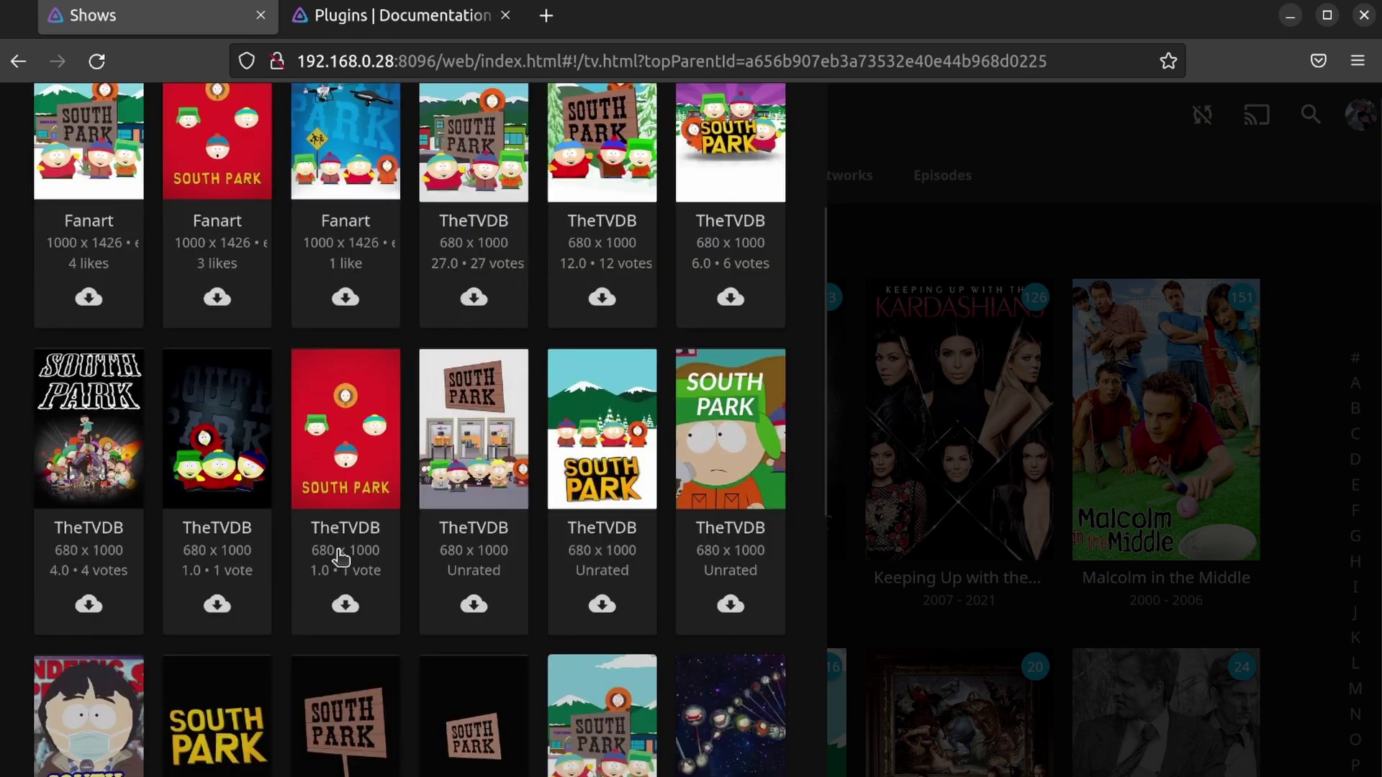
scroll(320, 565, "down", 4)
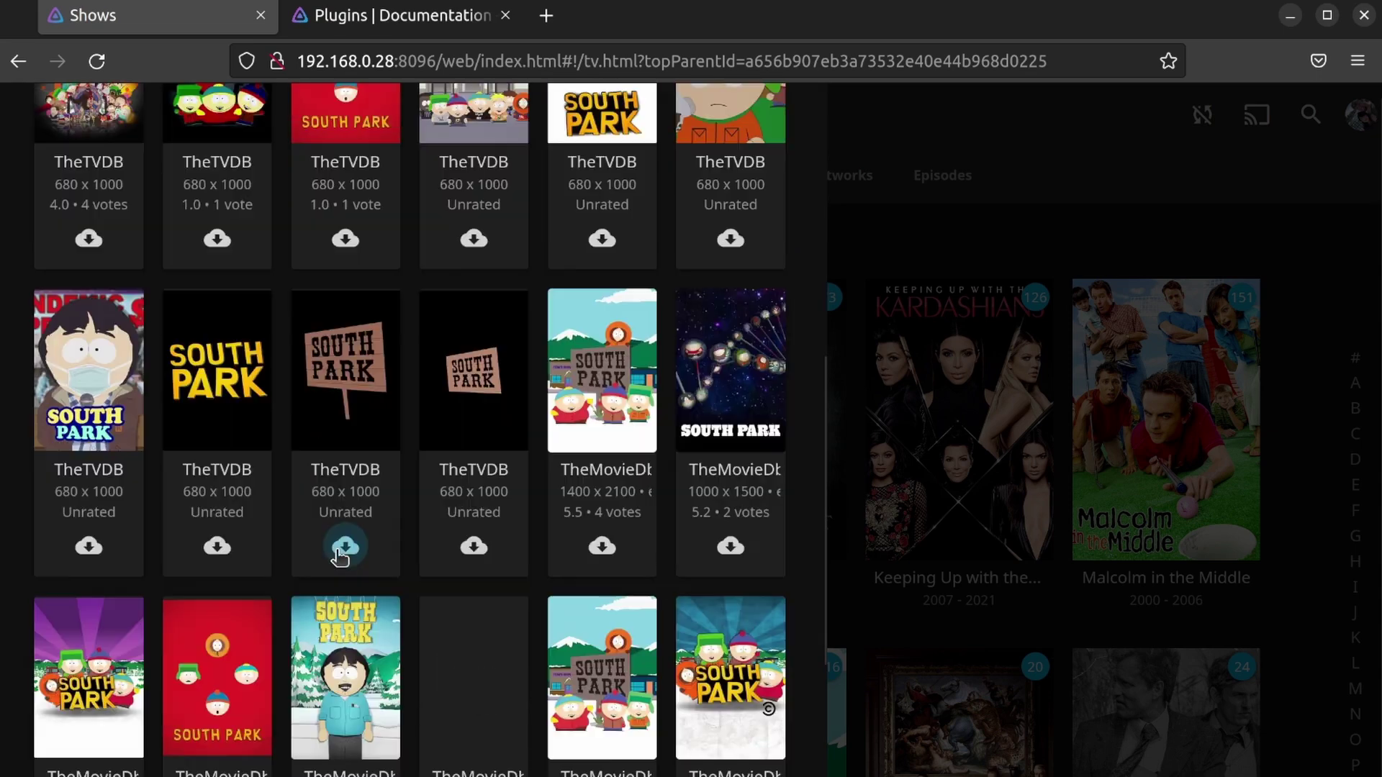
left_click(347, 698)
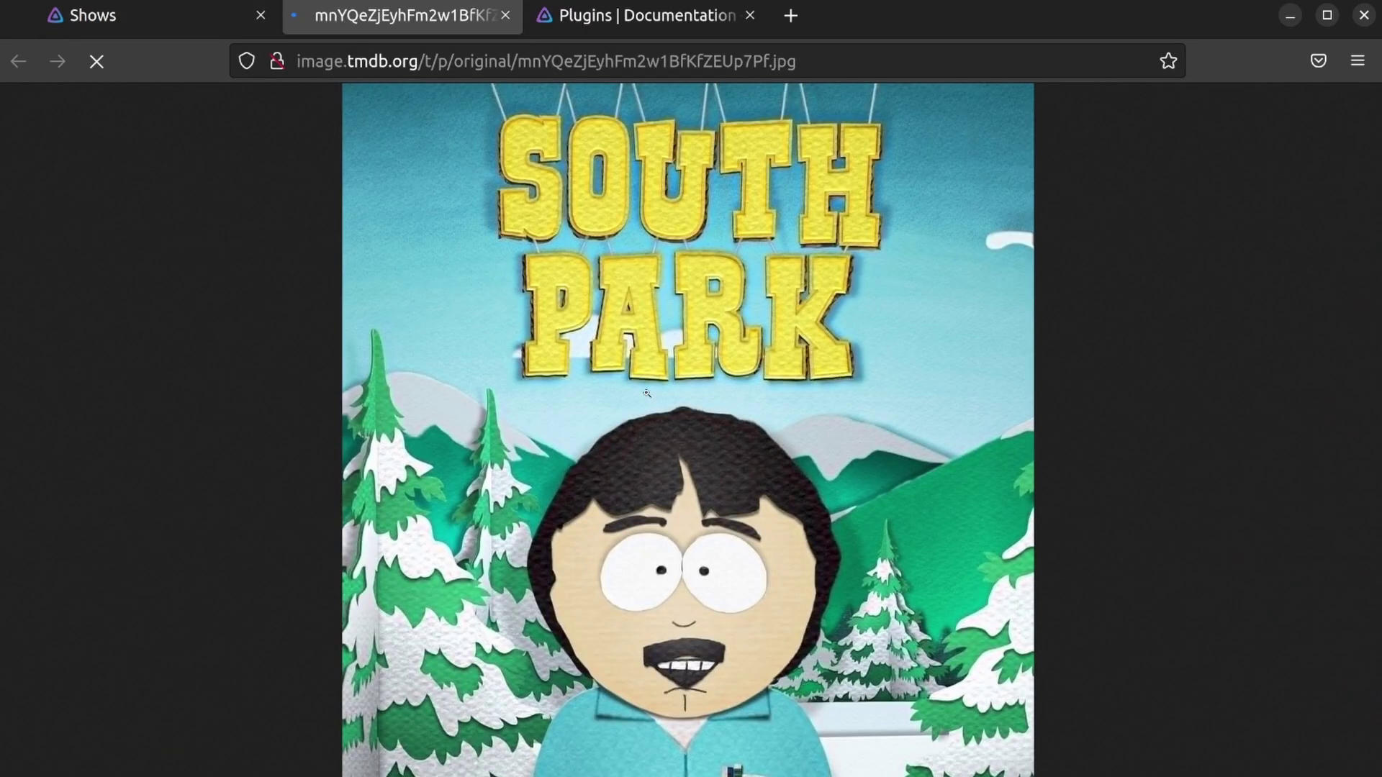
left_click(54, 16)
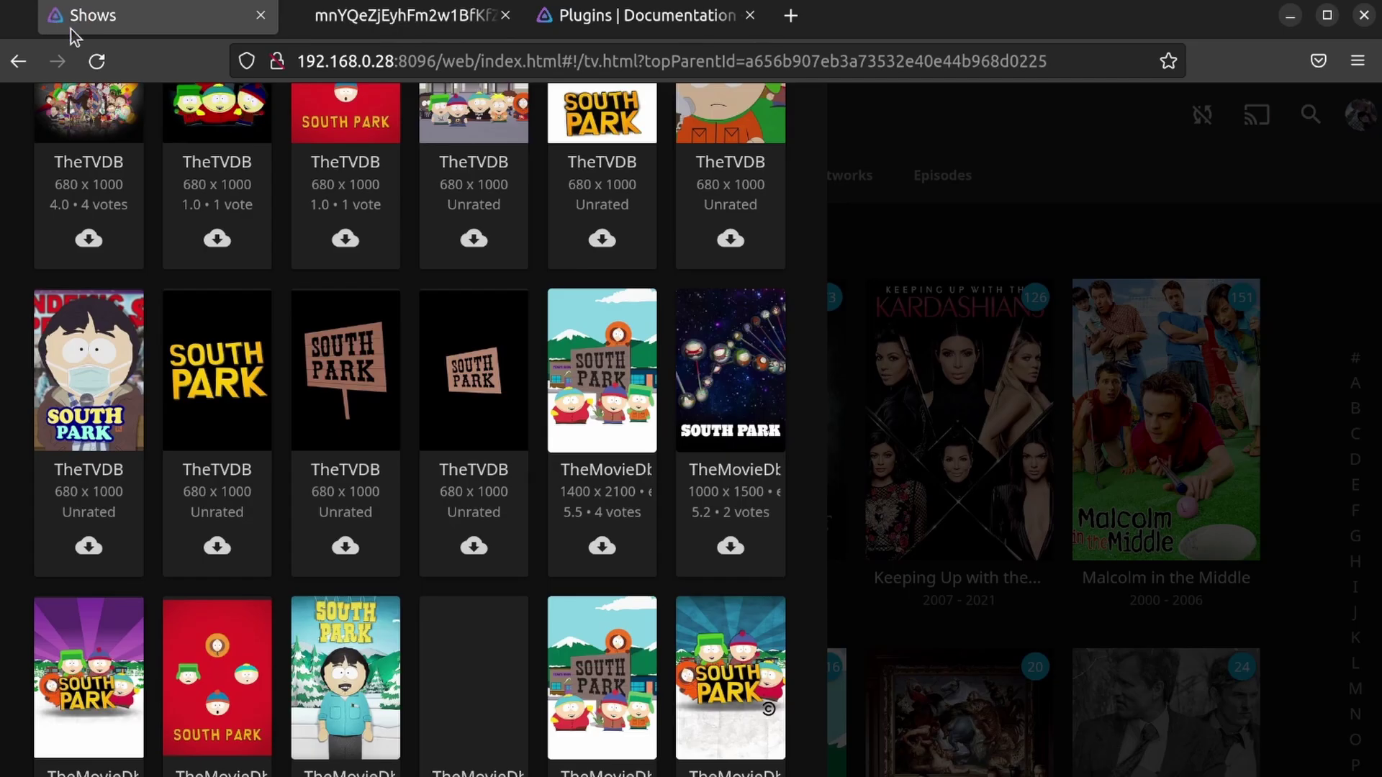
left_click(730, 546)
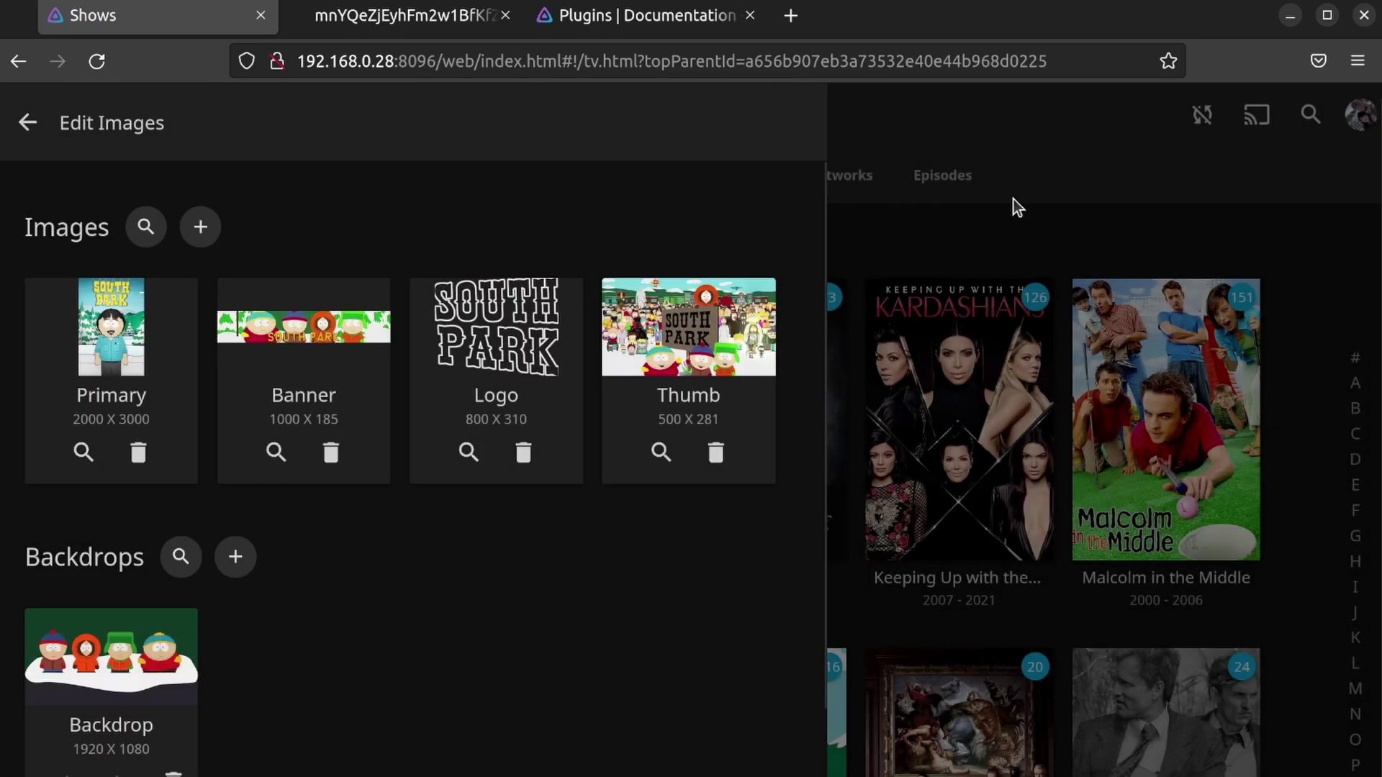
left_click(1014, 200)
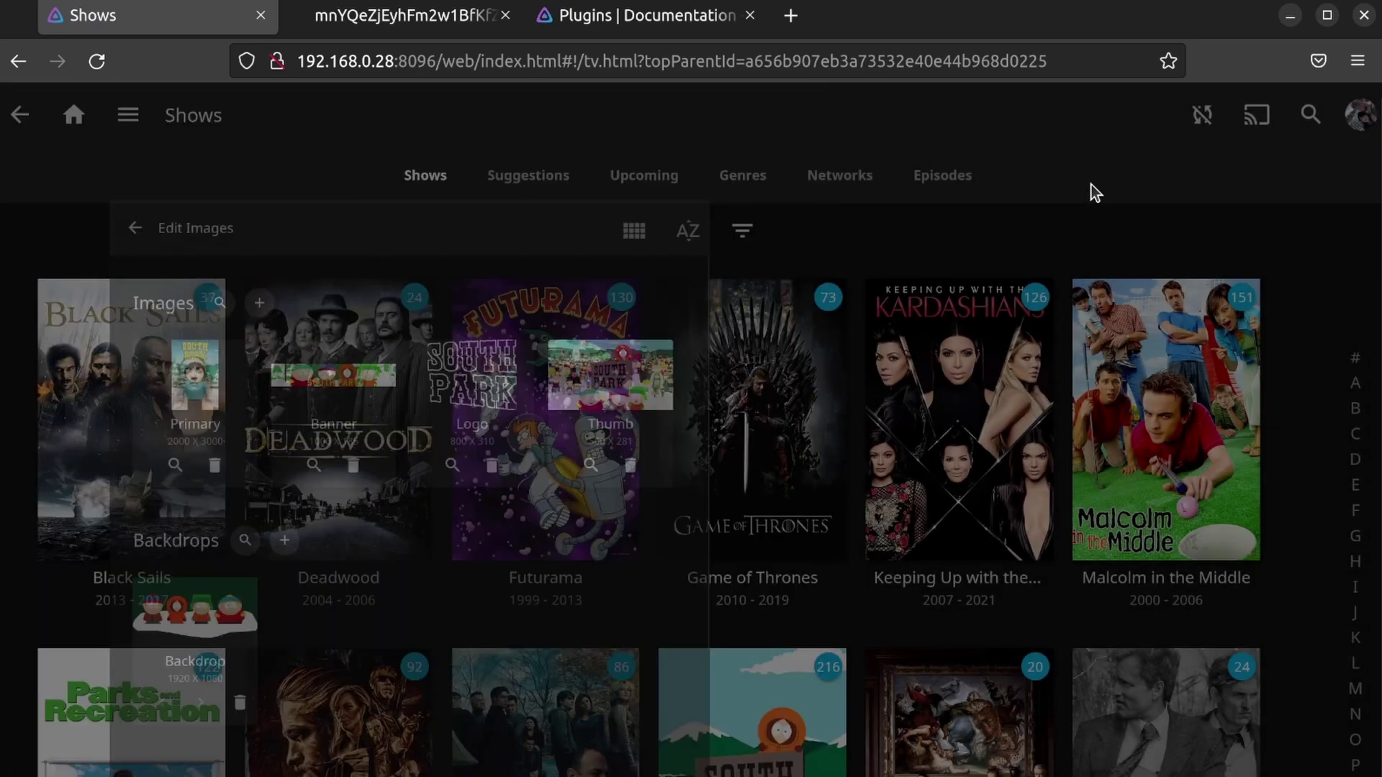
Step: Open the settings of the SkinManager plugin from the installed plugins in the server dashboard
left_click(81, 114)
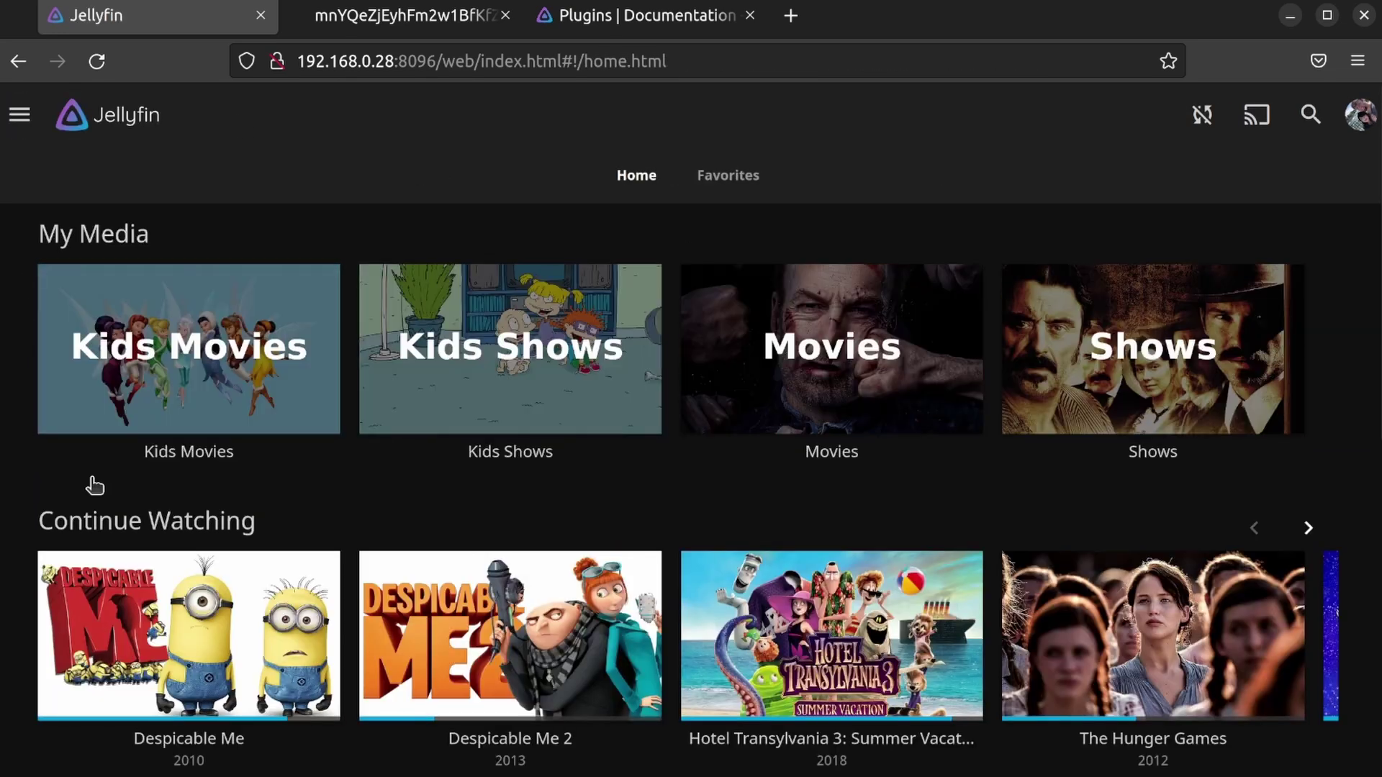
left_click(19, 115)
left_click(135, 524)
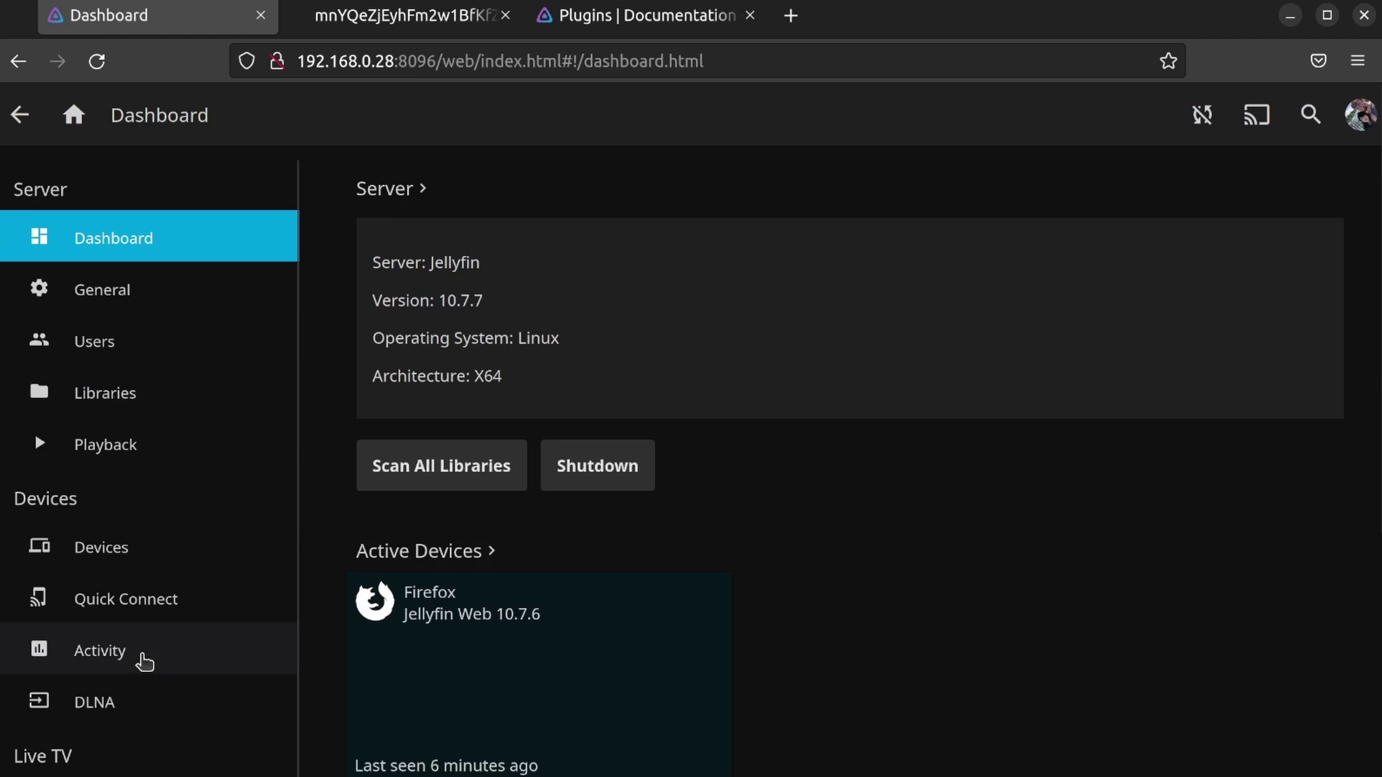
scroll(139, 657, "down", 5)
left_click(108, 772)
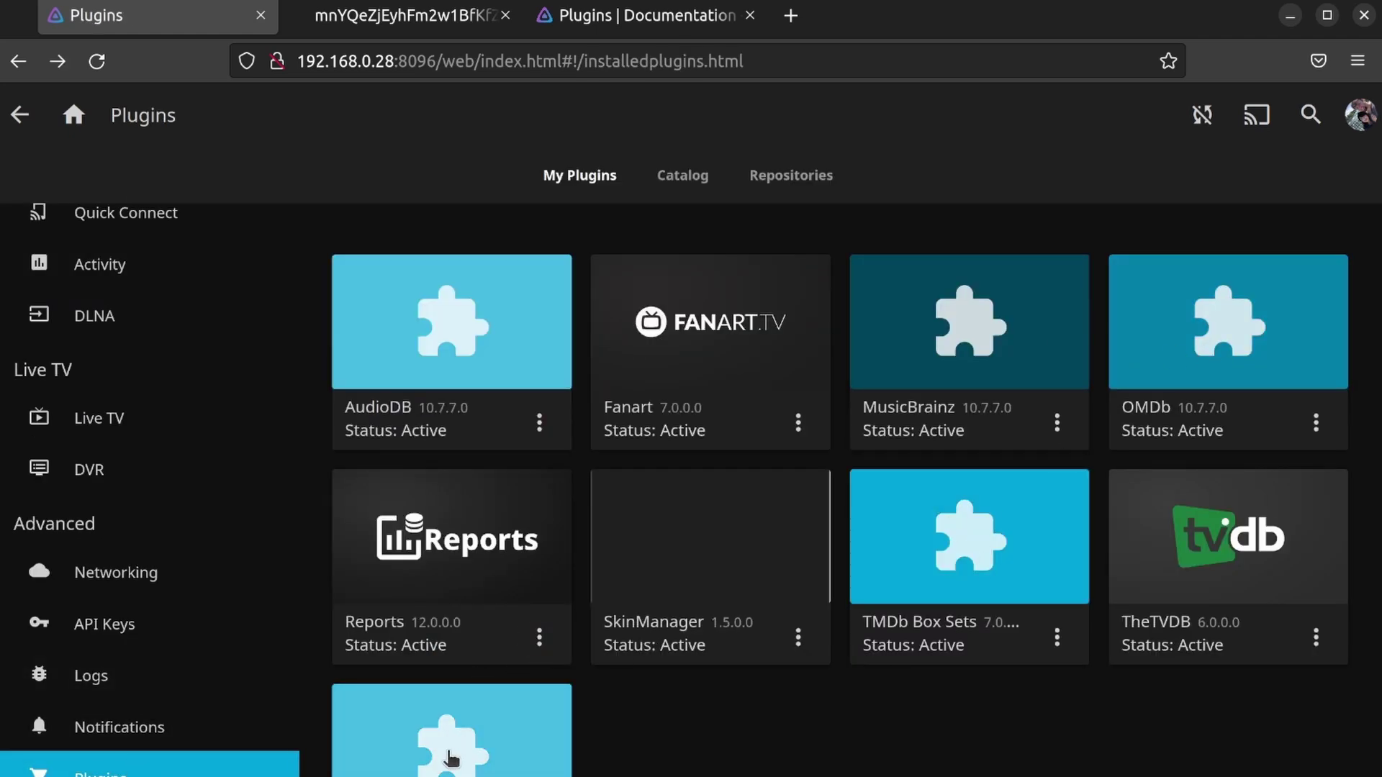
left_click(685, 520)
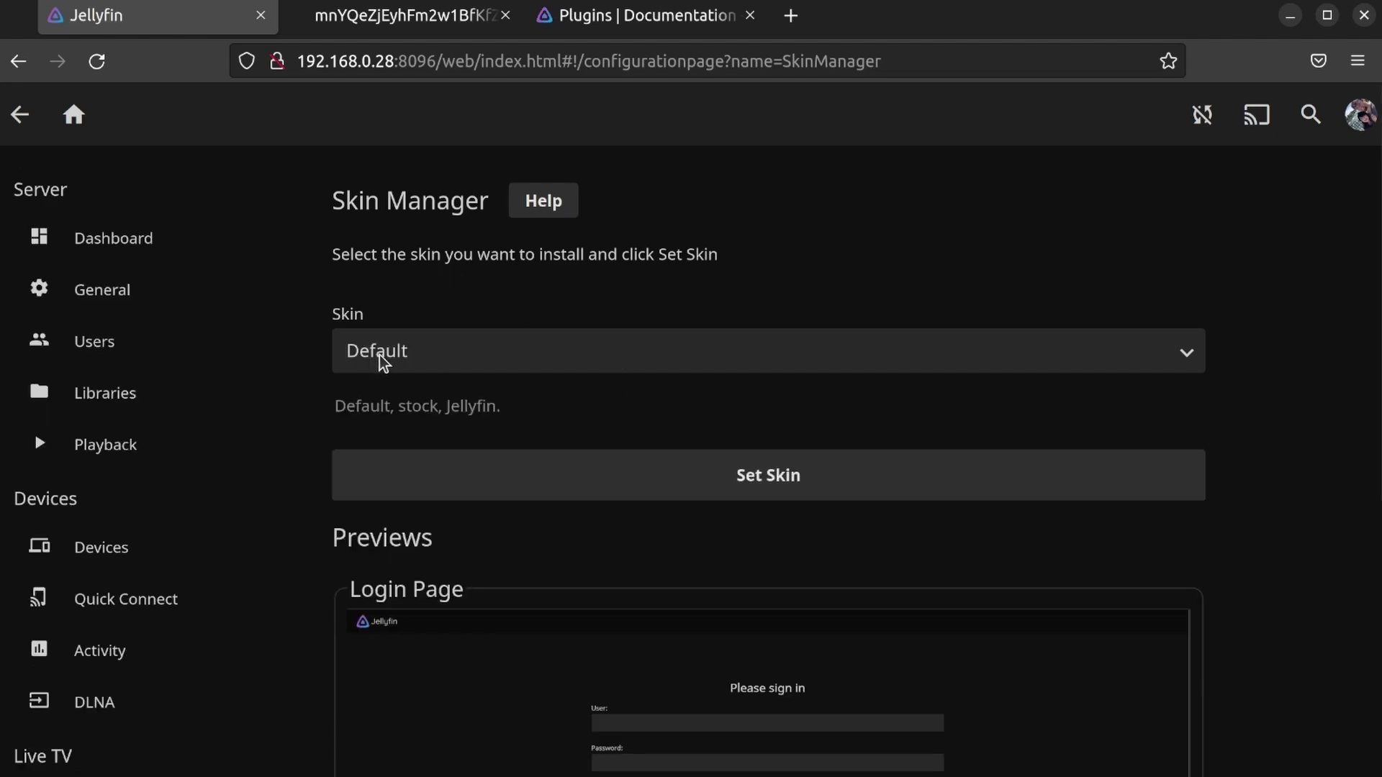
Step: Look through the page previews of the Default skin and of the JellySkin skin
scroll(1319, 412, "down", 15)
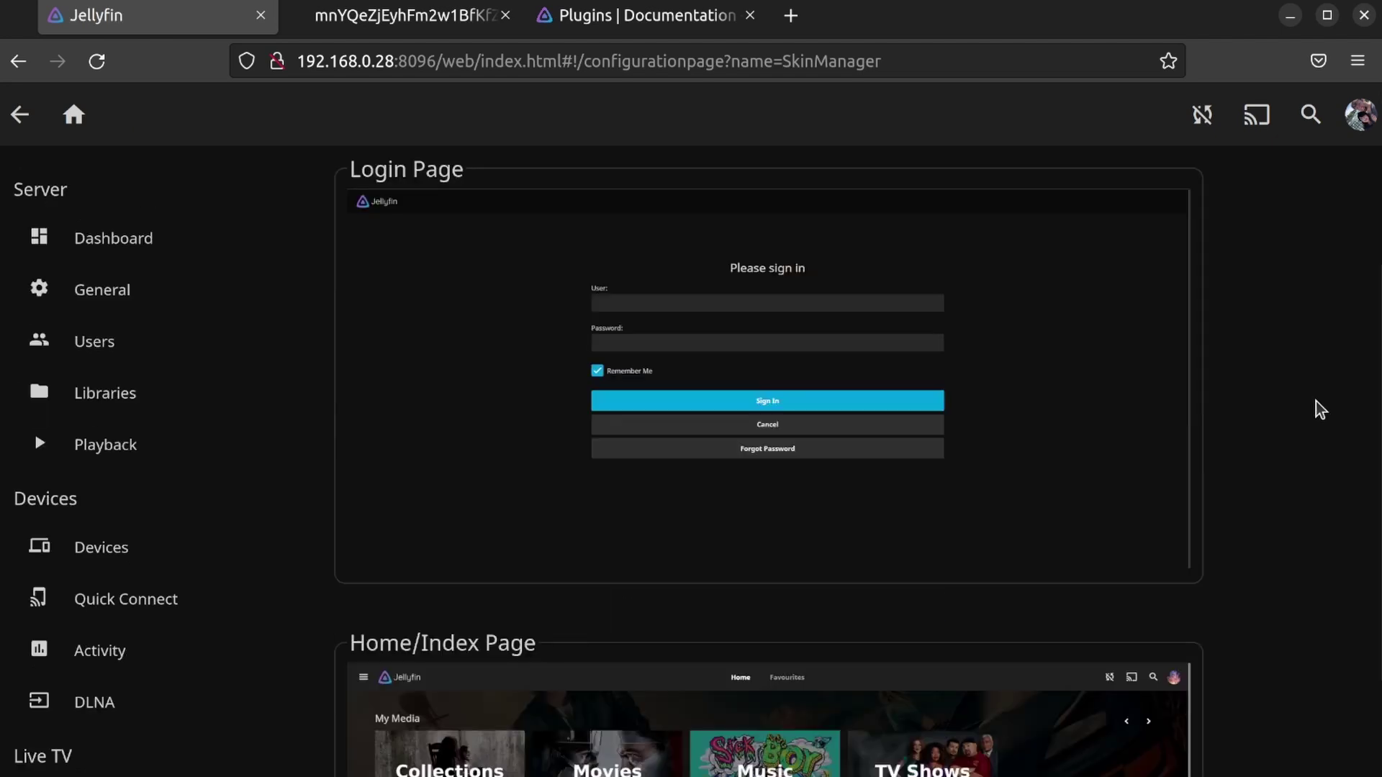
scroll(1319, 412, "up", 15)
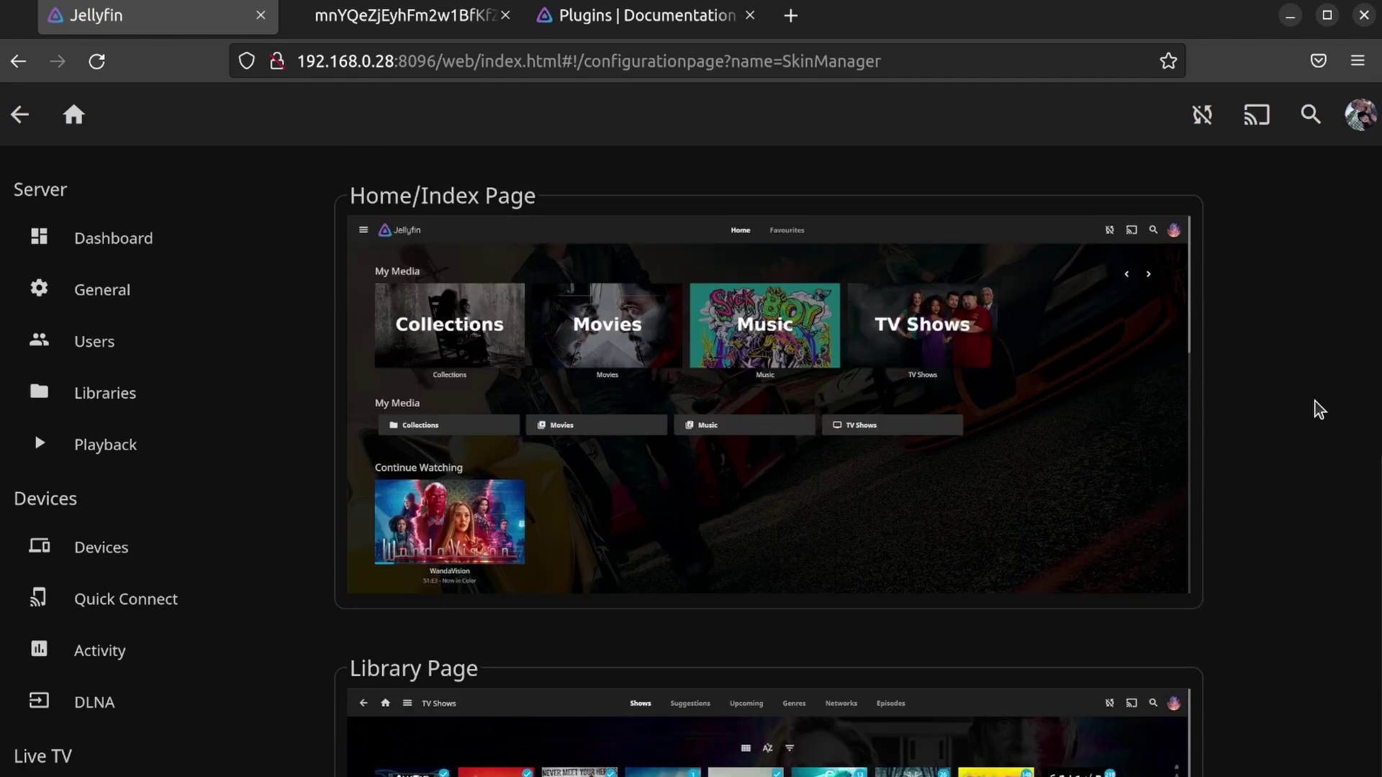
left_click(832, 352)
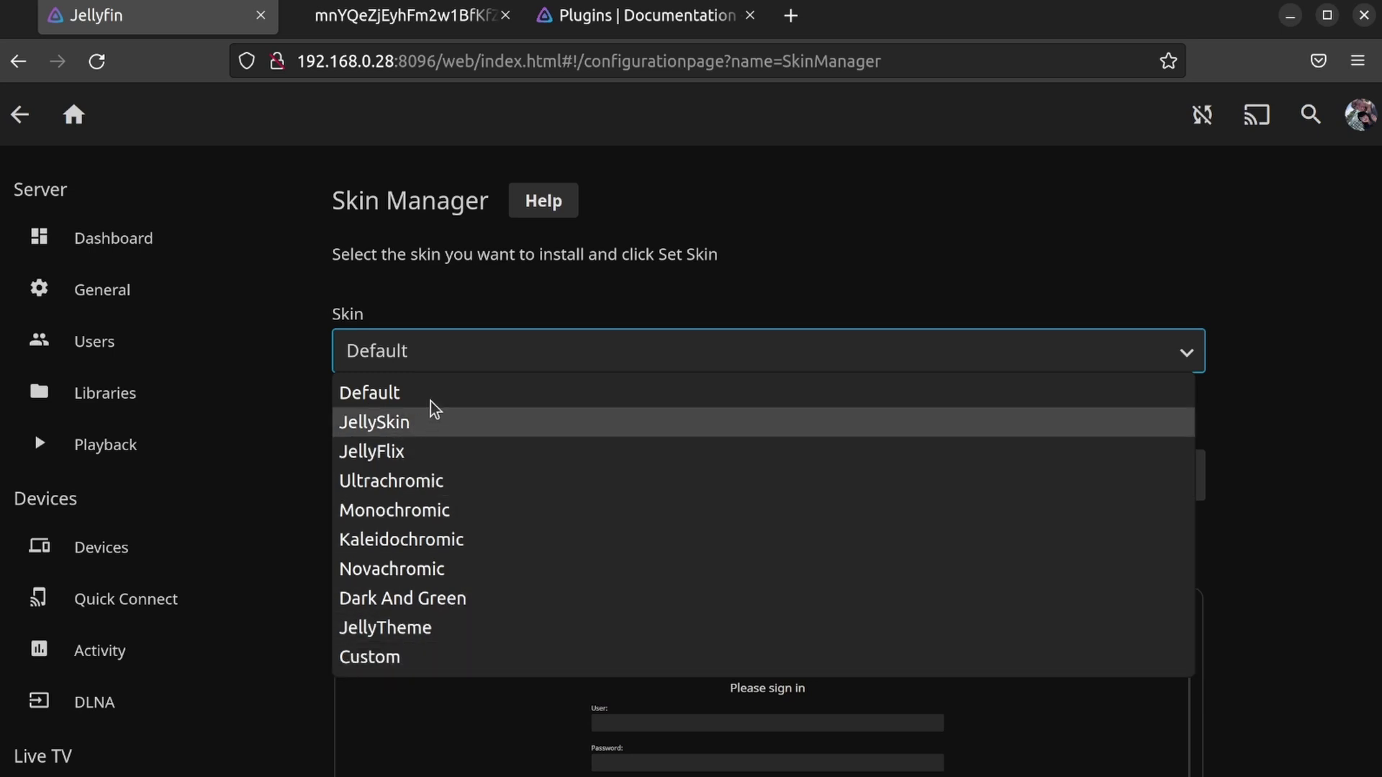
left_click(968, 422)
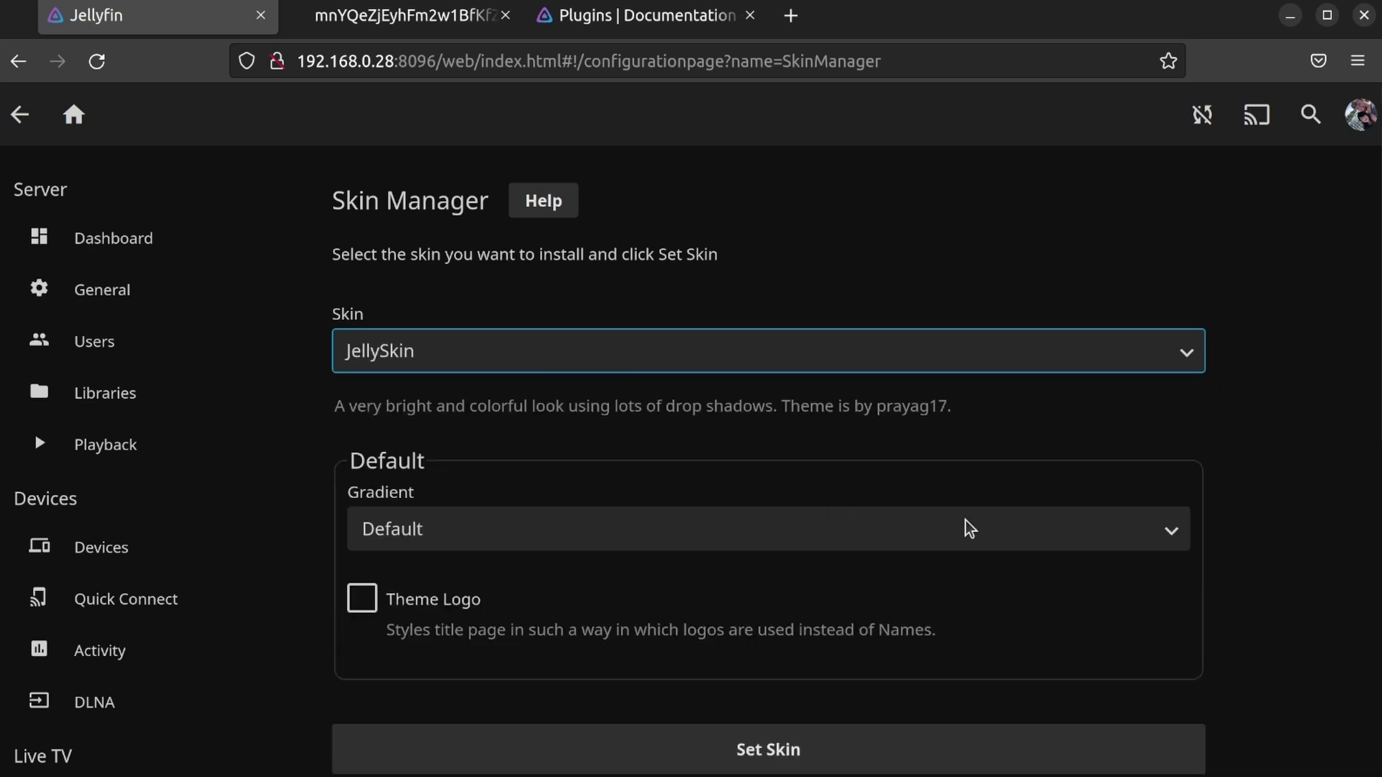
scroll(1296, 571, "down", 15)
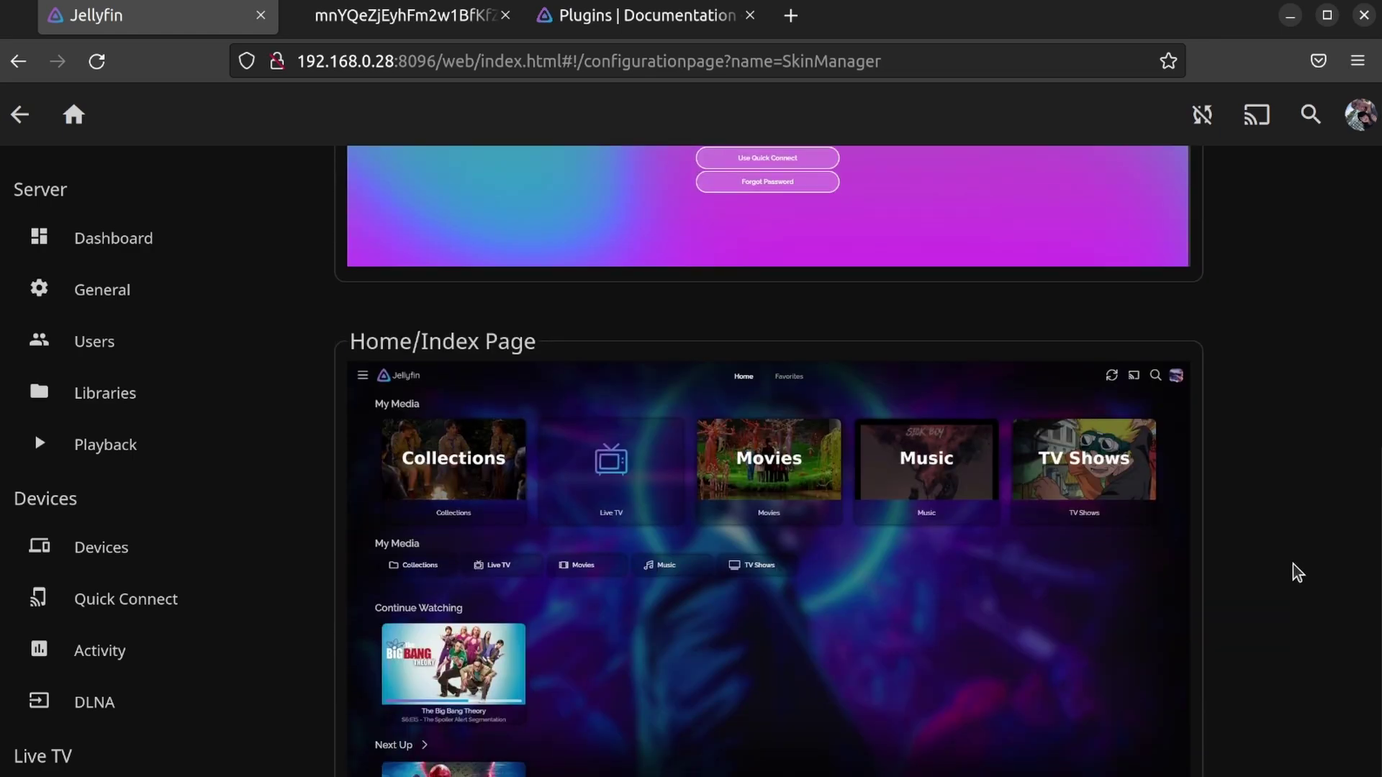
scroll(1296, 571, "down", 7)
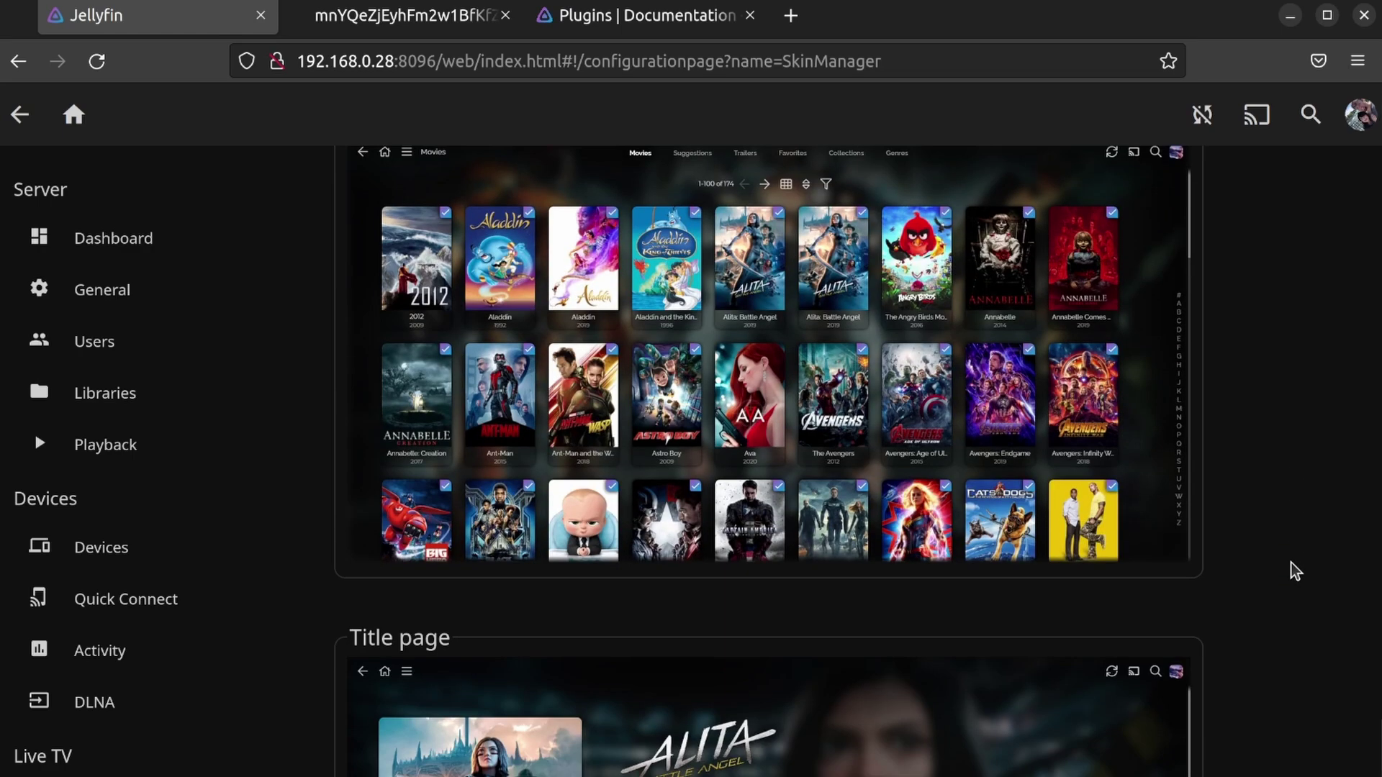
scroll(1296, 571, "up", 10)
scroll(815, 515, "up", 12)
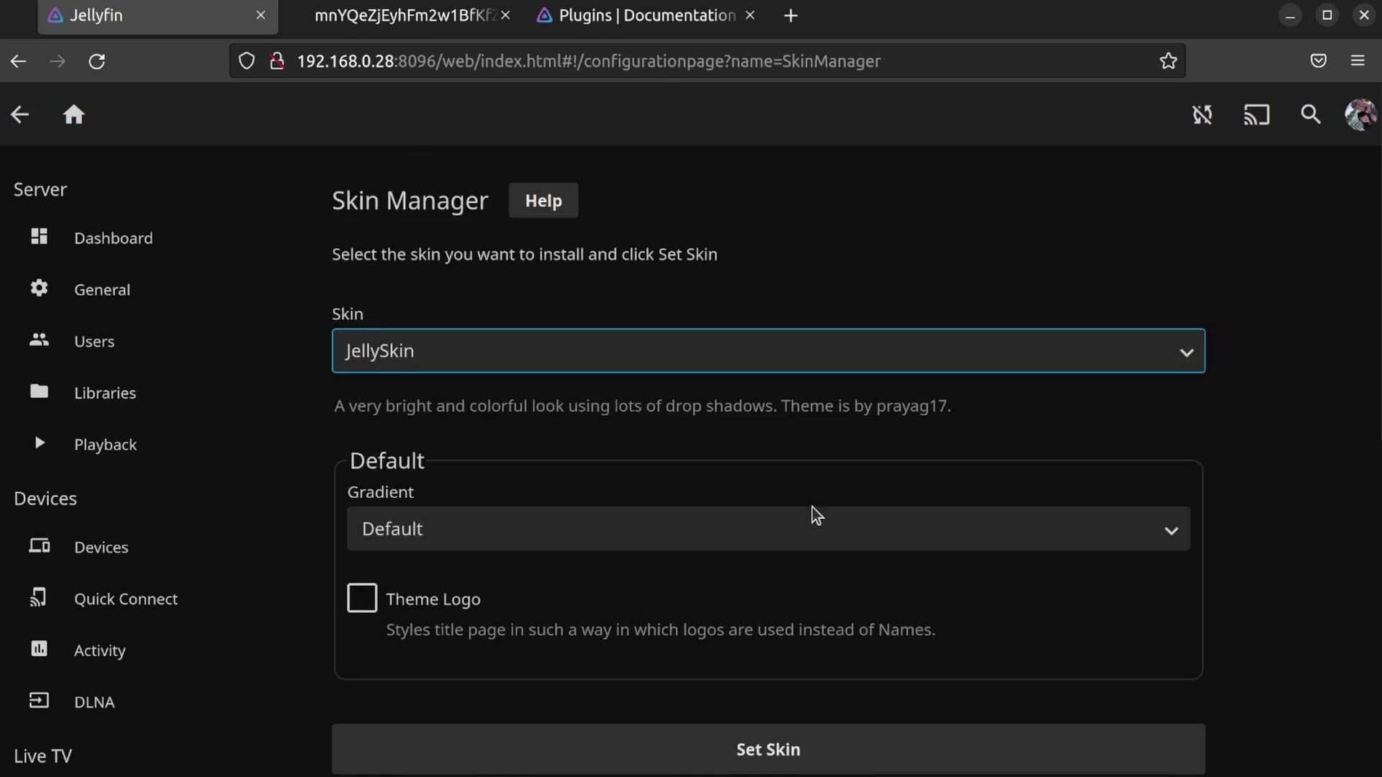
Step: Select the Dark And Green skin and look through its page previews
left_click(534, 361)
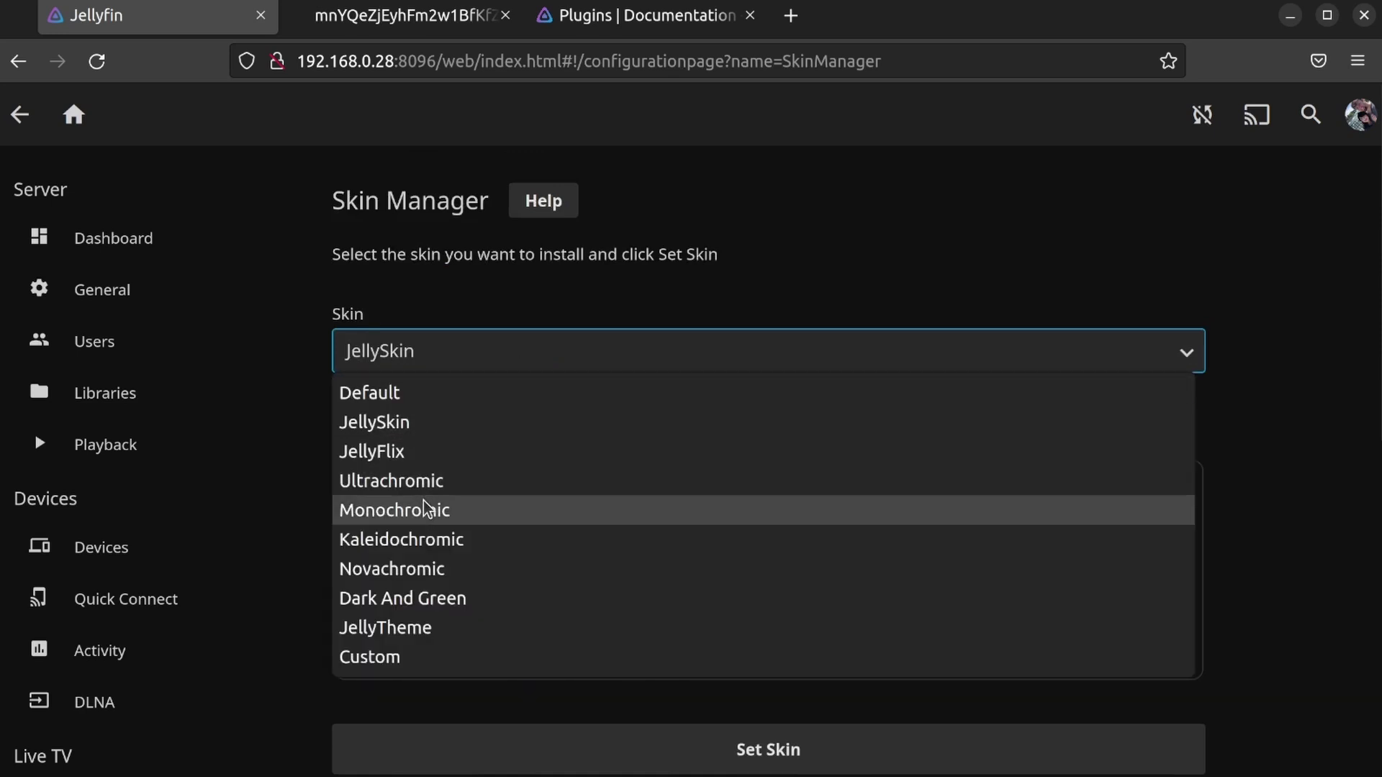
left_click(441, 605)
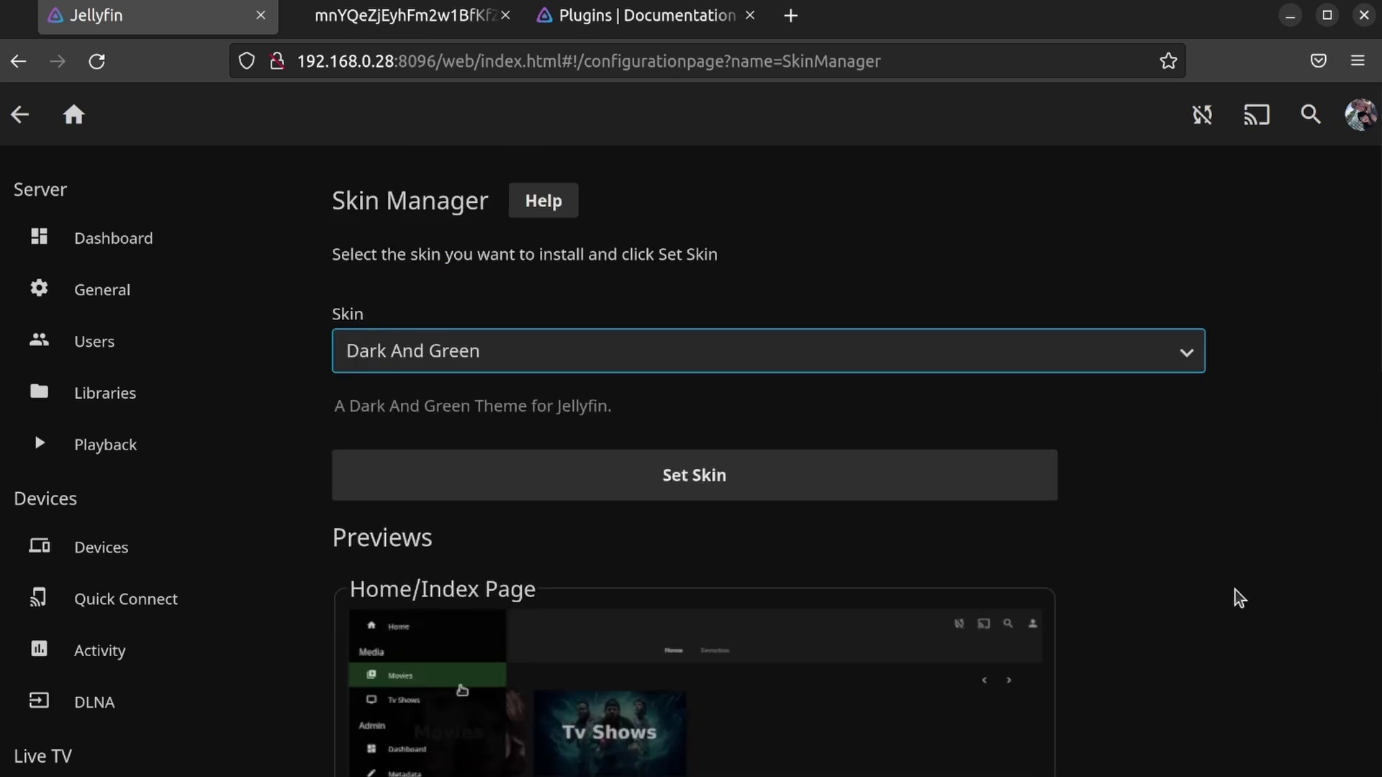
scroll(1235, 599, "down", 8)
scroll(1244, 599, "down", 6)
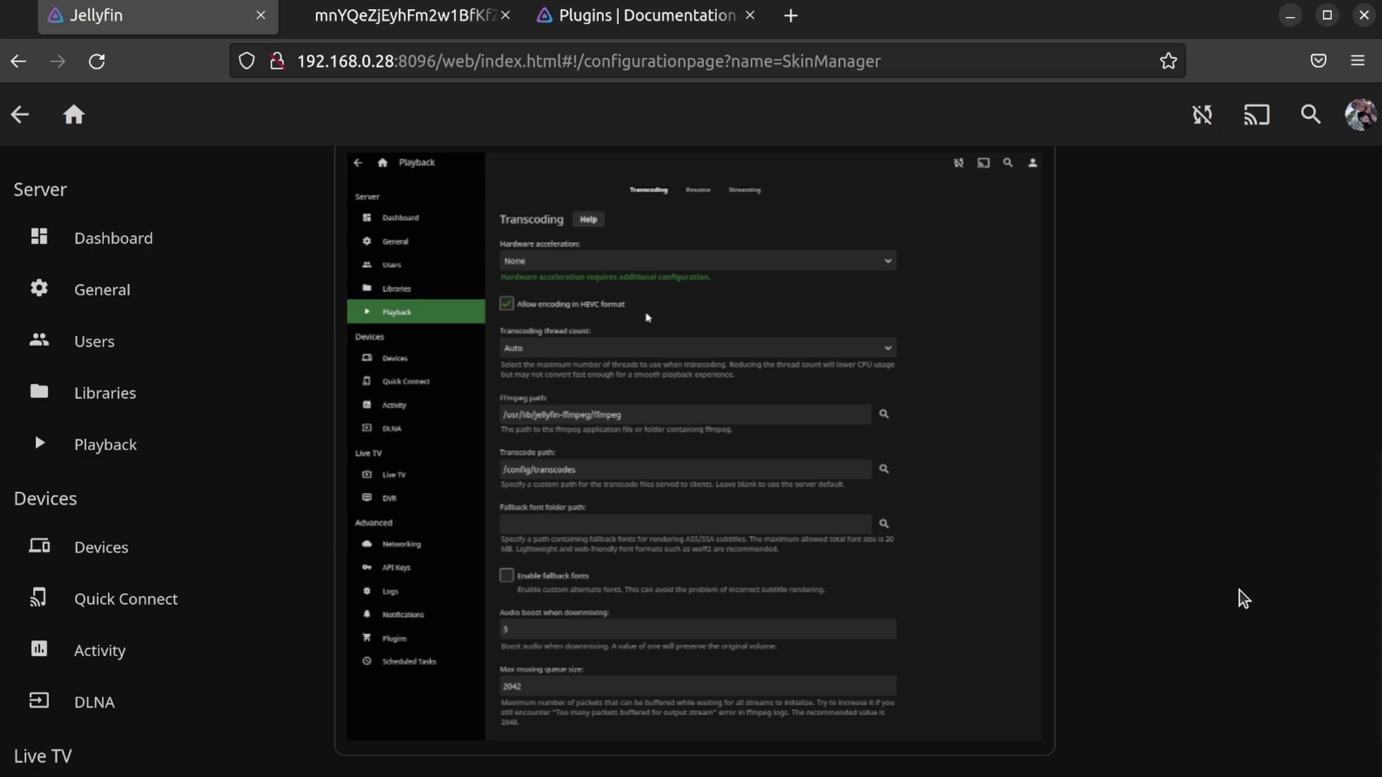
scroll(1234, 590, "up", 12)
Step: Select the Kaleidochromic skin, check its previews and options, and set it as the server's skin
left_click(585, 369)
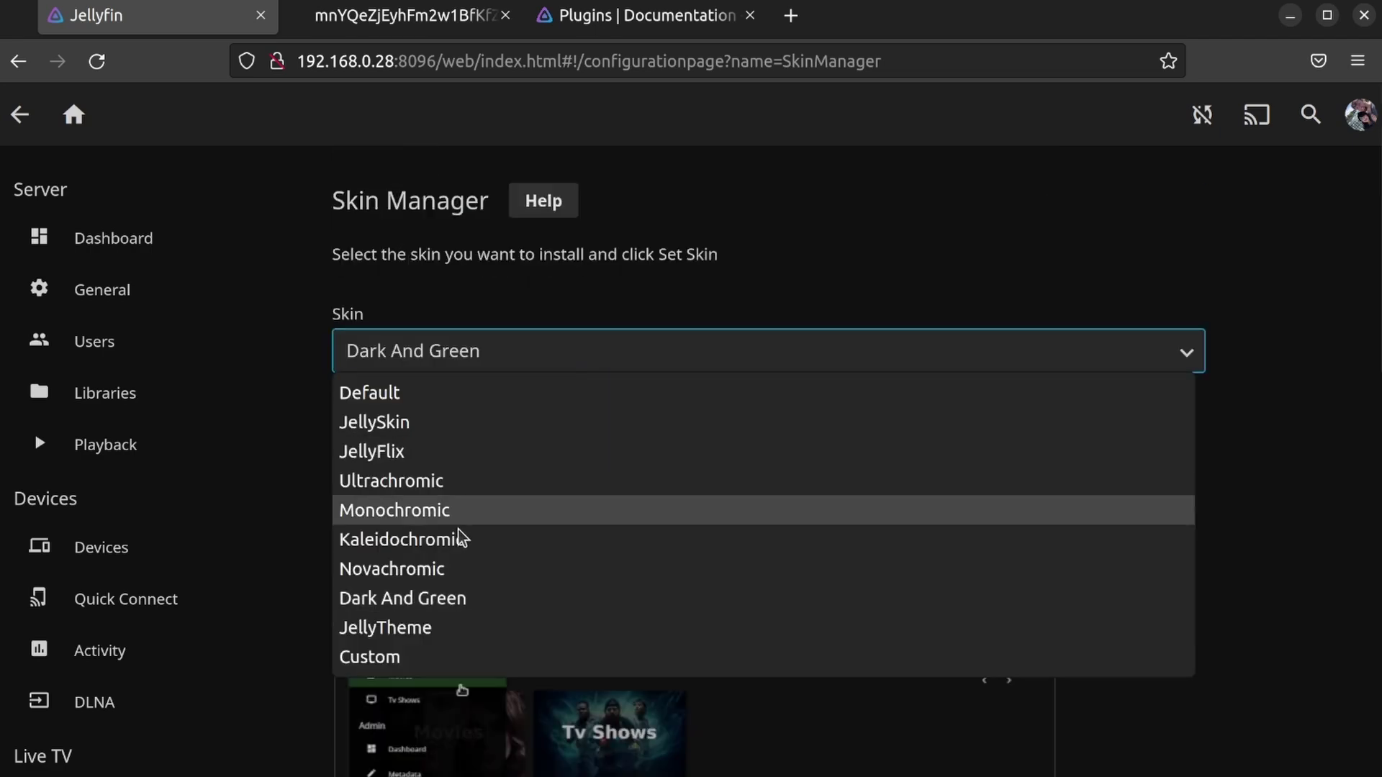
left_click(565, 538)
scroll(1294, 505, "down", 20)
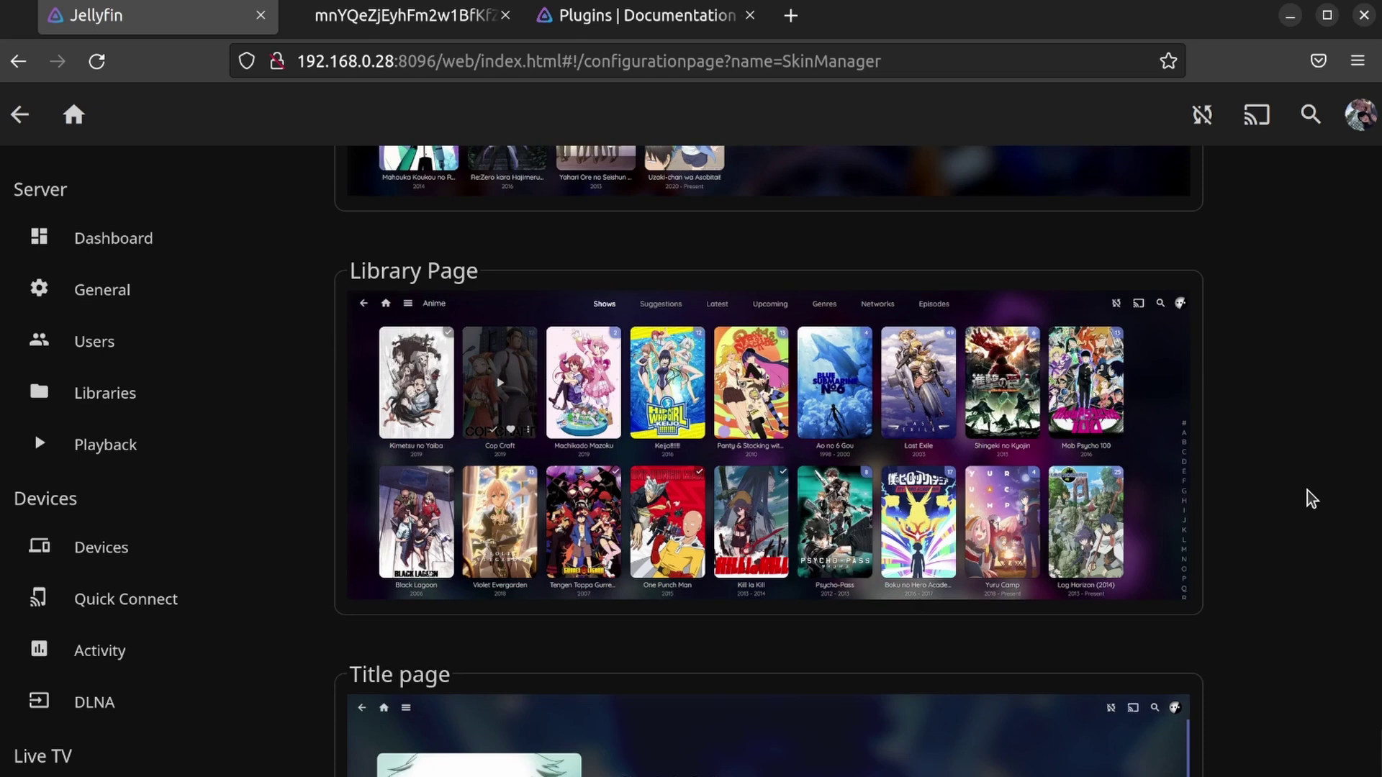
scroll(1306, 497, "up", 15)
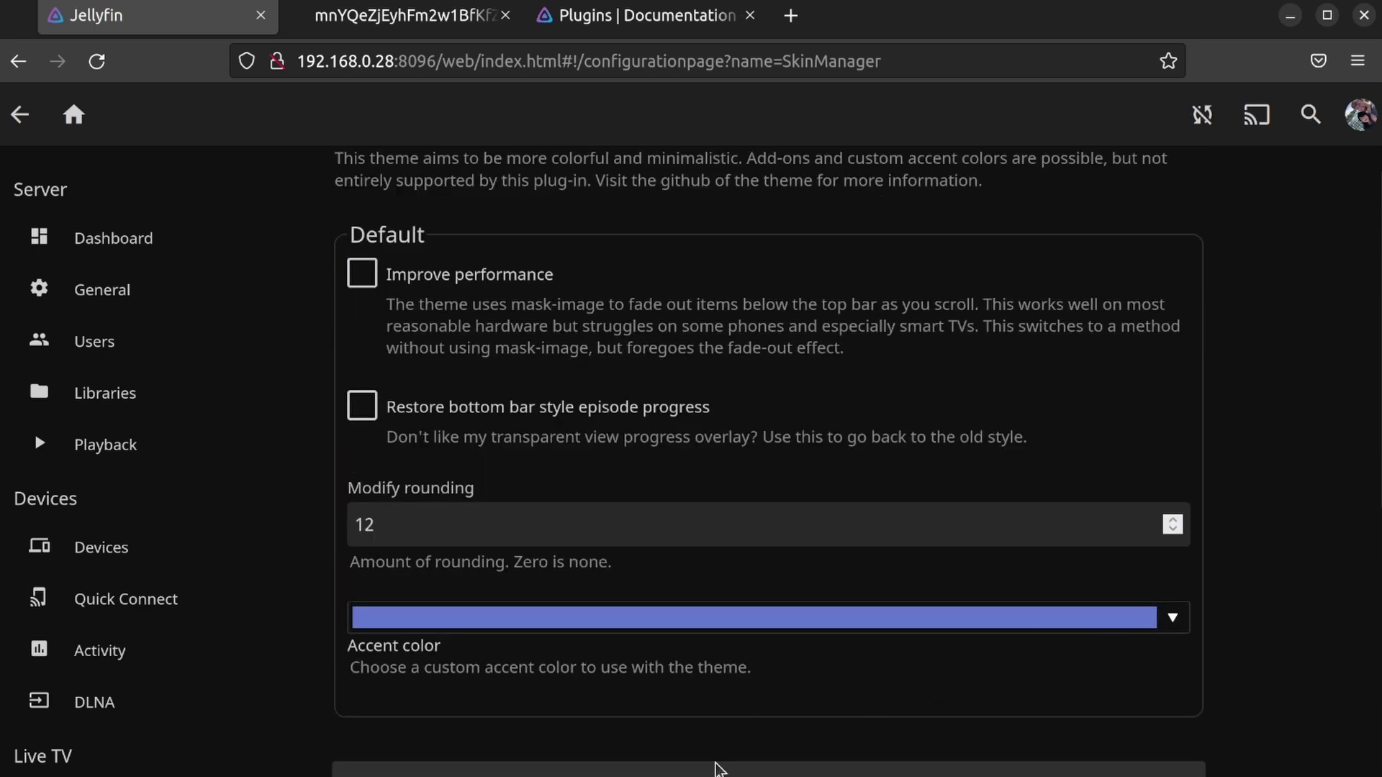
left_click(718, 772)
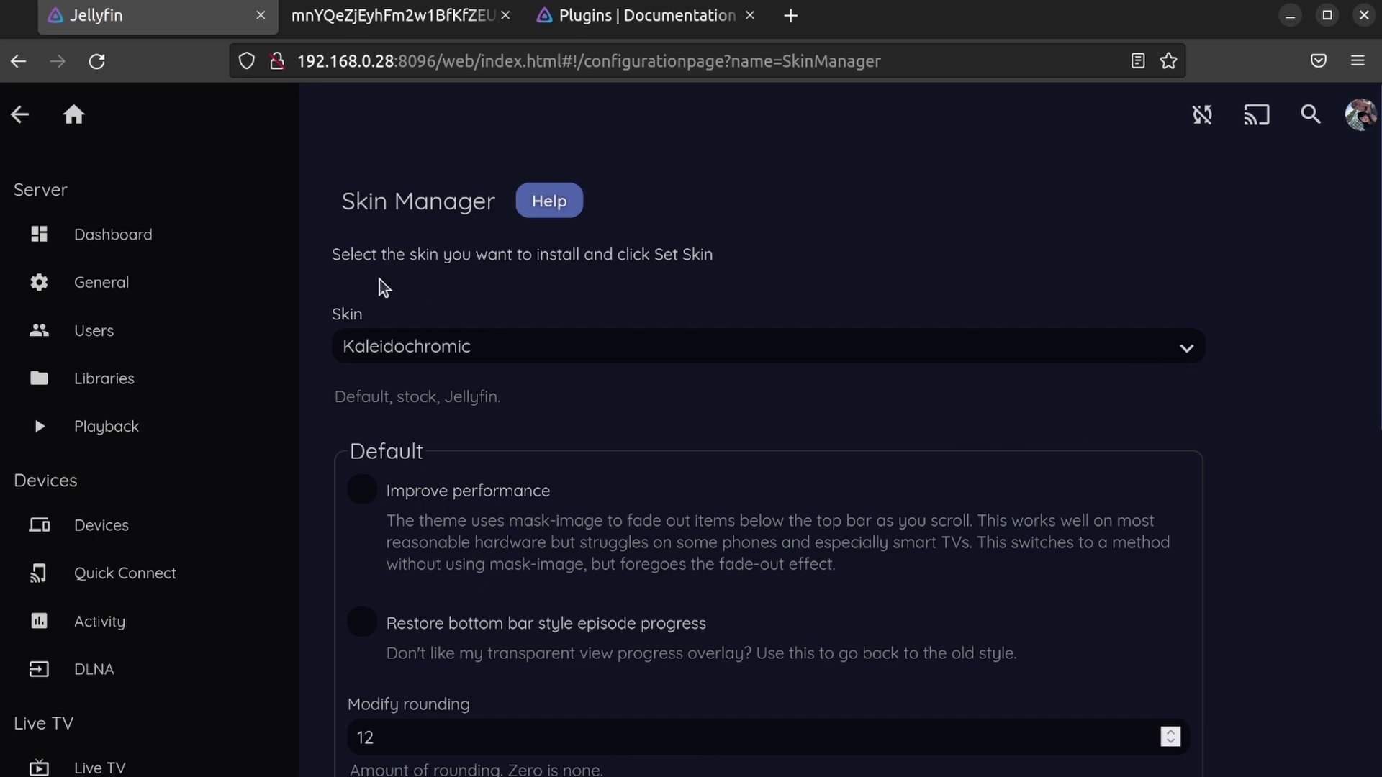
Step: Examine how the new skin looks on the server dashboard and on the home page's media rows
left_click(194, 247)
scroll(719, 482, "down", 2)
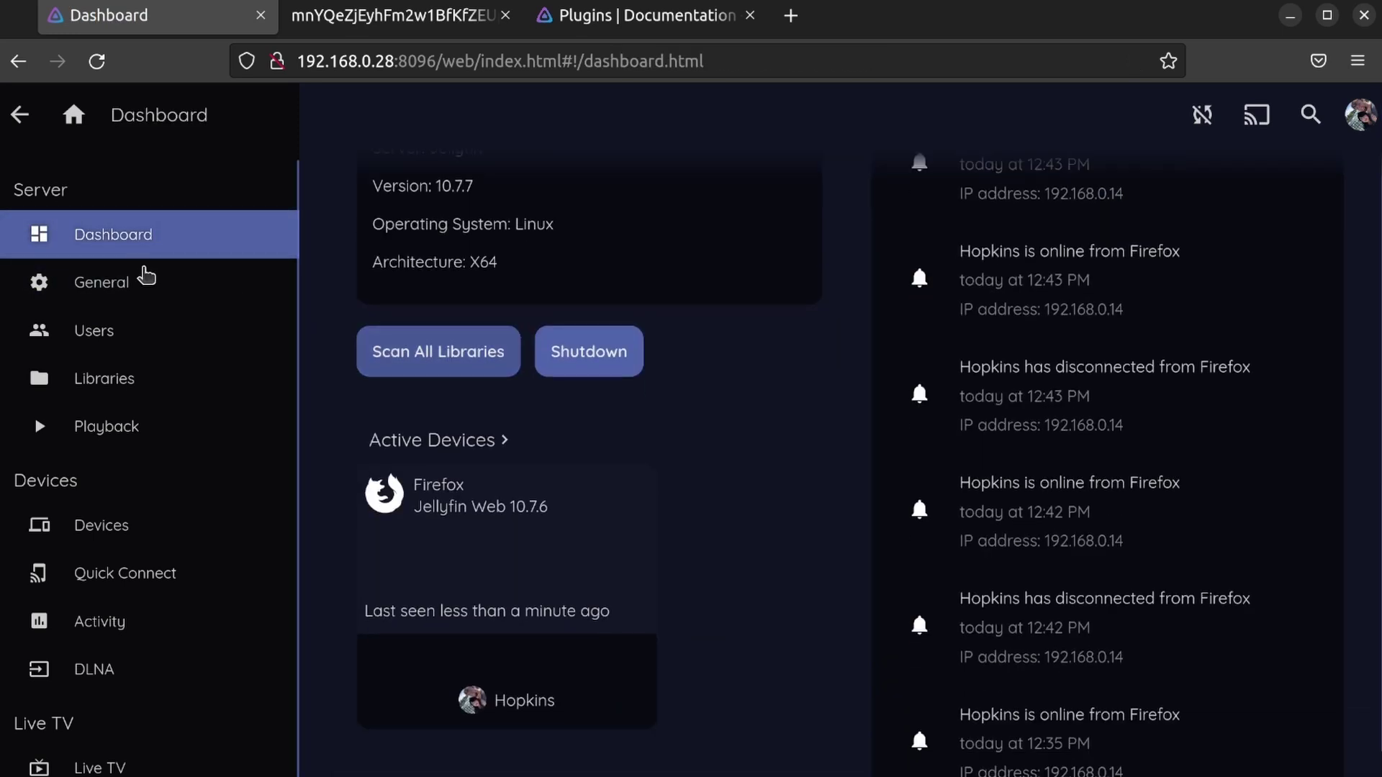
left_click(72, 115)
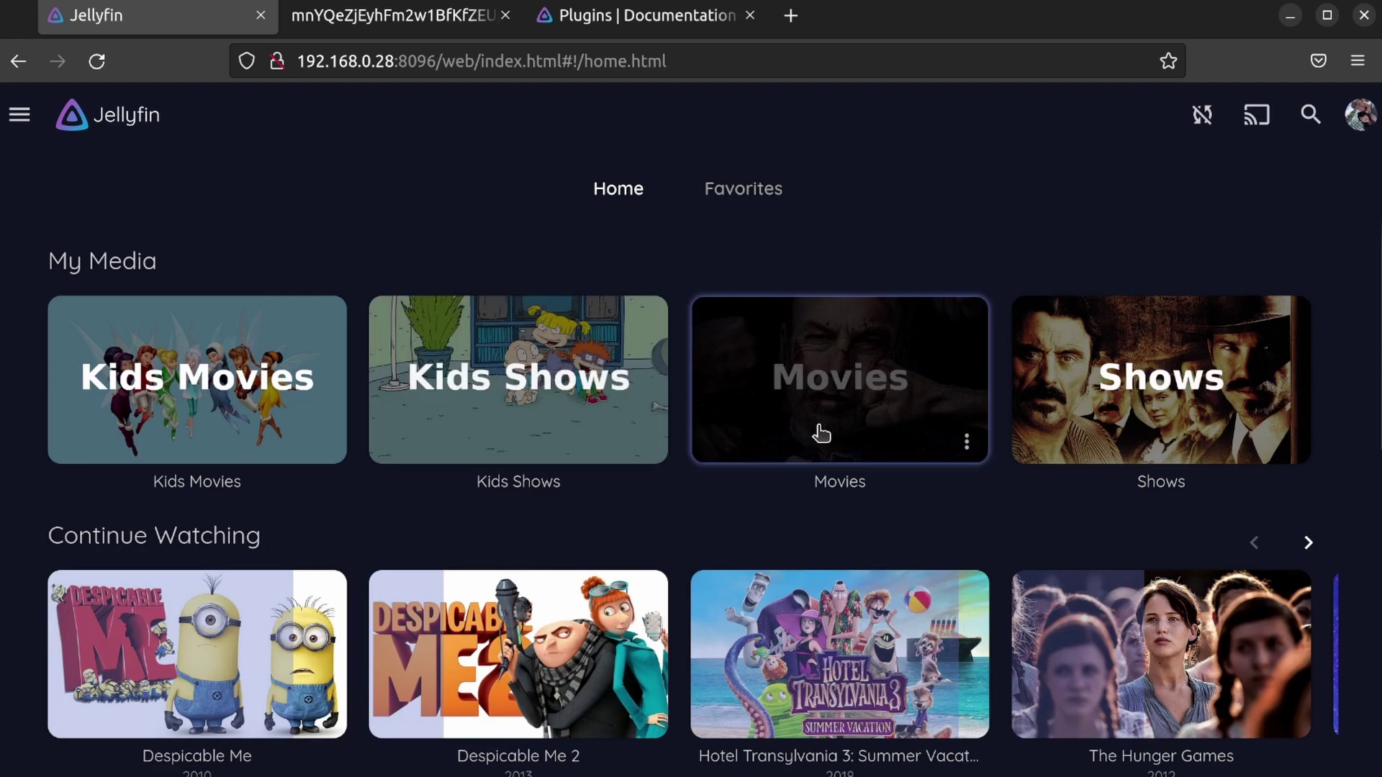
scroll(840, 533, "down", 5)
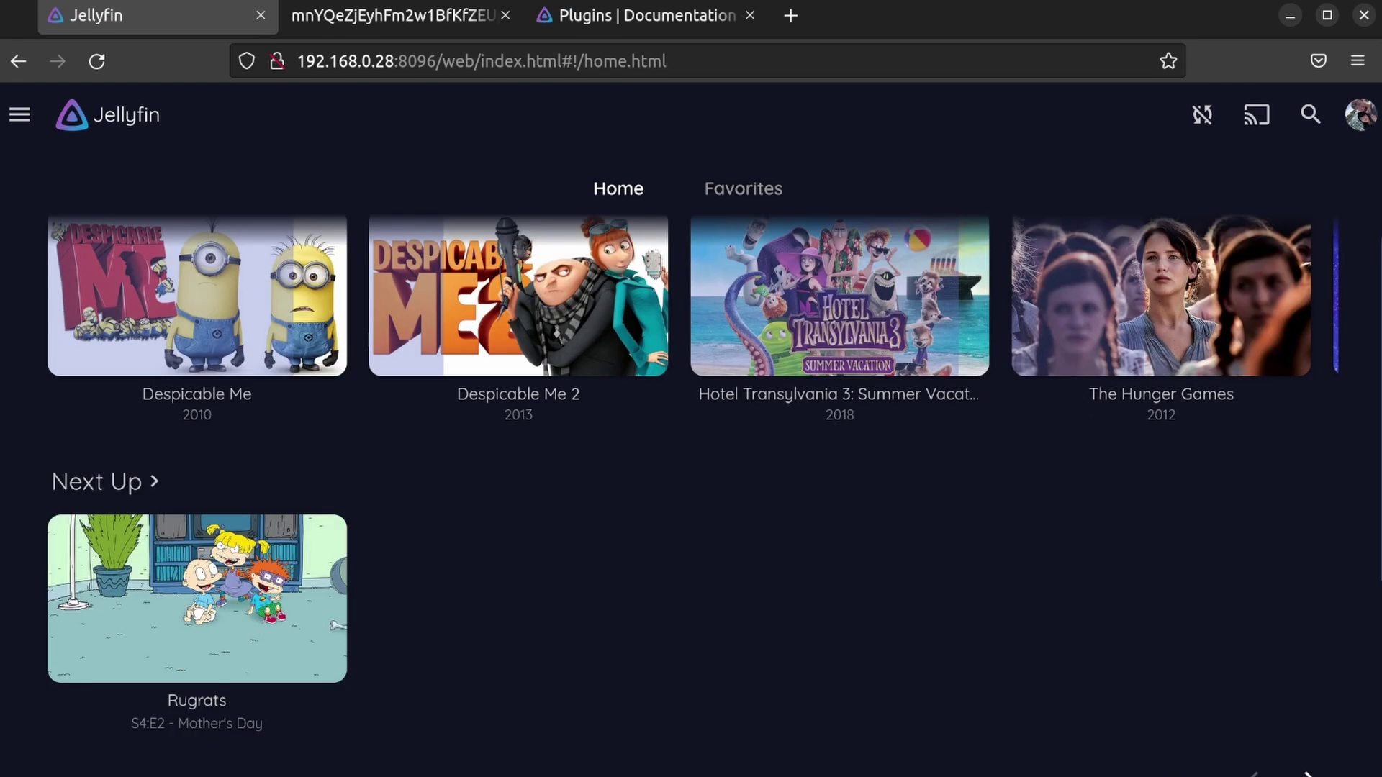
scroll(228, 625, "down", 5)
scroll(227, 625, "up", 7)
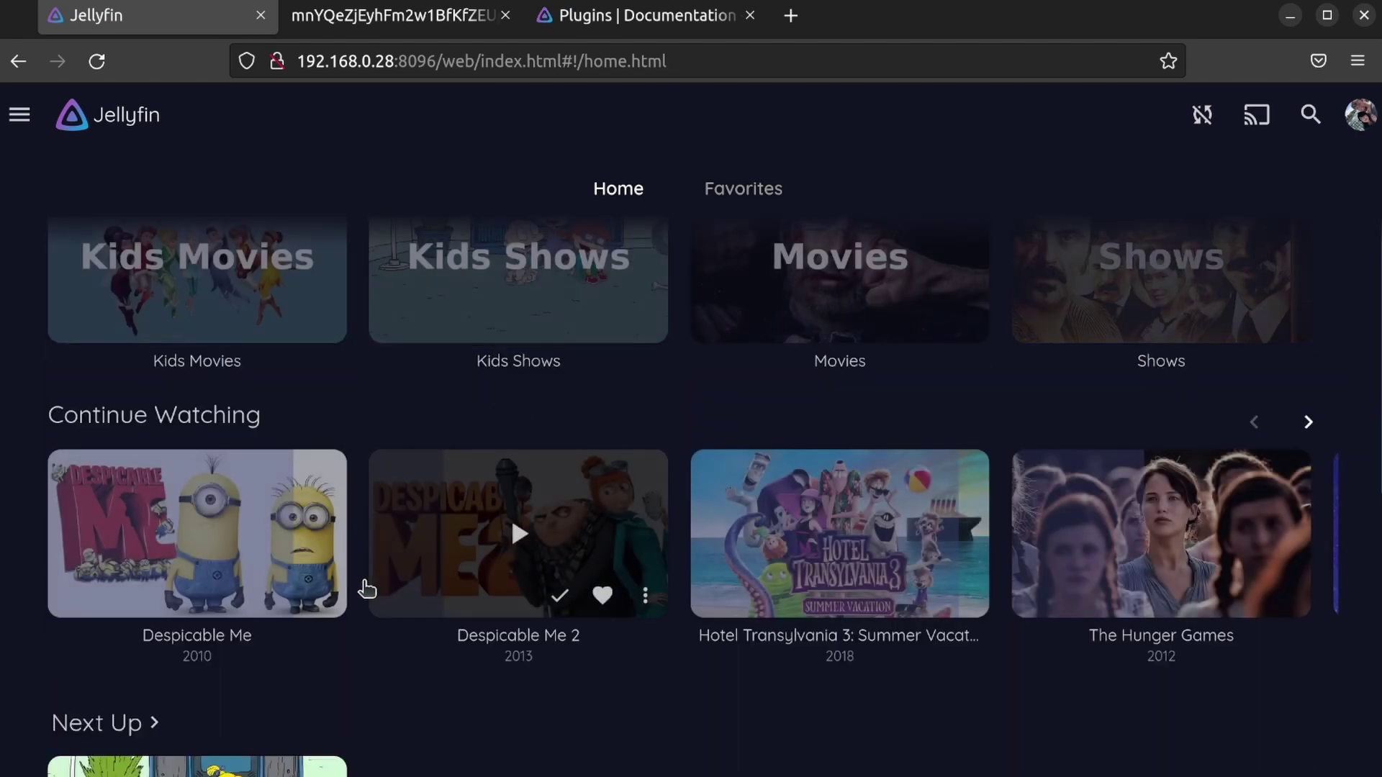
scroll(228, 625, "down", 5)
Step: Open the Encanto details page, look through its cast, scenes and similar titles in the new skin, and return to the home page
left_click(99, 631)
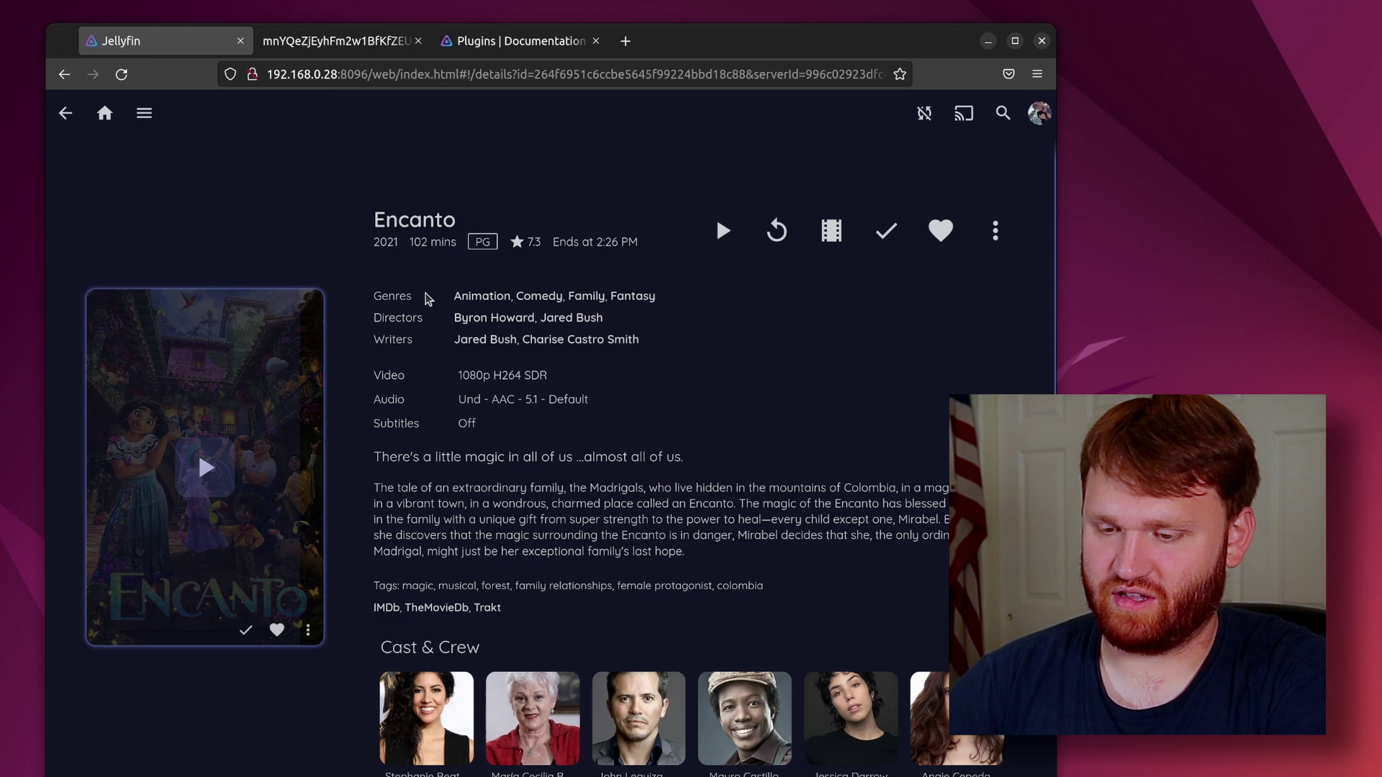
scroll(448, 435, "down", 7)
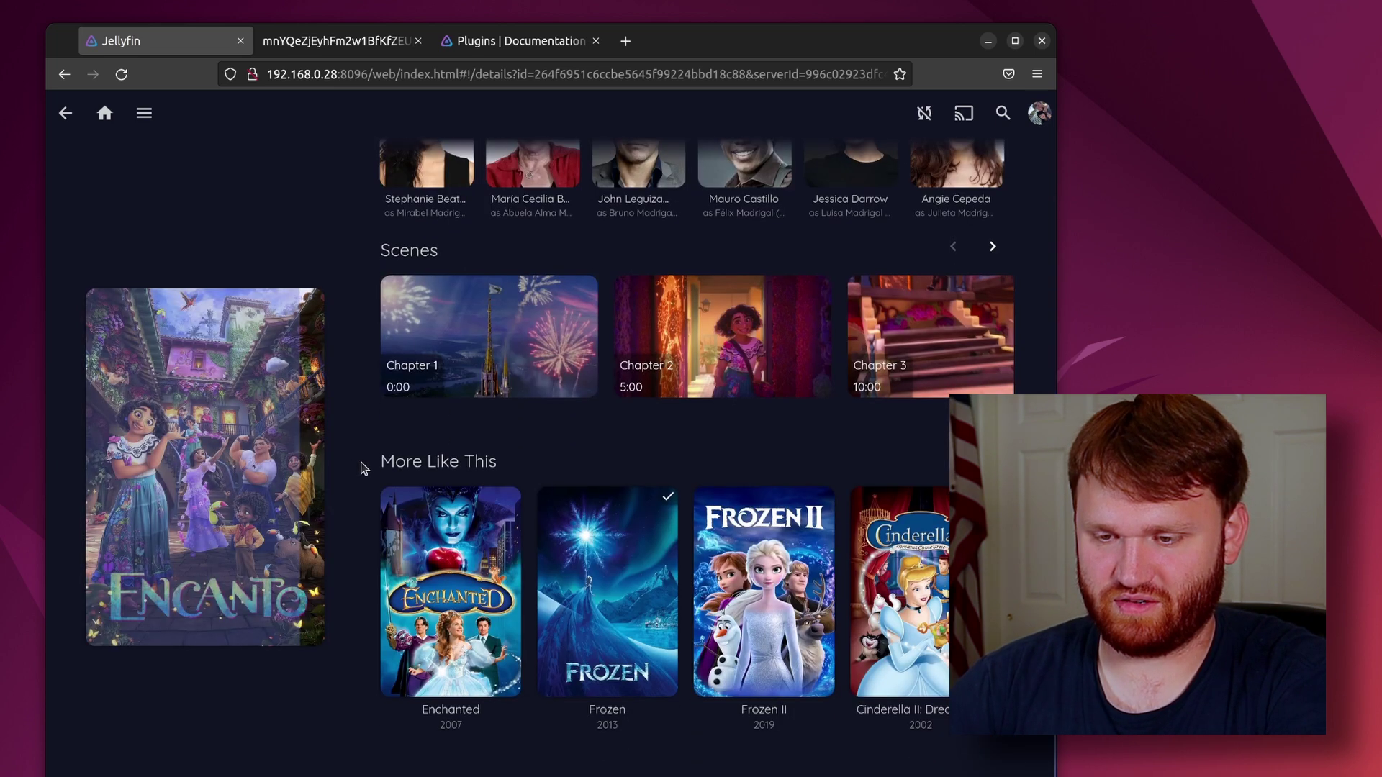
scroll(673, 441, "up", 6)
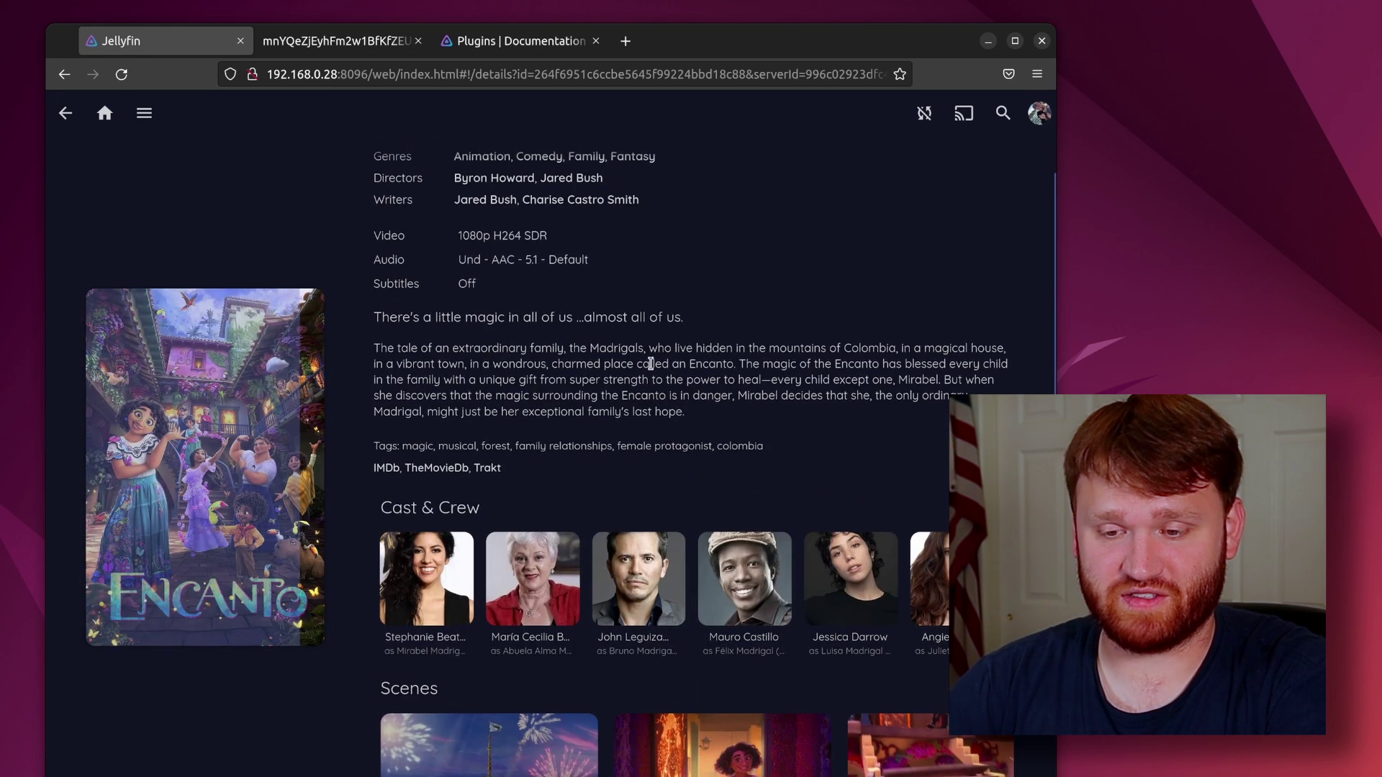
scroll(674, 403, "down", 5)
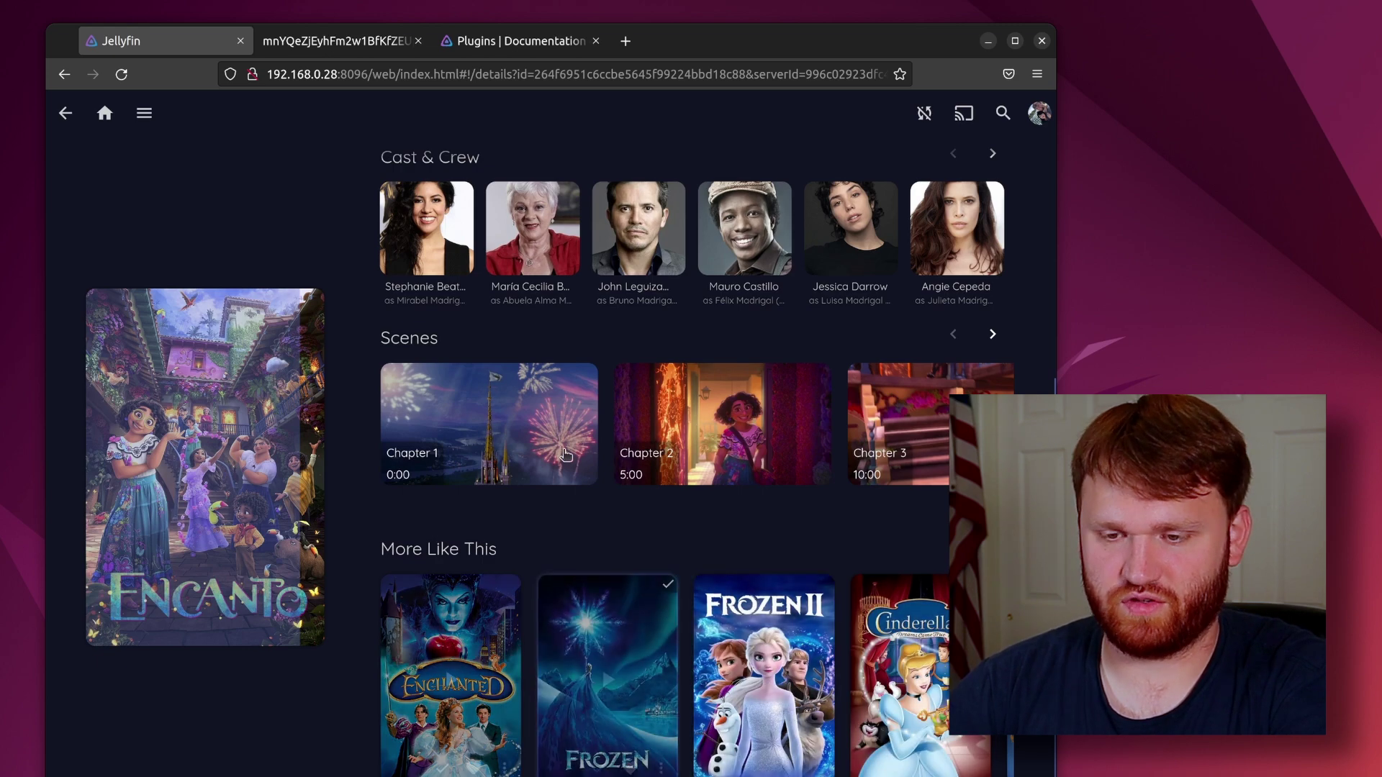
scroll(338, 291, "up", 7)
left_click(104, 114)
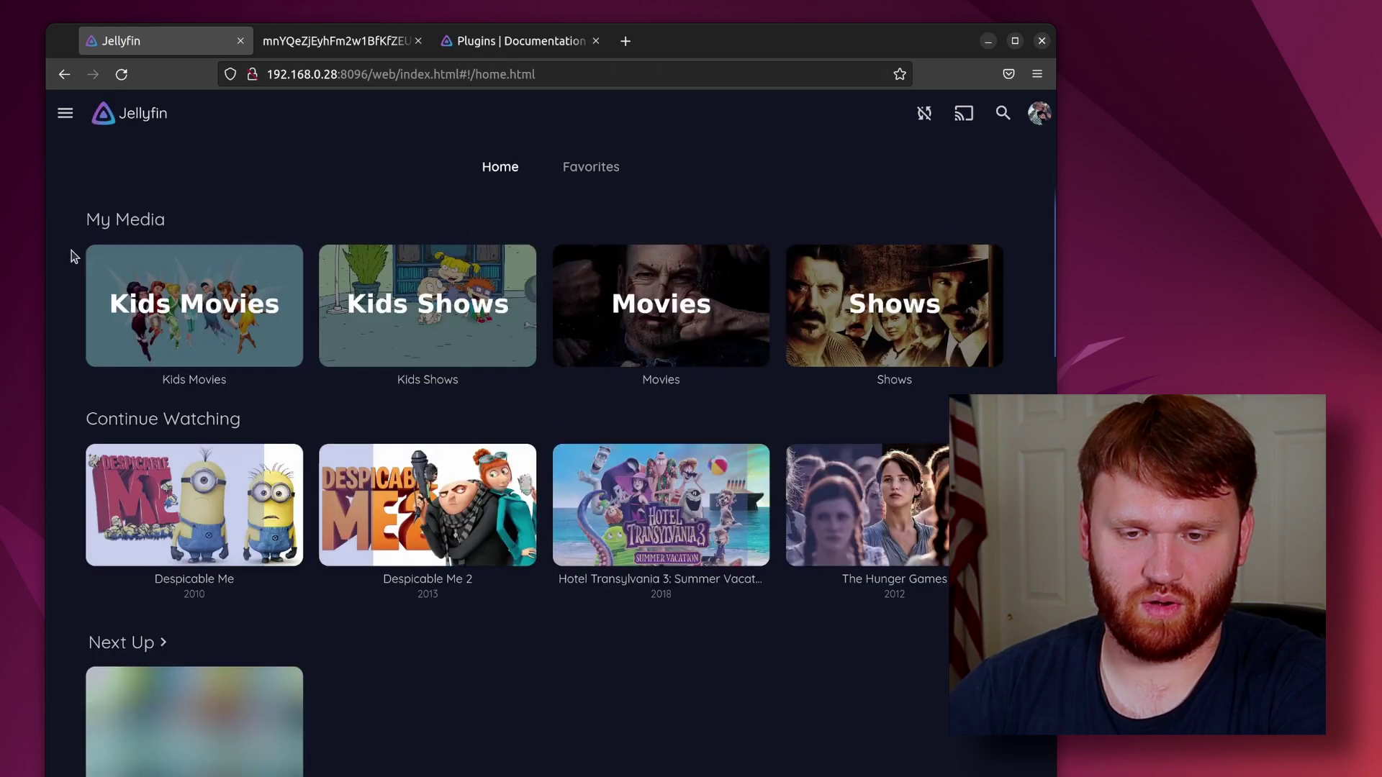
Step: Open the Reports plugin from the server's installed plugins and look through the Media report for movies
left_click(63, 121)
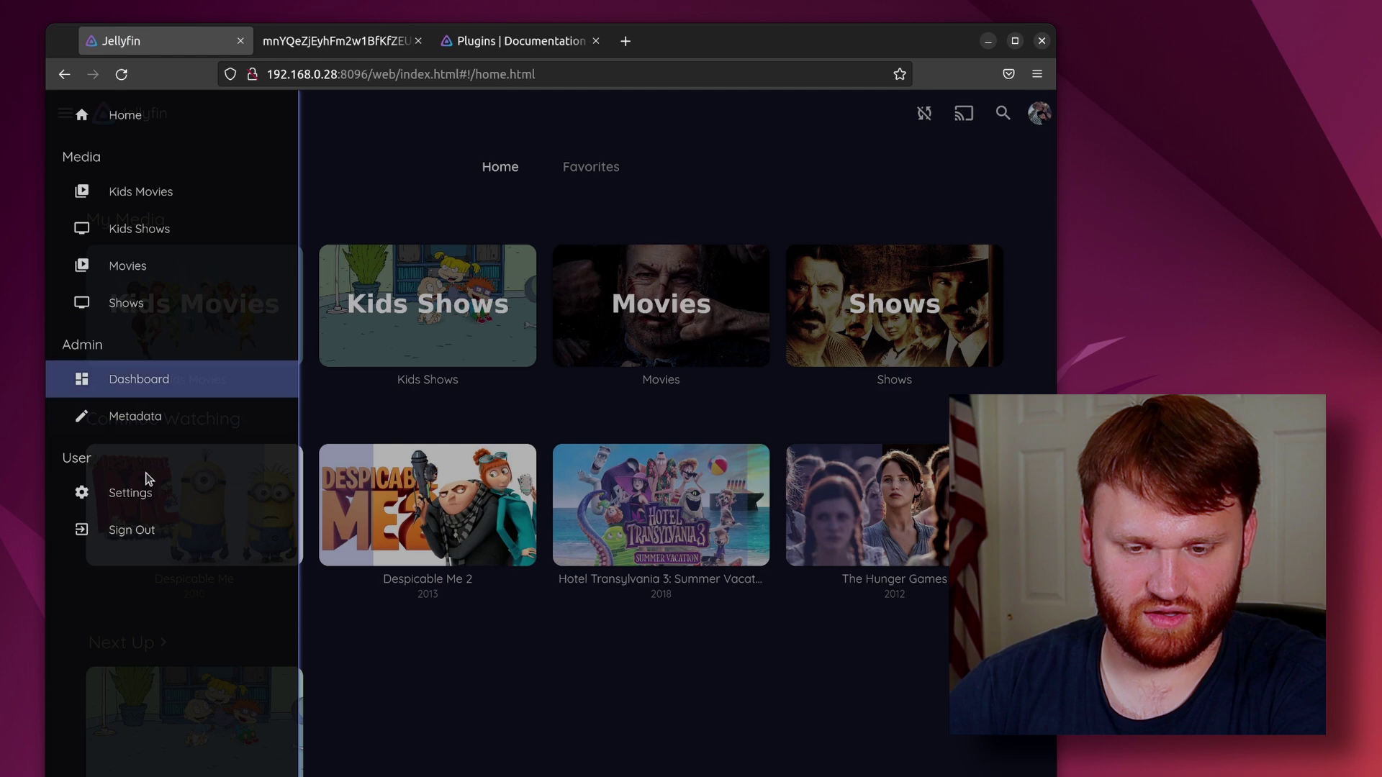
left_click(144, 378)
scroll(133, 481, "down", 3)
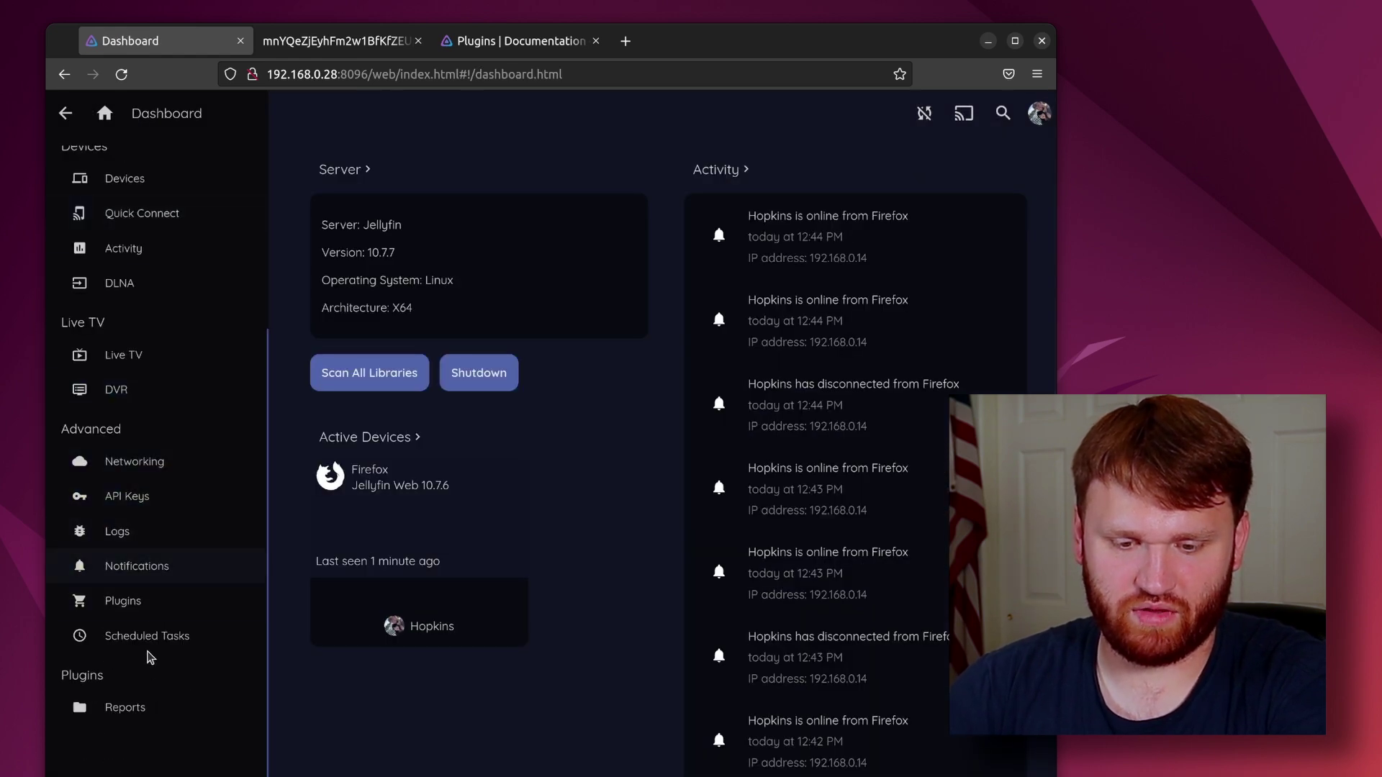
left_click(148, 602)
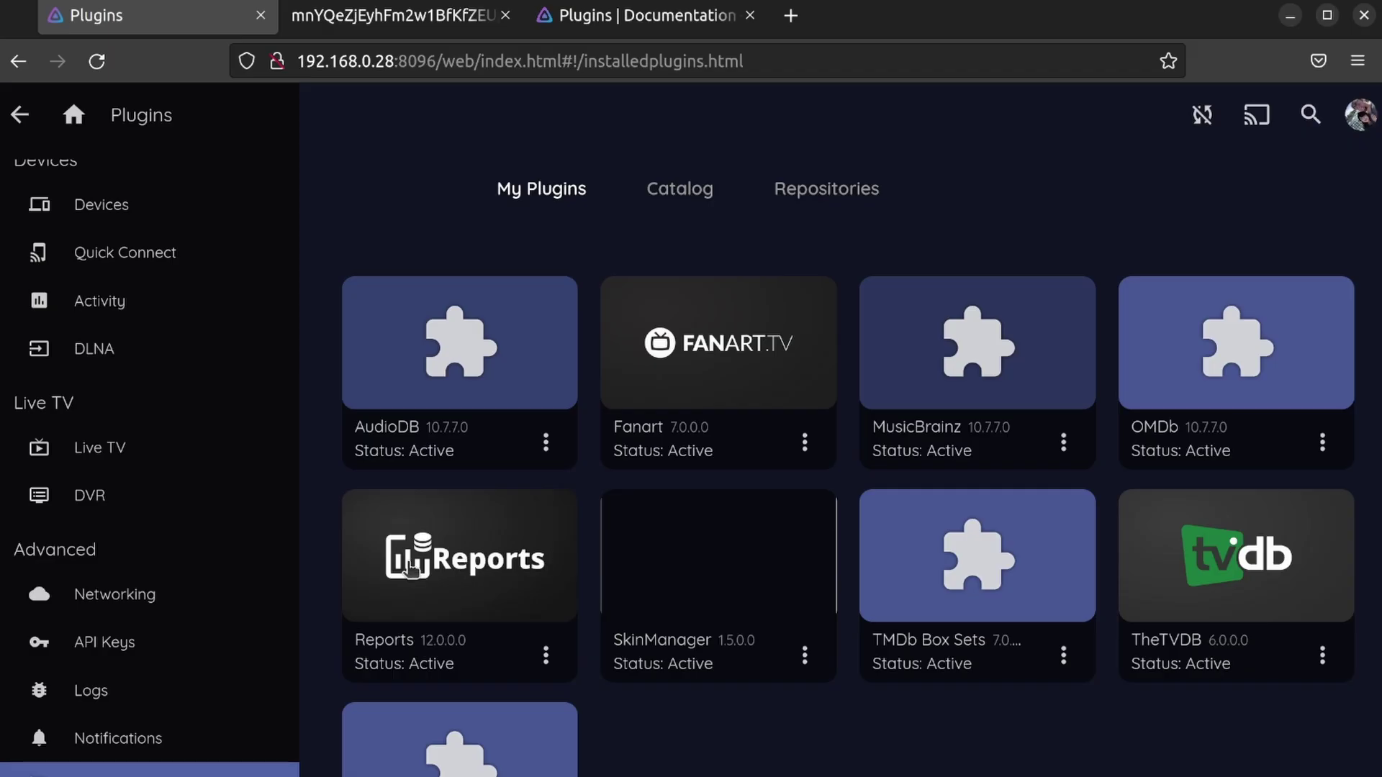
left_click(385, 432)
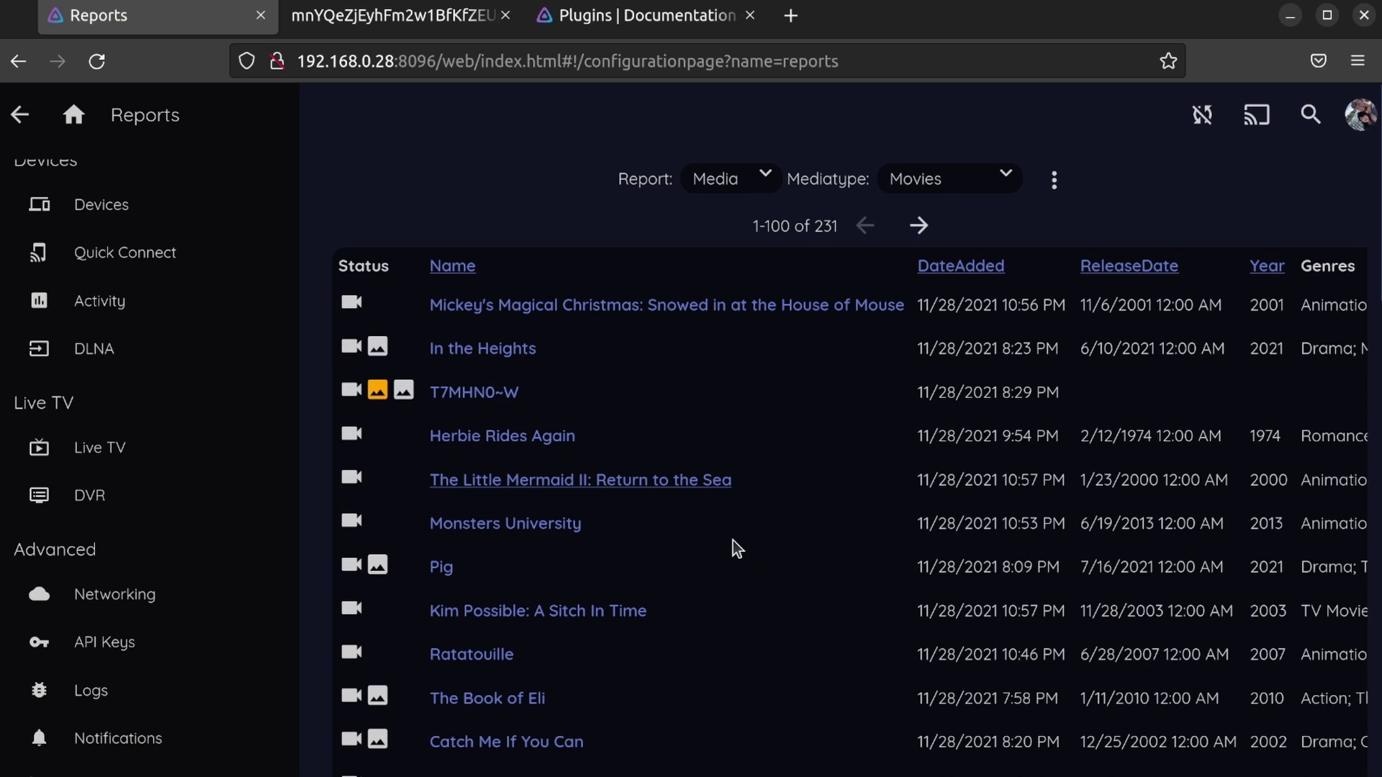
scroll(733, 541, "down", 10)
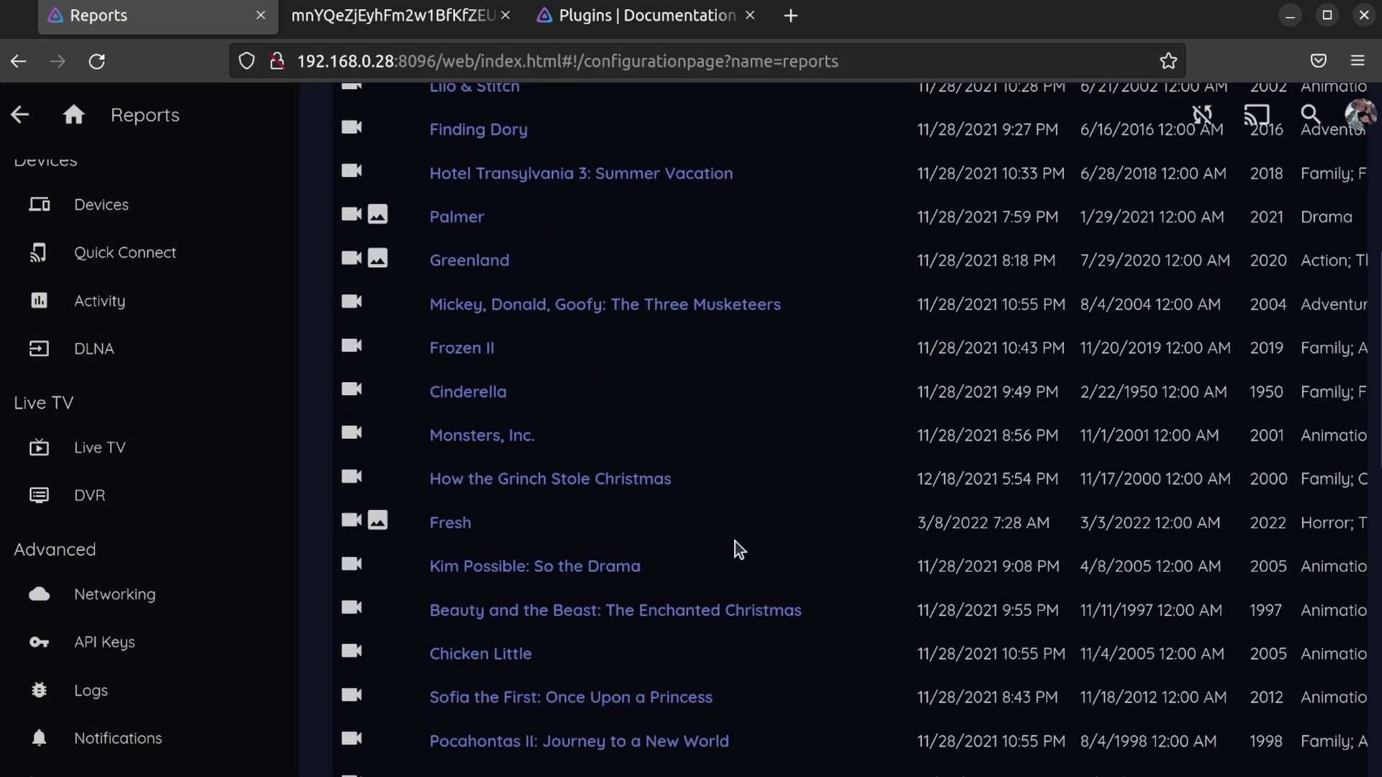
scroll(736, 541, "up", 11)
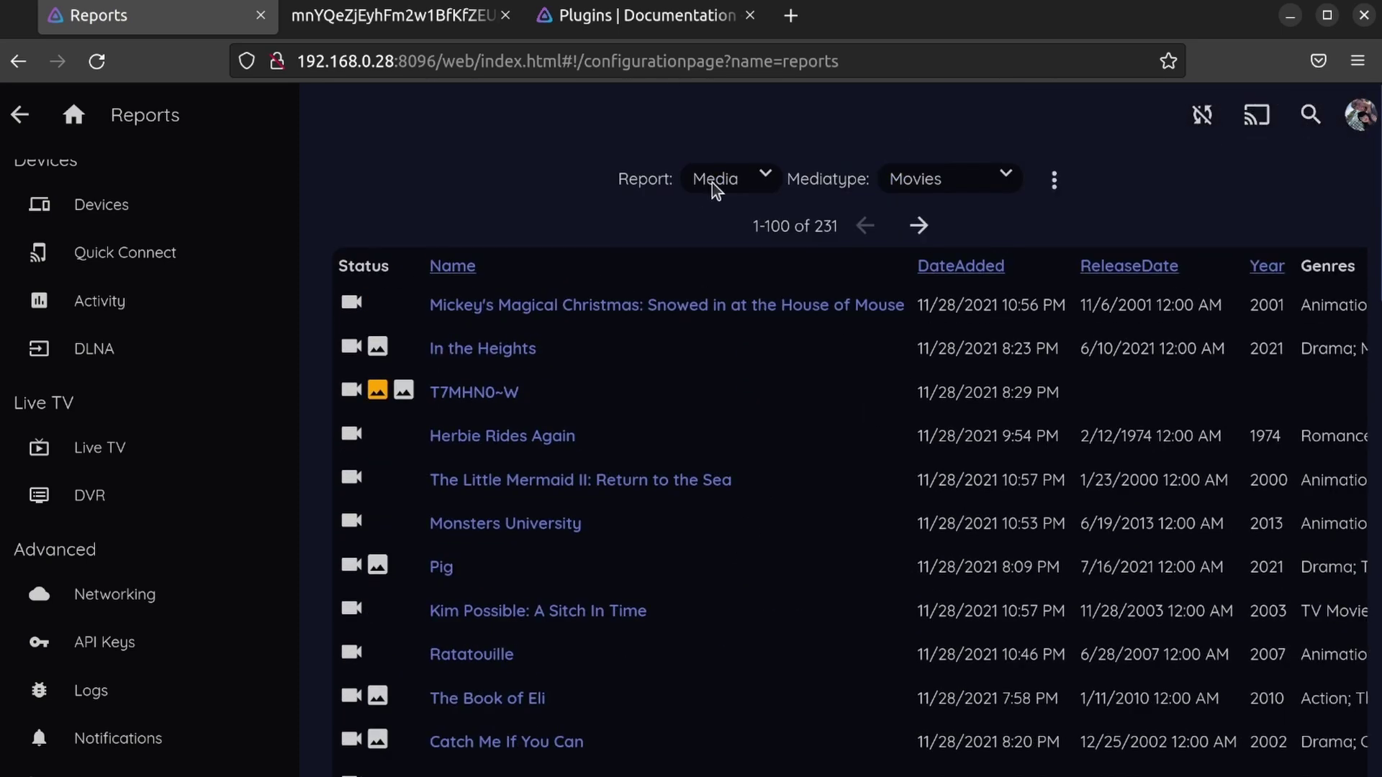
Step: Switch the report to Activity and look through the logged session and video playback entries
left_click(712, 182)
left_click(737, 238)
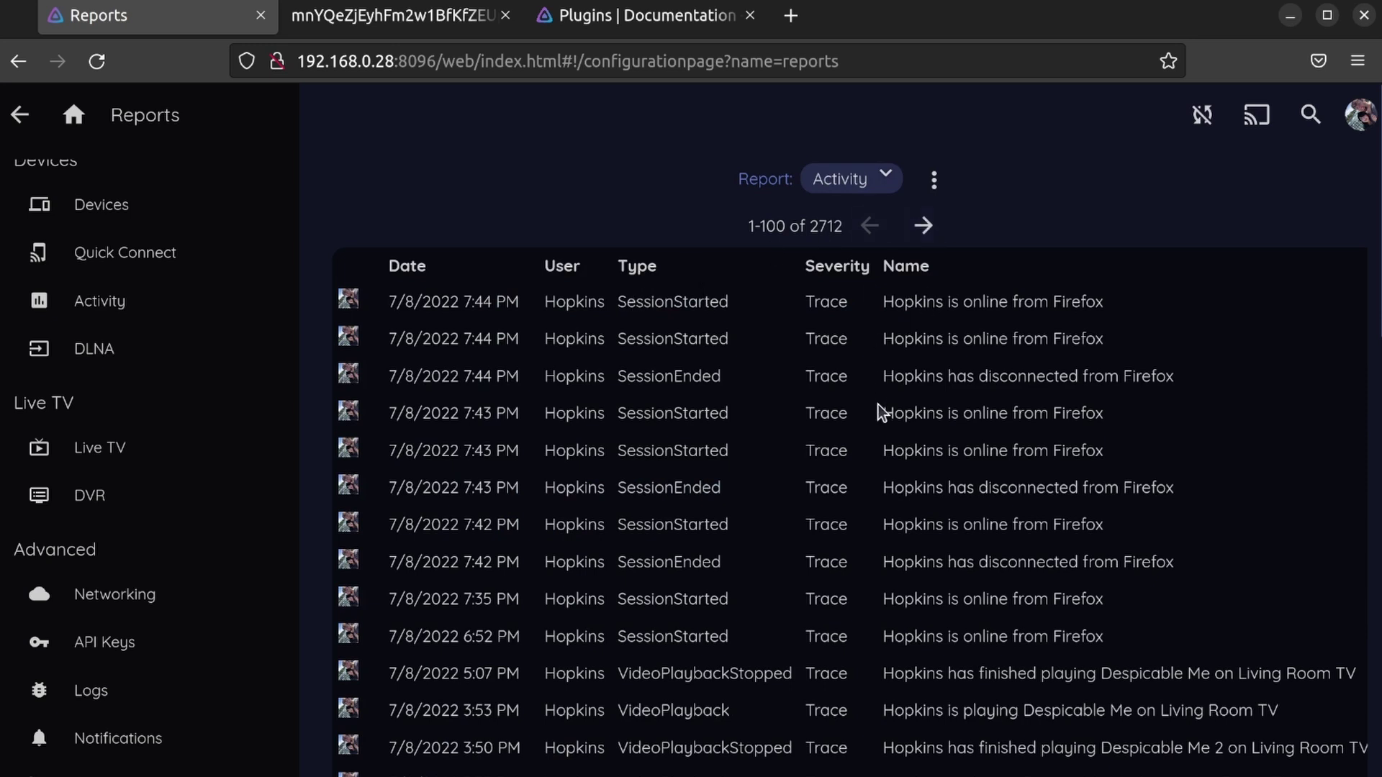
left_click(831, 188)
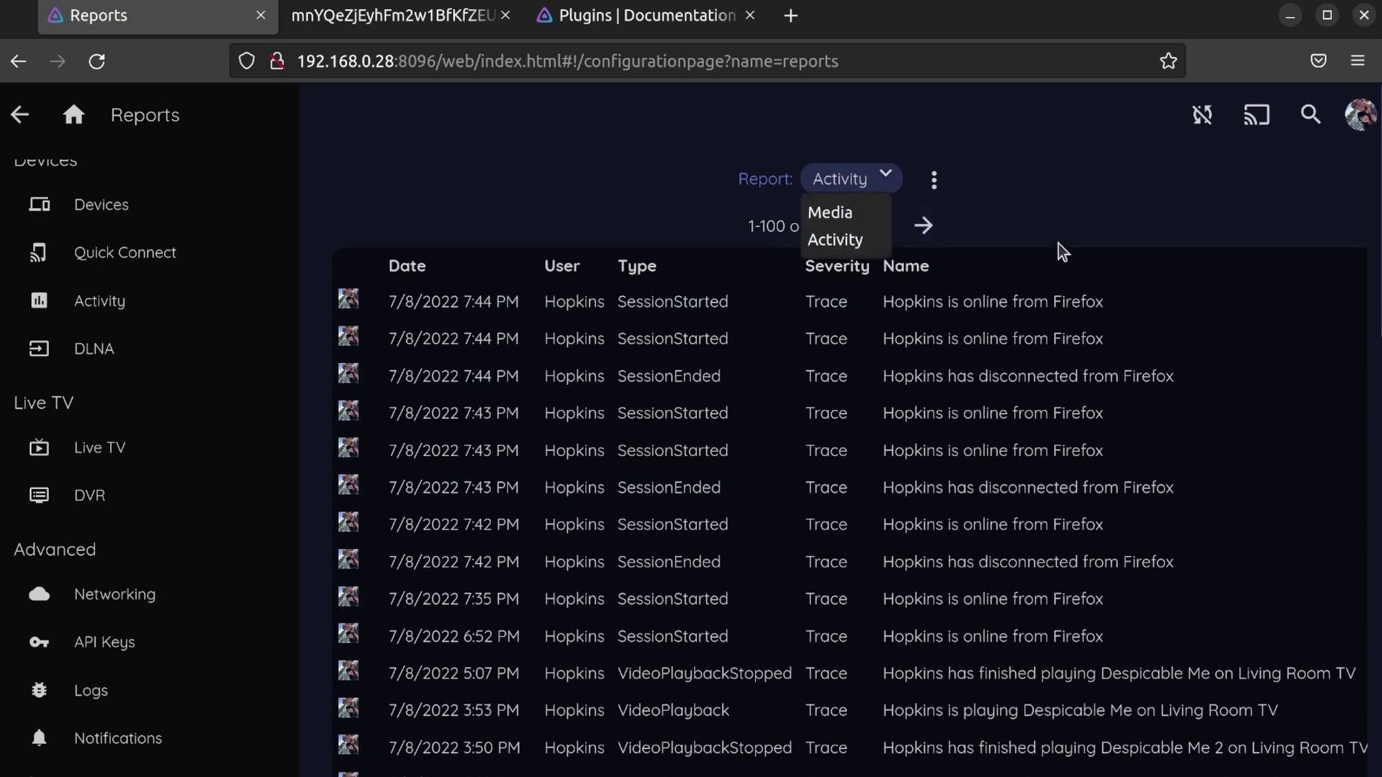
left_click(1006, 209)
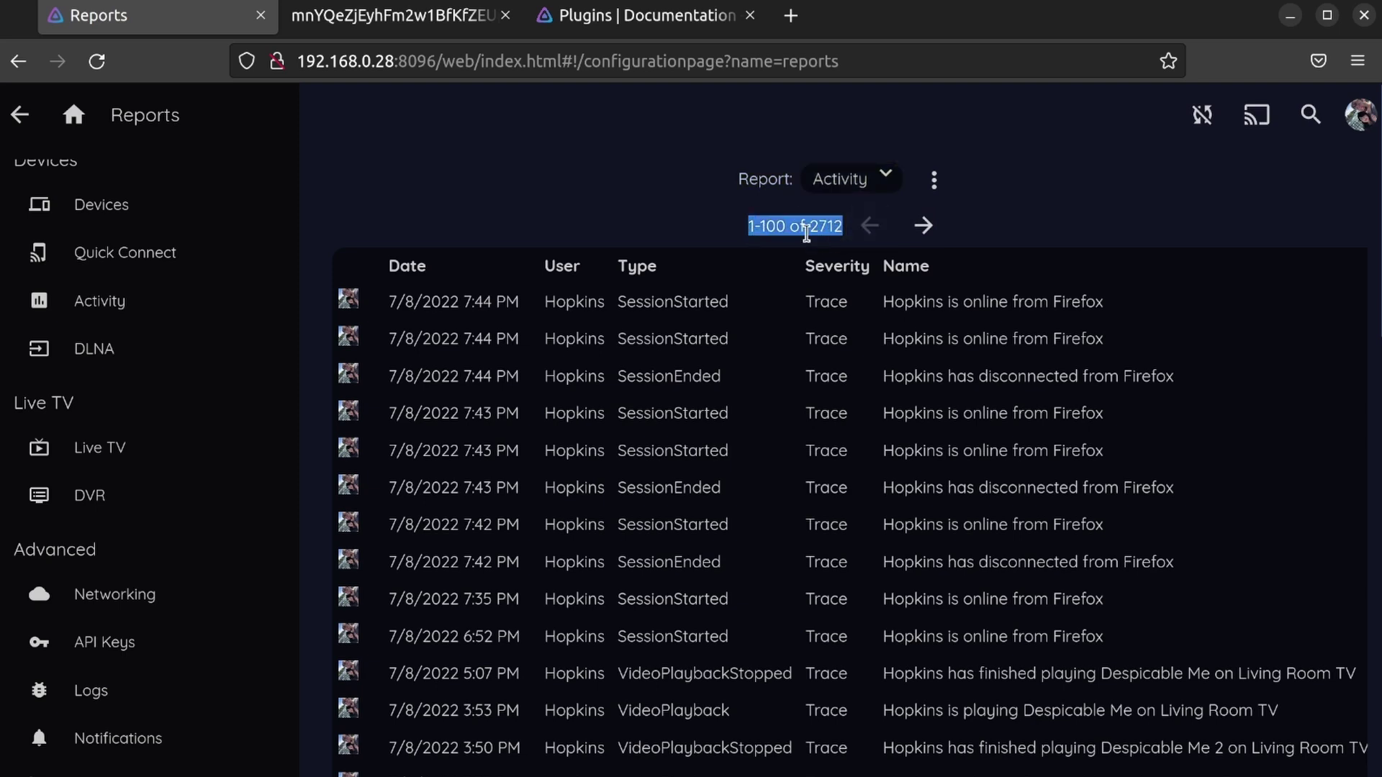
scroll(595, 432, "down", 10)
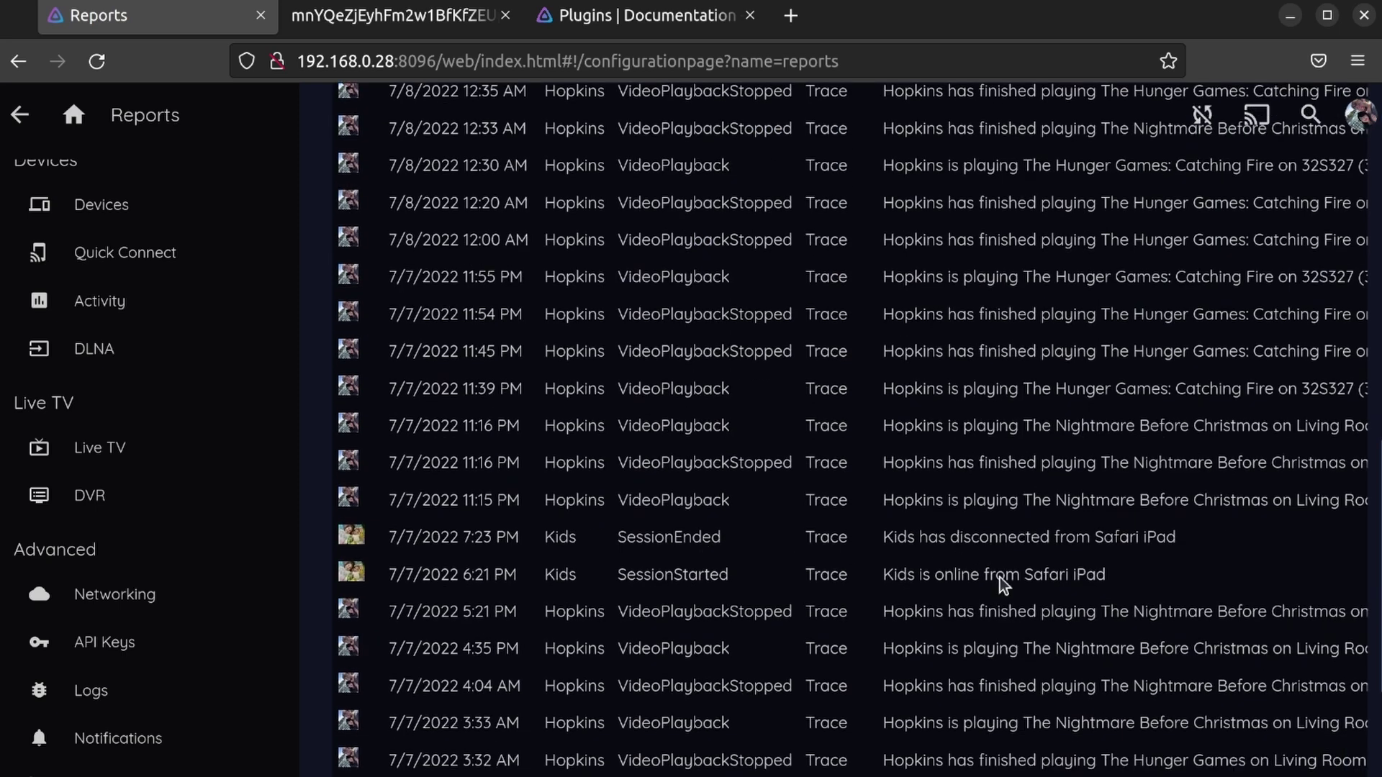
left_click_drag(523, 575, 1135, 576)
left_click(1136, 577)
scroll(971, 532, "up", 10)
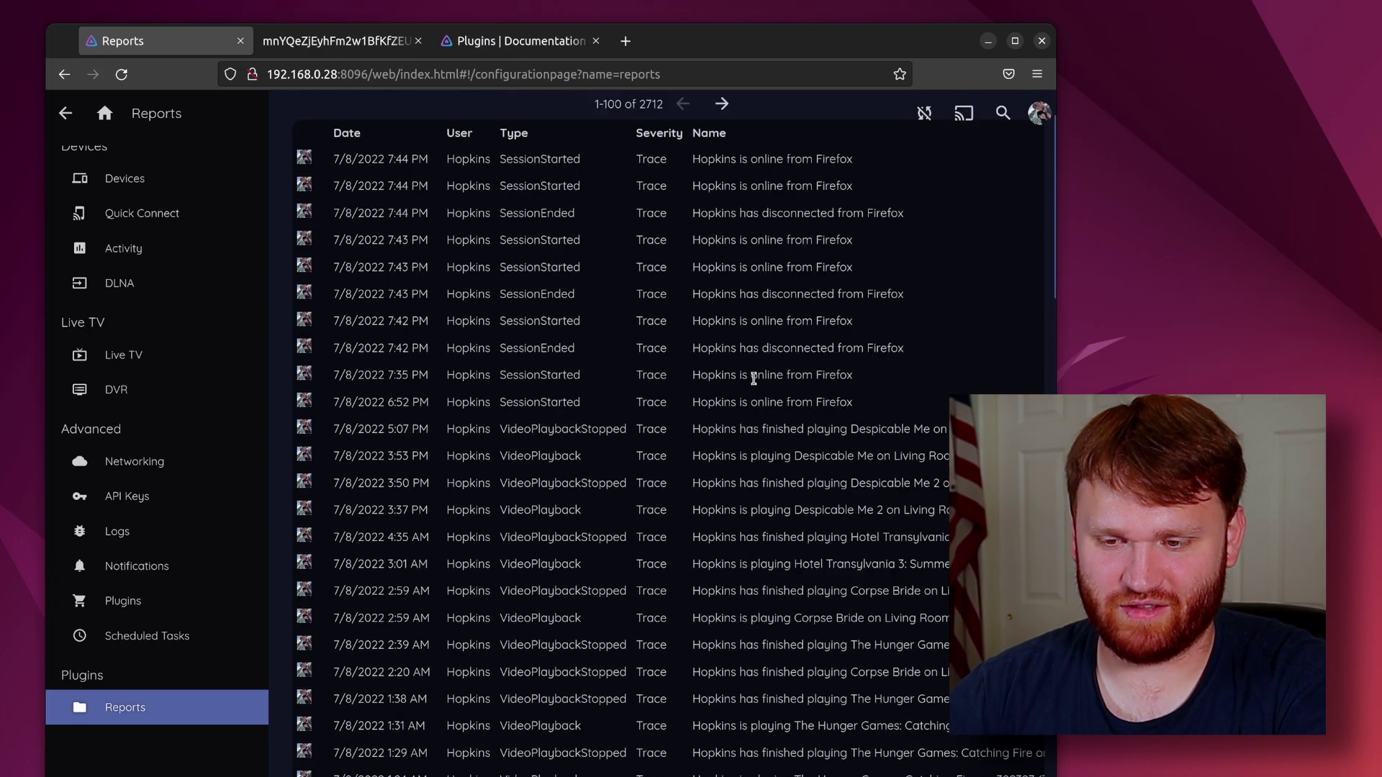
scroll(754, 378, "up", 2)
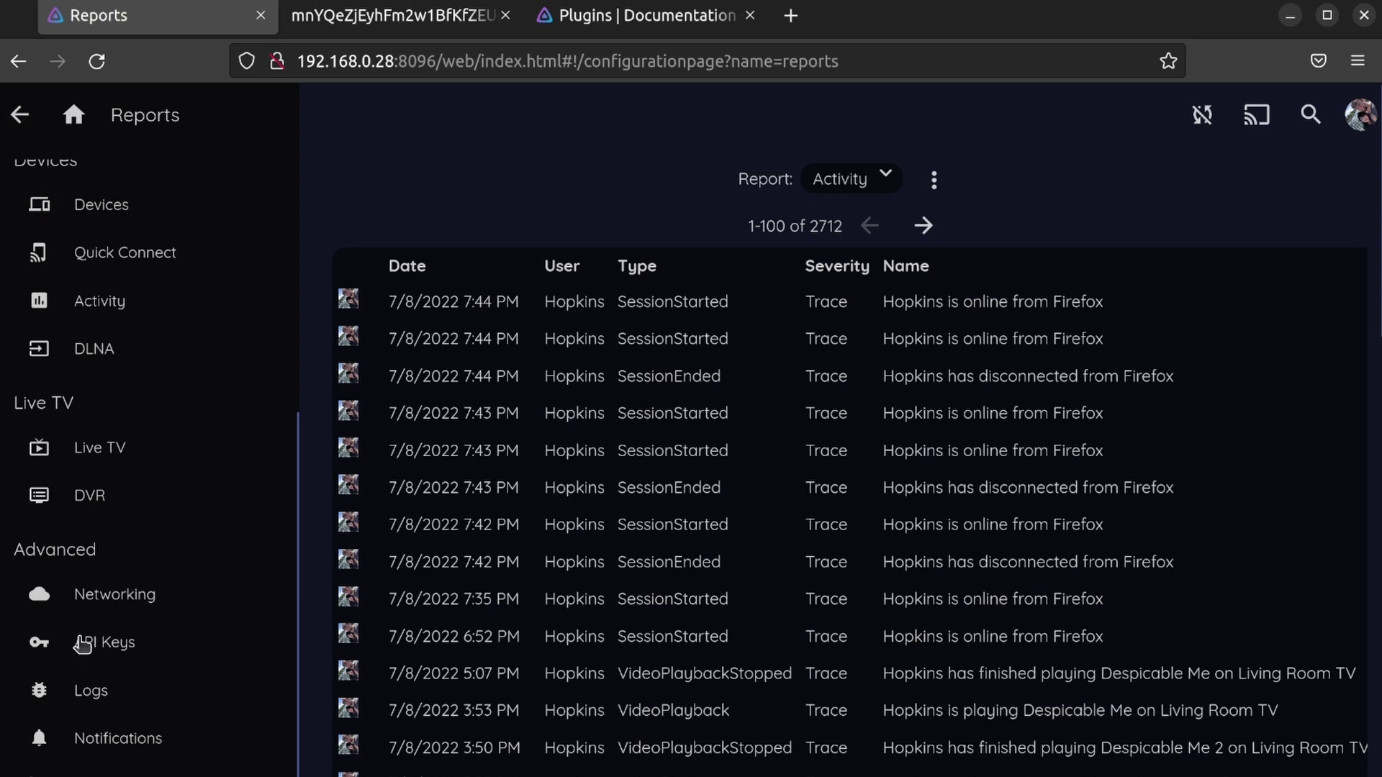
Step: Open the Theme Songs plugin's configuration, read its TVDB requirement, and download the theme songs
left_click(123, 600)
left_click(480, 756)
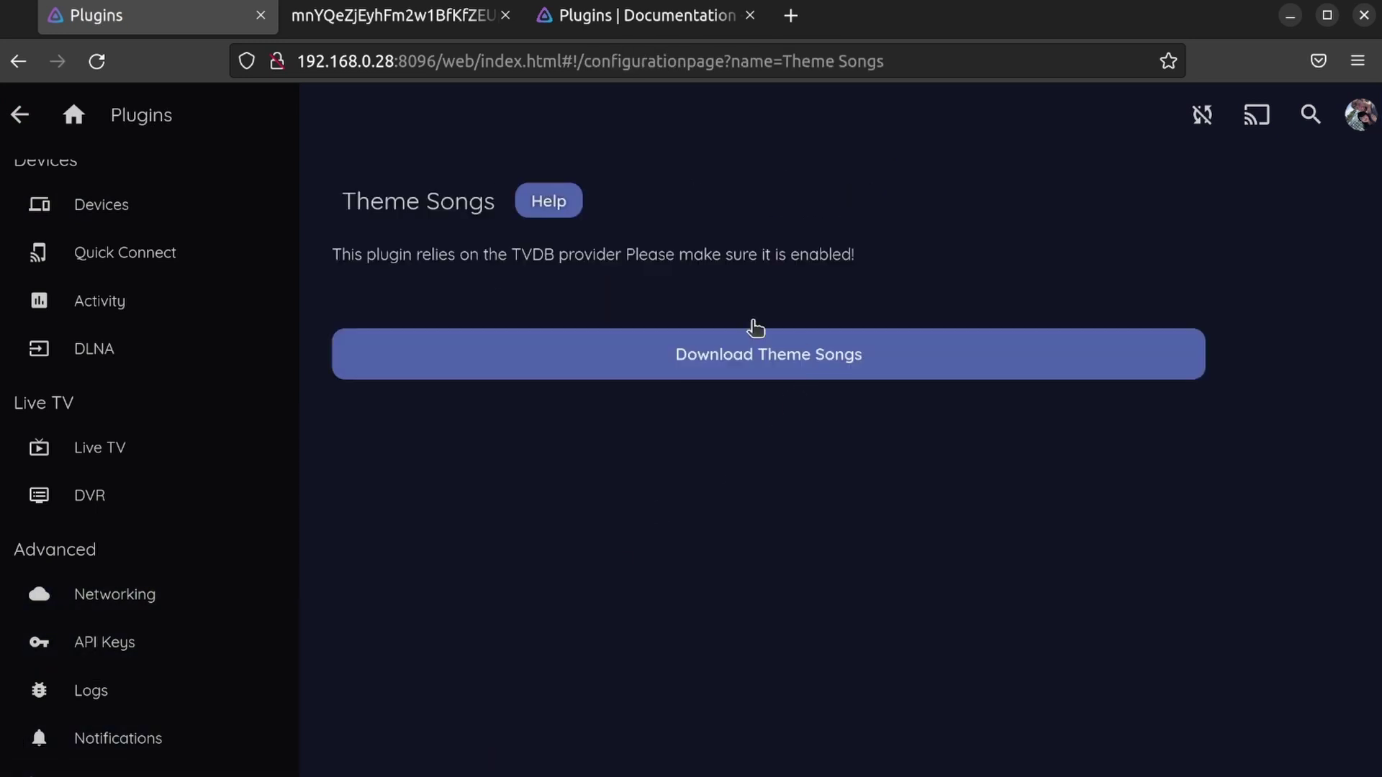
left_click_drag(631, 255, 641, 255)
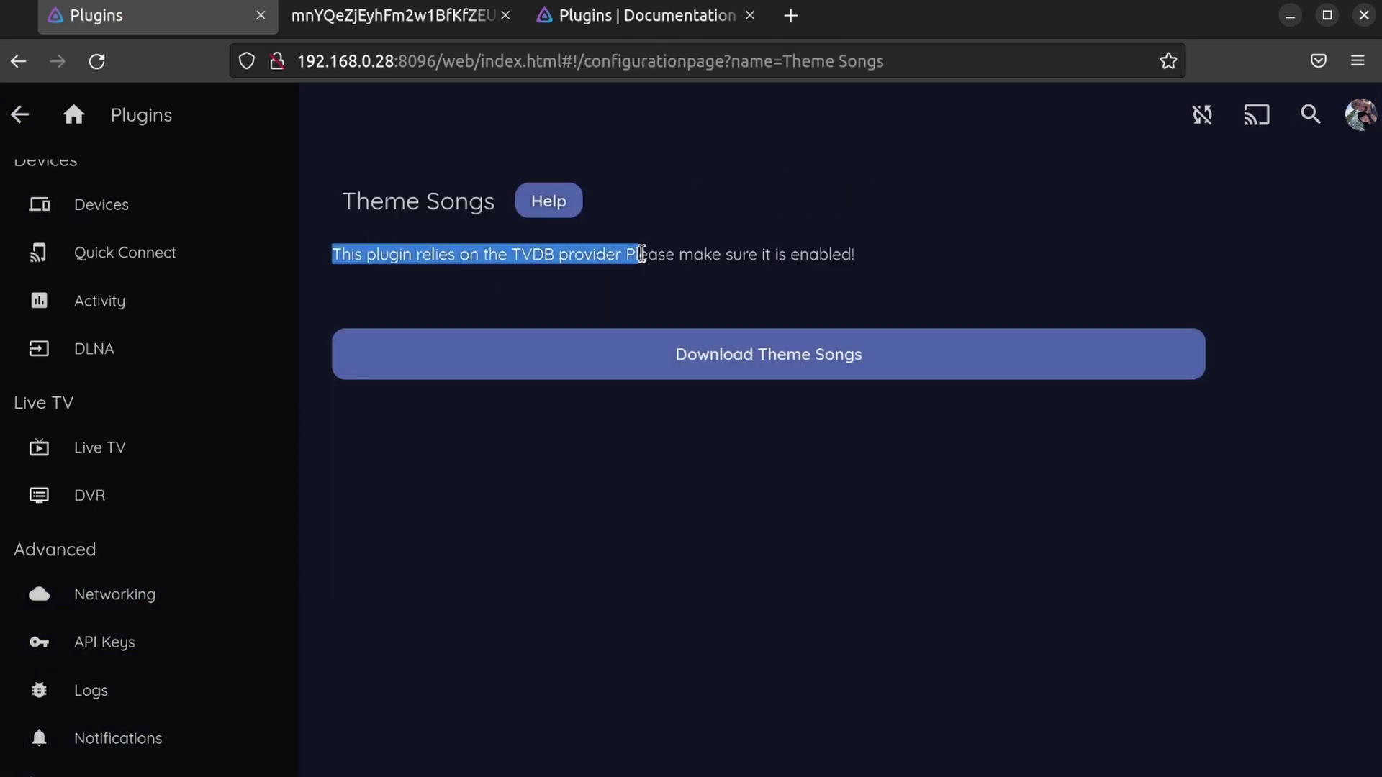
left_click(687, 252)
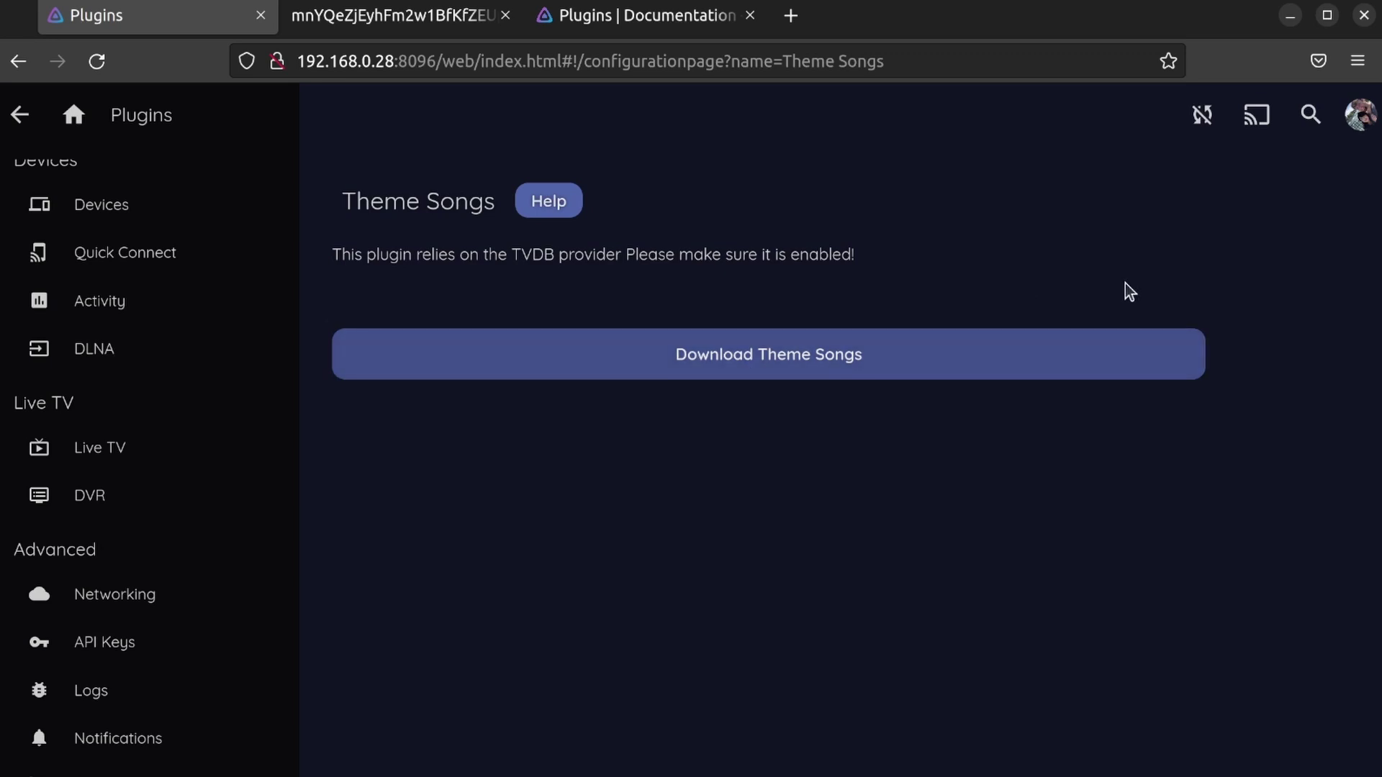
left_click(1094, 353)
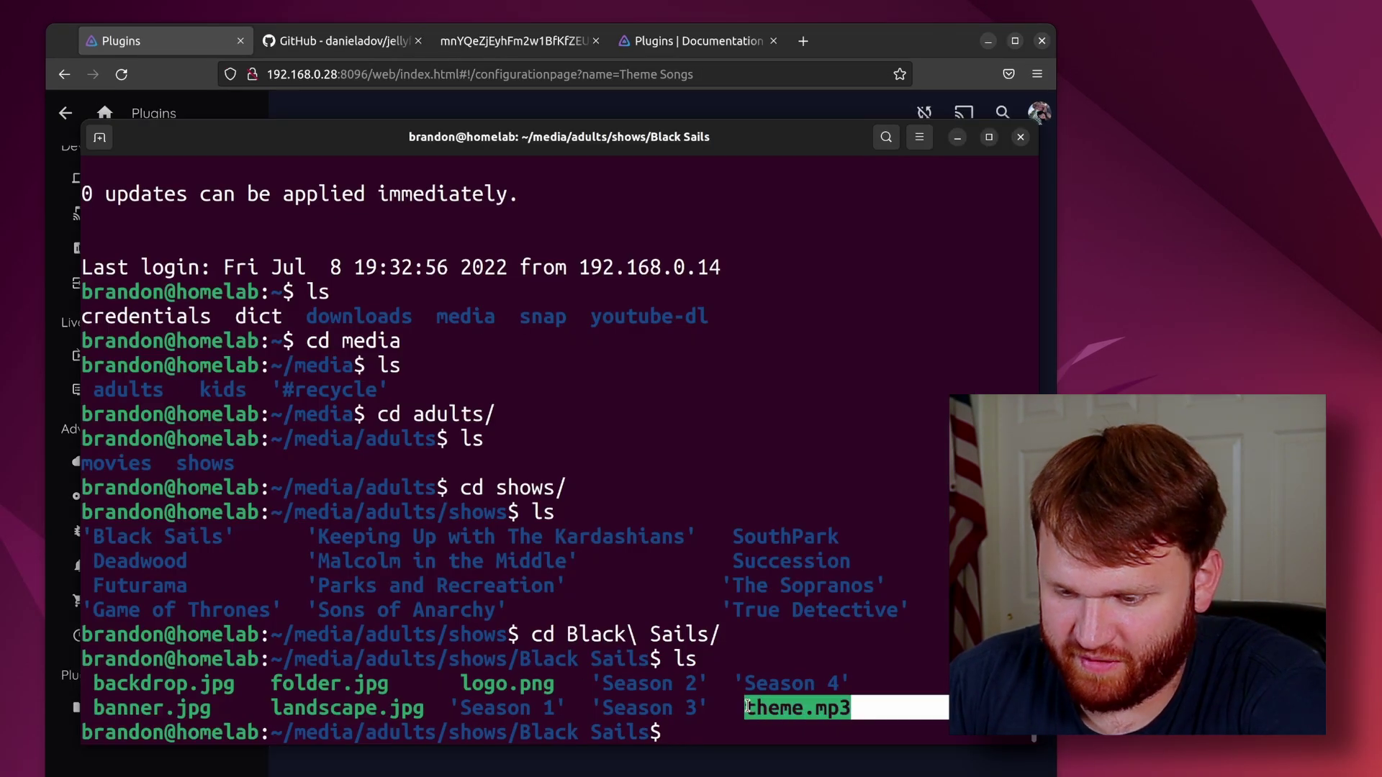
Step: Switch from the terminal back to Jellyfin and look through the Black Sails show page with its seasons, cast and similar titles
left_click(824, 693)
key("alt+Tab")
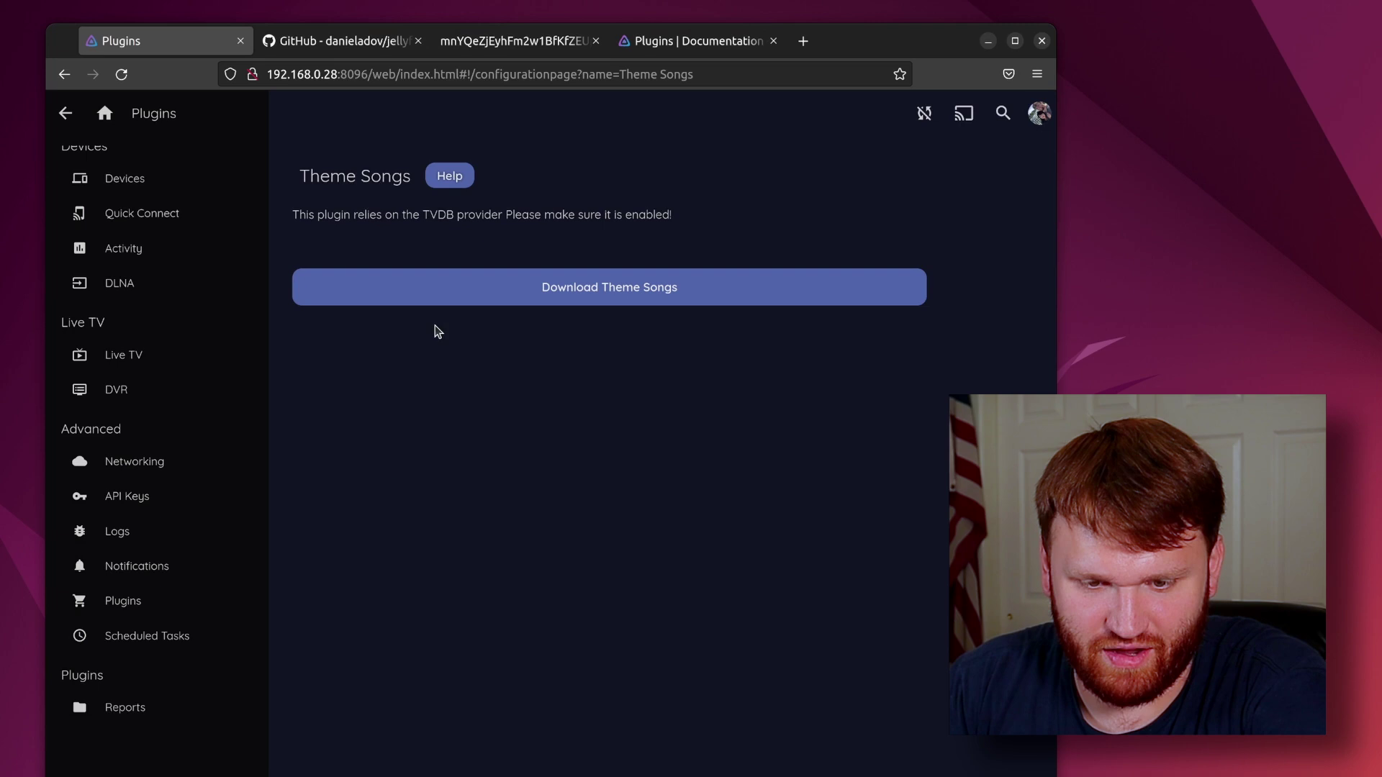
left_click(106, 113)
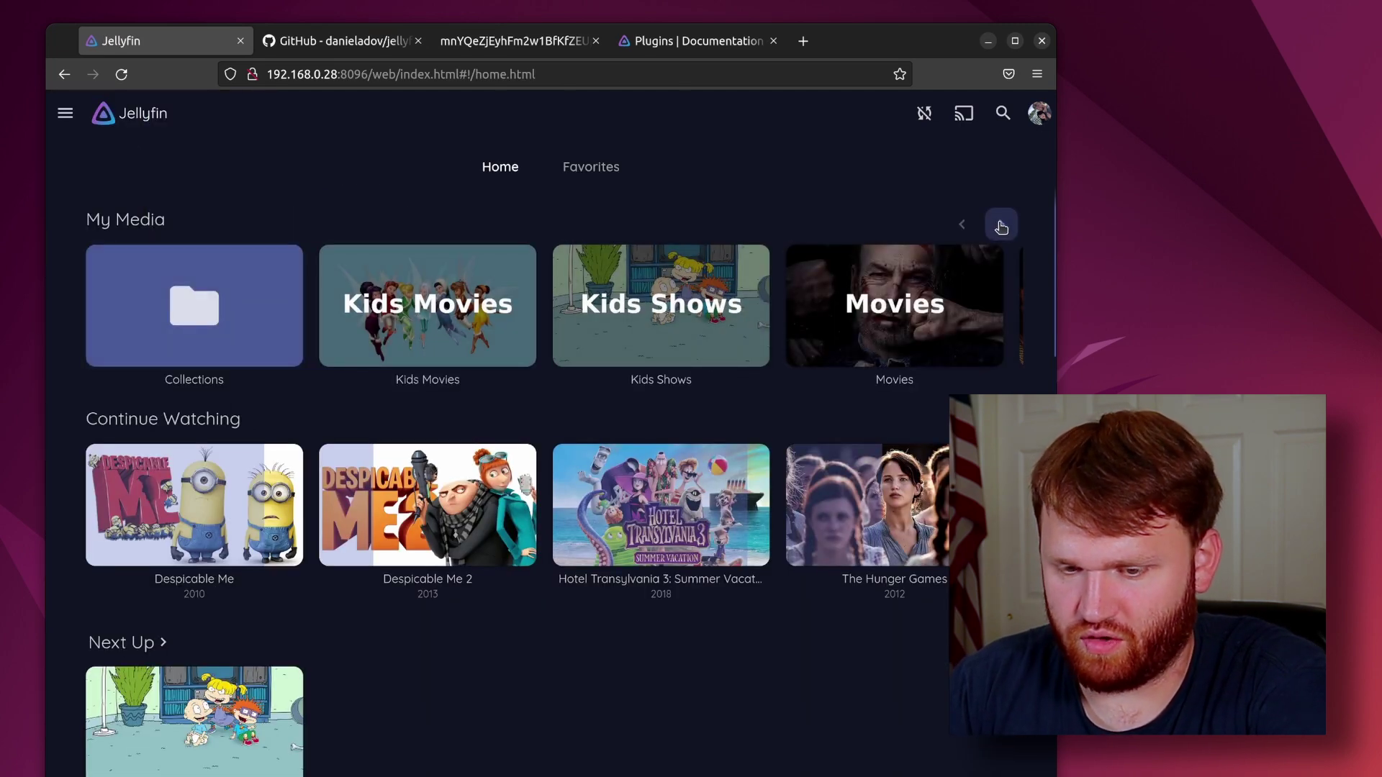
left_click(1001, 223)
left_click(155, 338)
left_click(152, 353)
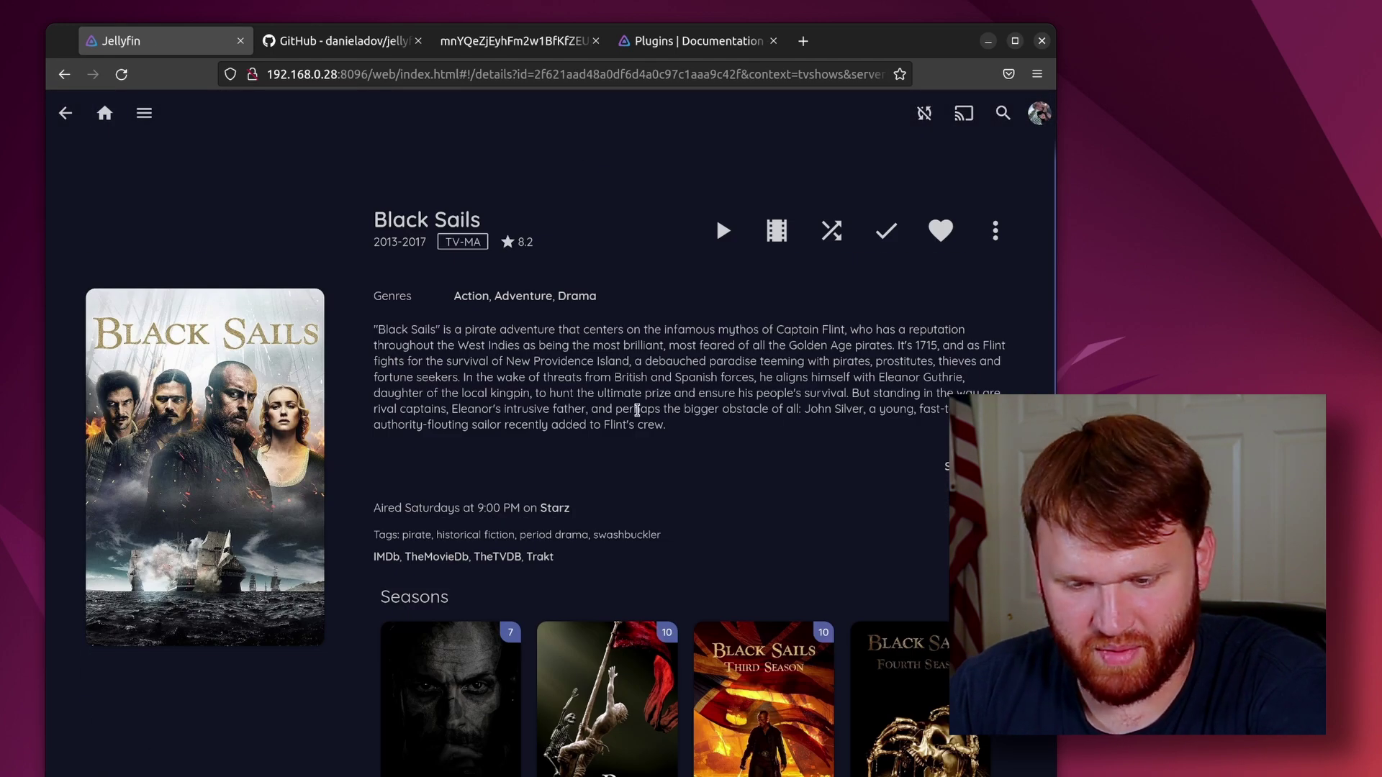
scroll(637, 411, "down", 8)
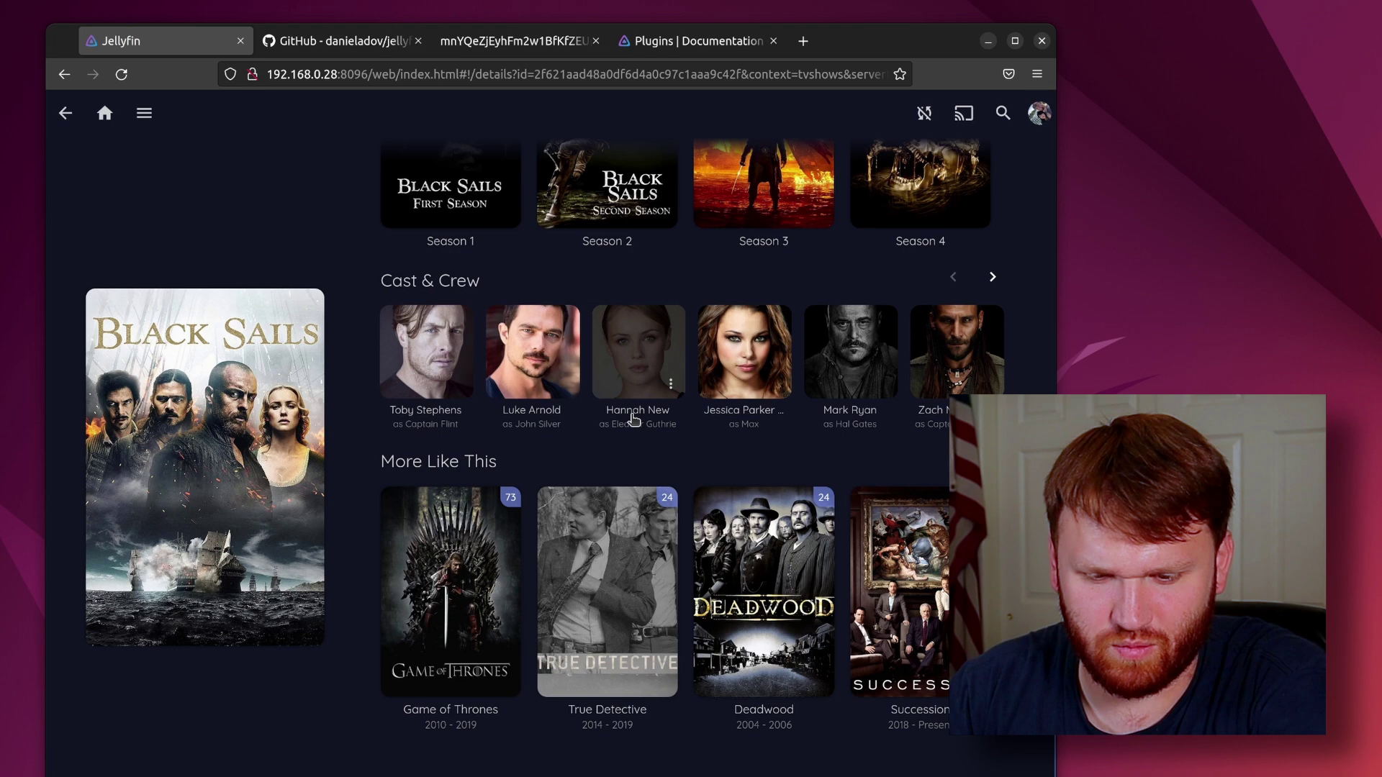
scroll(633, 419, "up", 8)
Step: Read the Theme Songs plugin's GitHub README on installation and use, close it, and return to the Black Sails page
key("ctrl+shift+Tab")
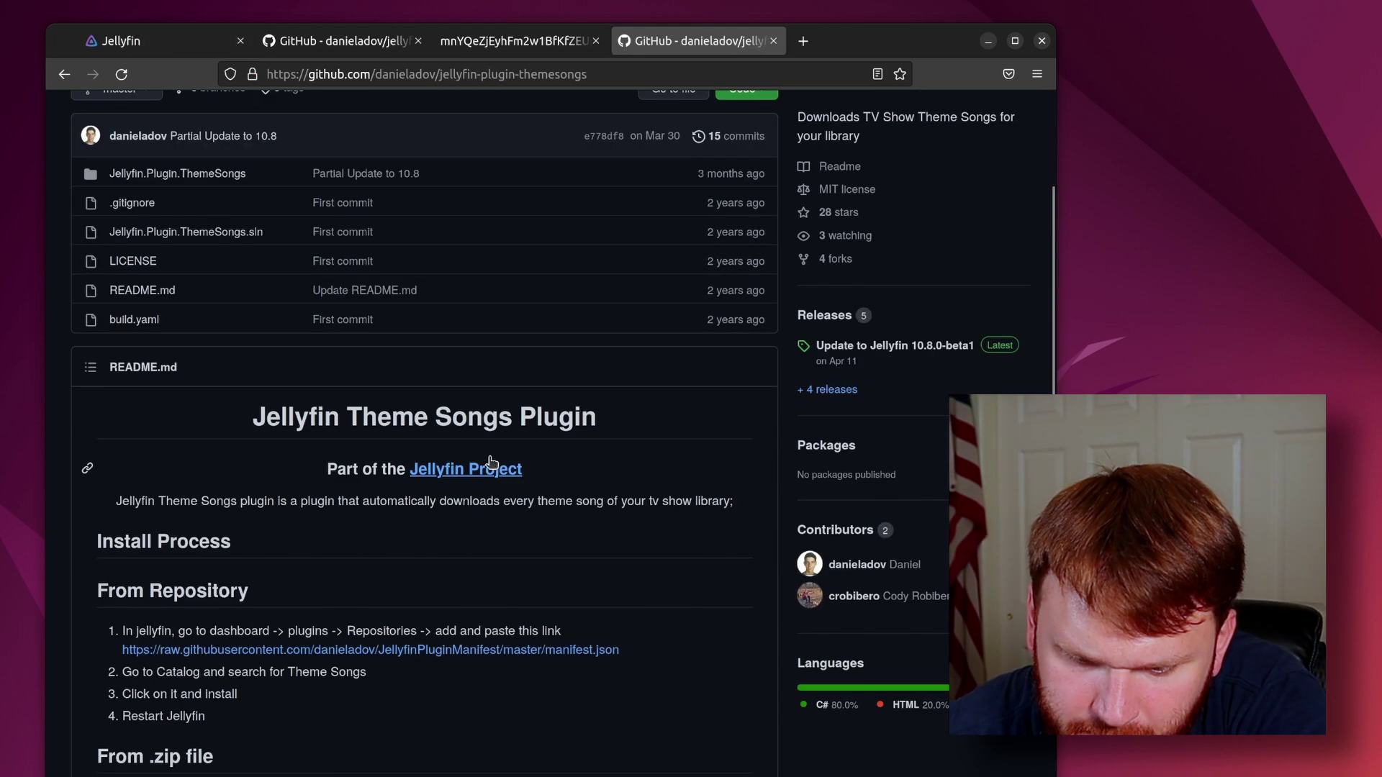
scroll(490, 462, "down", 3)
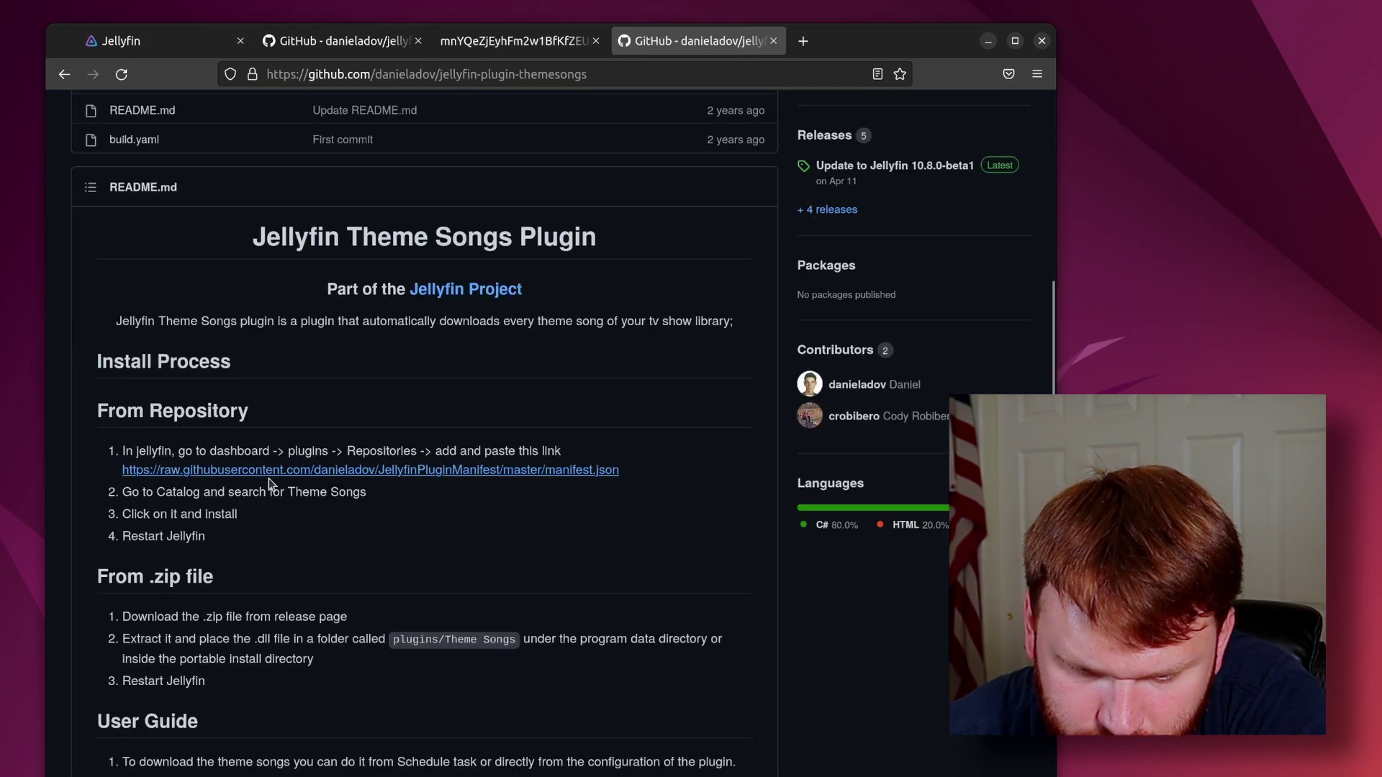
scroll(269, 478, "down", 5)
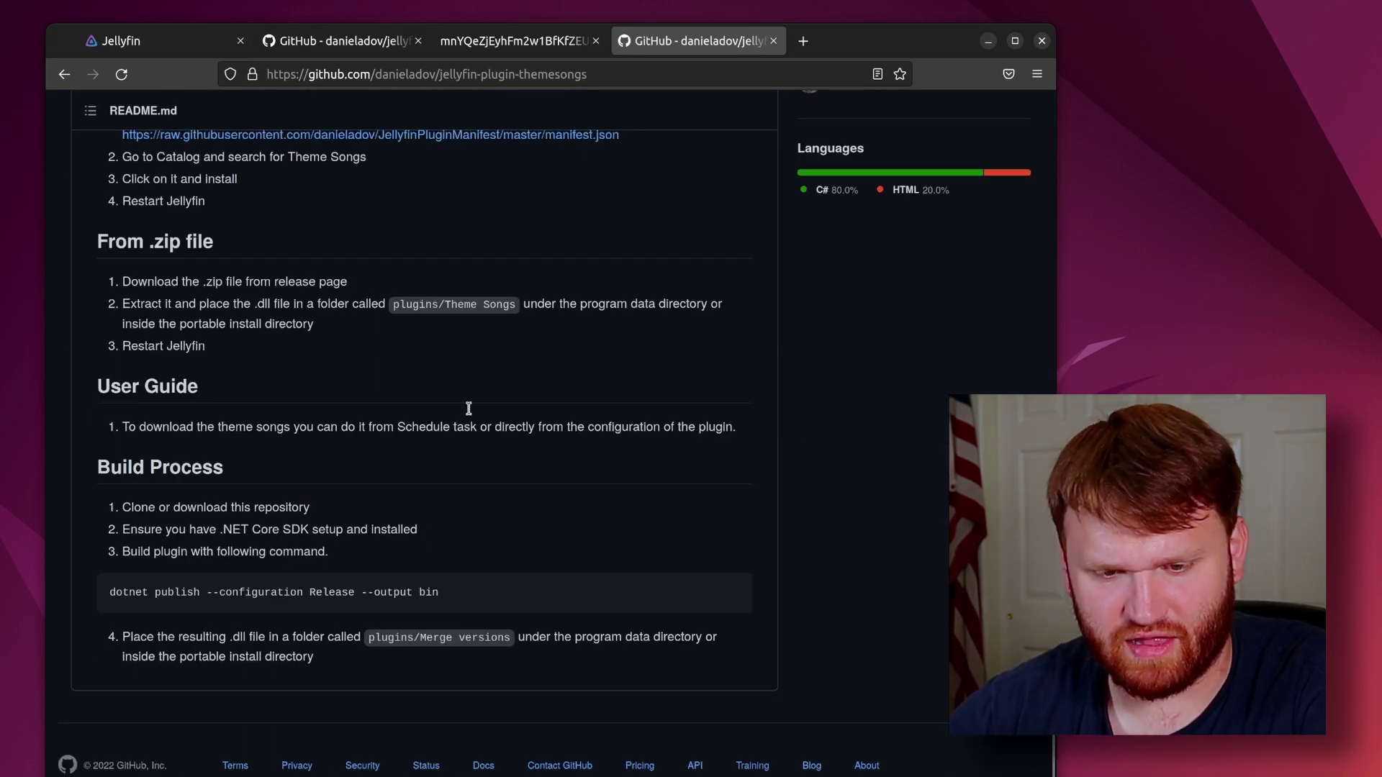
key("ctrl+w")
key("ctrl+w")
left_click(162, 43)
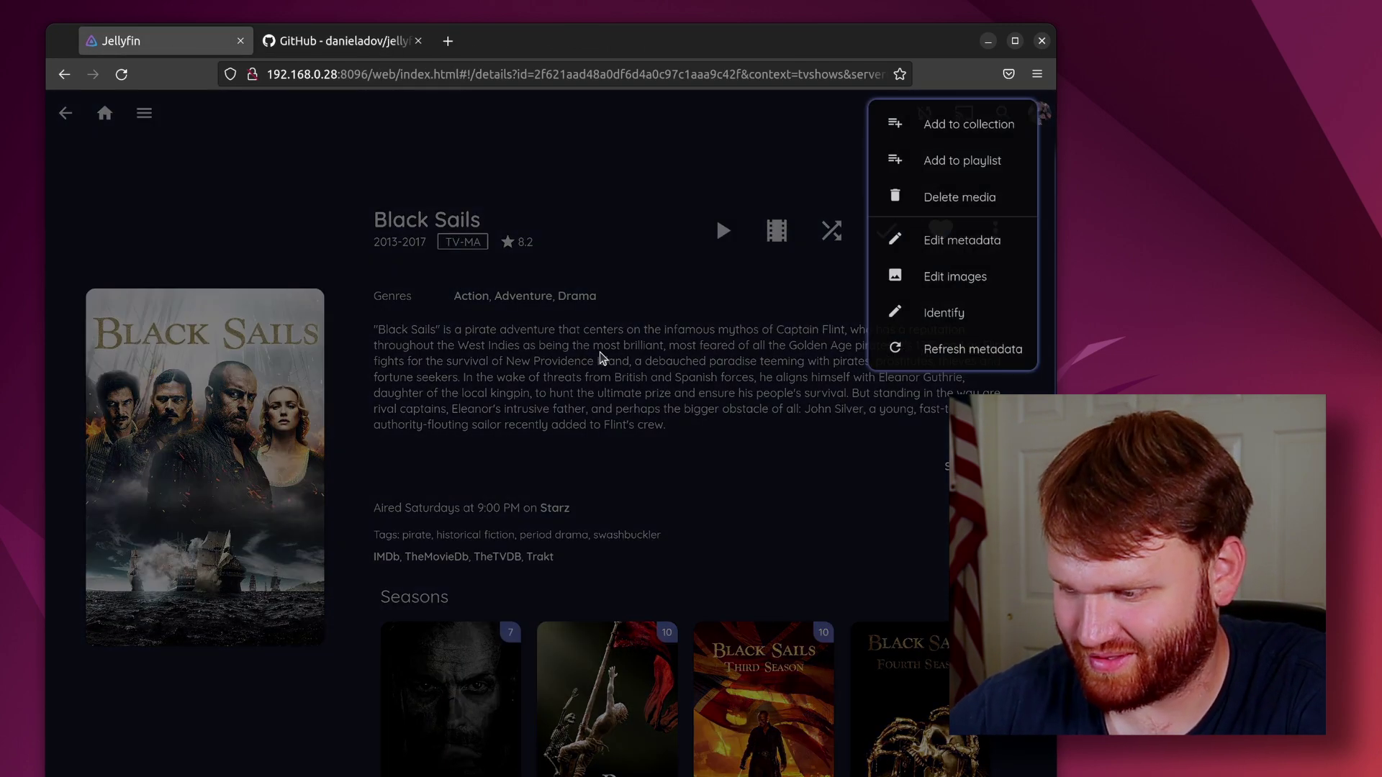
left_click(602, 357)
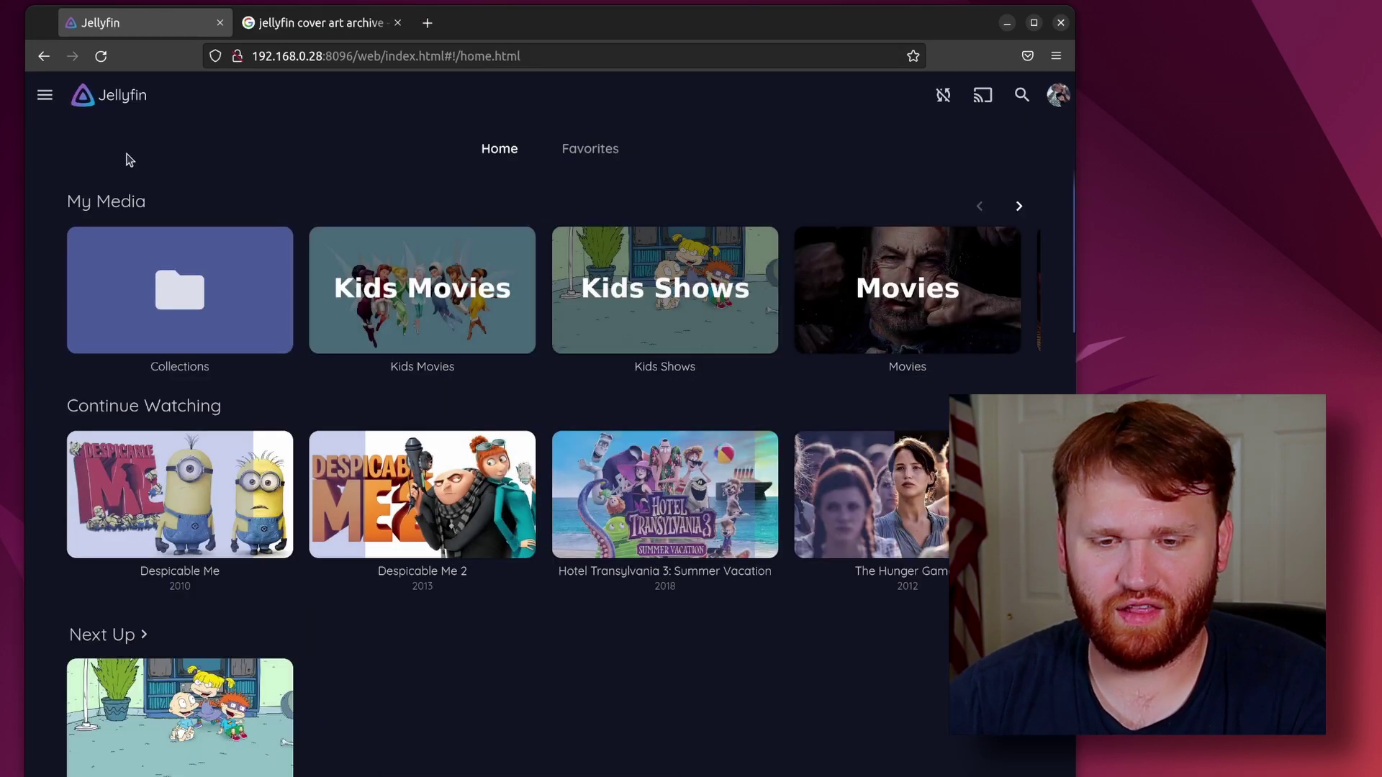
Step: Look over the server dashboard and its navigation entries, then return home and look through the media rows
left_click(46, 97)
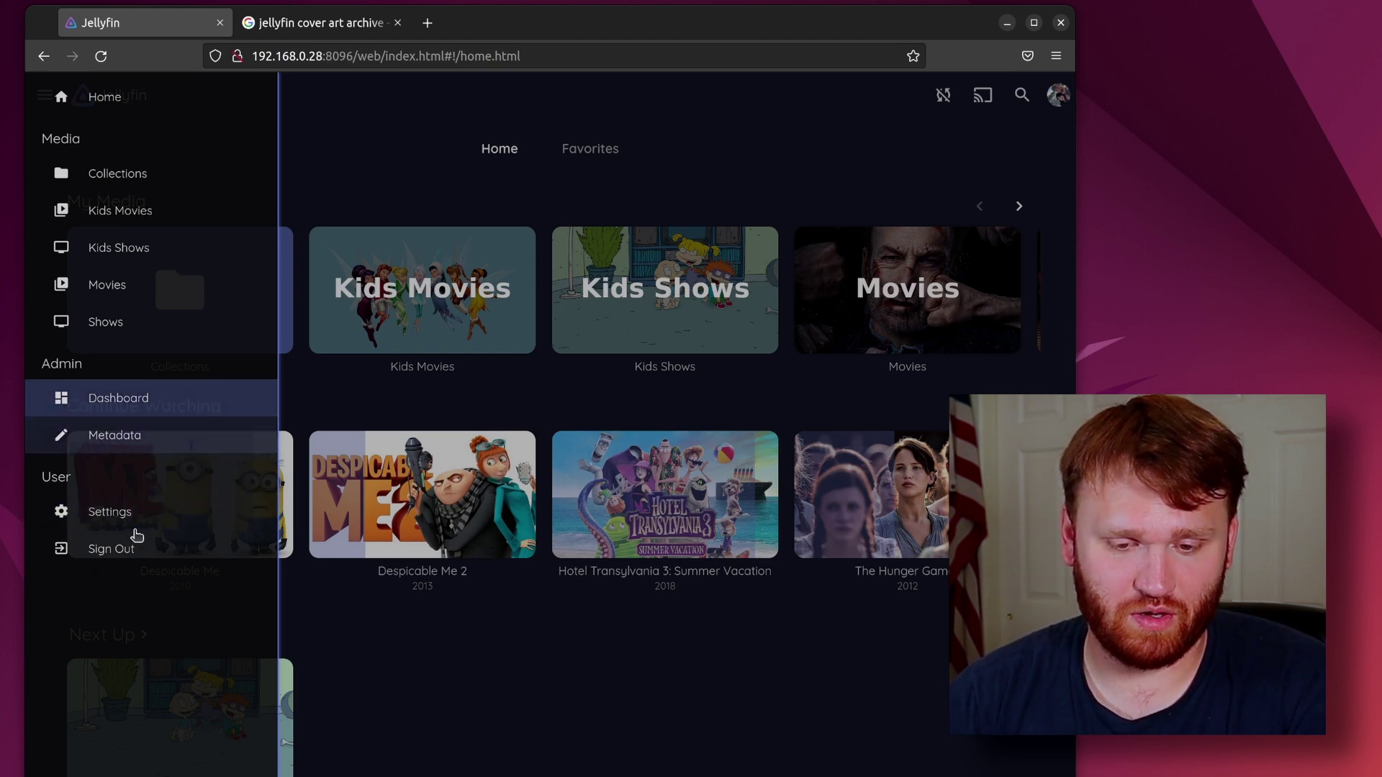
left_click(135, 407)
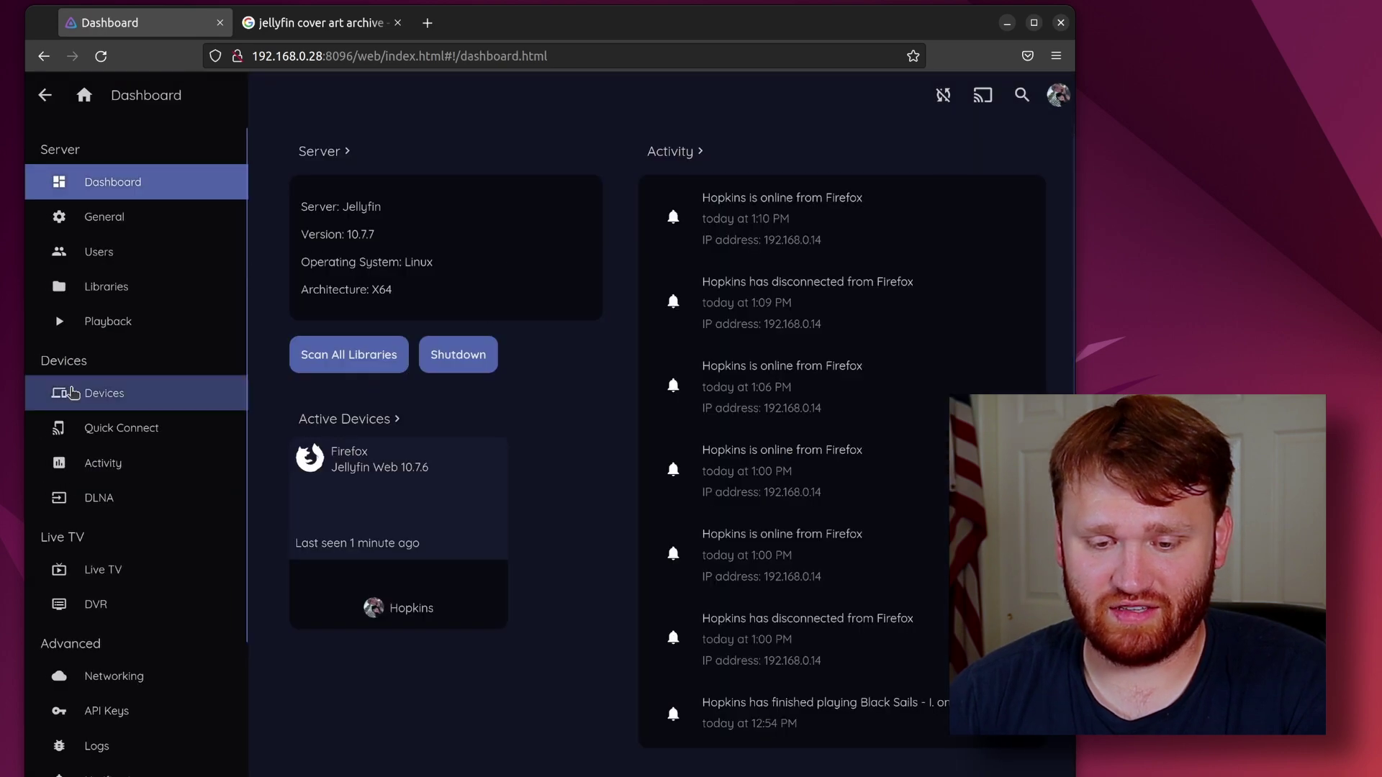
scroll(125, 419, "down", 5)
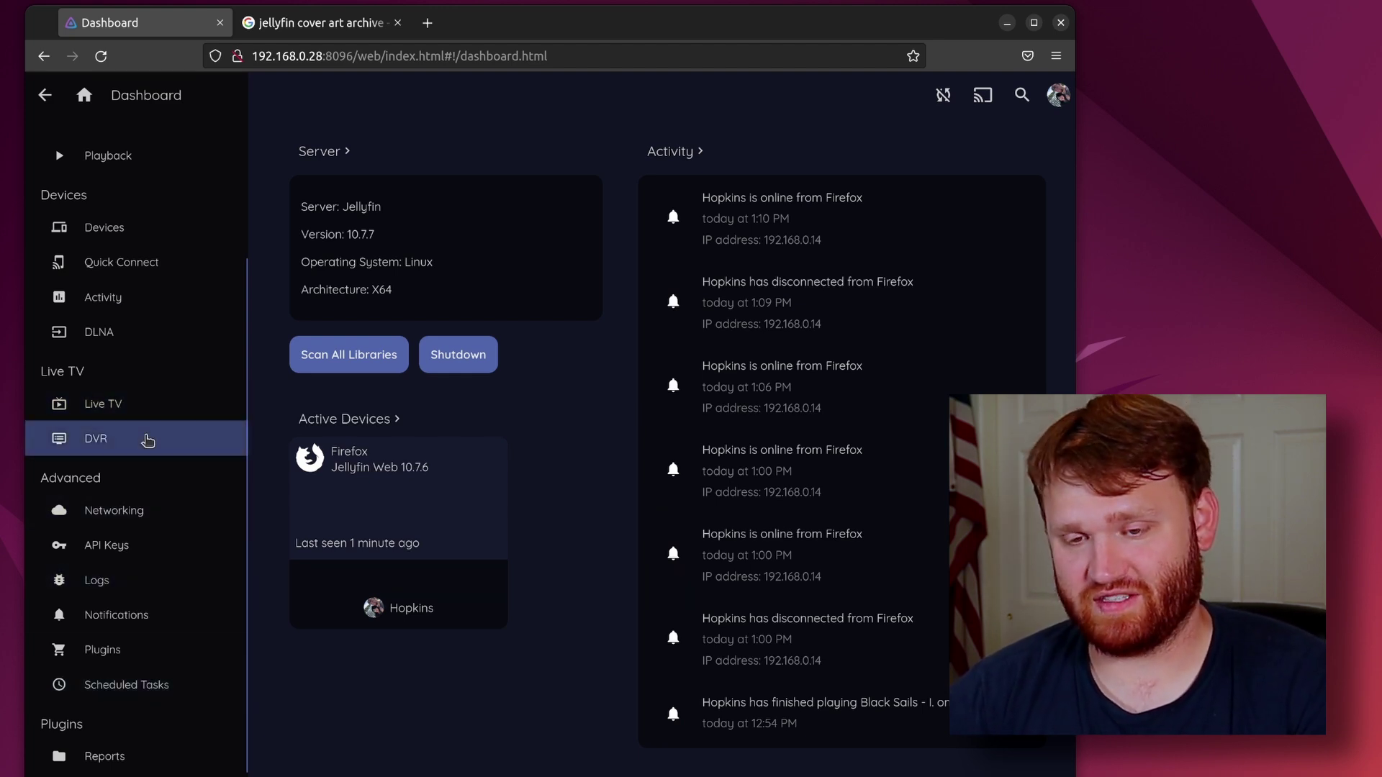
scroll(144, 436, "up", 4)
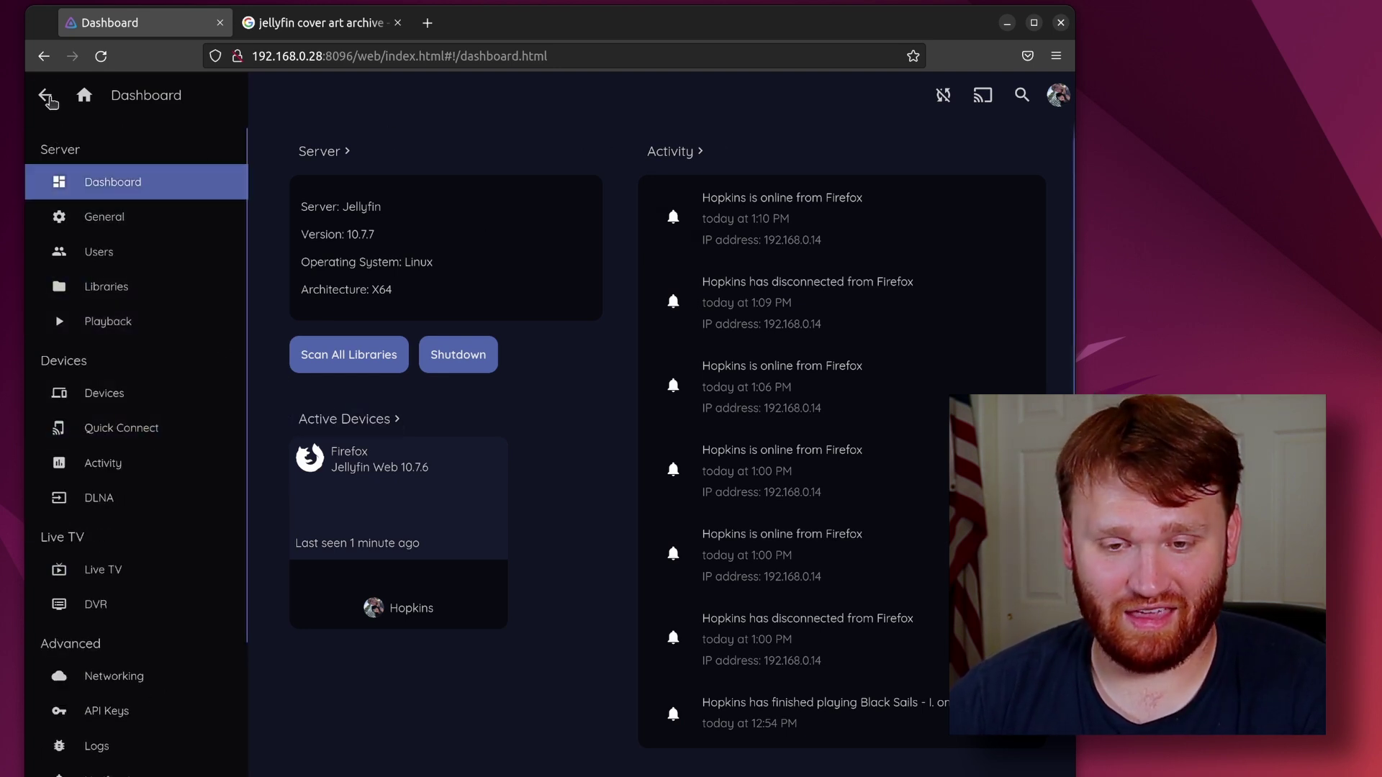
left_click(45, 95)
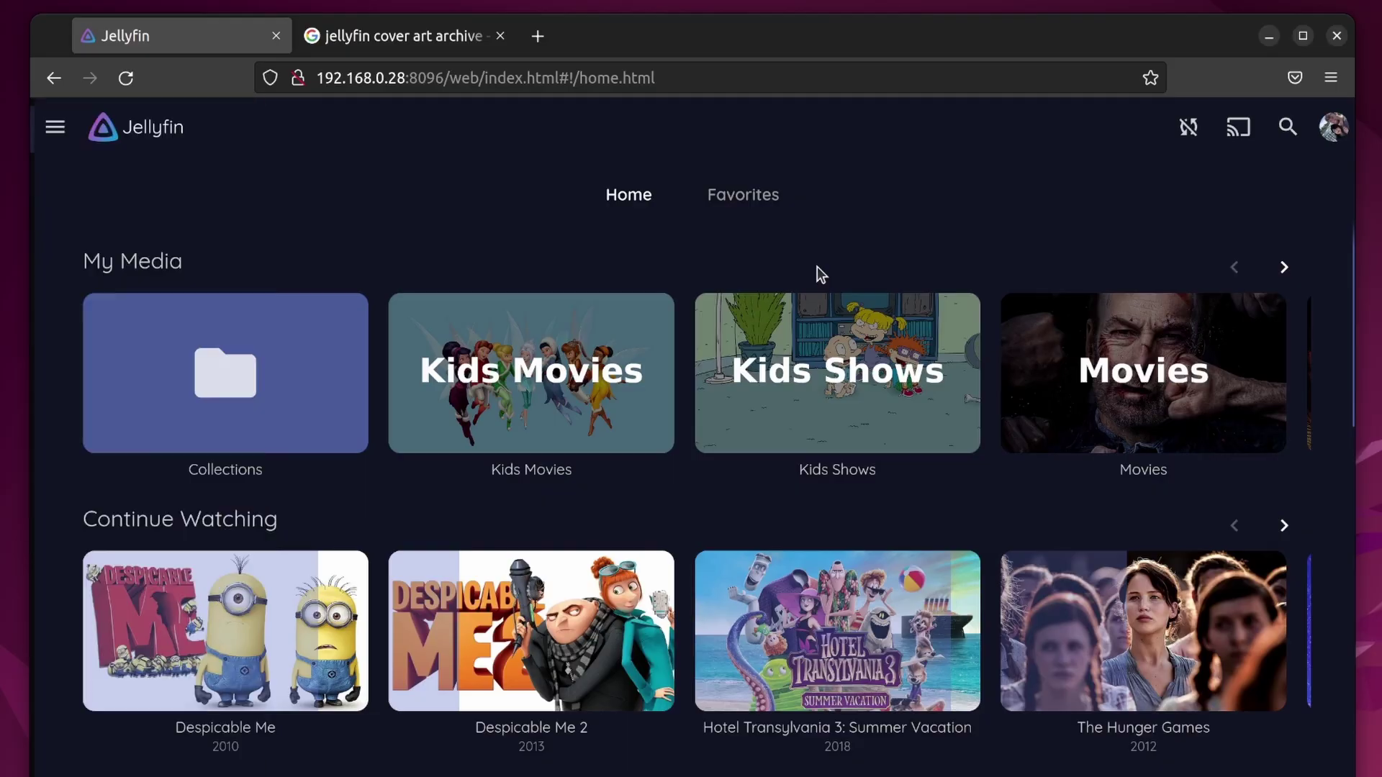
scroll(645, 509, "down", 5)
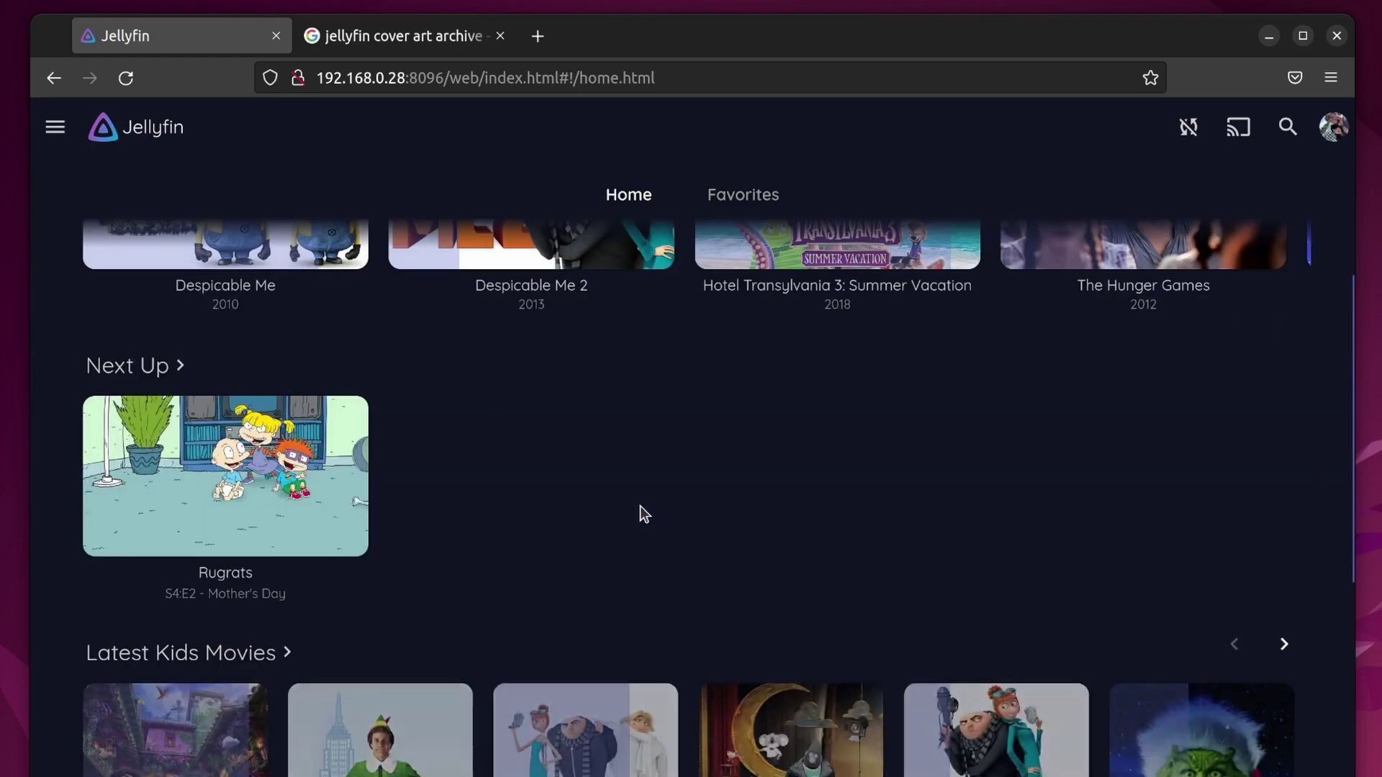
scroll(640, 518, "down", 4)
scroll(648, 518, "up", 9)
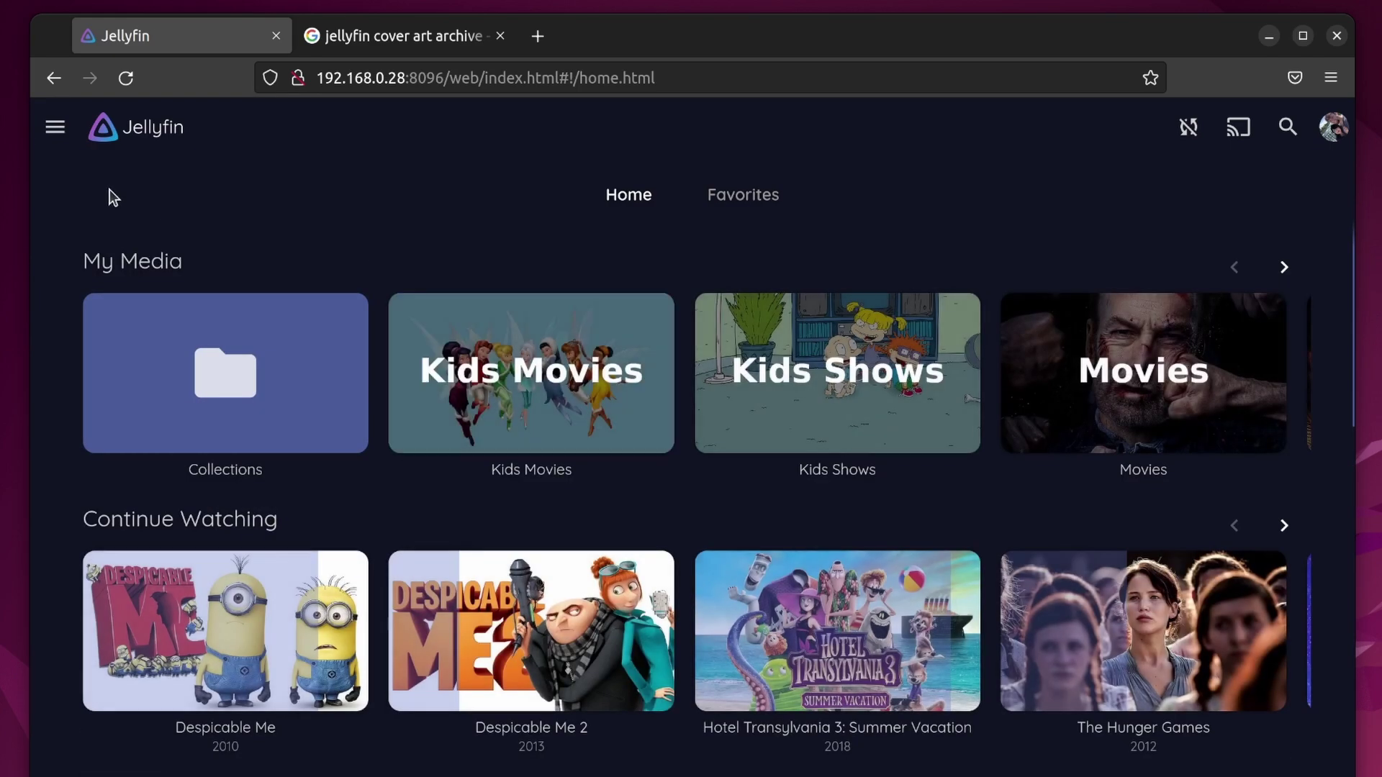
Step: Open Skin Manager from the server dashboard, check the JellyFlix skin's previews, and set it as the server's skin
left_click(65, 128)
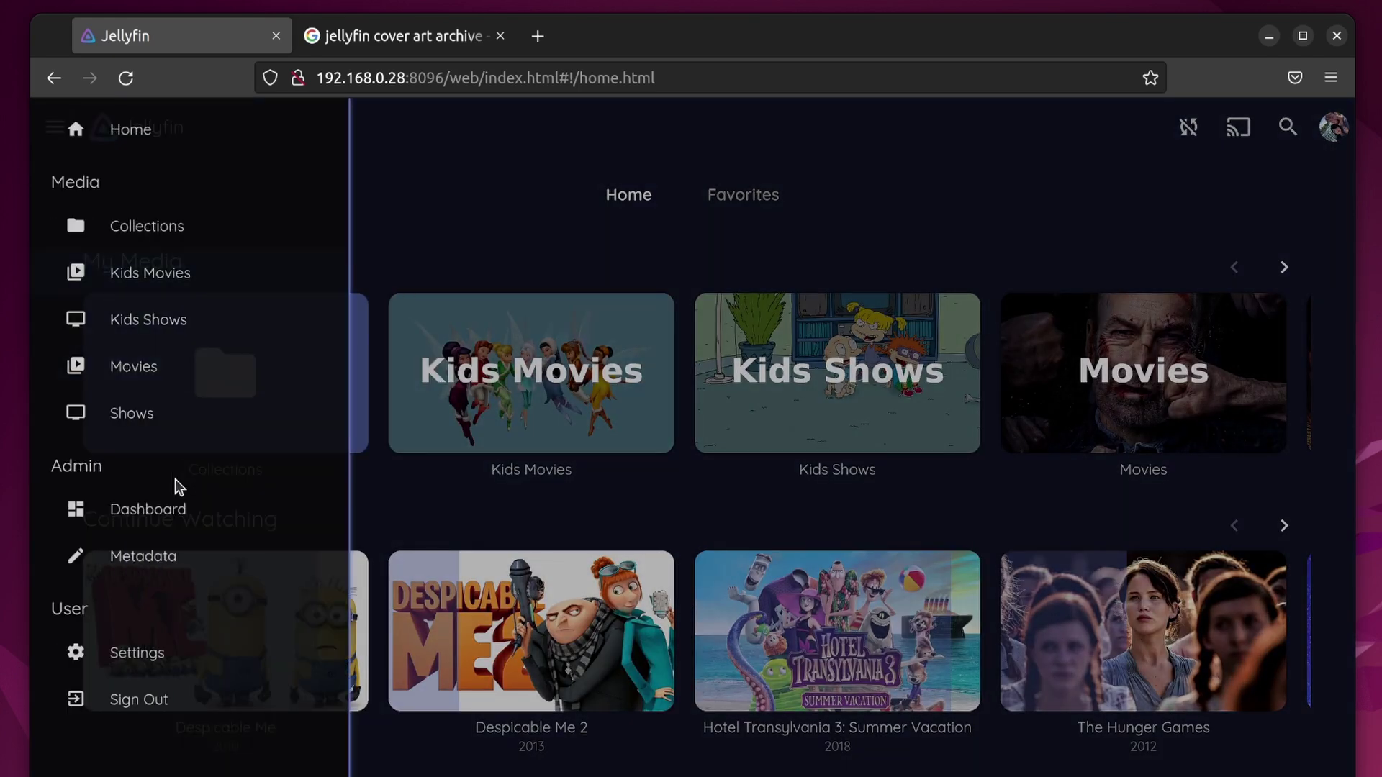
left_click(179, 517)
scroll(170, 748, "down", 2)
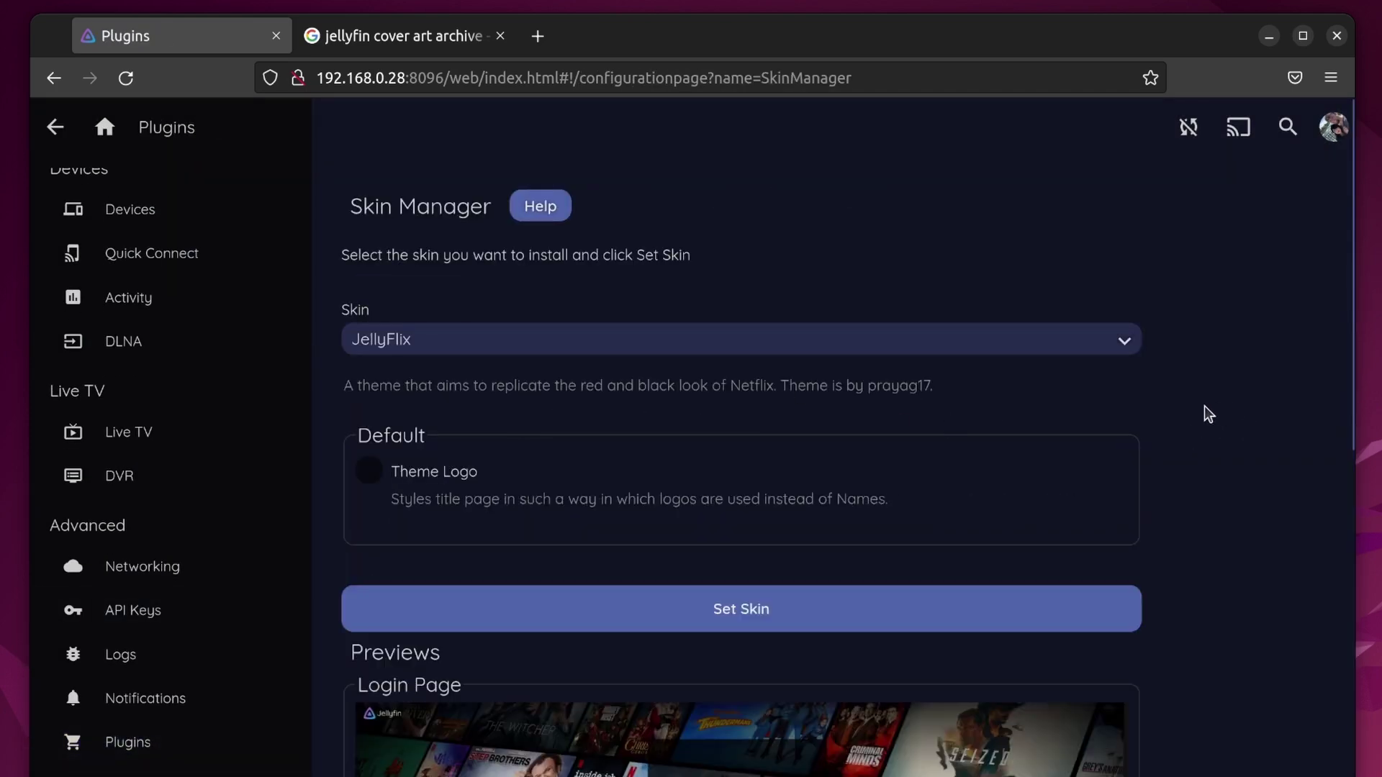
scroll(1204, 407, "down", 8)
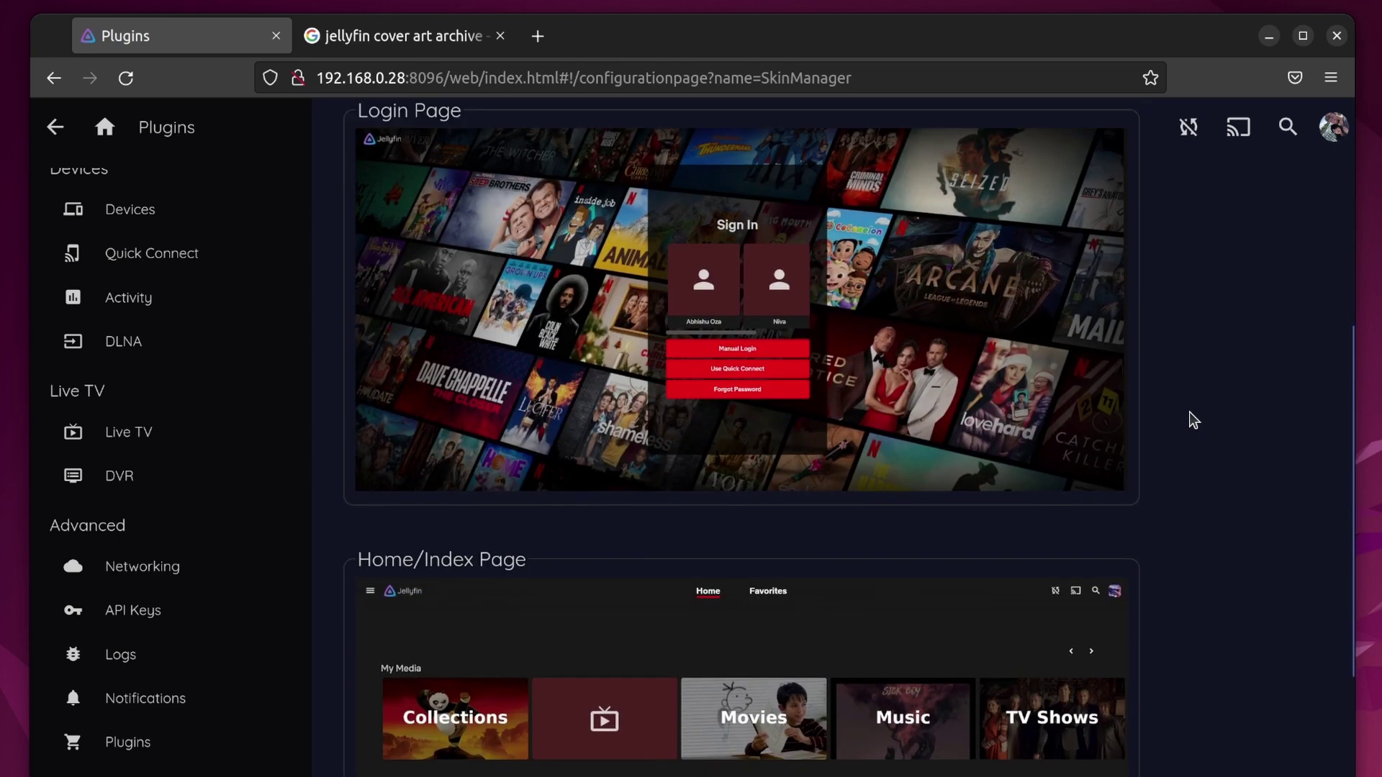
scroll(1189, 416, "up", 8)
left_click(596, 632)
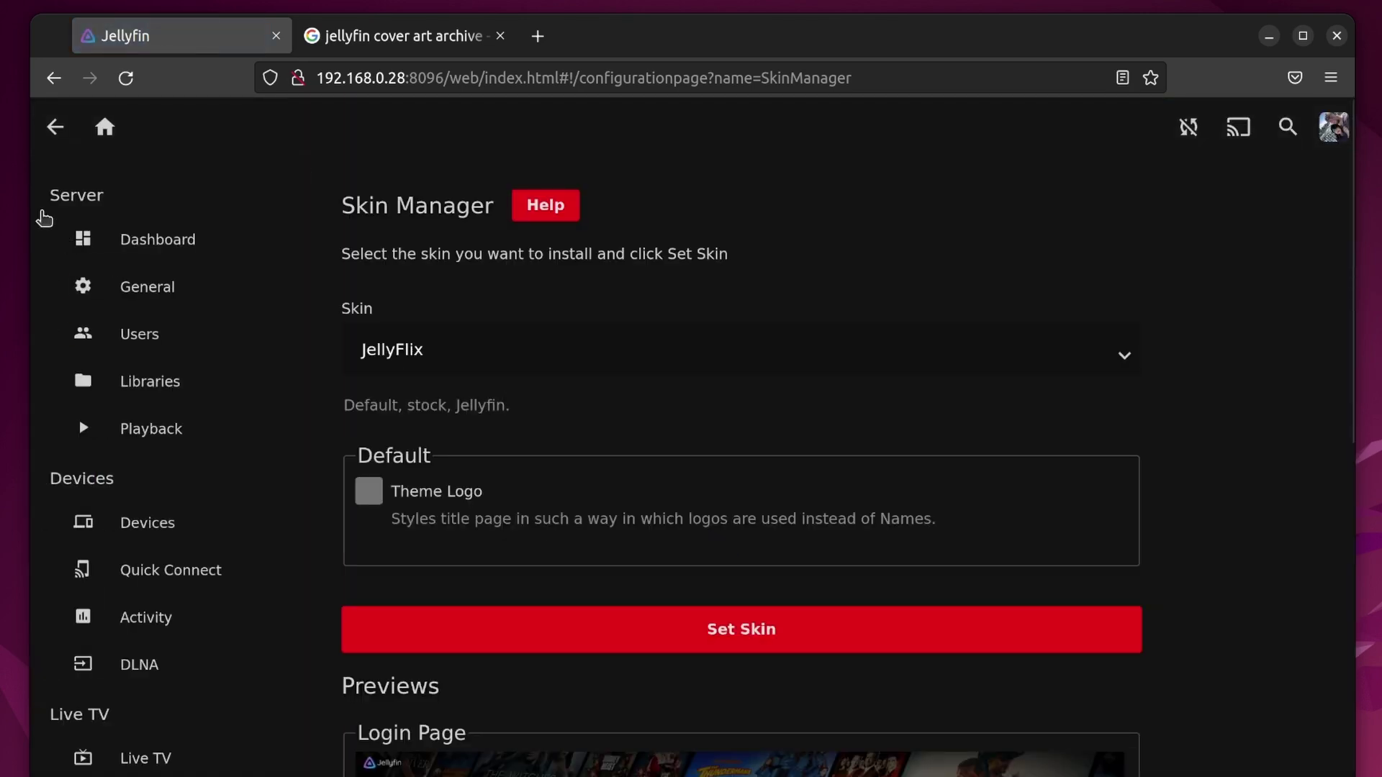
Step: Examine how the JellyFlix skin looks on the home page's media rows
left_click(104, 127)
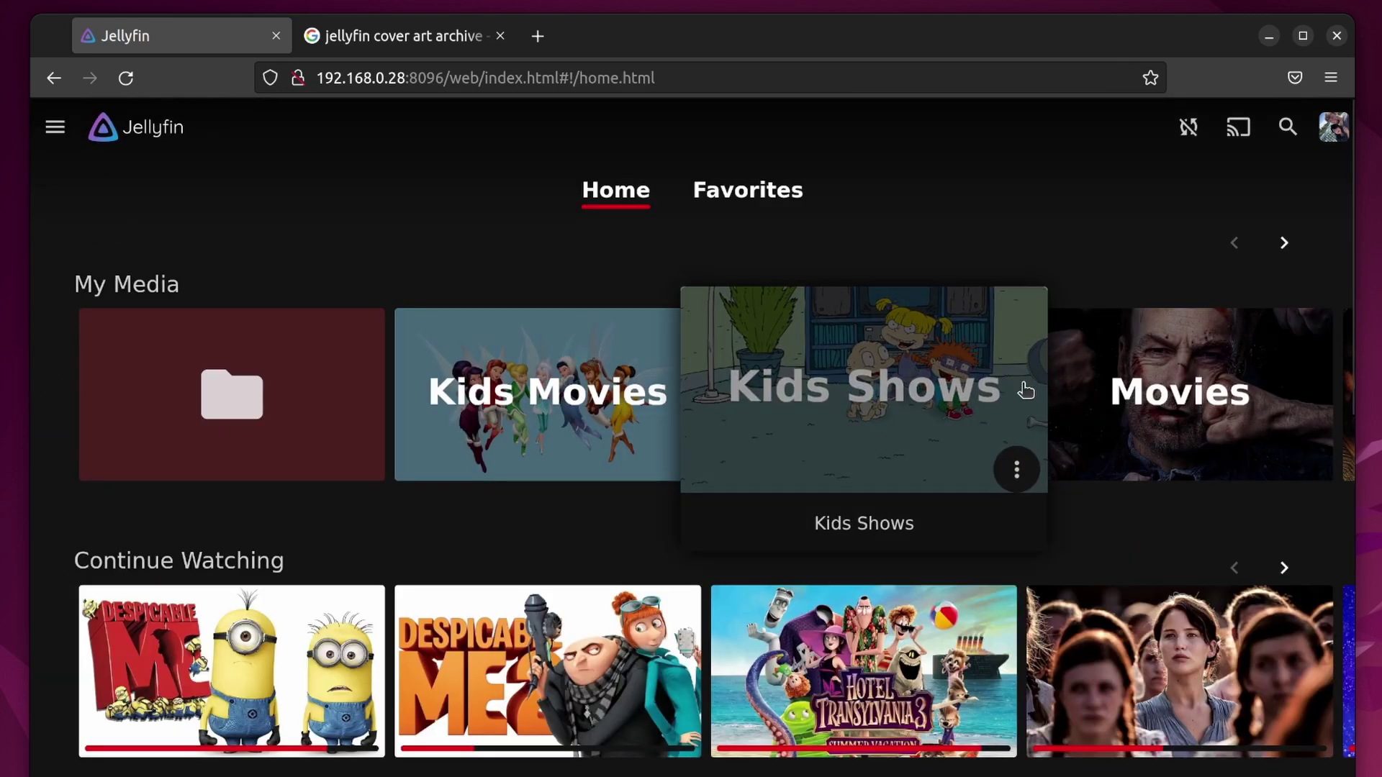
scroll(1030, 403, "down", 5)
scroll(1010, 420, "down", 5)
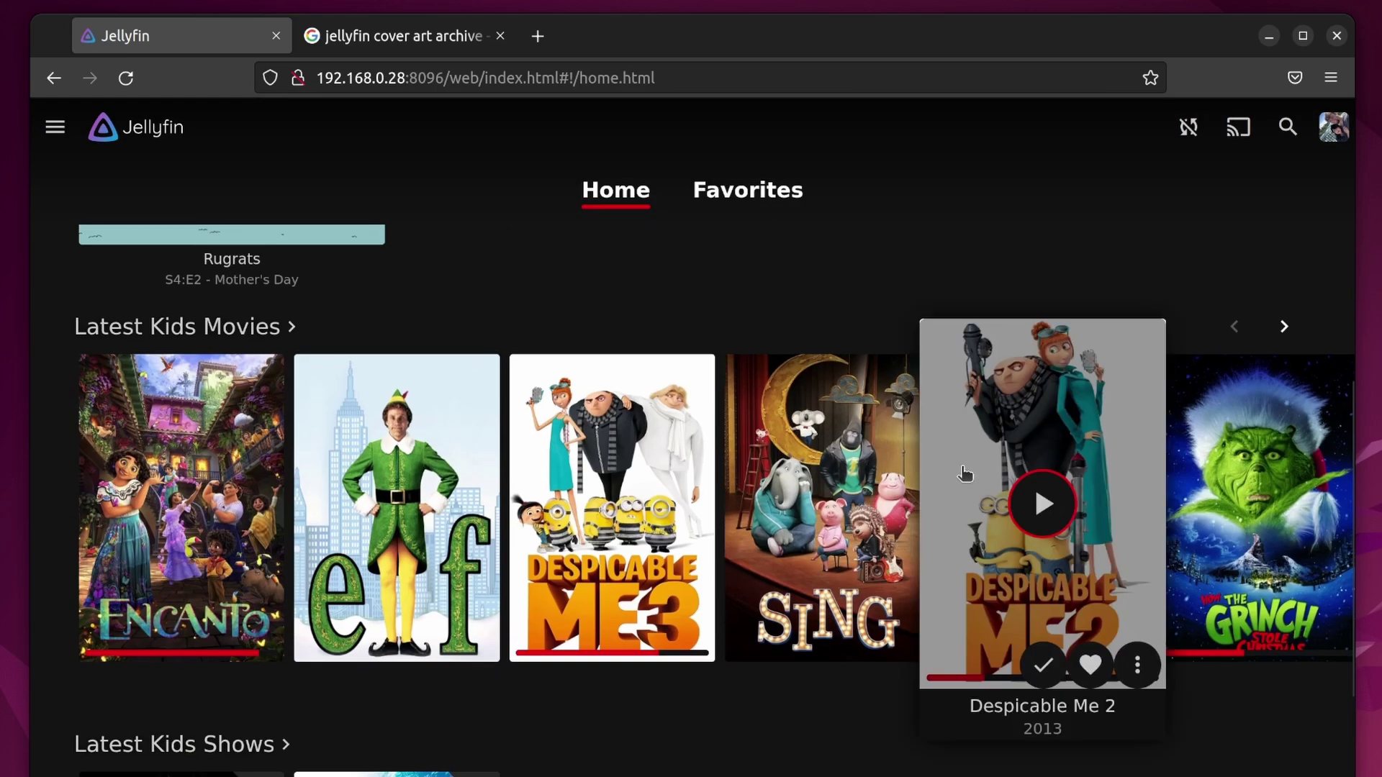
scroll(169, 532, "up", 2)
Step: Open the Encanto details page, examine its layout in the JellyFlix skin, and return to the home page
left_click(169, 533)
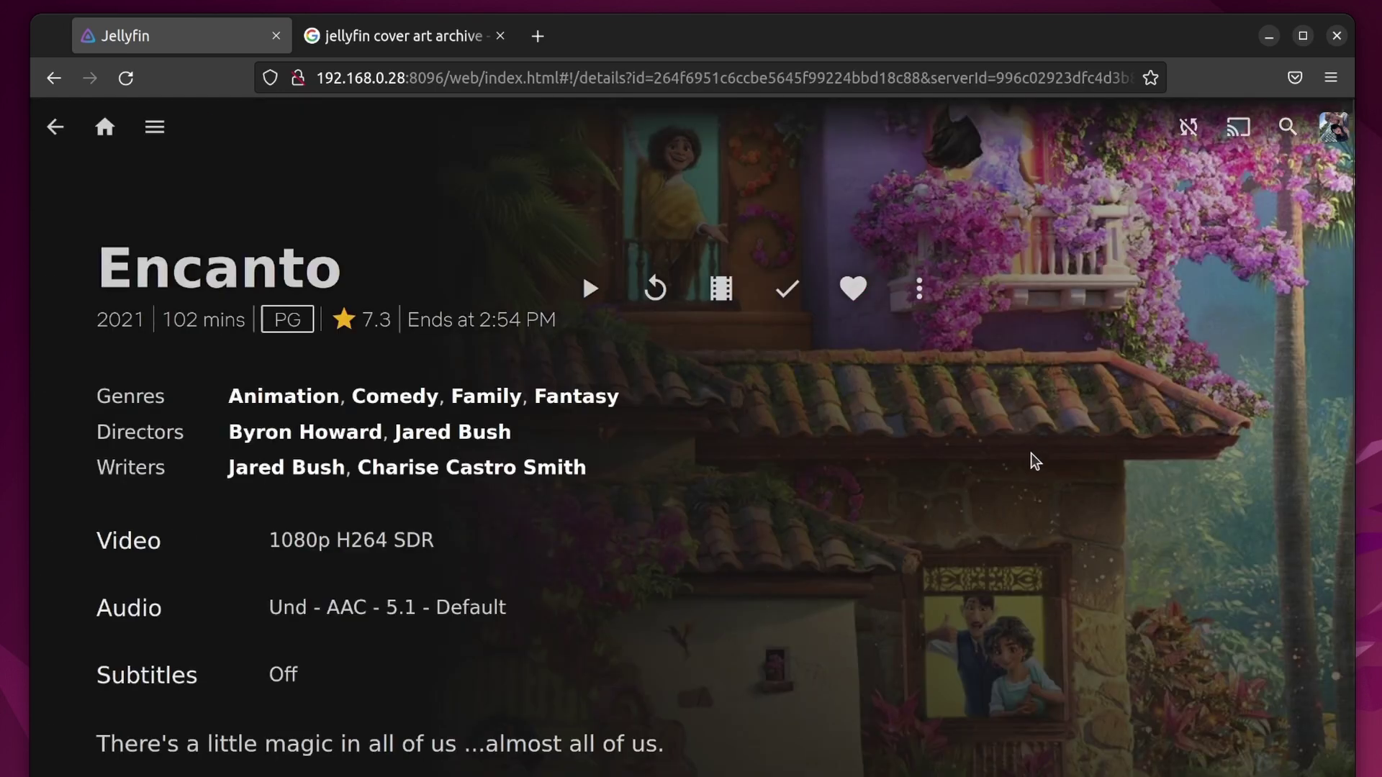
scroll(740, 534, "down", 5)
scroll(741, 536, "up", 5)
scroll(749, 535, "down", 5)
scroll(750, 535, "up", 5)
left_click(103, 133)
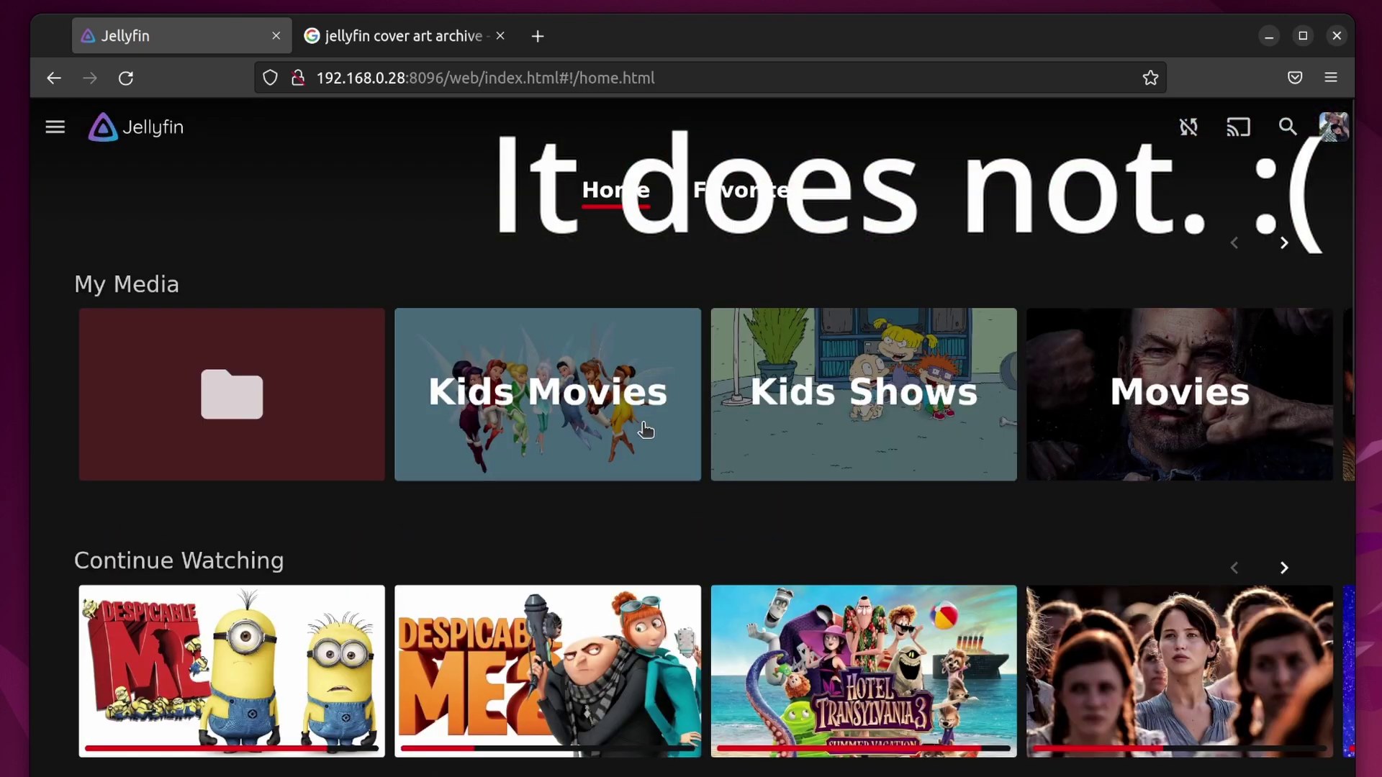